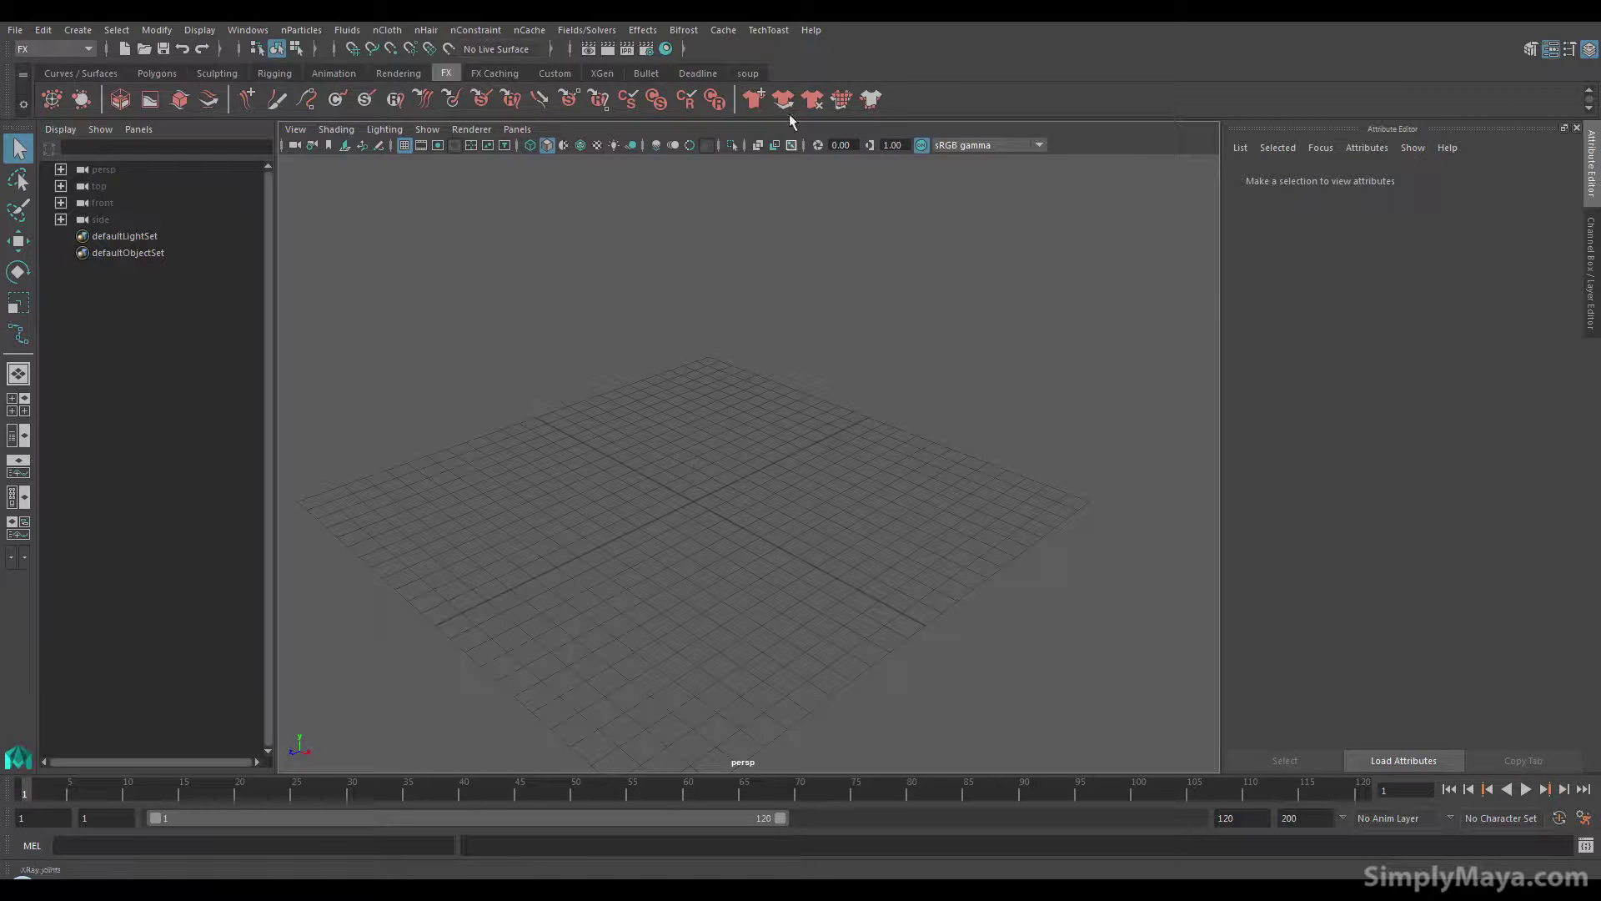
Open the Particle Flocker window and create a new particle flocker node
click(758, 32)
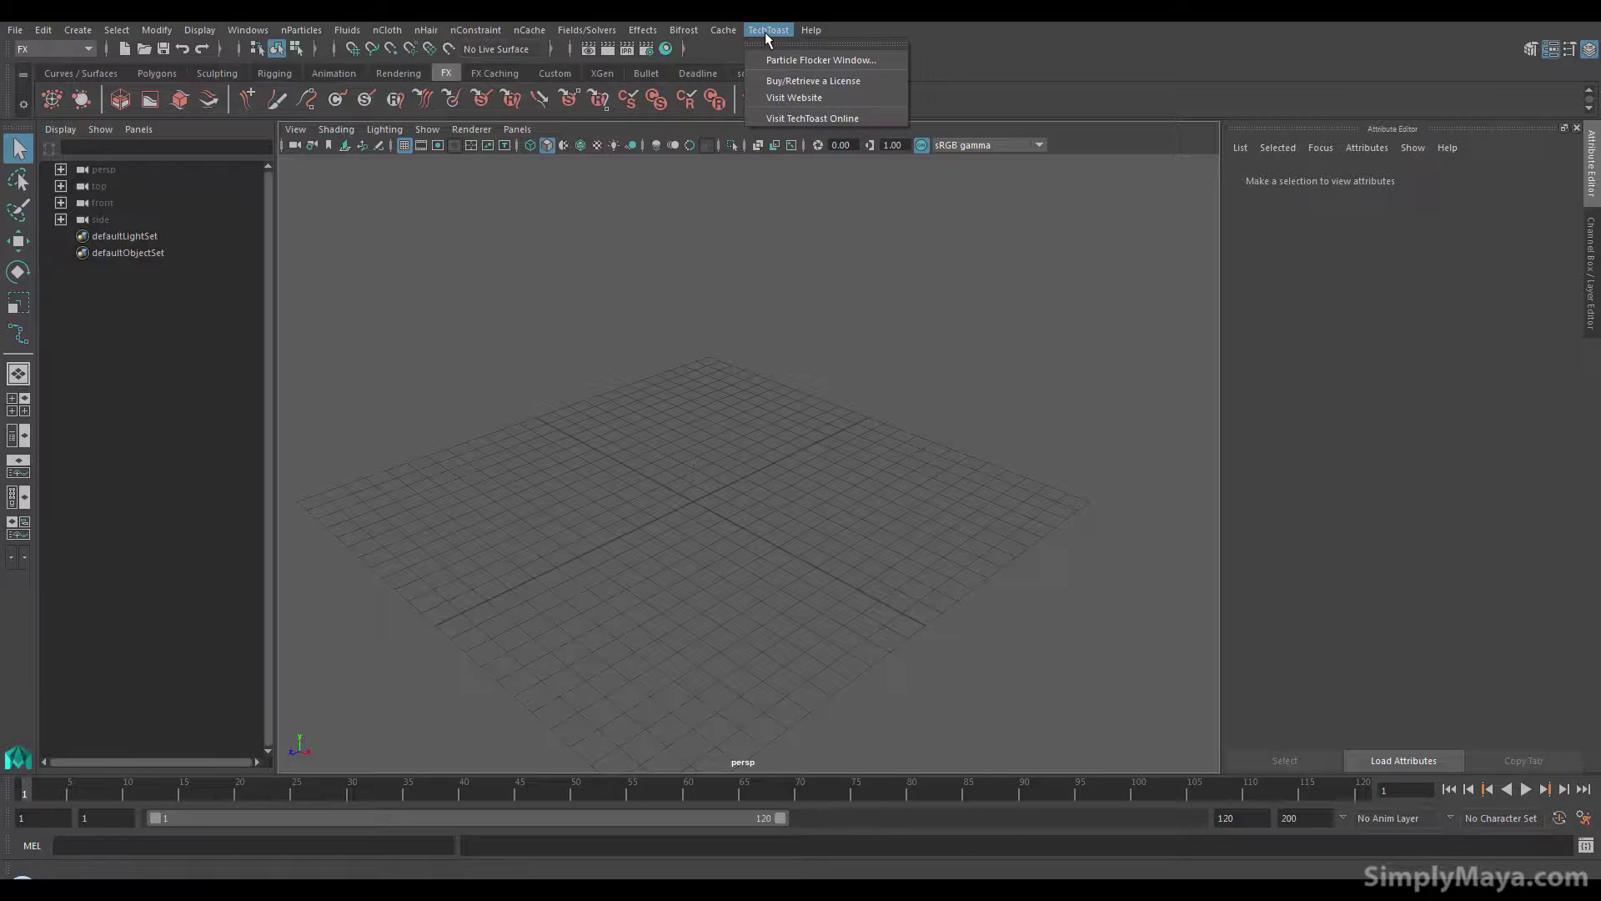
click(813, 59)
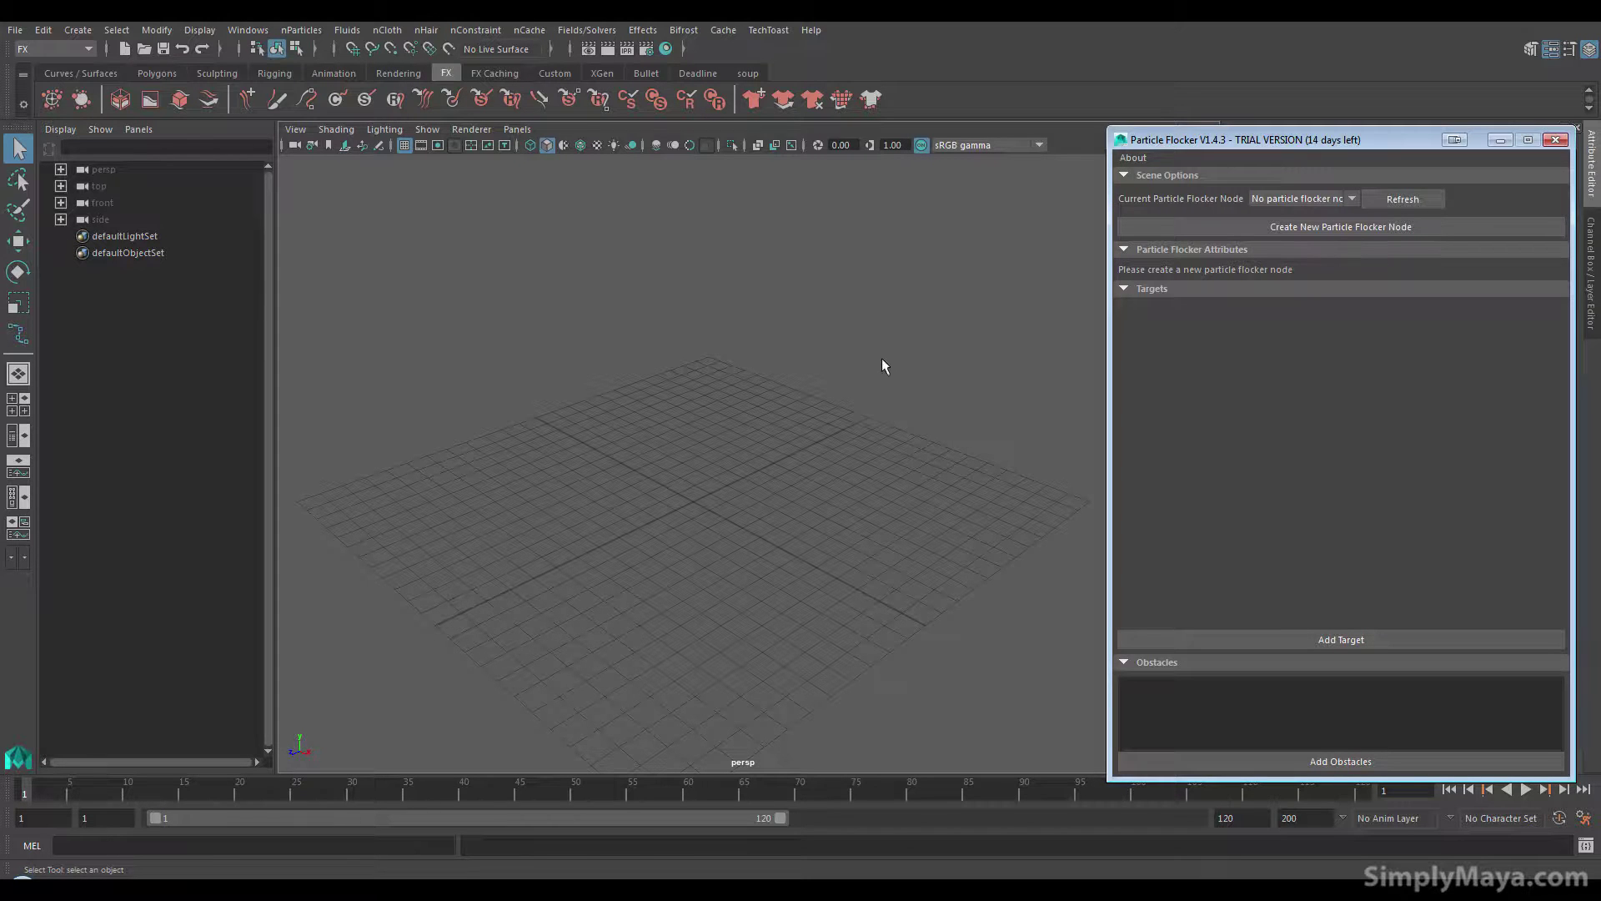
click(1333, 227)
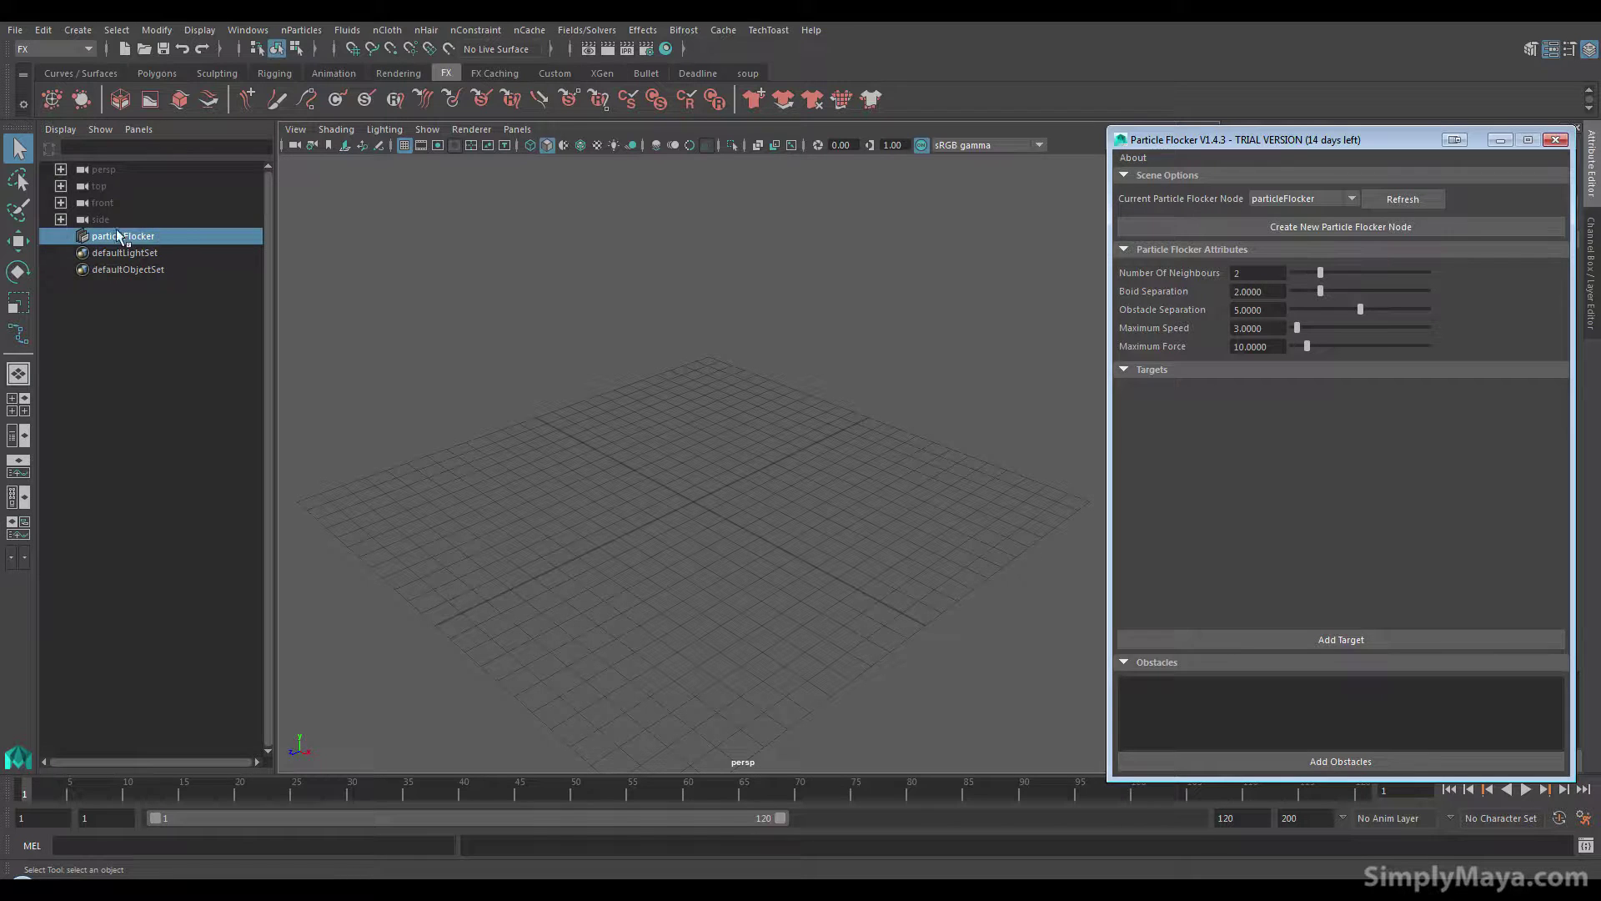
click(583, 30)
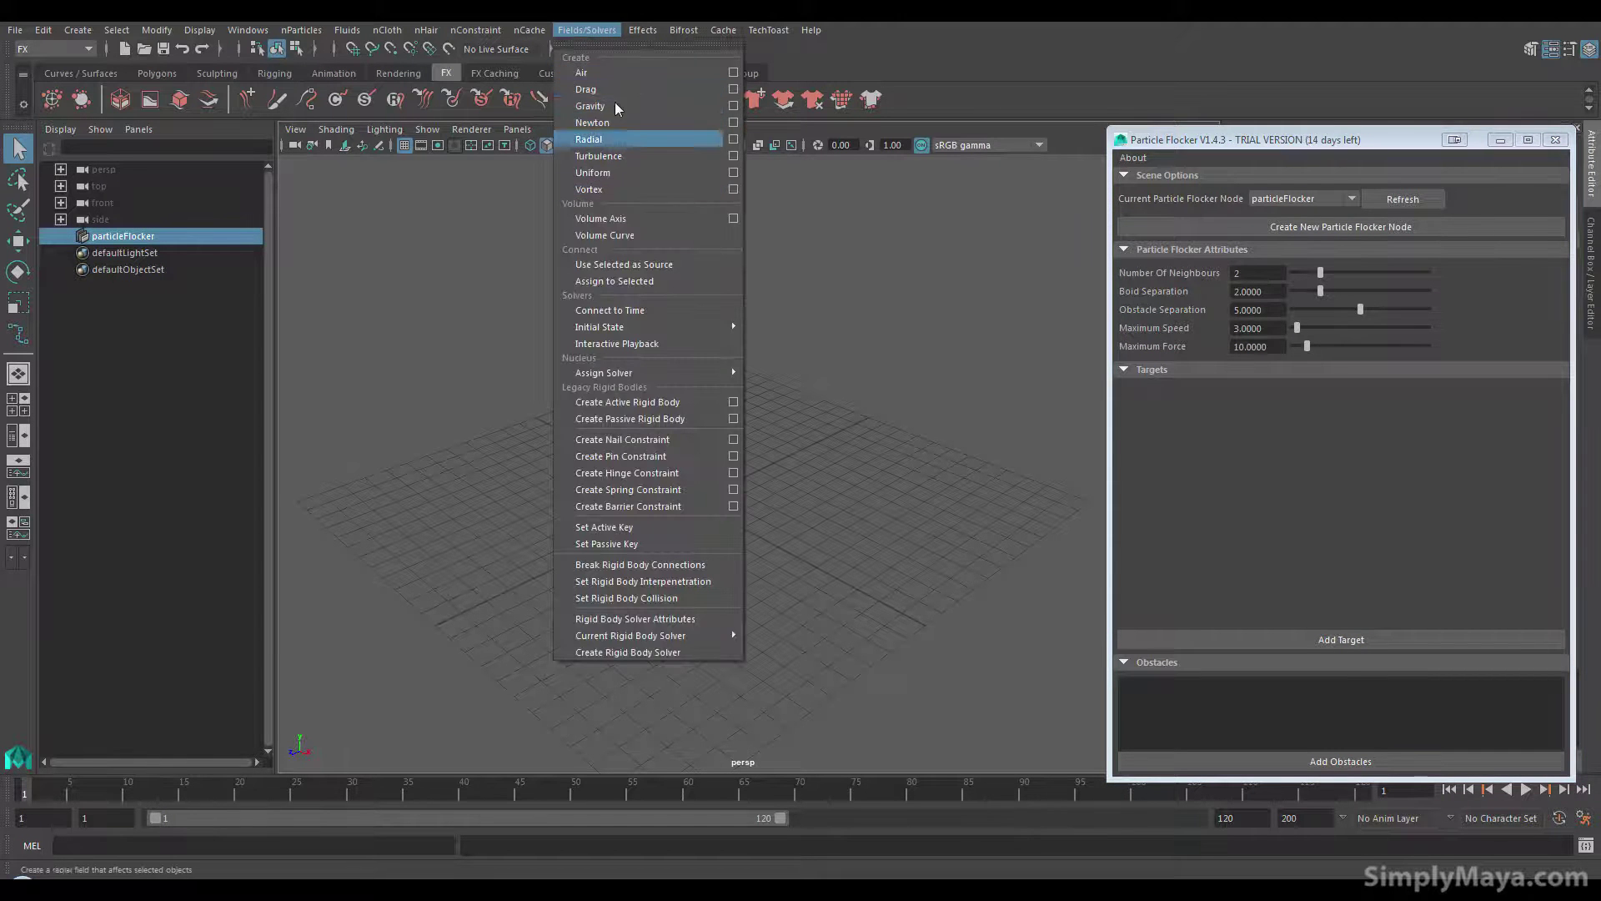
click(537, 457)
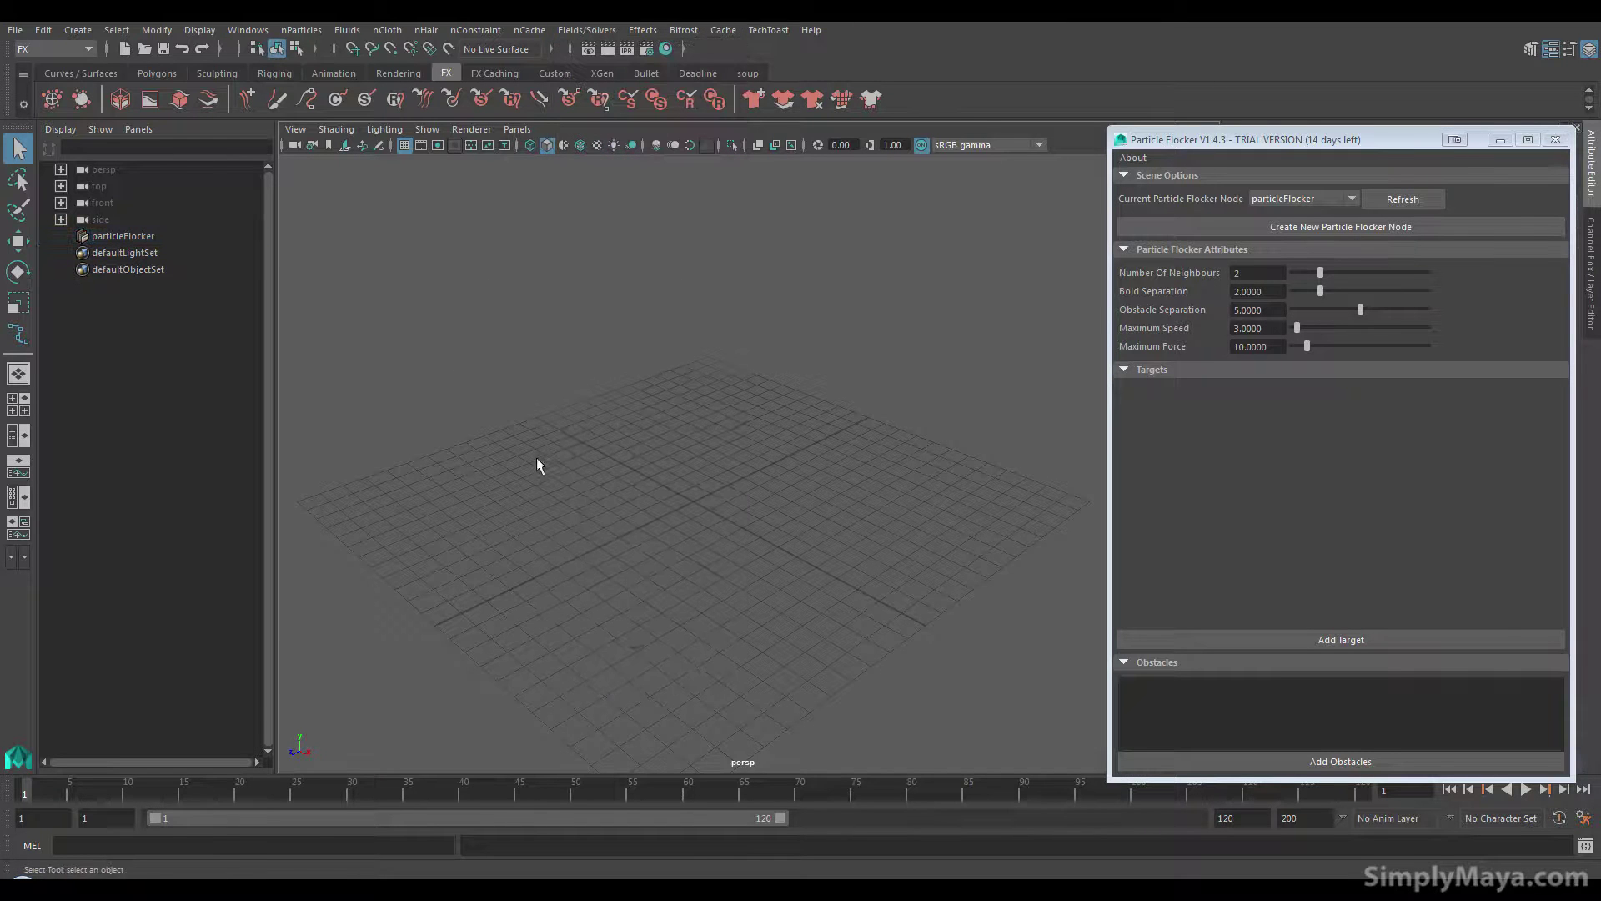
alt+drag(535, 457, 633, 510)
alt+drag(483, 360, 544, 263)
Create an Omni nParticle emitter with a new solver, a rate of 100 particles per second and a speed of 1
click(284, 30)
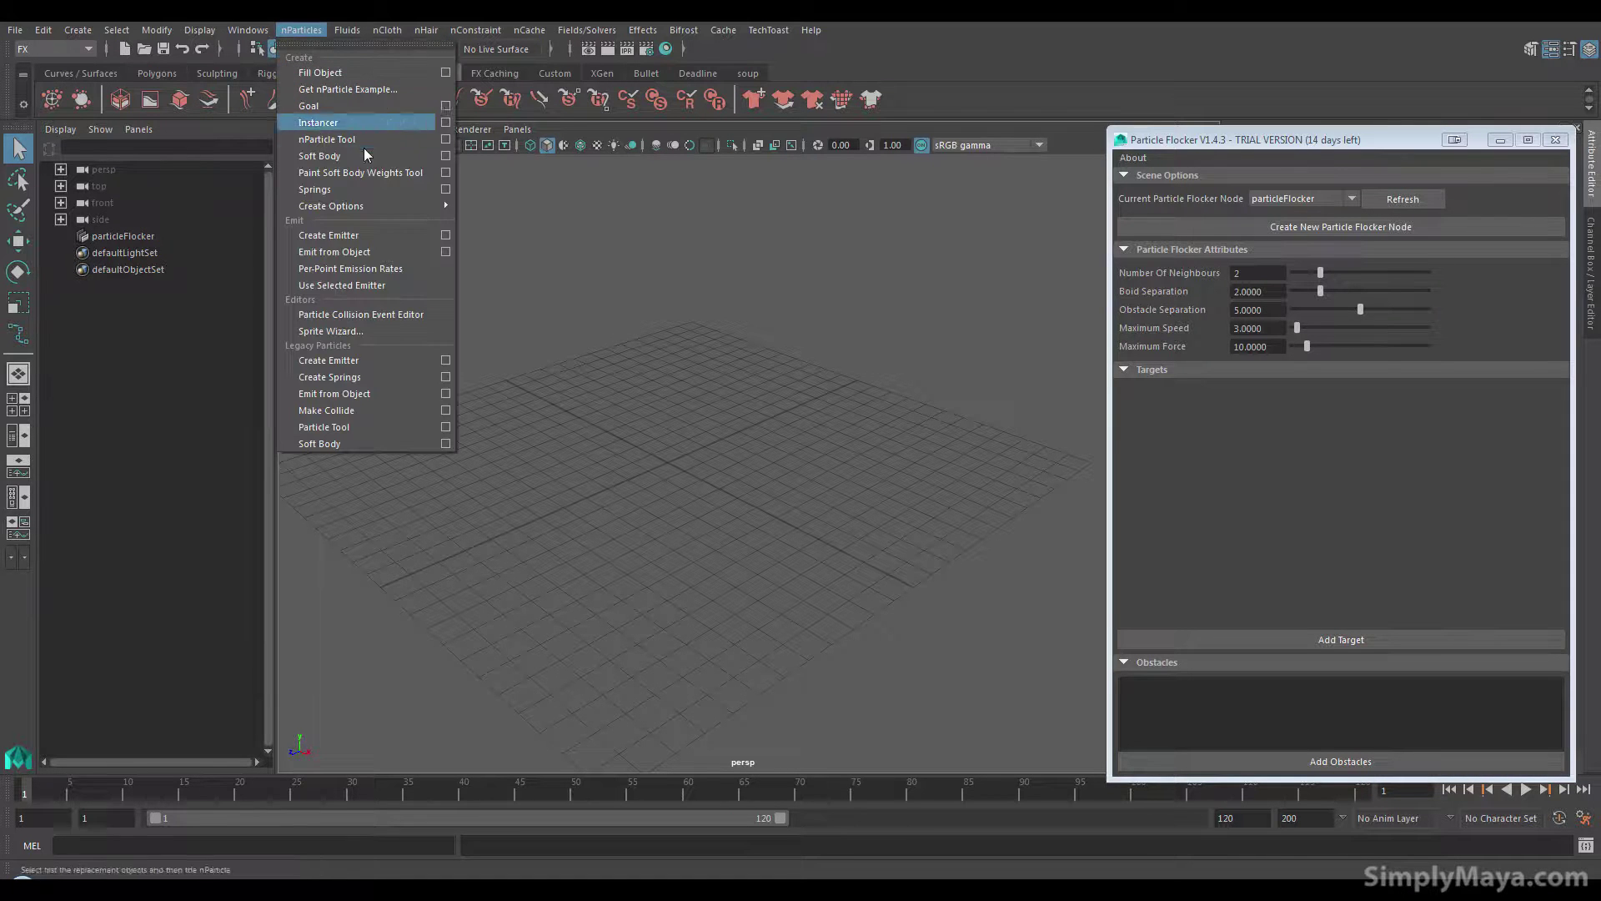
click(446, 236)
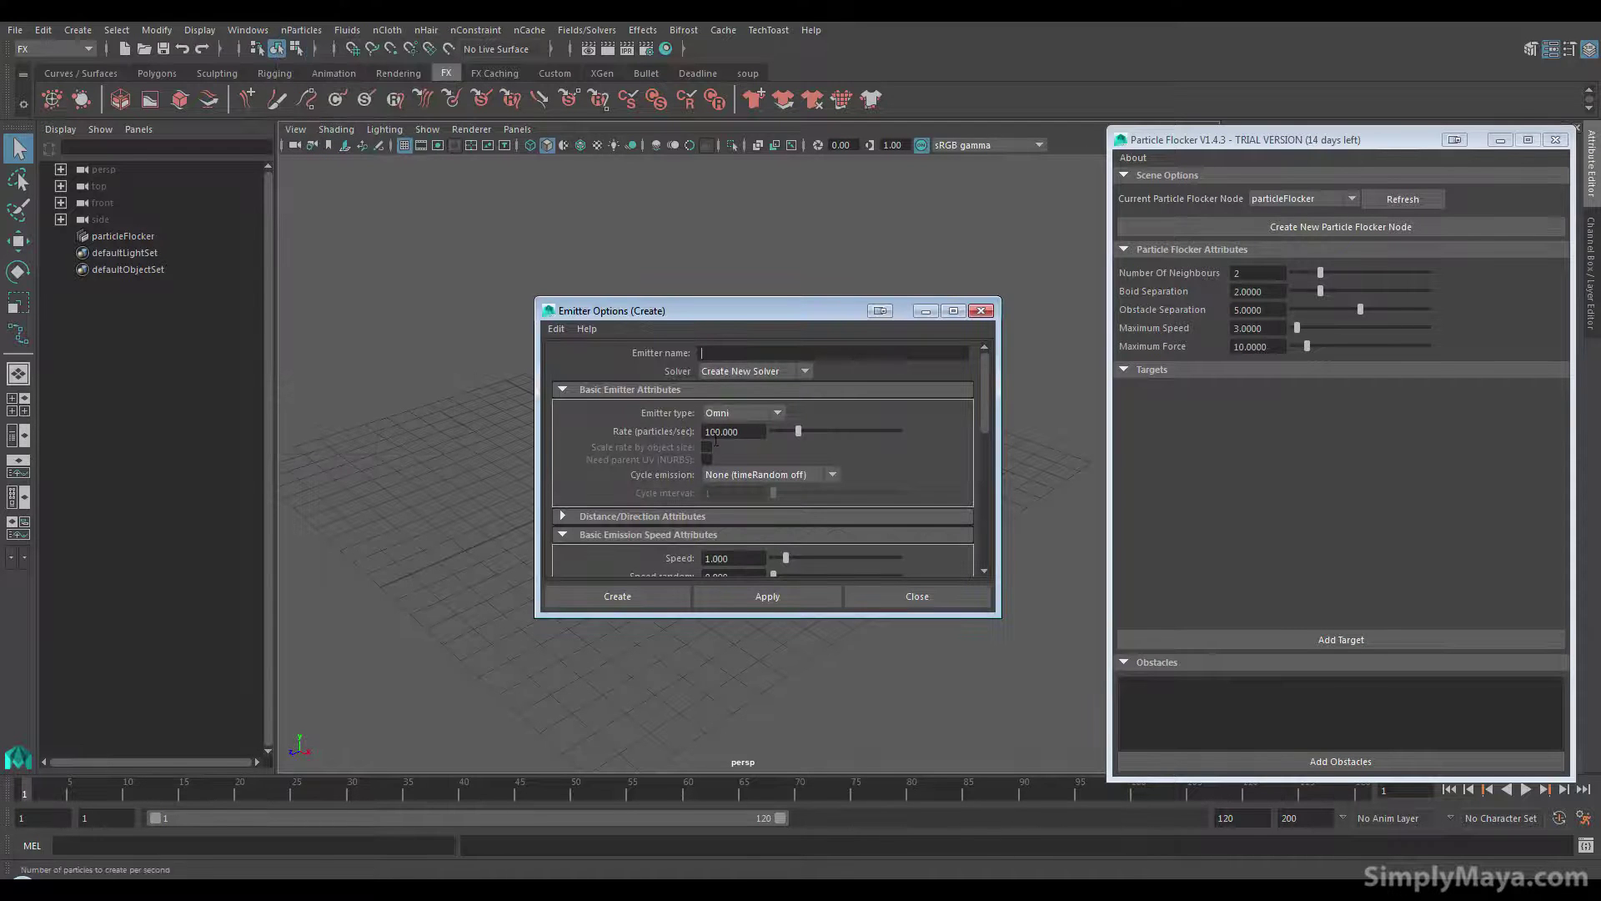
click(635, 597)
Play the simulation to examine how the emitted particles move, stopping near the end of the playback range
alt+middle_drag(736, 526, 760, 556)
click(1526, 791)
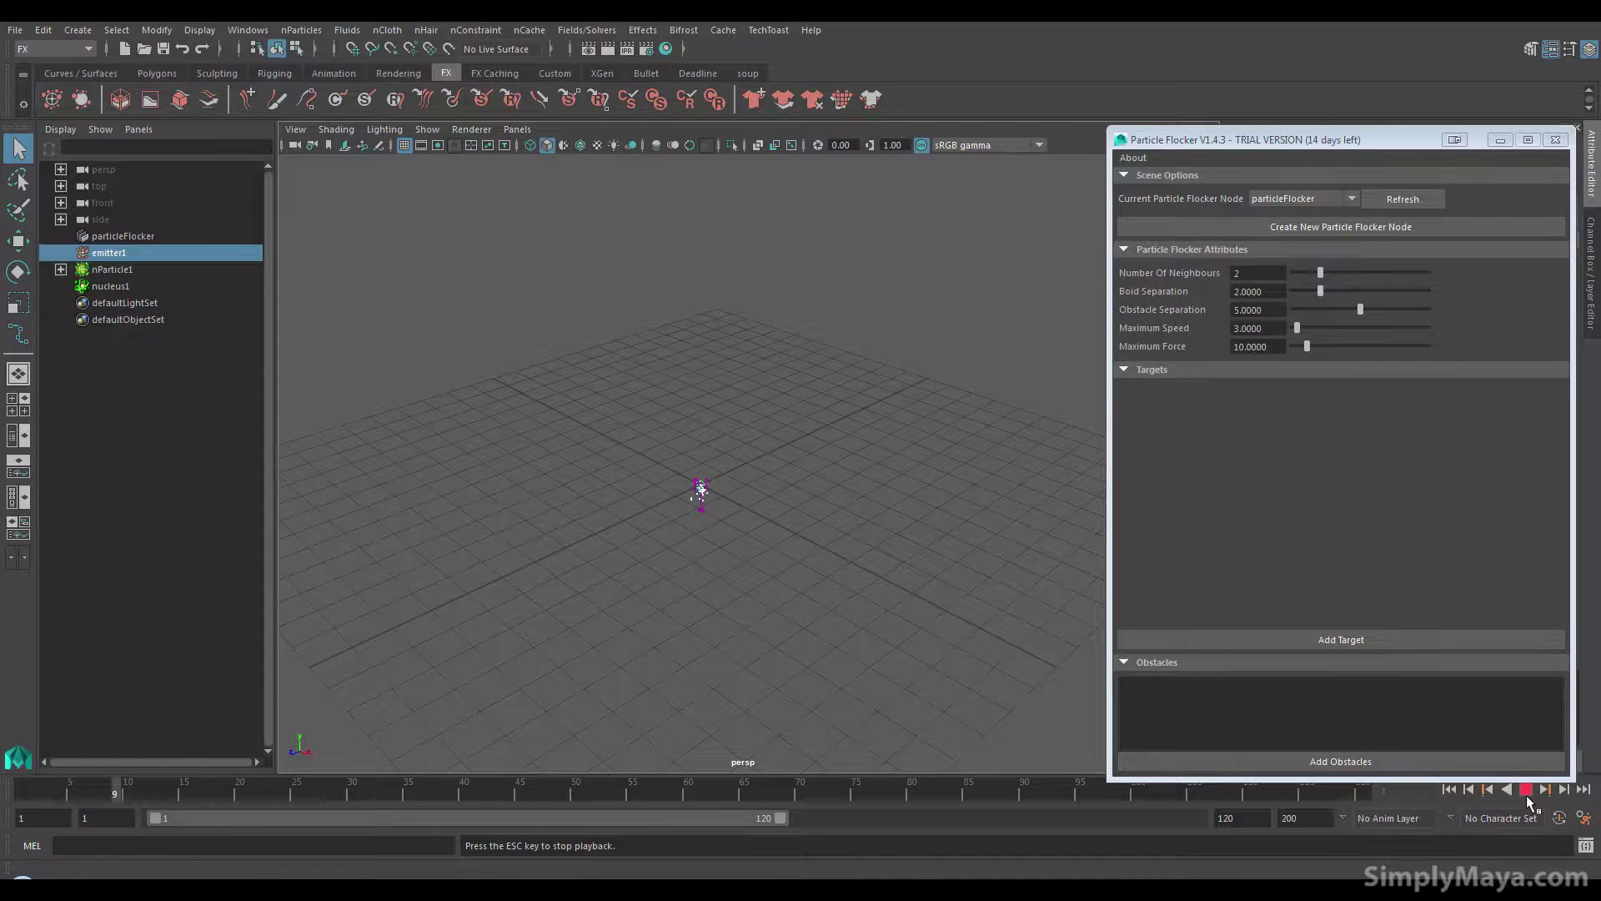
click(1527, 793)
alt+drag(638, 404, 656, 465)
Enable Ignore Solver Wind and Ignore Solver Gravity in the dynamic properties of nParticle1
click(127, 284)
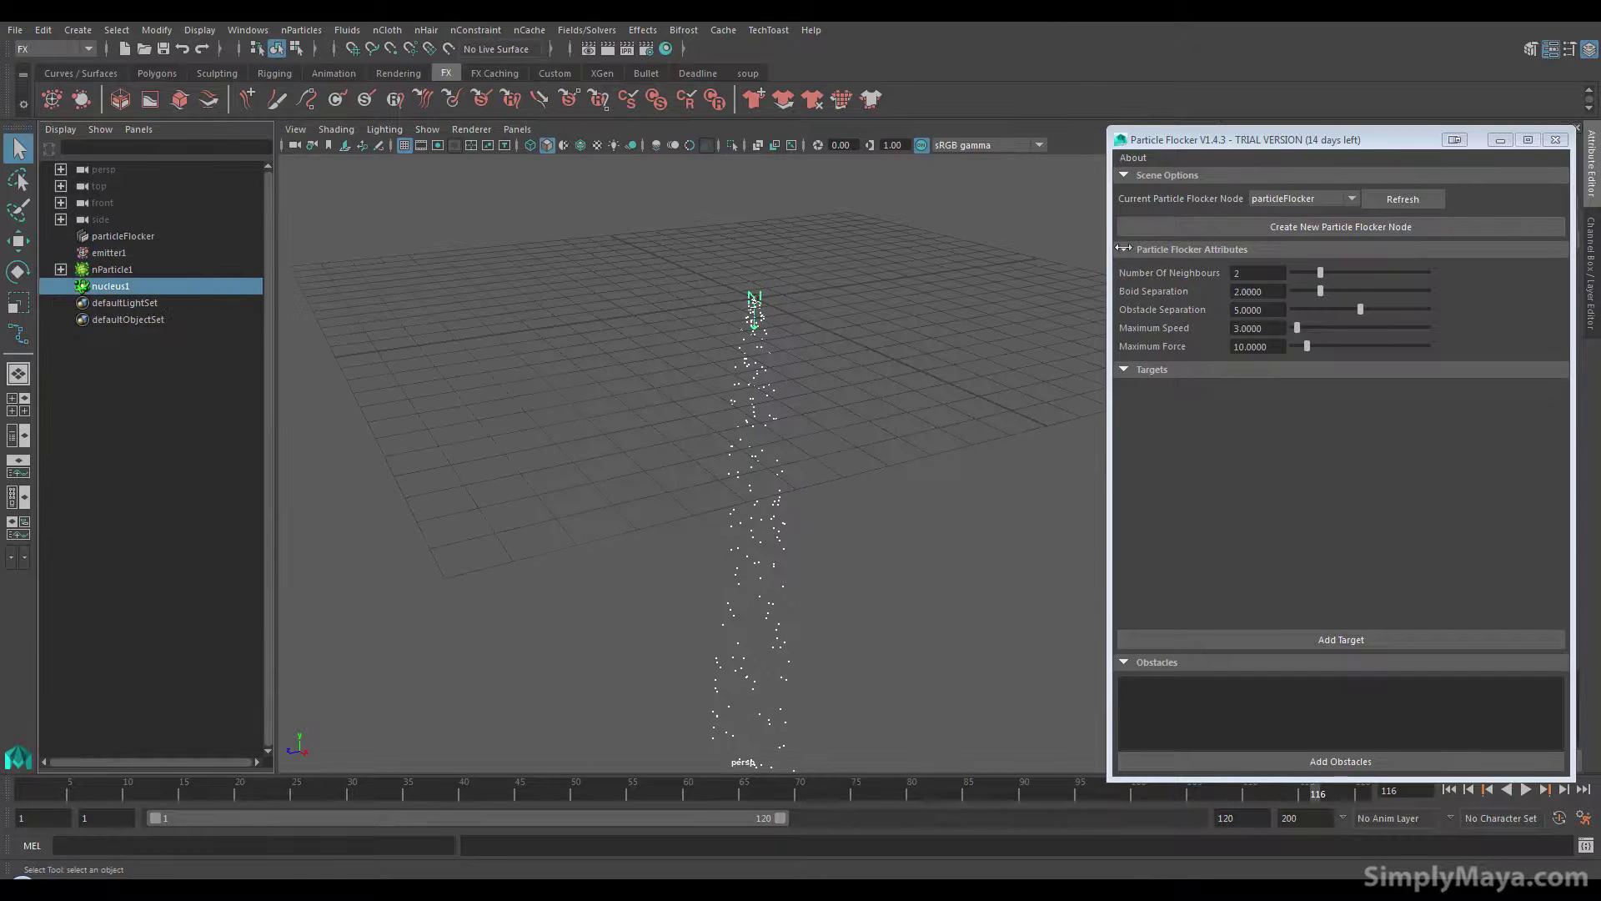
drag(1342, 147, 984, 143)
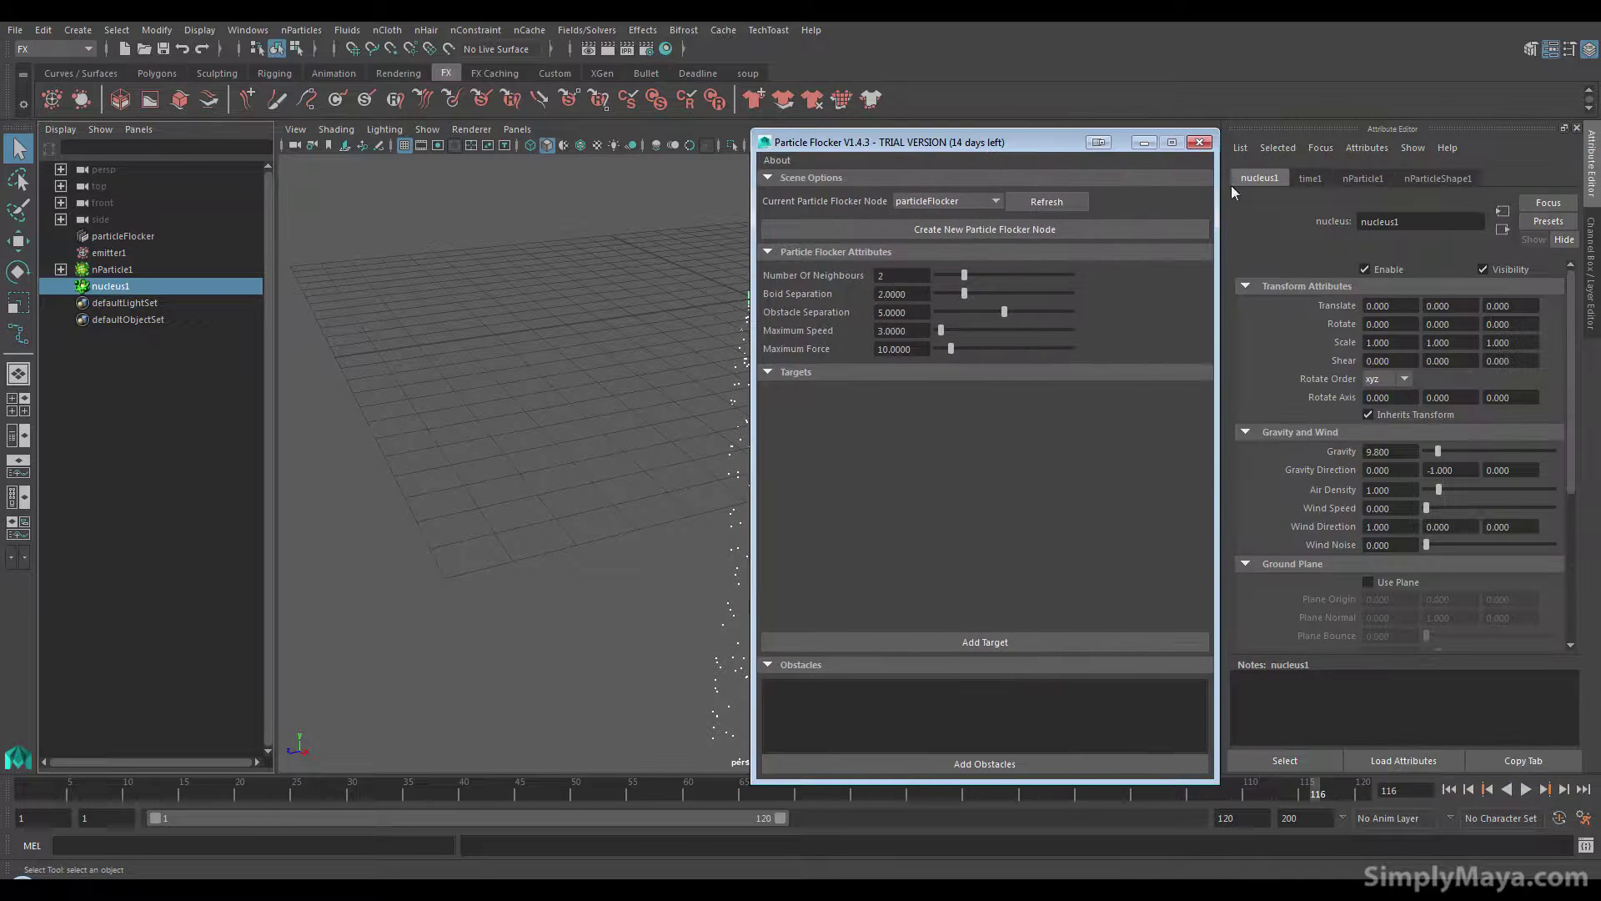
click(1319, 177)
click(129, 269)
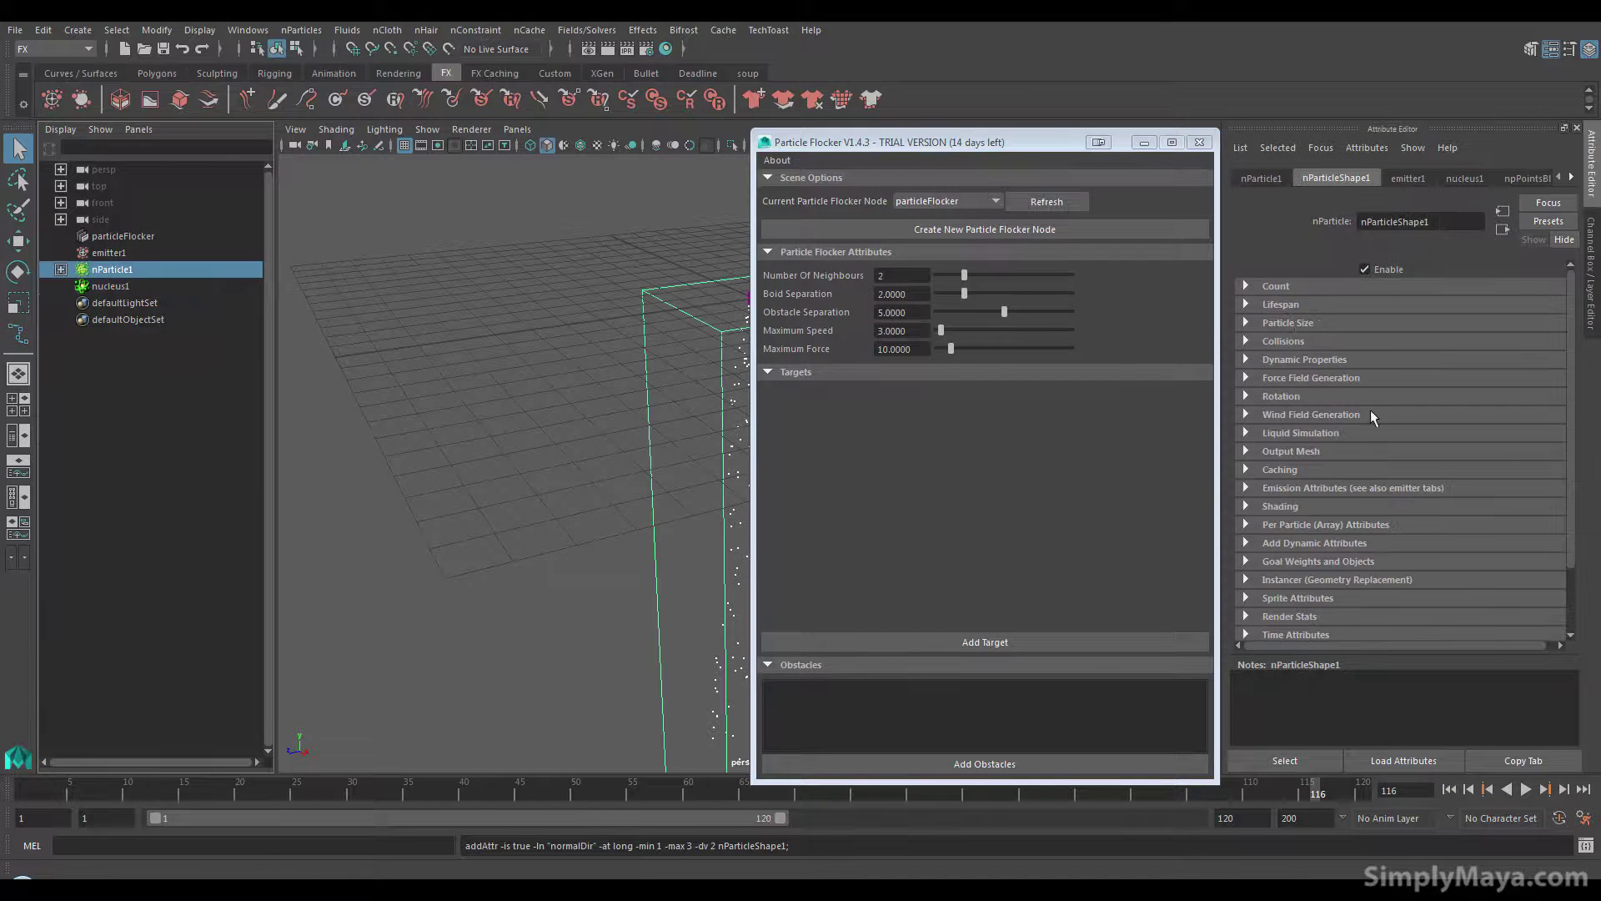
click(1334, 360)
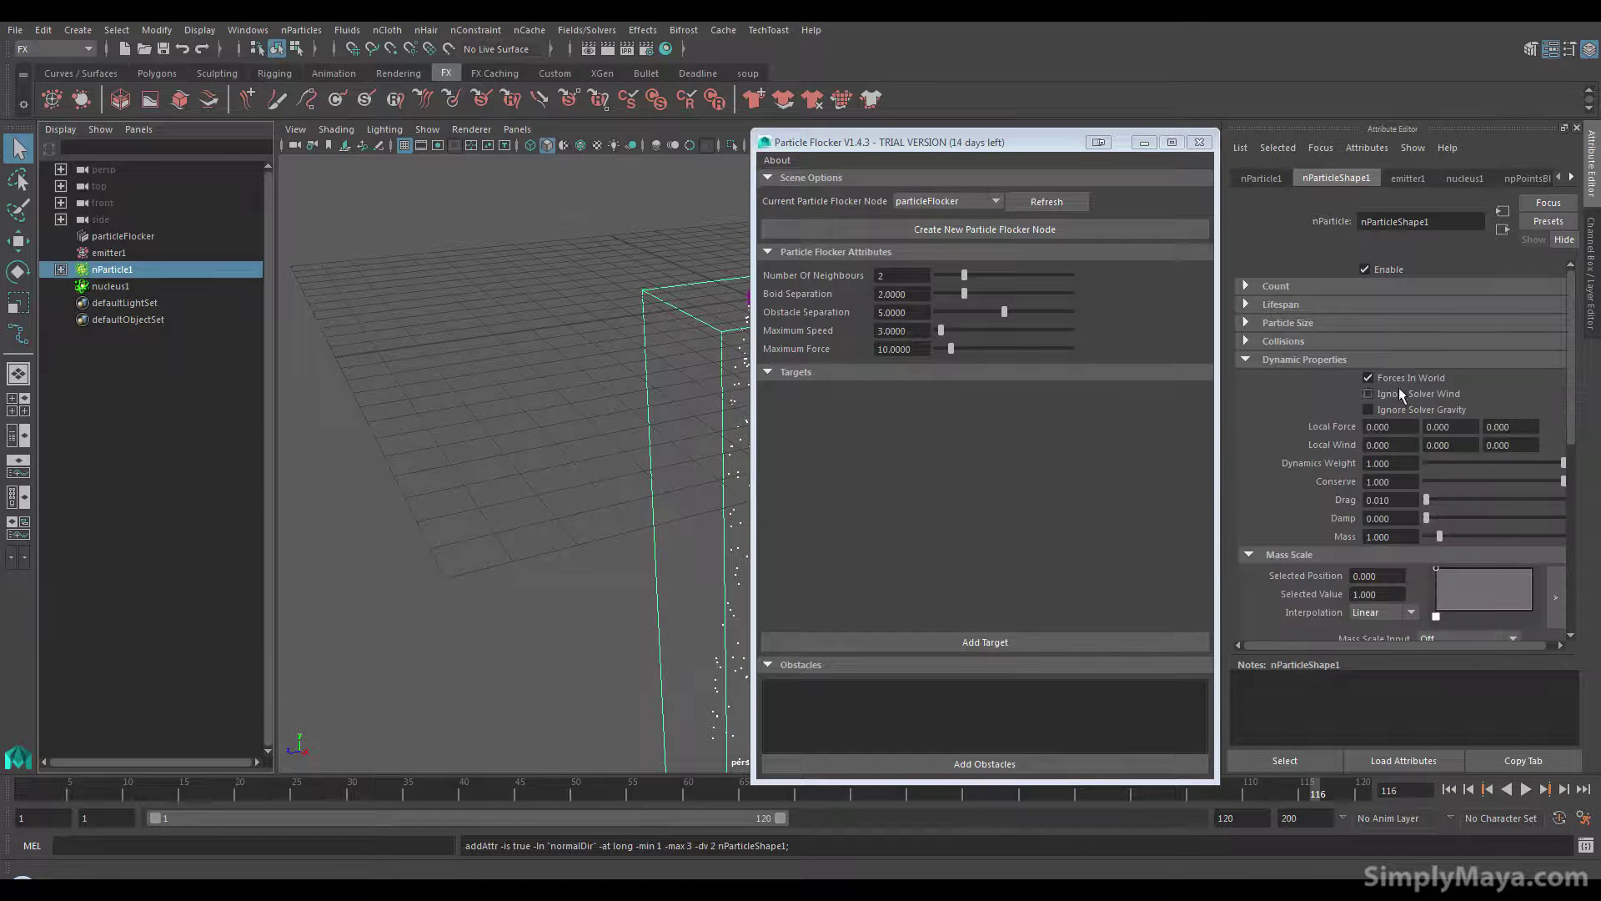
click(1434, 393)
click(1420, 412)
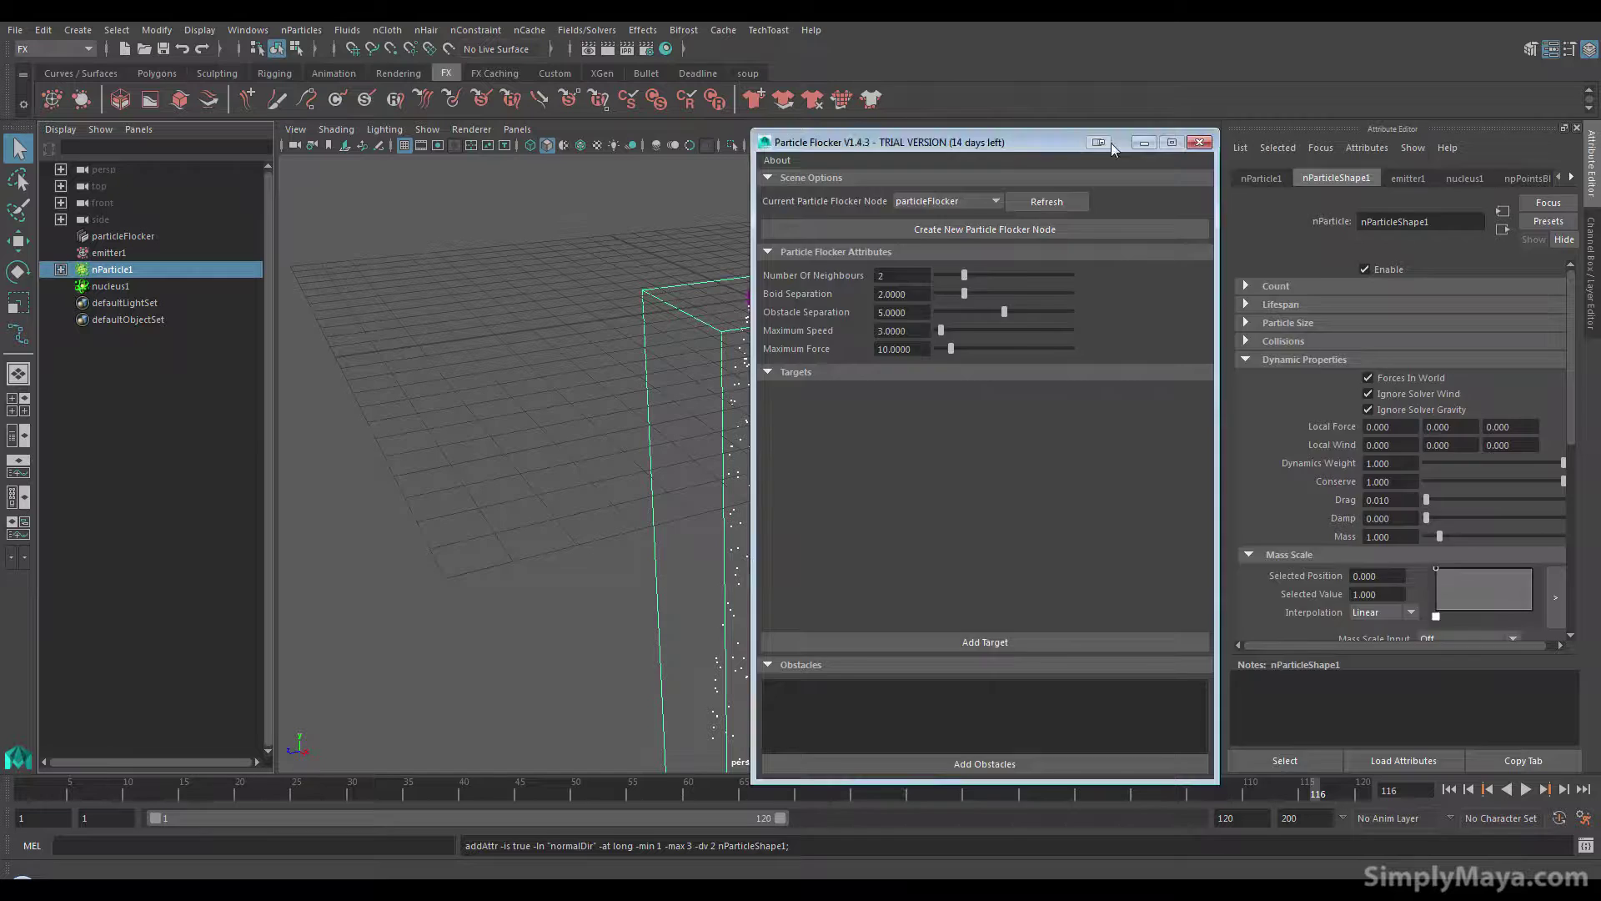
Clear the viewport of the Particle Flocker window and replay the simulation from frame 1 to examine the particle motion
drag(1065, 142, 1314, 82)
click(1448, 789)
click(1523, 789)
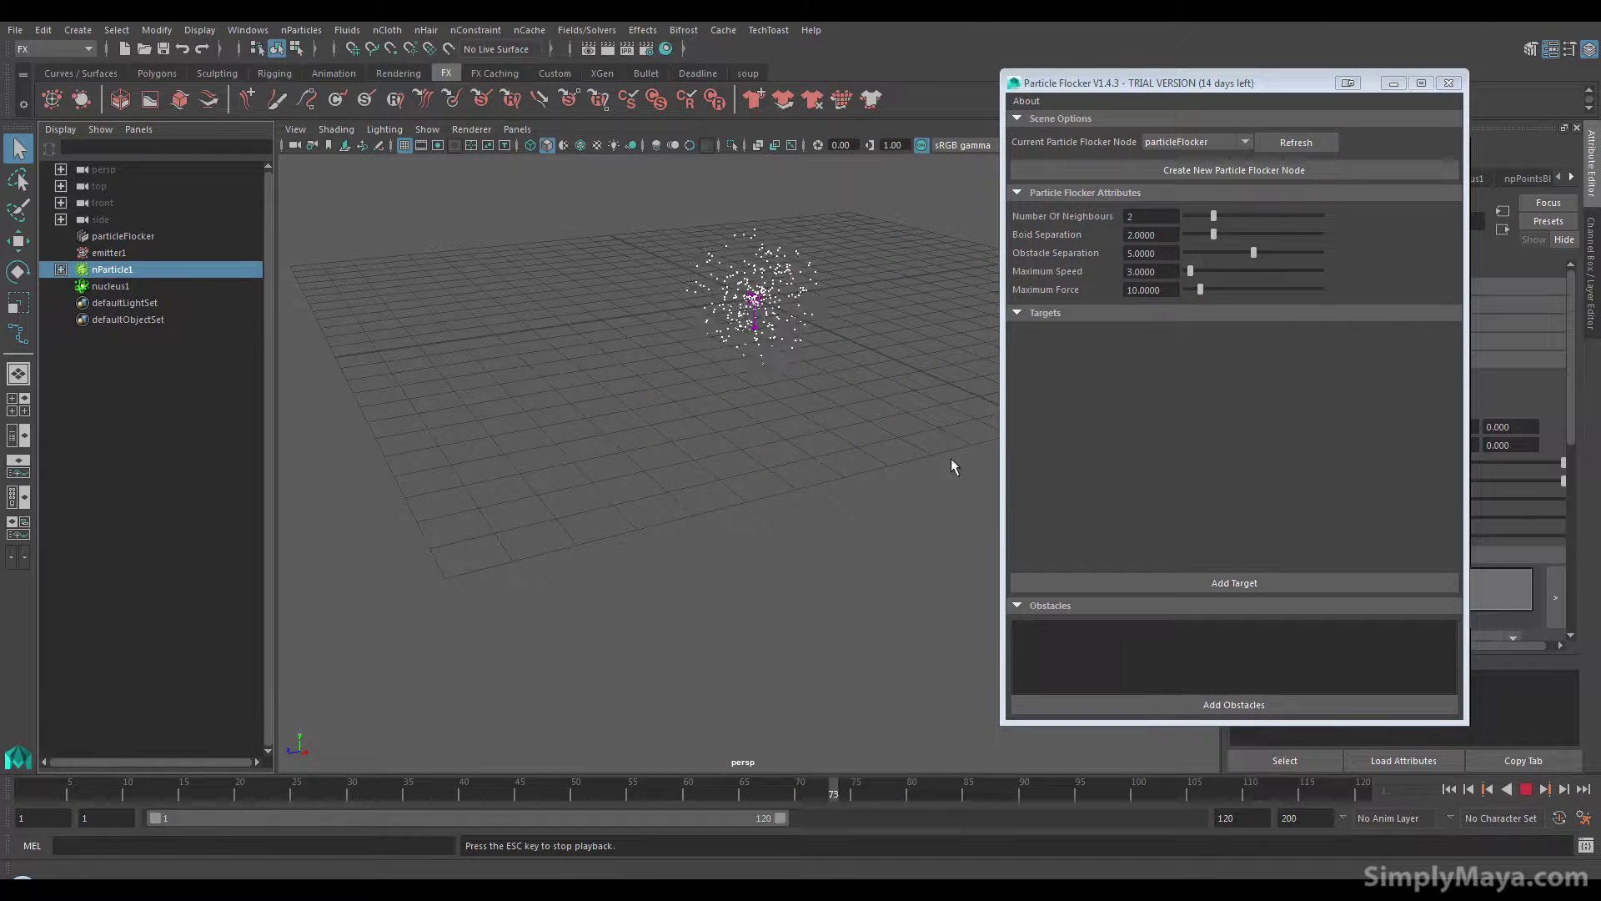
click(1525, 788)
Return to the first frame and set the playback end time to 500
click(1448, 789)
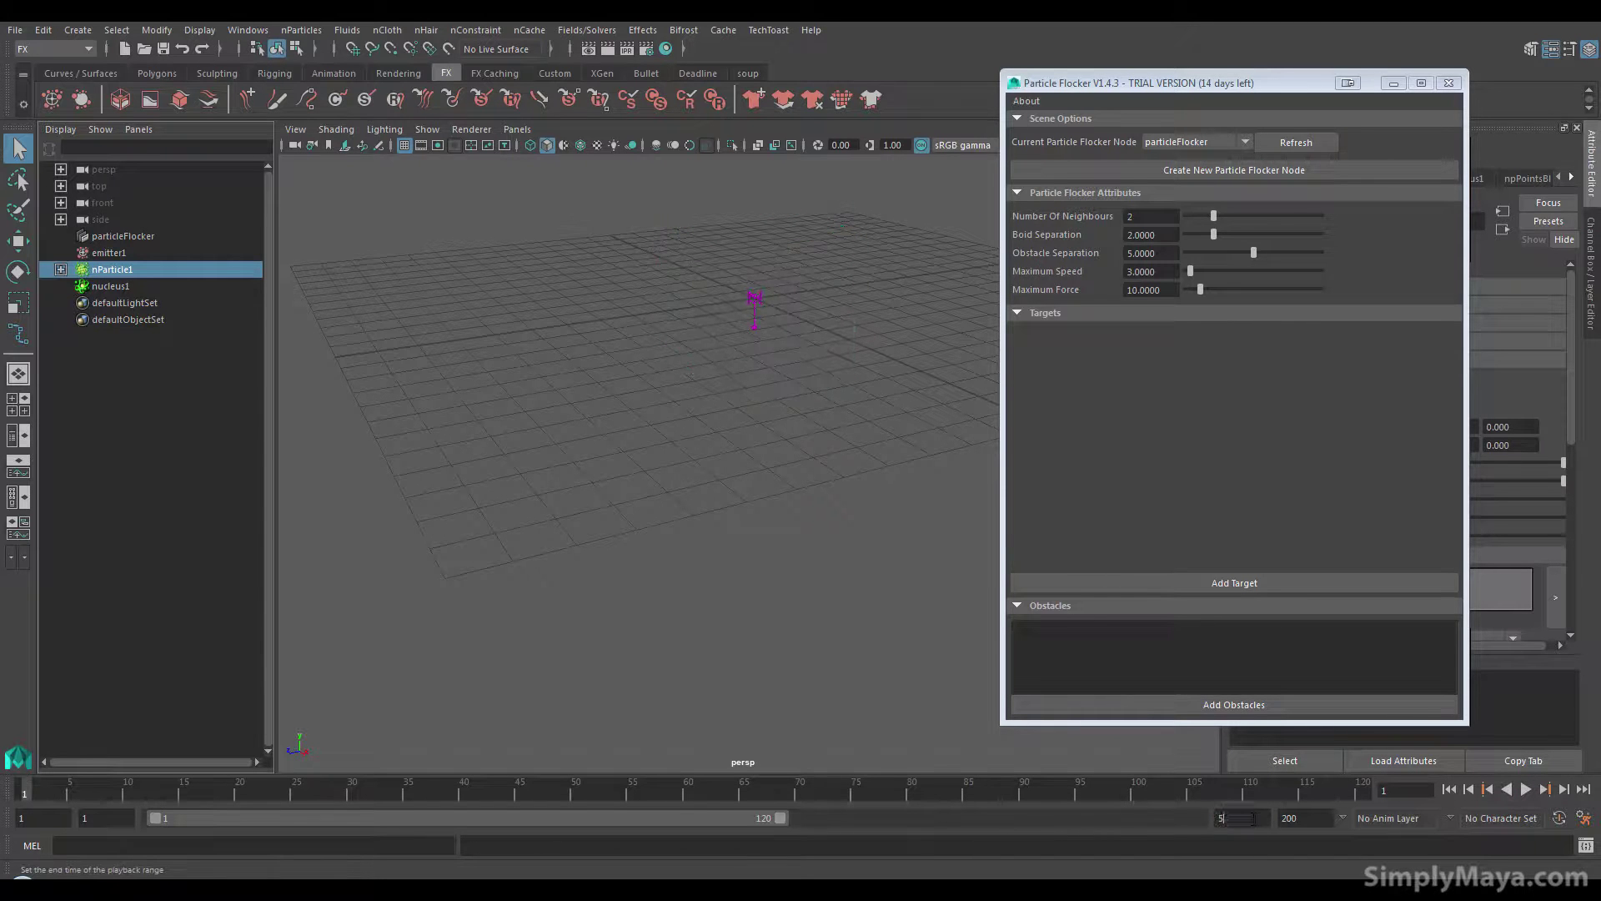
key(Return)
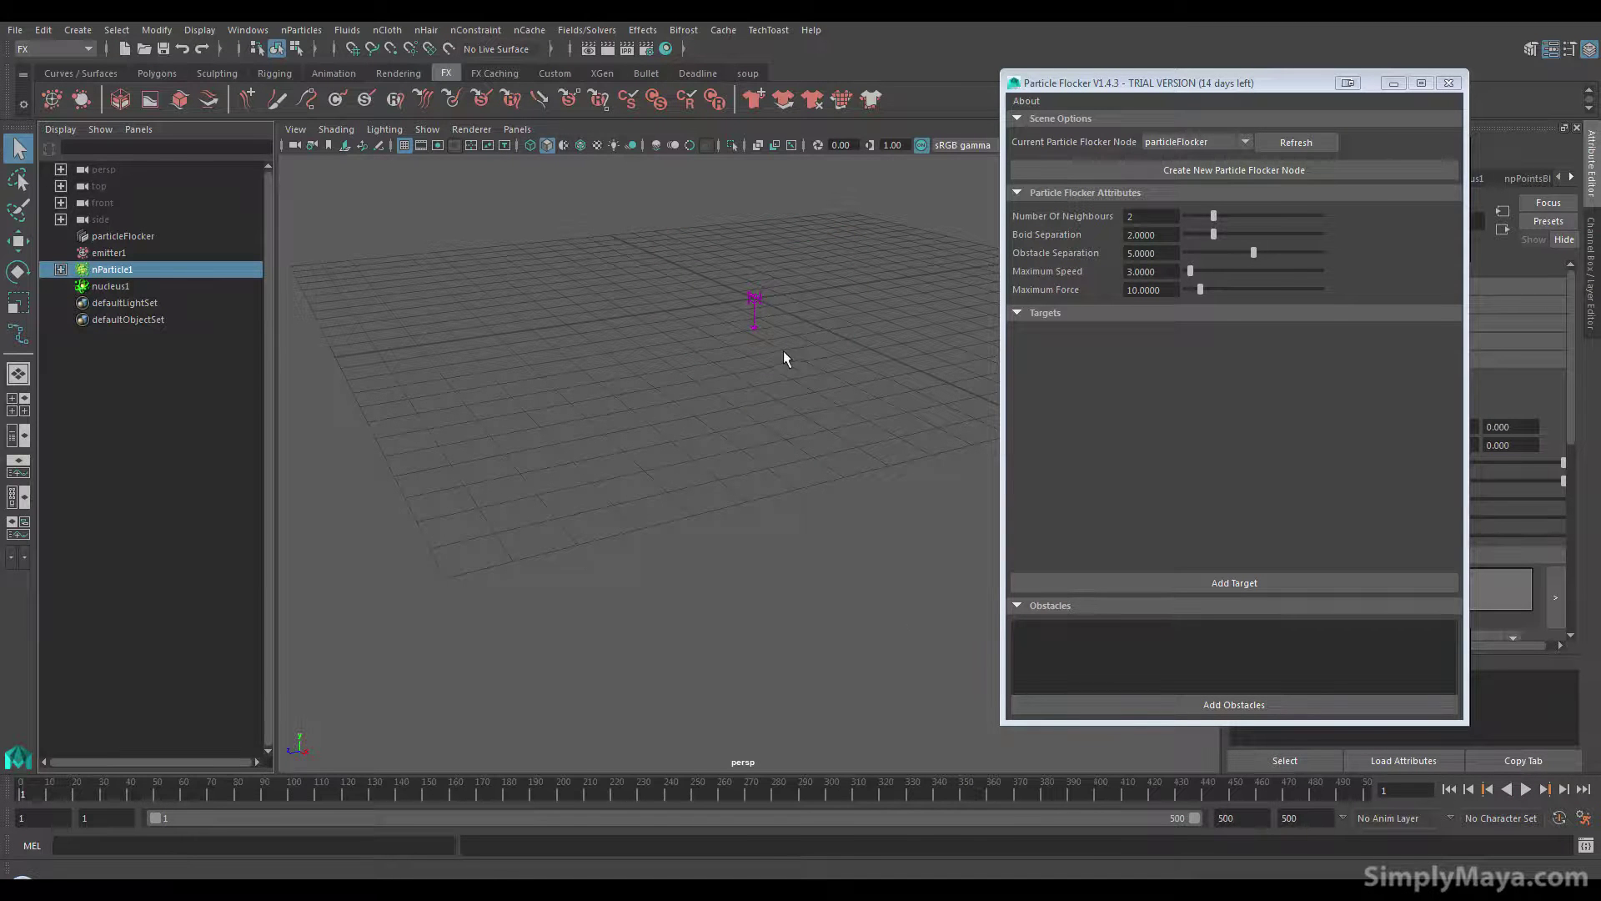
Switch the workspace to the four-view layout and the Modeling menu set
alt+drag(782, 337, 652, 336)
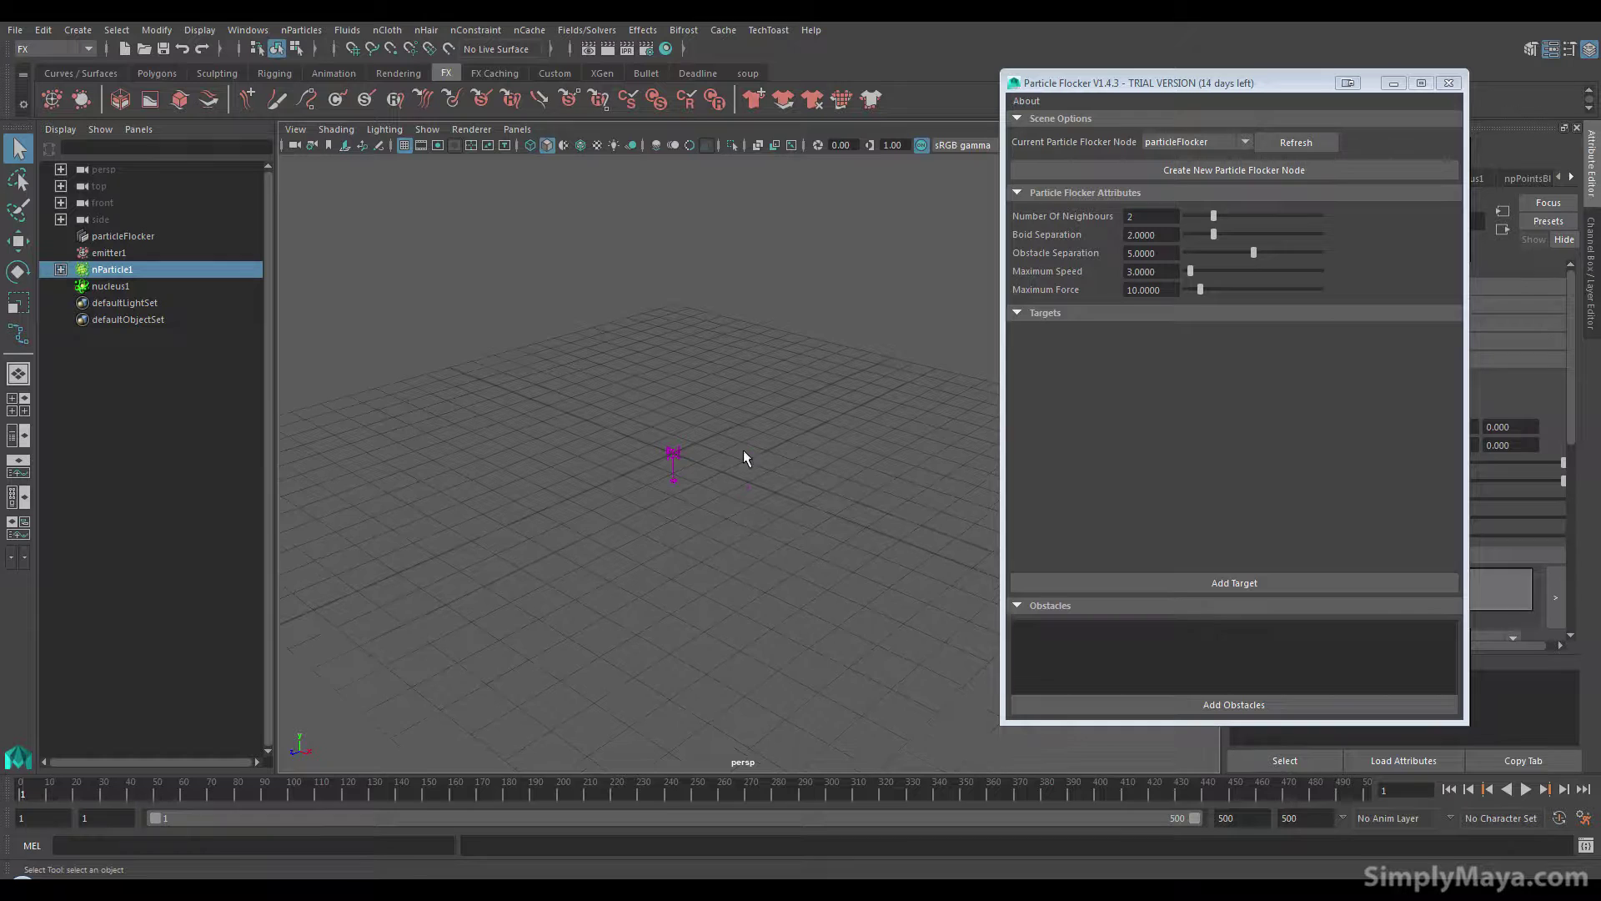
alt+drag(545, 389, 596, 442)
click(20, 416)
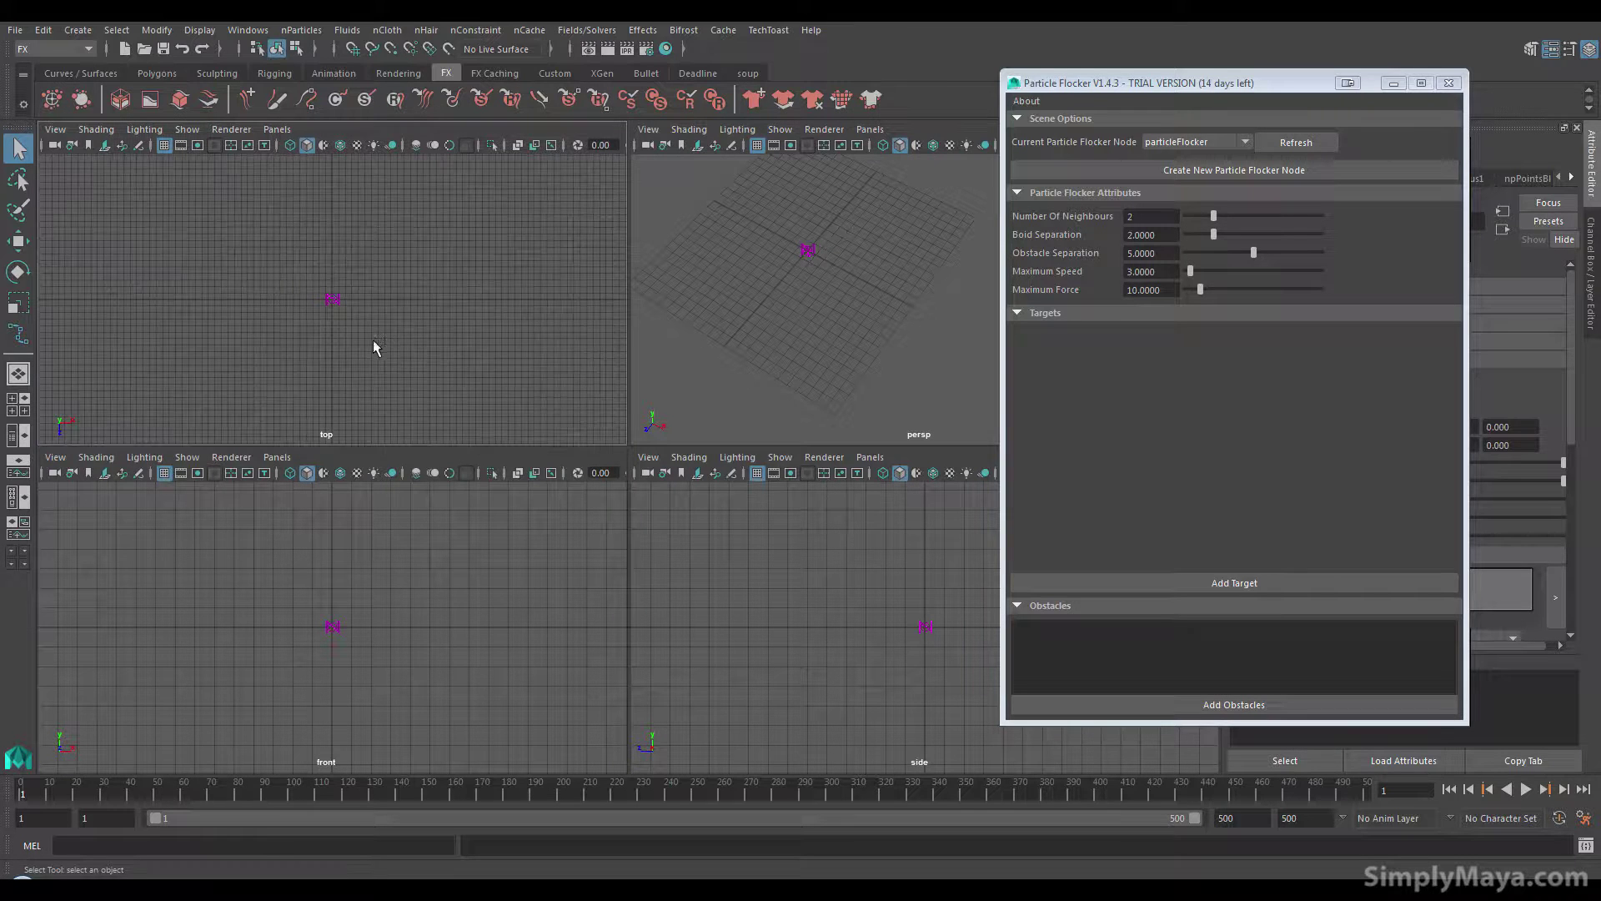
alt+middle_drag(343, 338, 367, 370)
alt+middle_drag(428, 297, 395, 227)
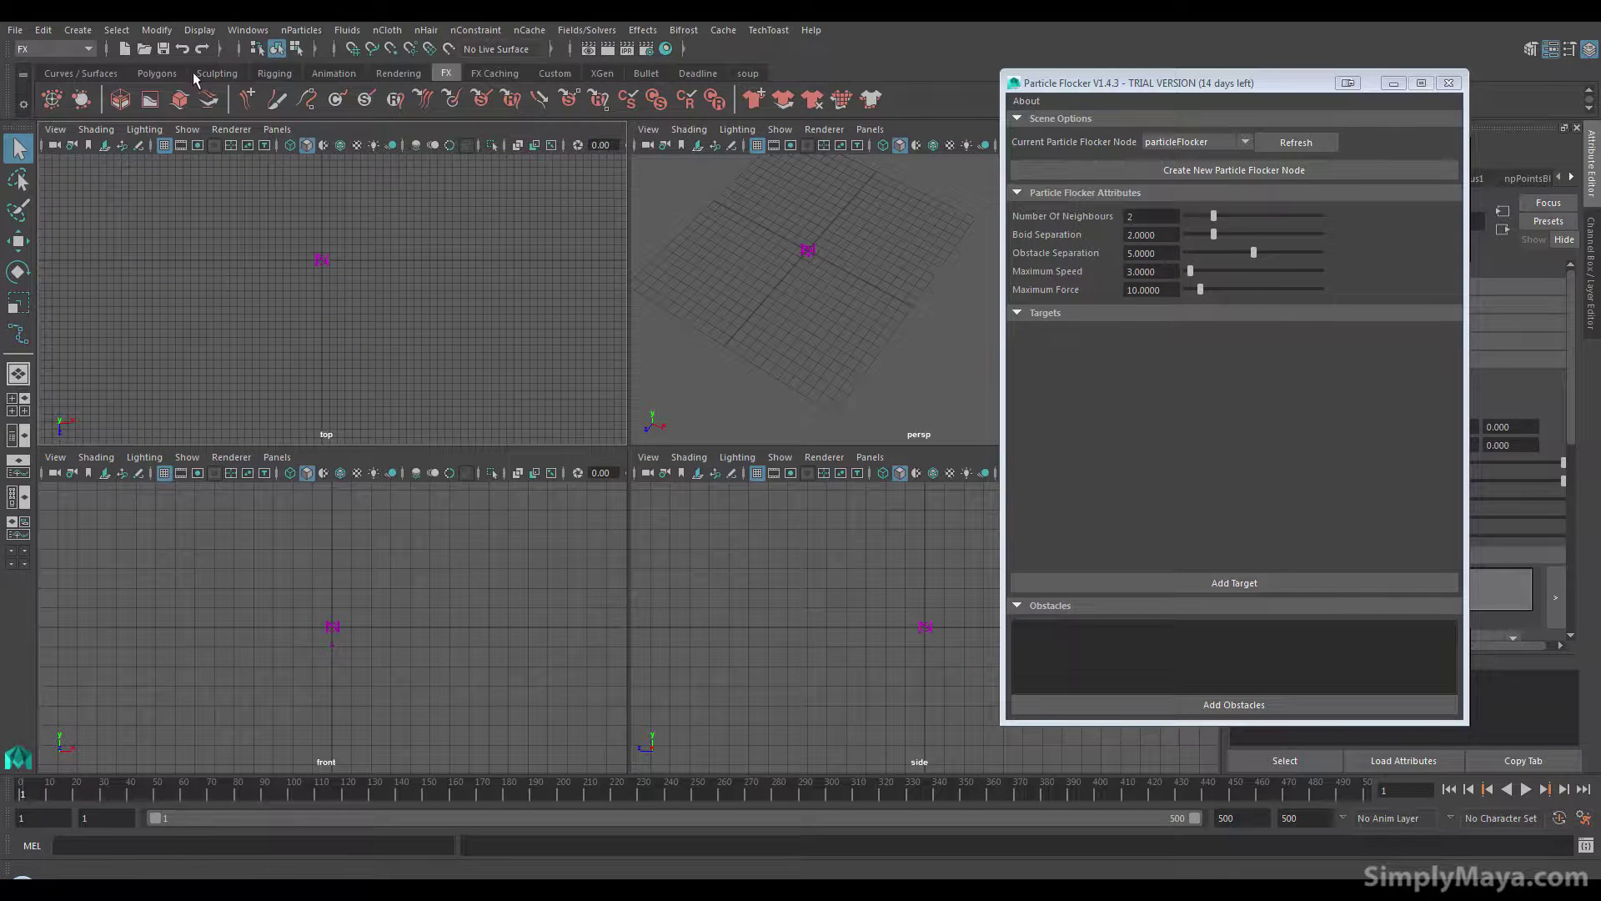
click(51, 49)
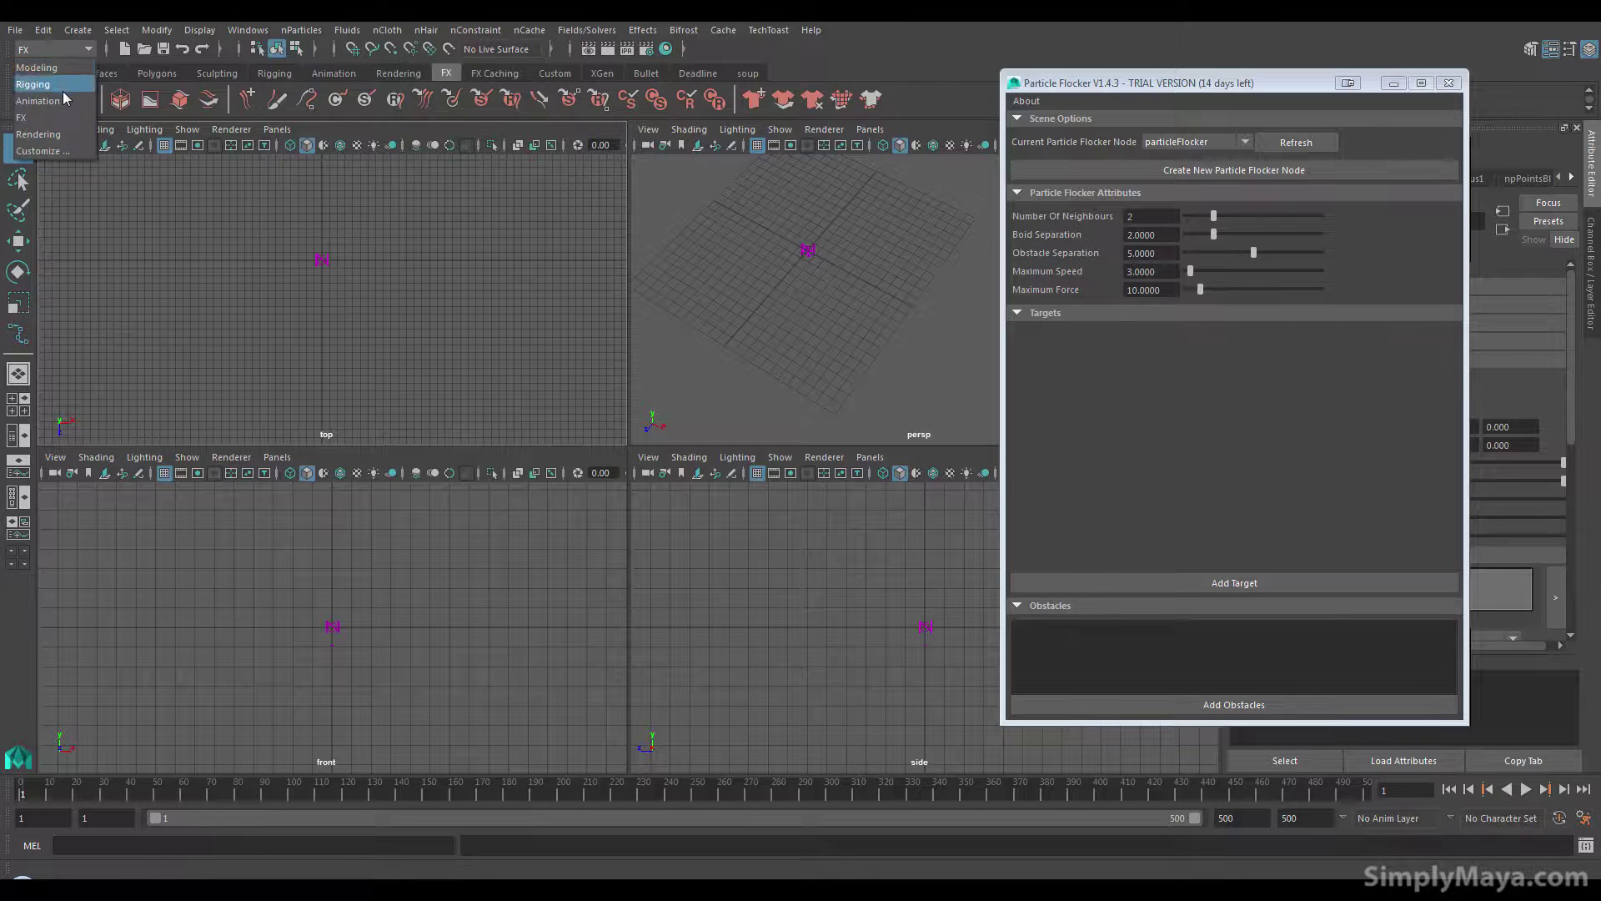
click(63, 68)
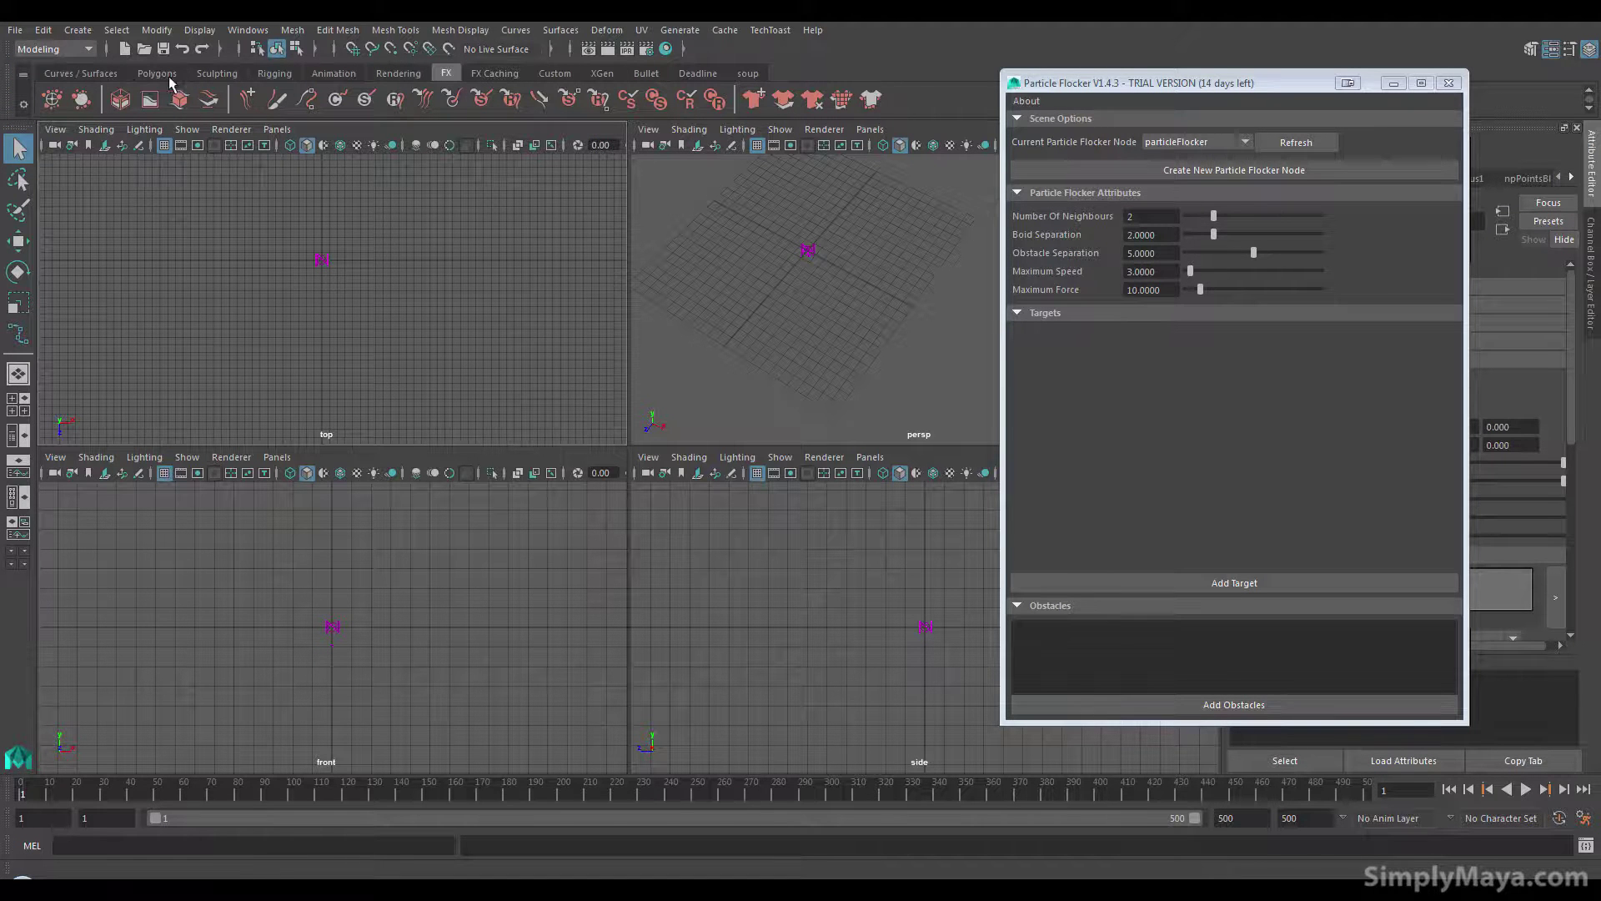
Draw an EP curve in the top view that loops around the emitter and winds back through the middle, finishing with the perspective view maximized
click(84, 73)
click(108, 103)
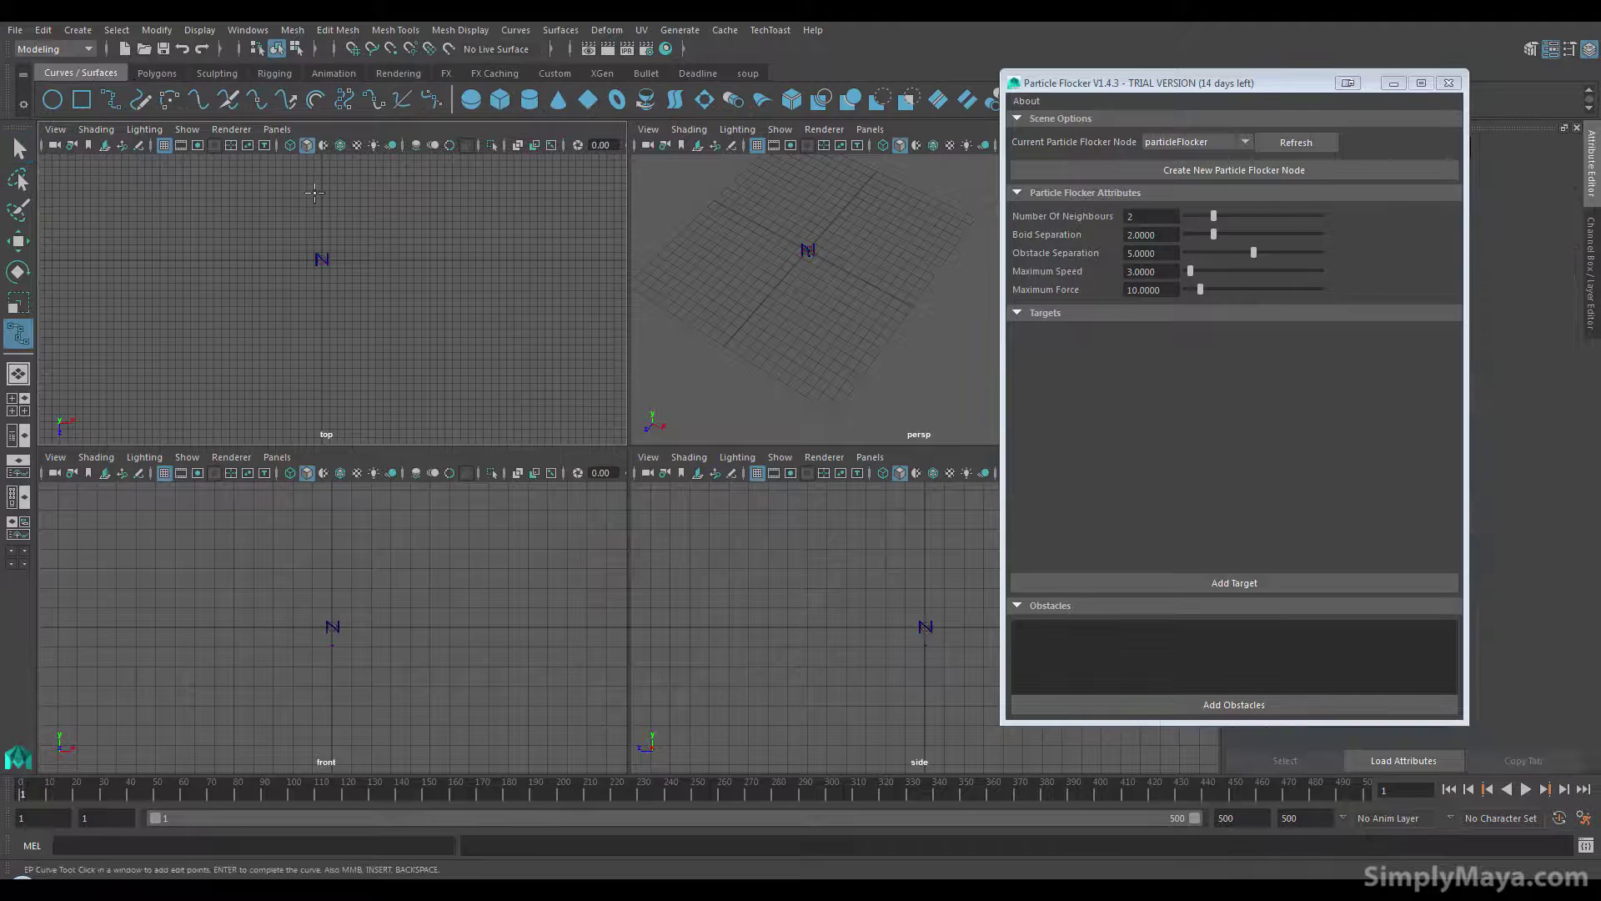
click(302, 193)
click(195, 262)
click(206, 333)
mouse_move(283, 392)
mouse_down()
mouse_move(363, 376)
mouse_move(266, 411)
mouse_up()
click(426, 390)
click(482, 334)
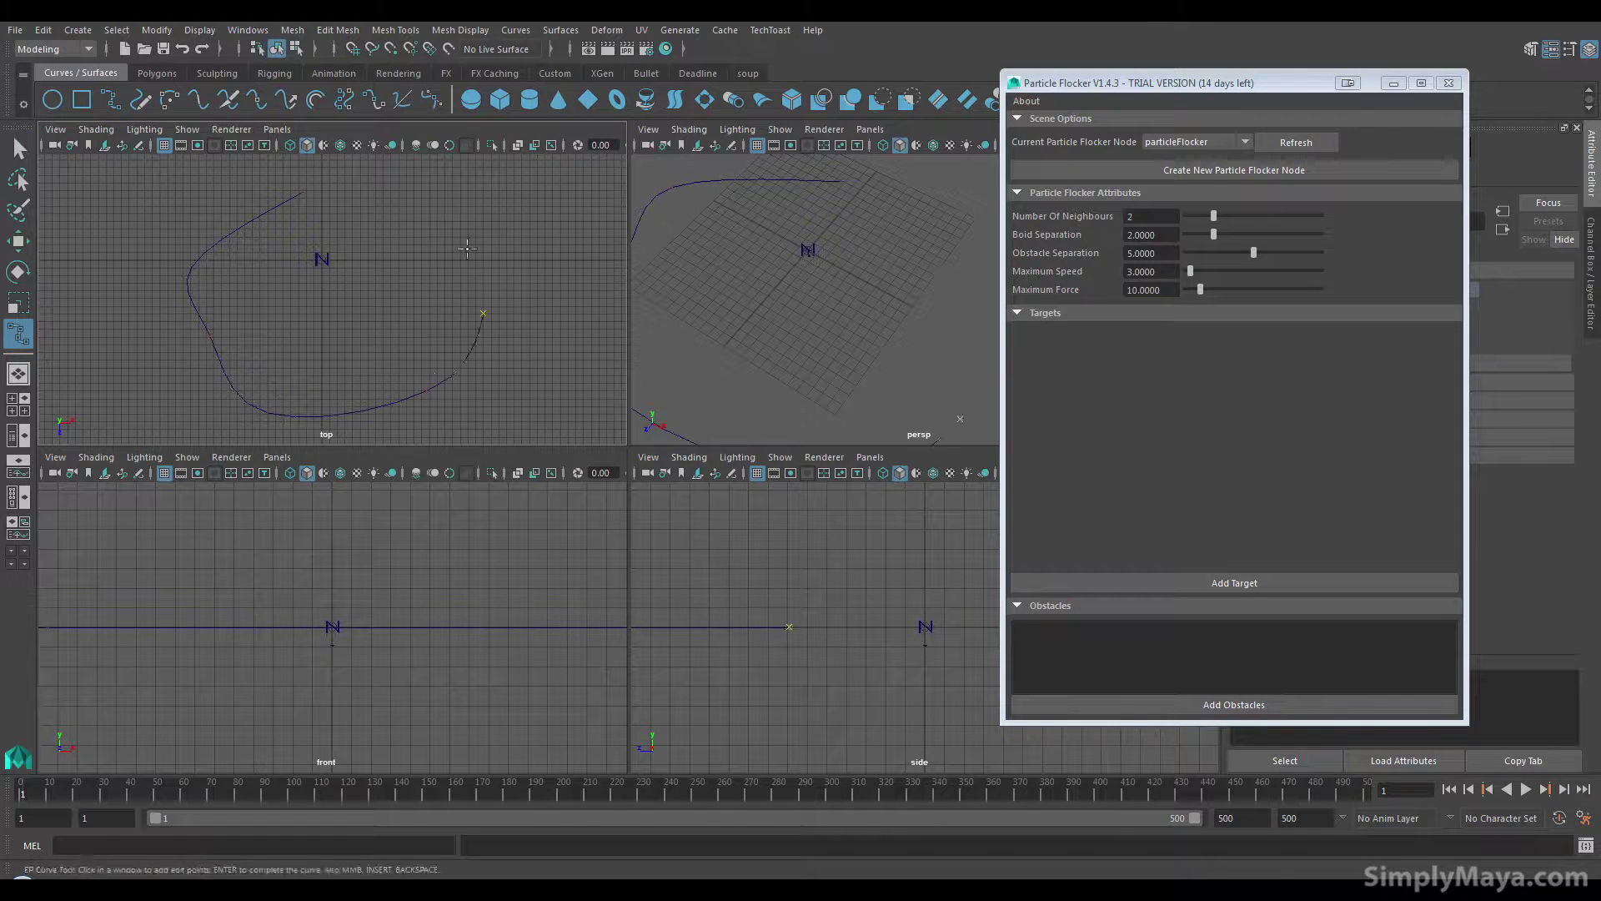
click(439, 231)
click(367, 288)
click(259, 342)
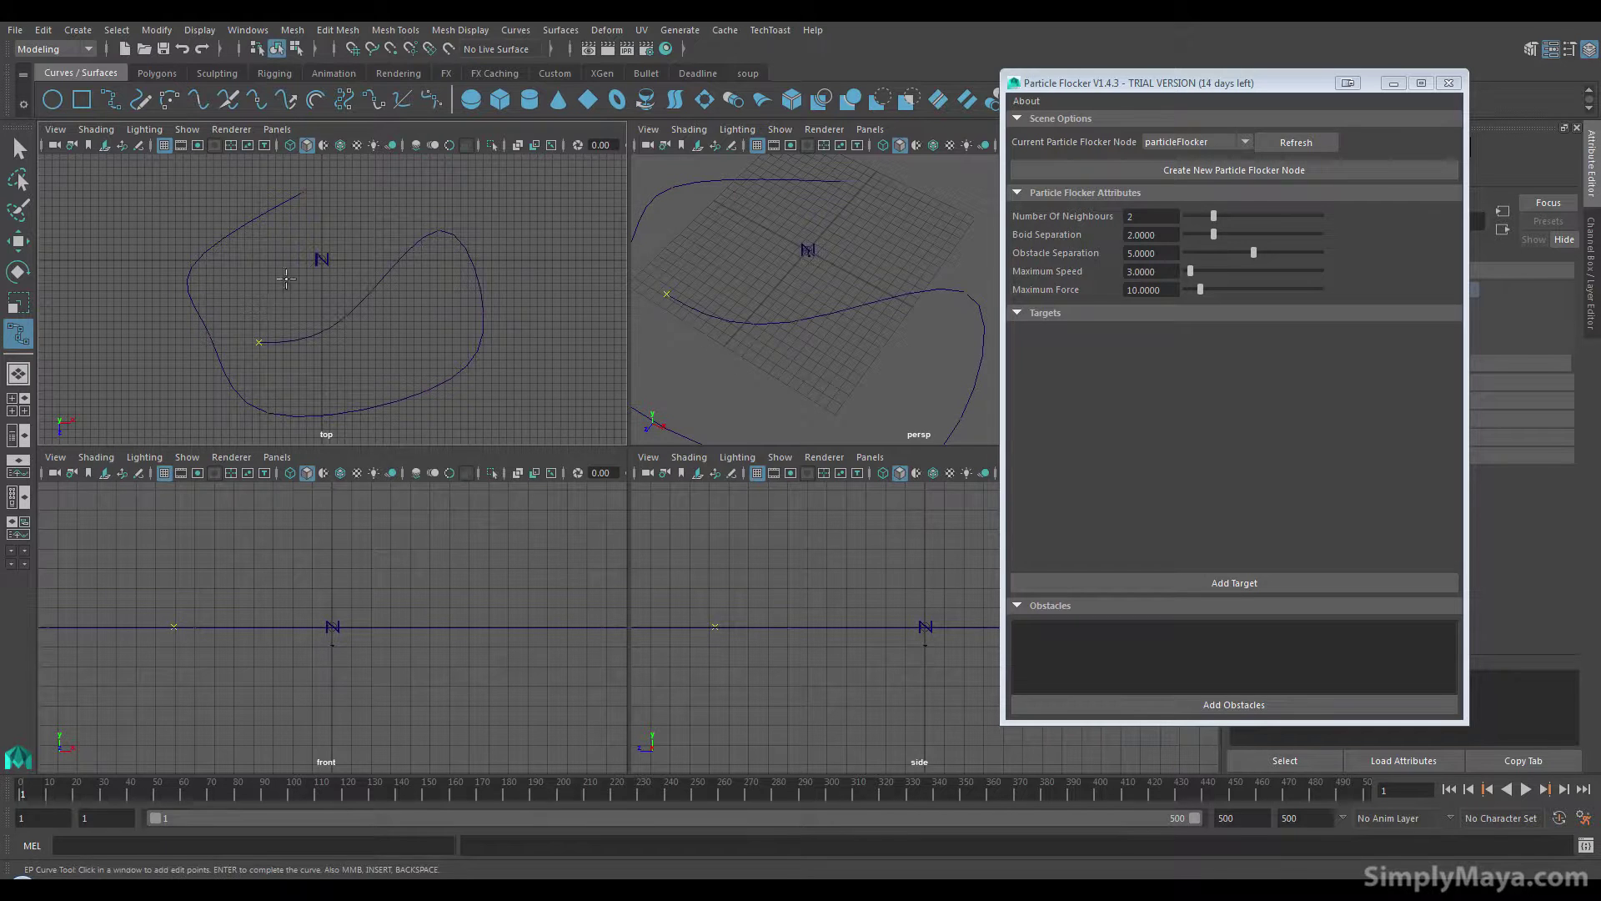
click(427, 182)
alt+drag(682, 300, 798, 300)
key(space)
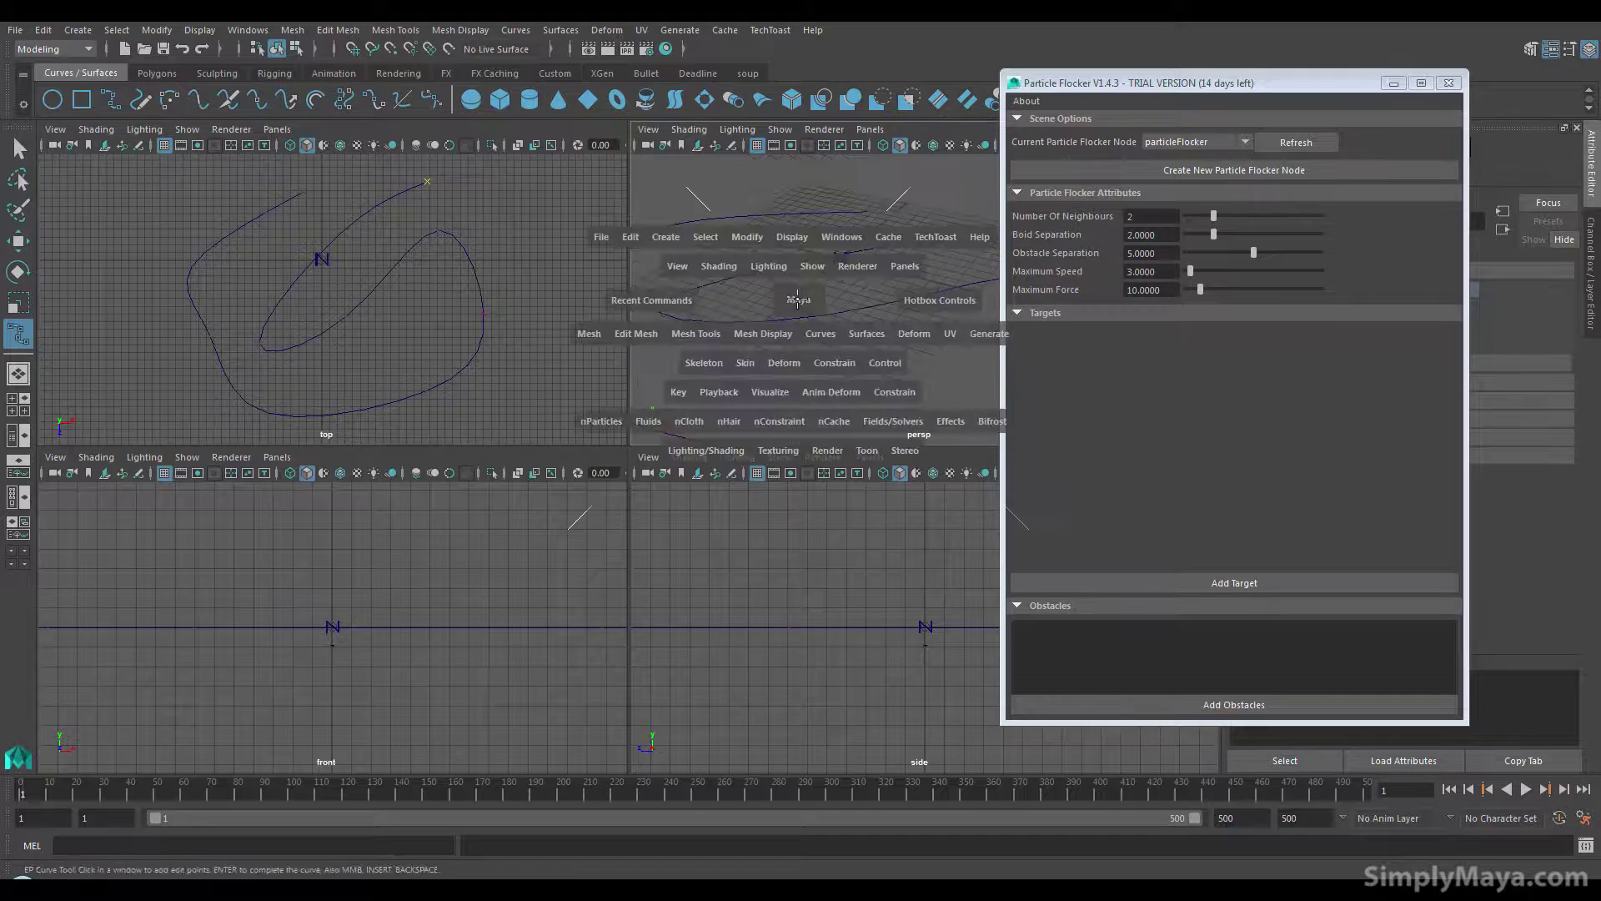
alt+drag(454, 379, 613, 371)
key(q)
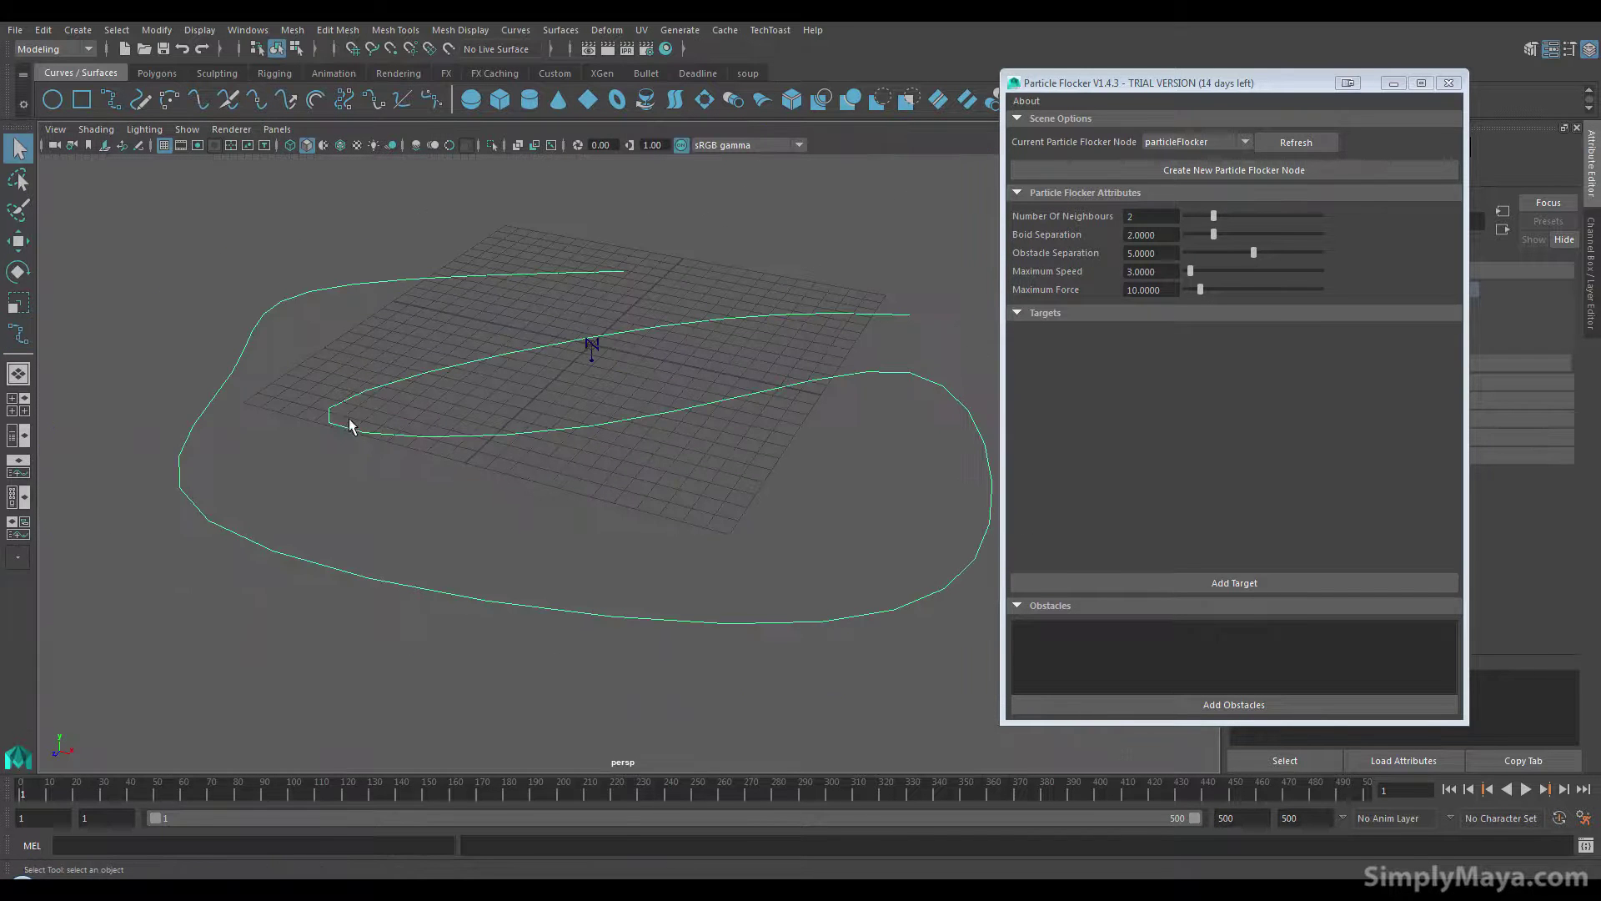
Show the curve's control vertices, raising one on the outer loop to a height of about 5.3 and lowering one on the opposite side to about -3.8
right_drag(350, 425, 275, 415)
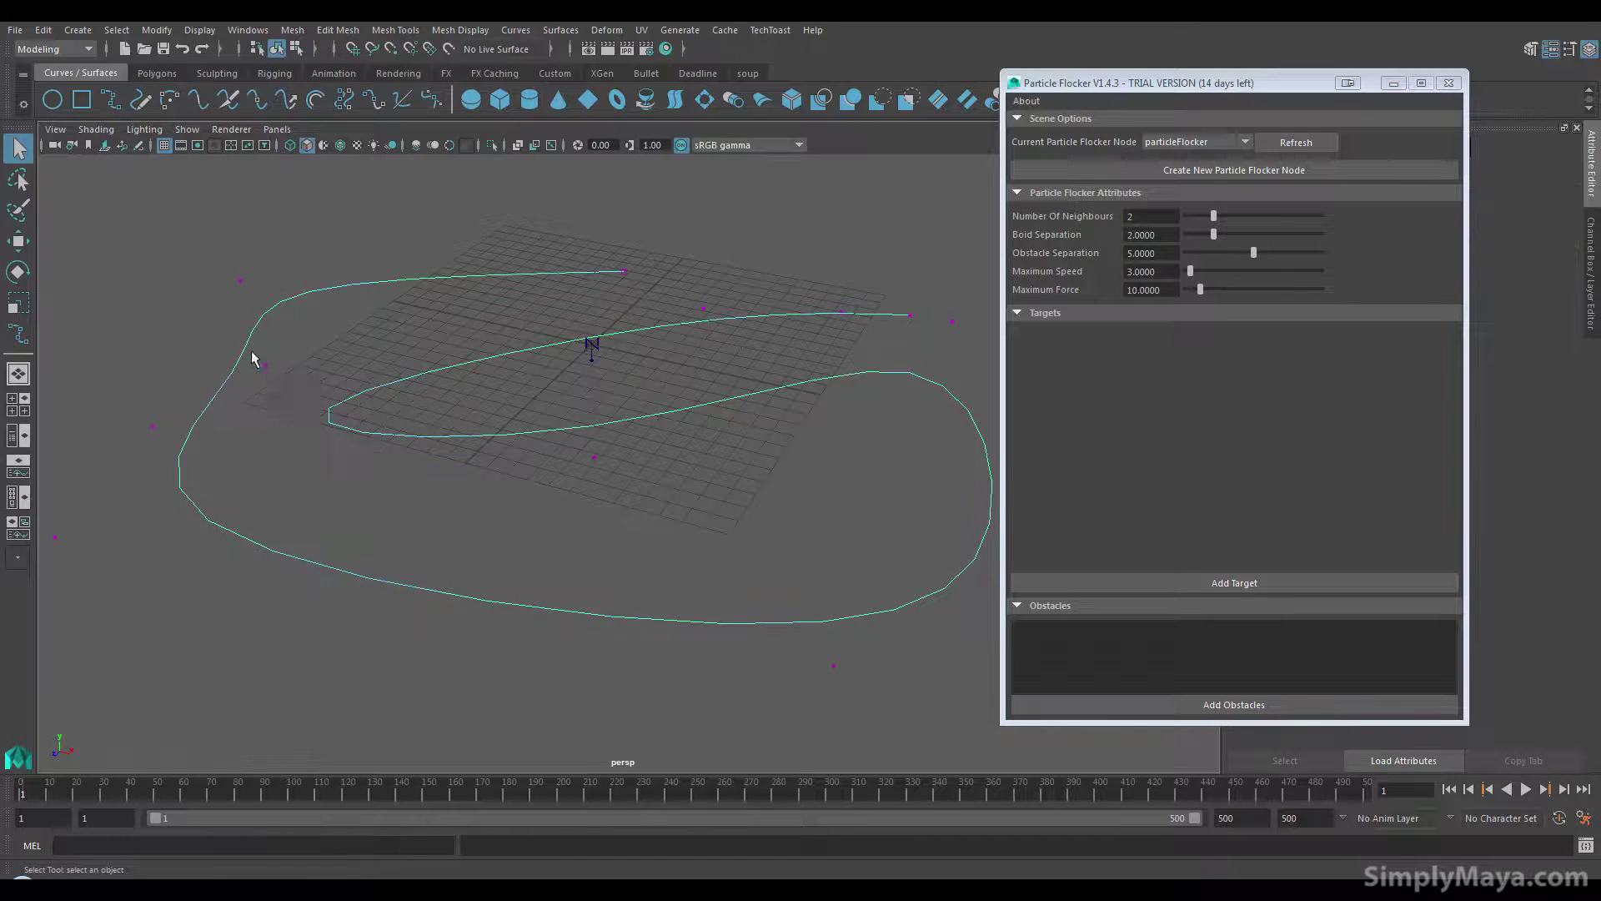
drag(250, 357, 365, 445)
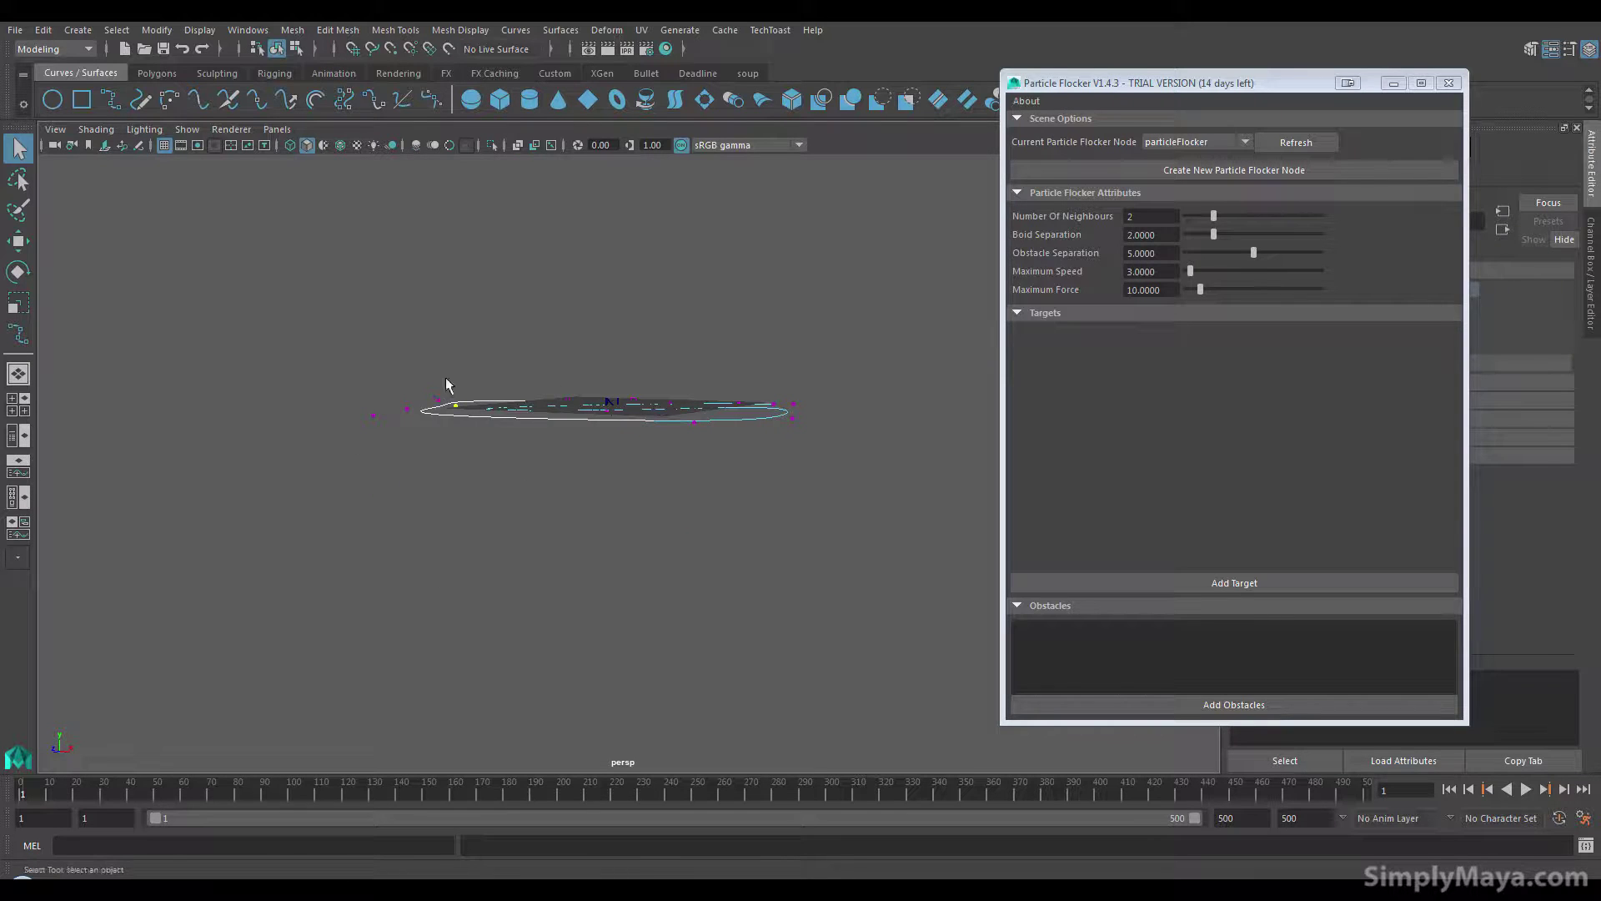
key(w)
drag(455, 322, 472, 264)
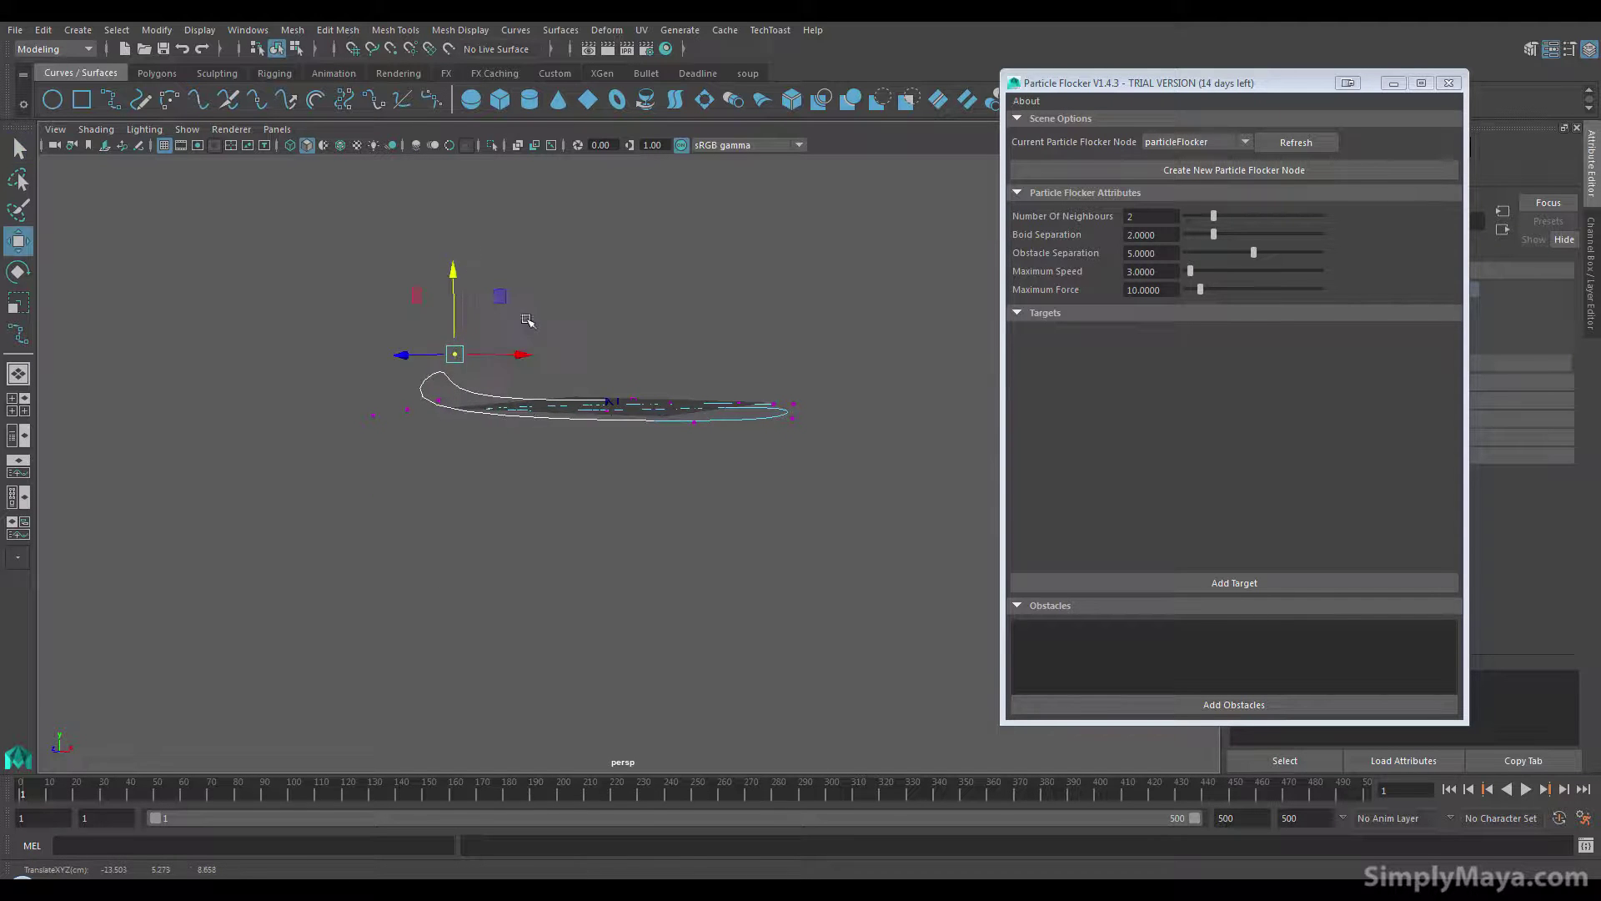
drag(774, 410, 810, 462)
drag(793, 344, 793, 404)
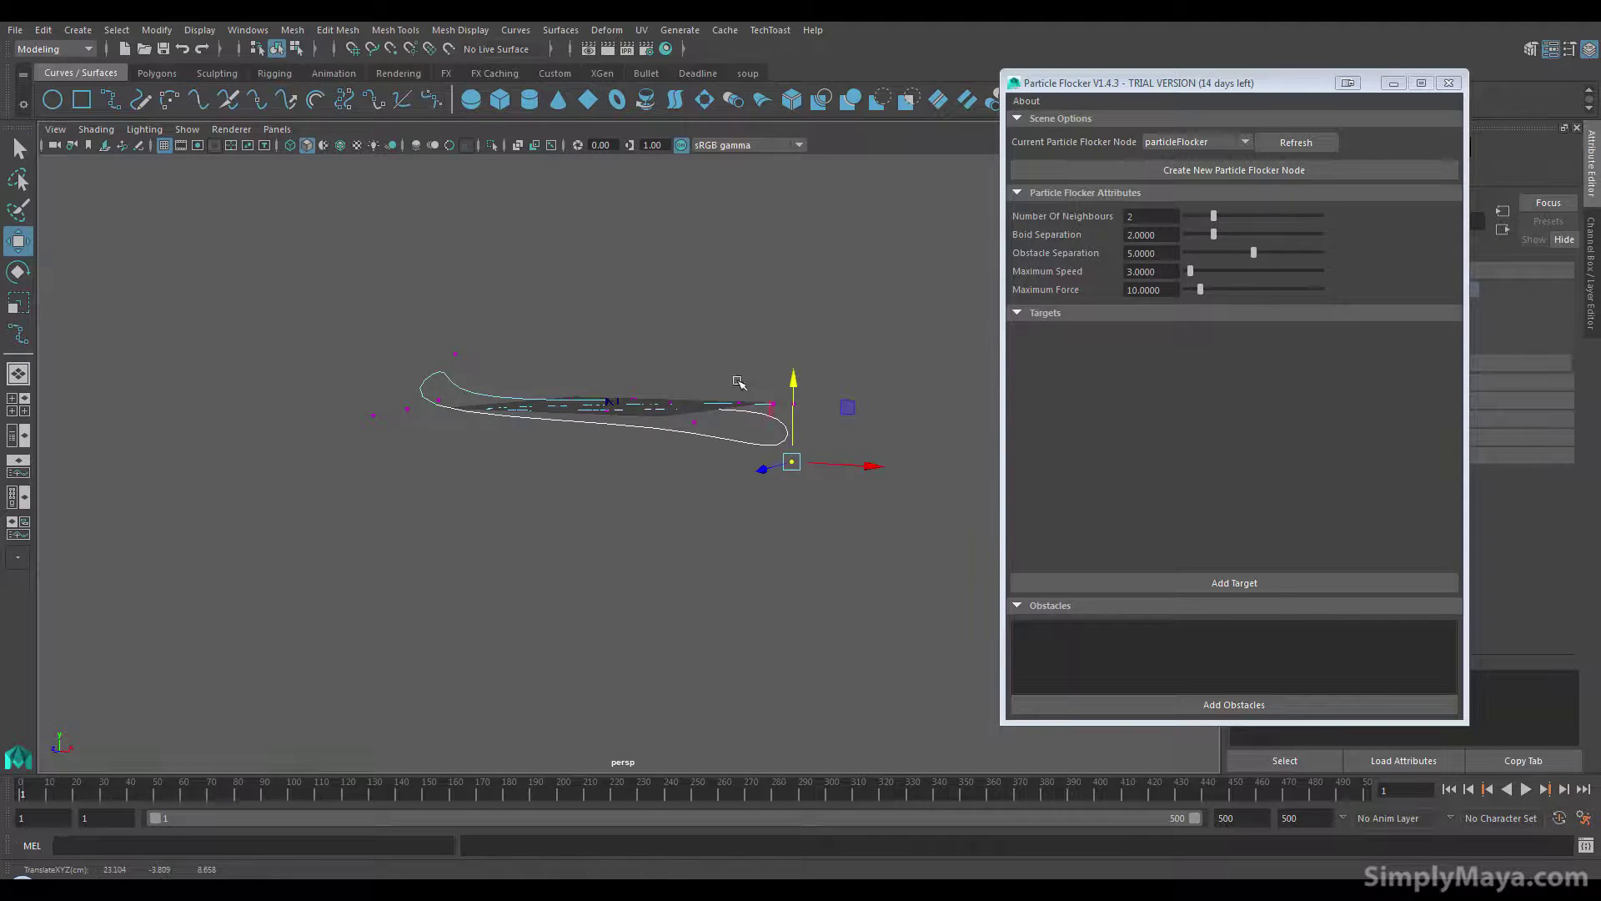
Raise further control vertices of the curve, including one to a height of about 7.7, to give the path more vertical variation
click(739, 402)
drag(744, 327, 751, 255)
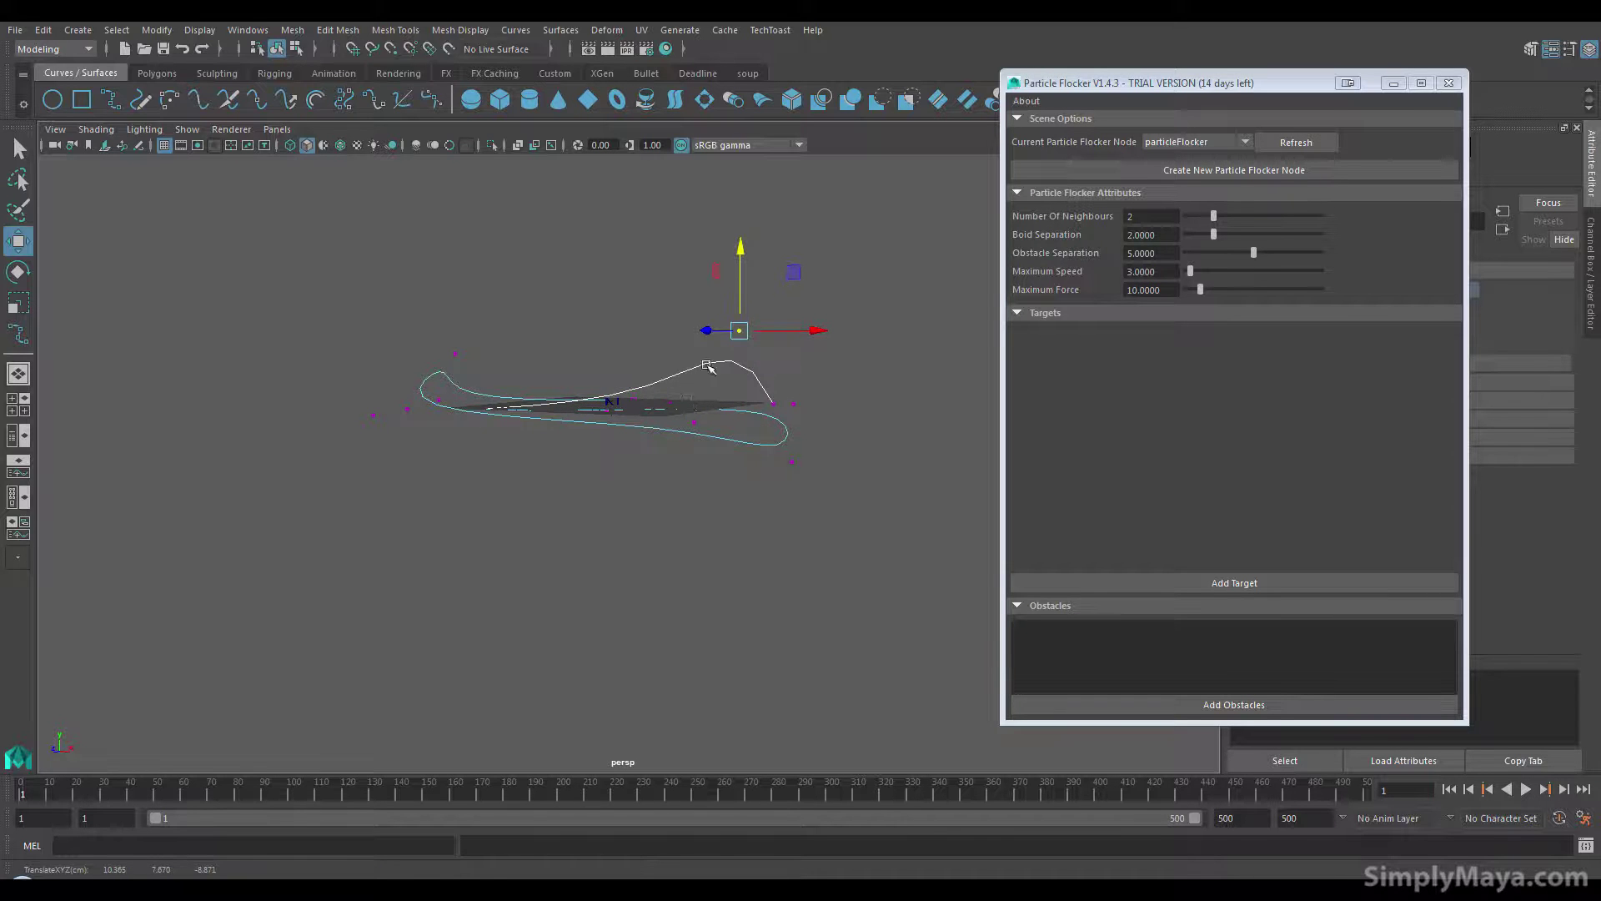
click(669, 404)
drag(675, 324, 672, 277)
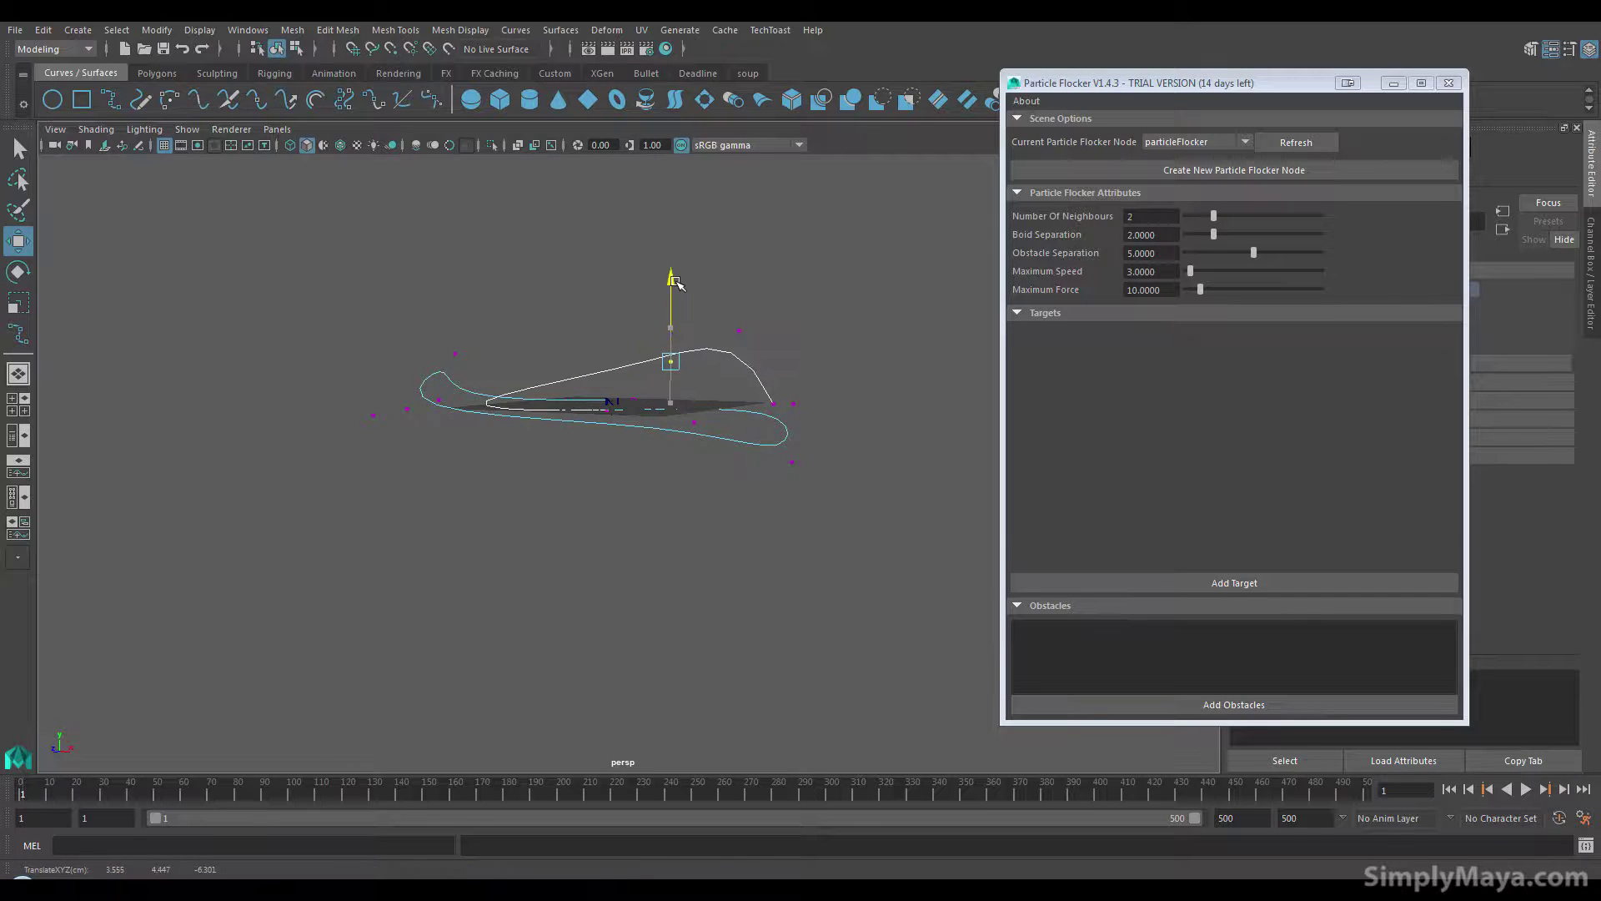
alt+drag(590, 418, 632, 414)
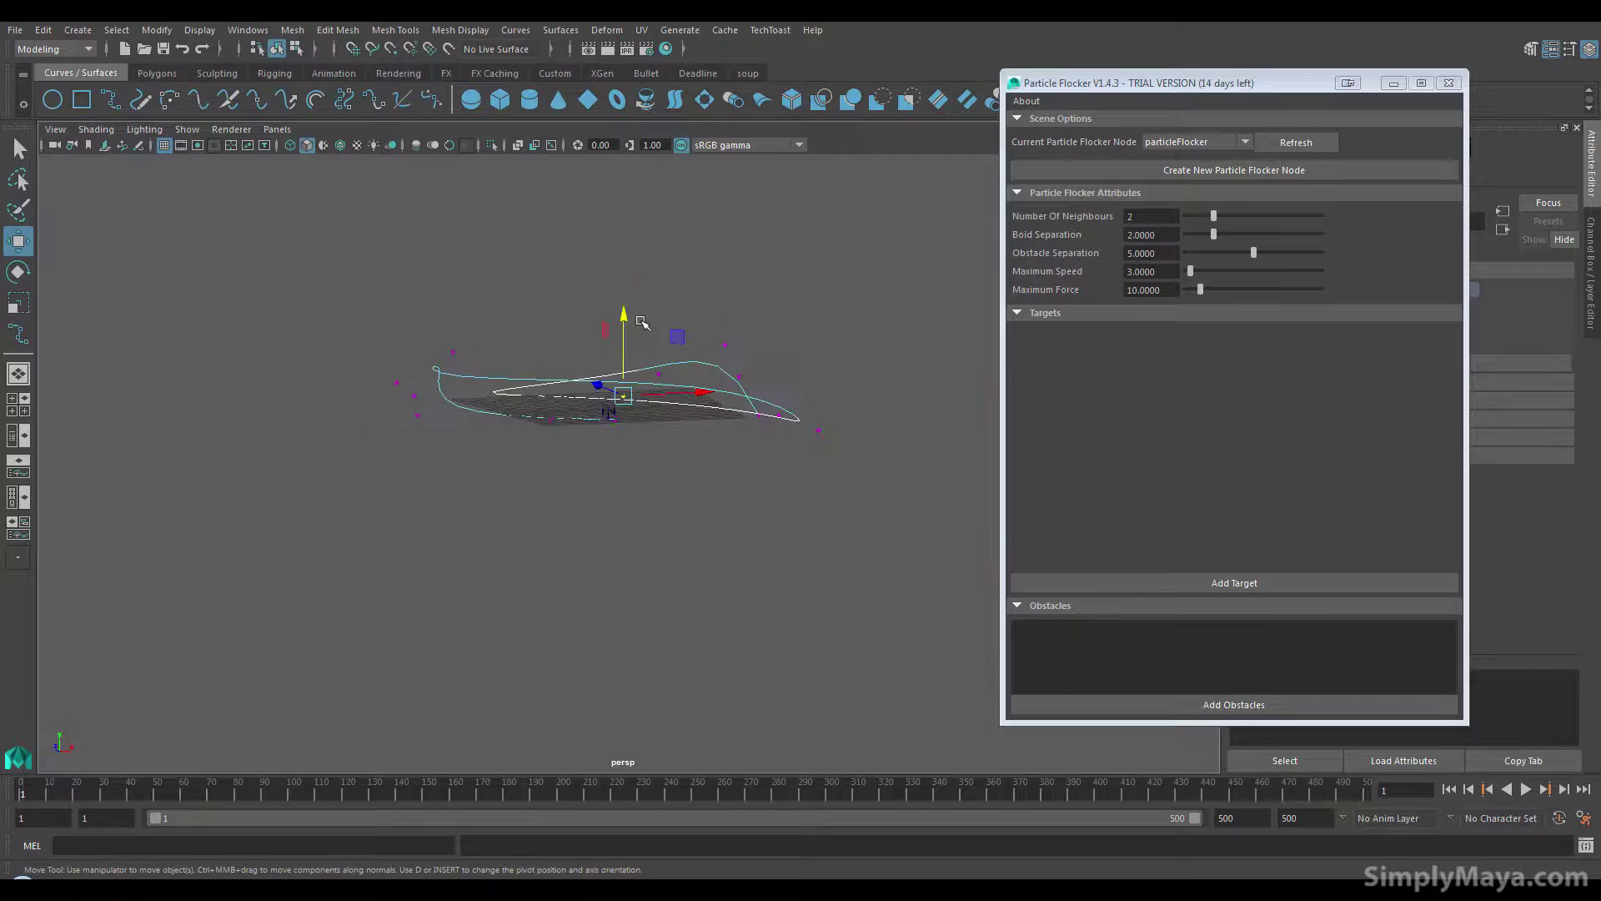
drag(627, 322, 554, 488)
right_drag(542, 471, 527, 419)
Return to object selection and move the whole curve up above the grid and emitter
drag(367, 296, 993, 617)
right_drag(646, 463, 560, 332)
drag(604, 334, 598, 192)
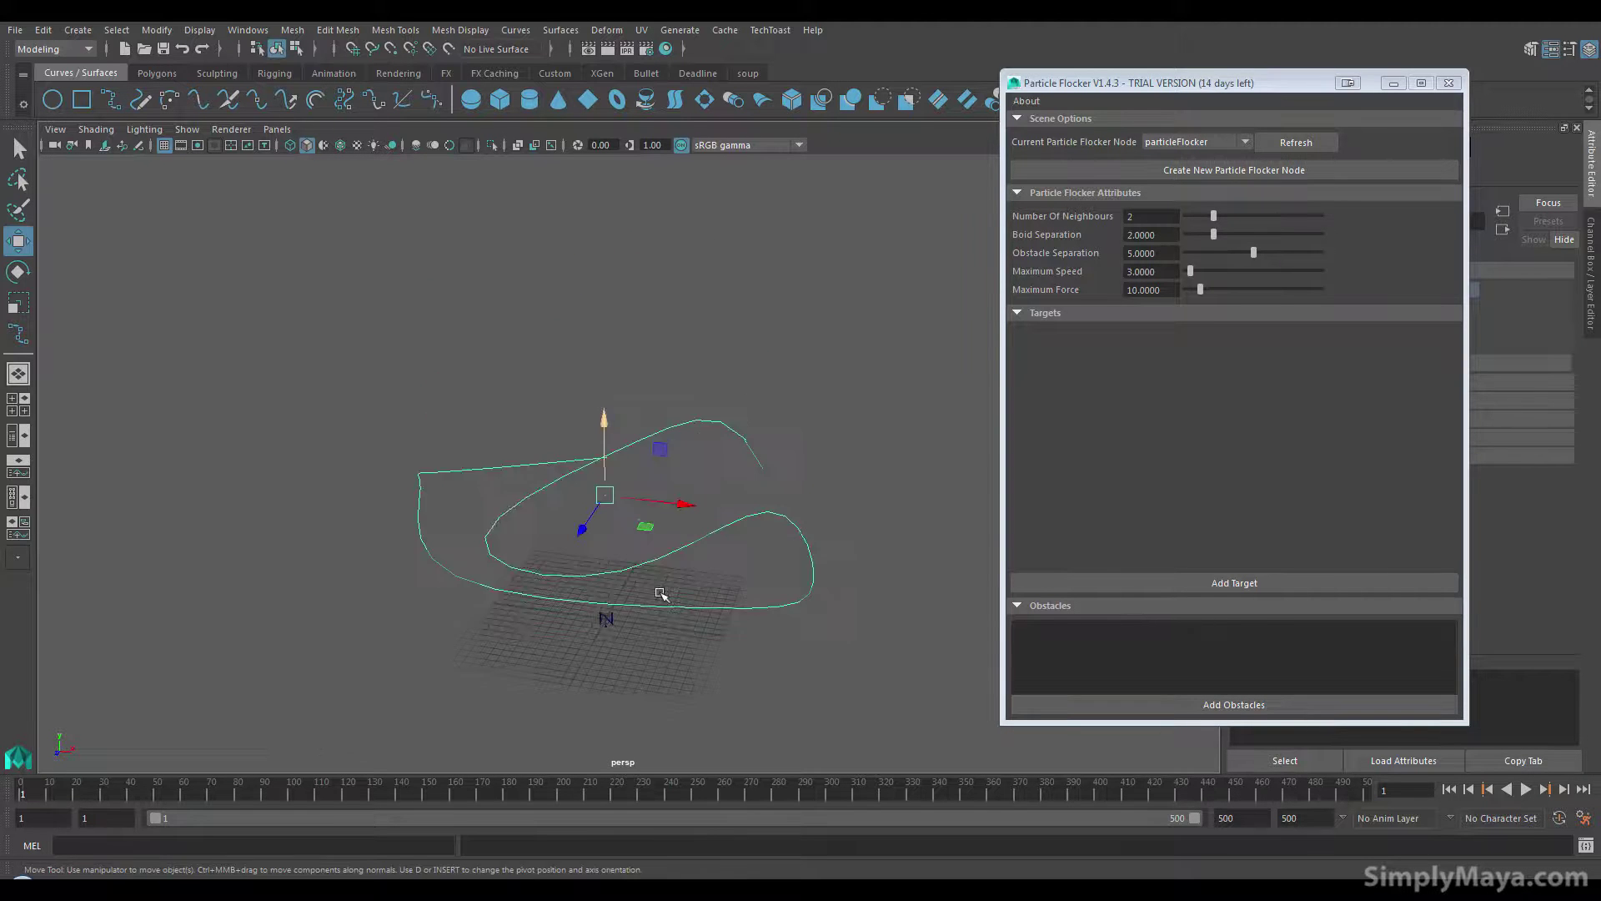
alt+drag(660, 594, 543, 625)
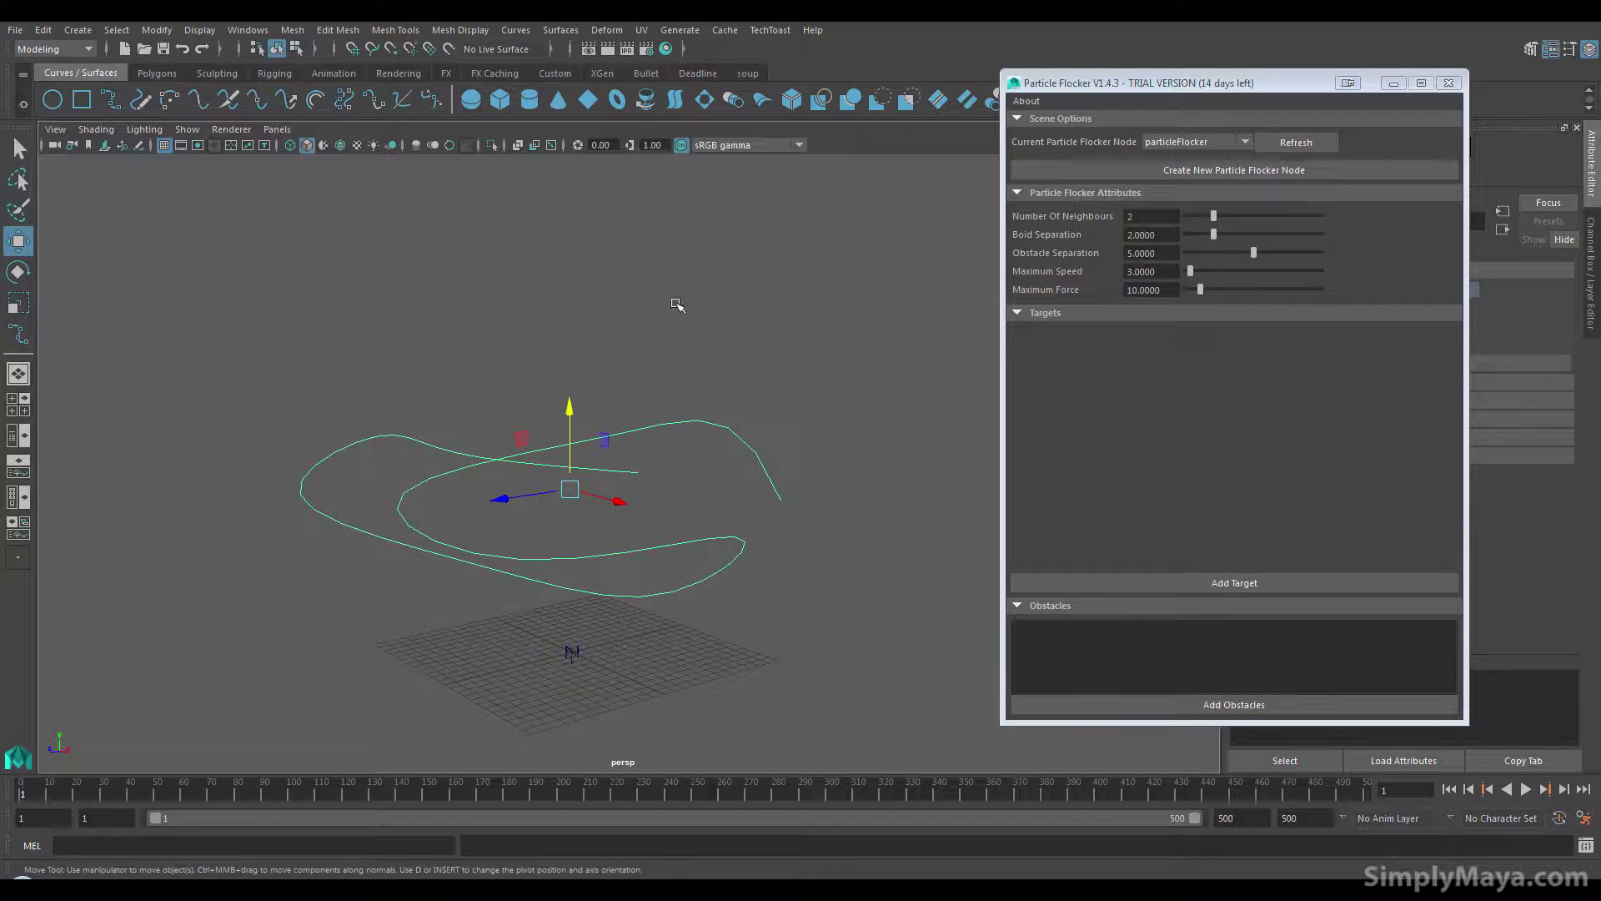
Select nParticle1 and particleFlocker in the Outliner and connect them with the FX Assign to Selected command
drag(1149, 83, 1195, 89)
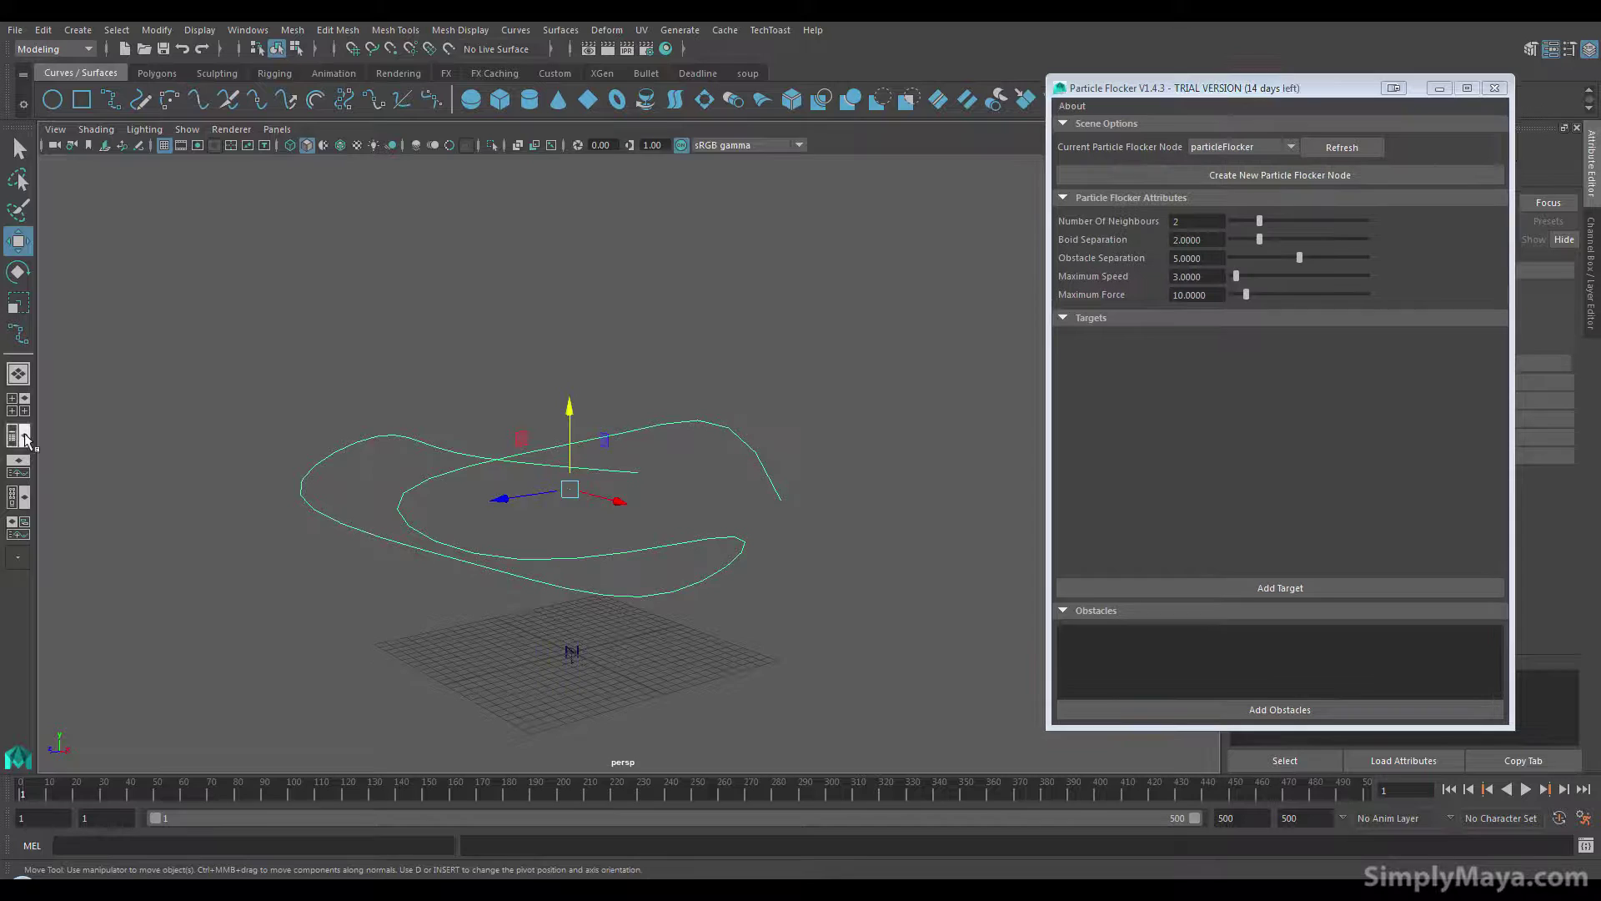
click(23, 433)
click(125, 269)
ctrl+click(171, 239)
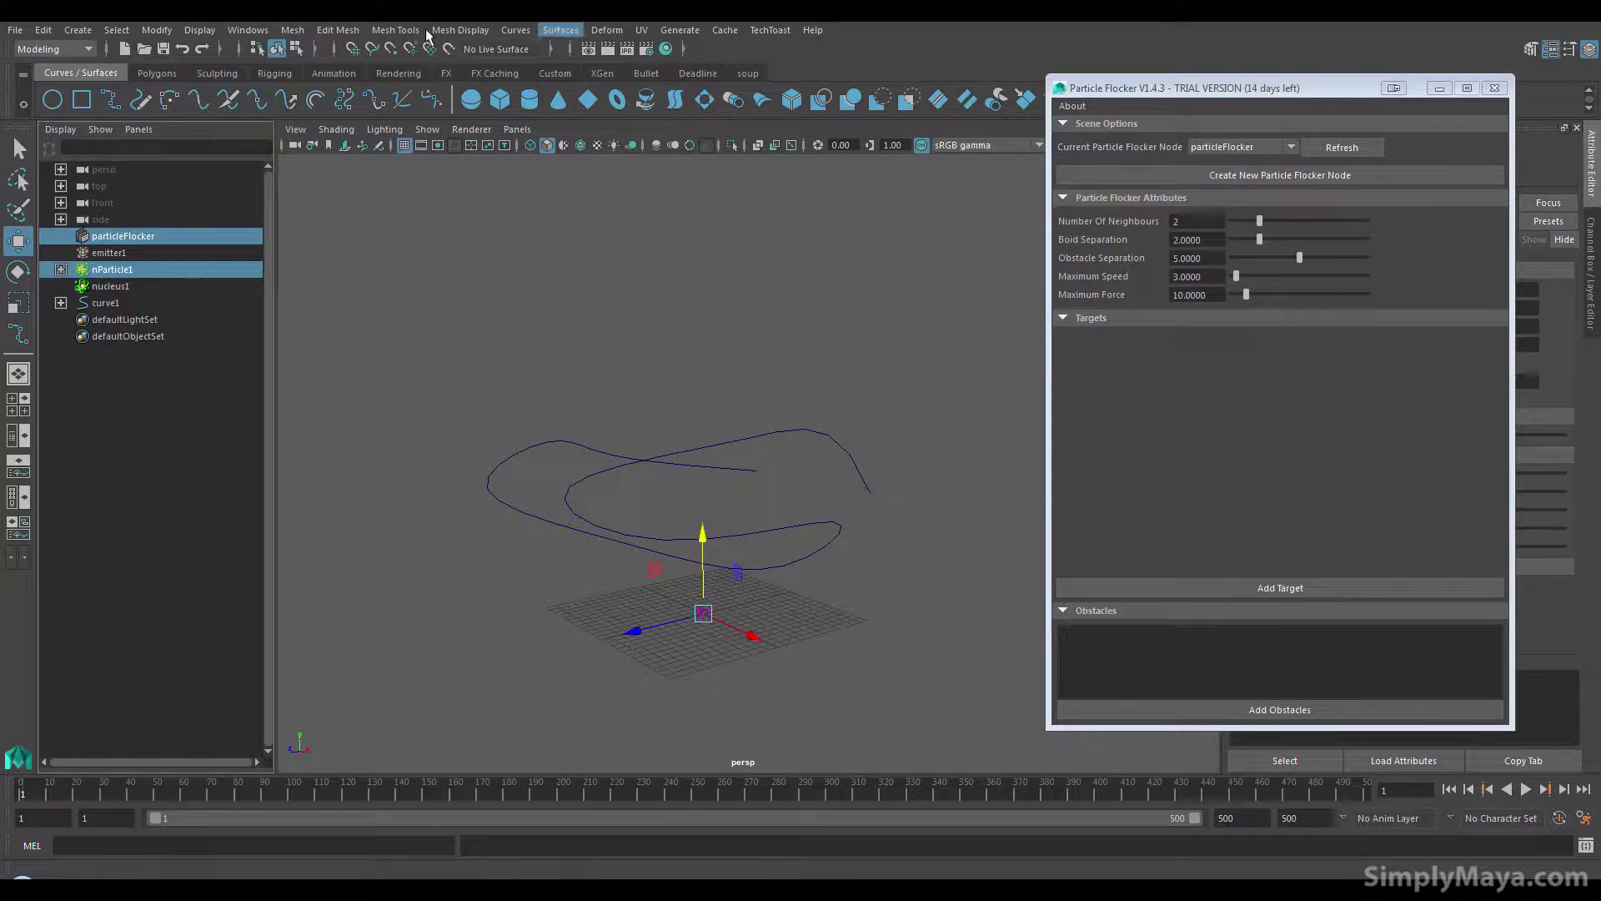
click(66, 49)
click(37, 113)
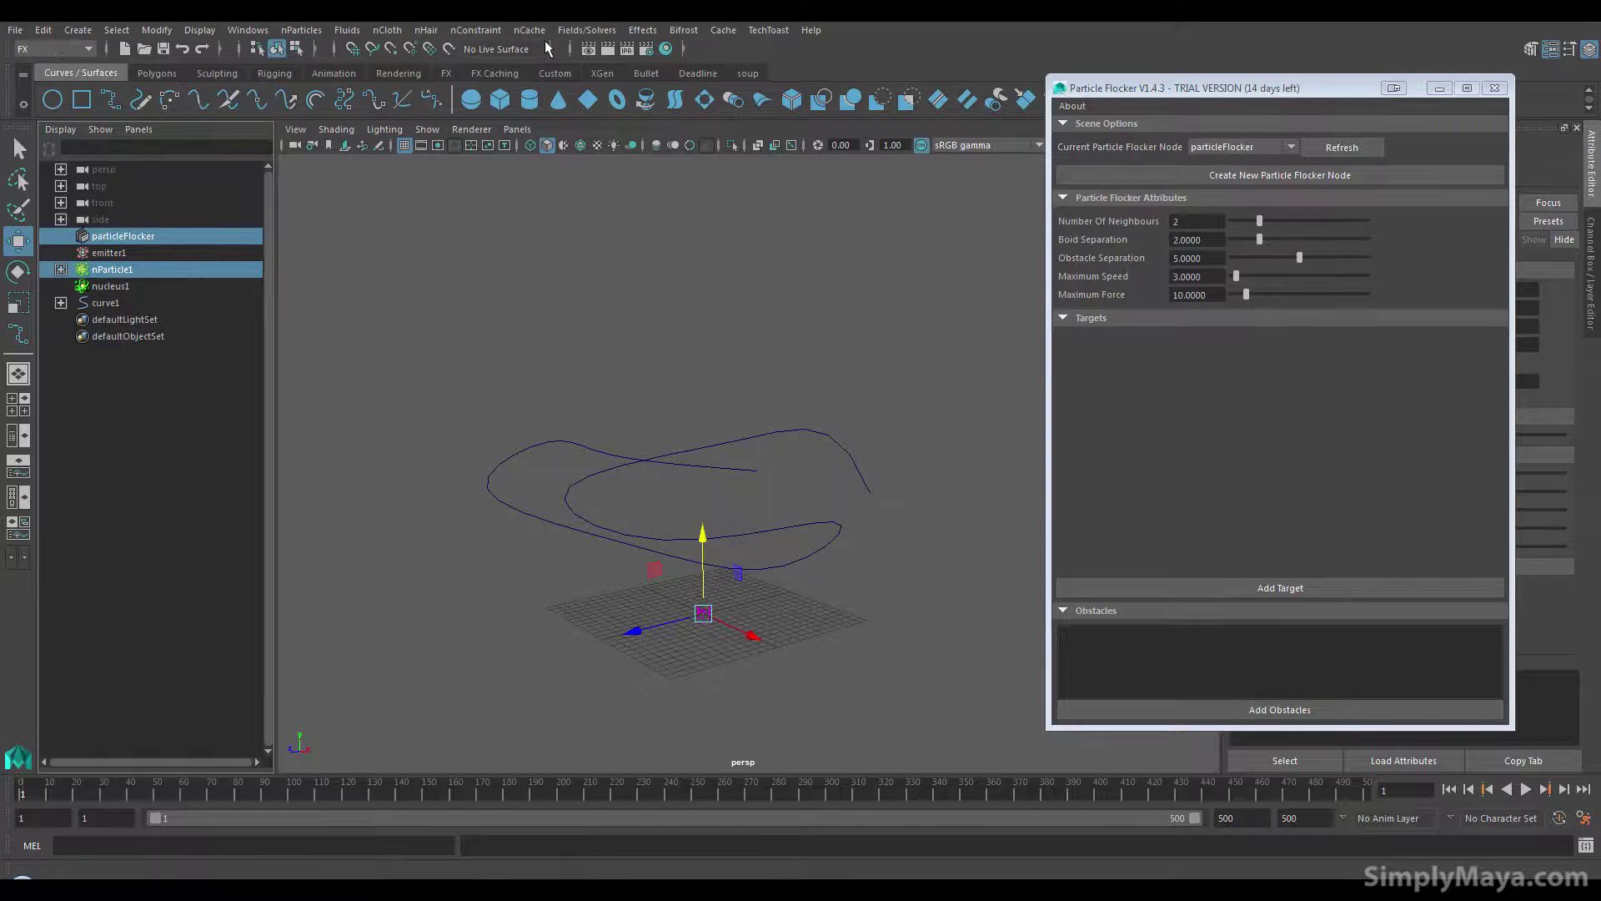
click(590, 30)
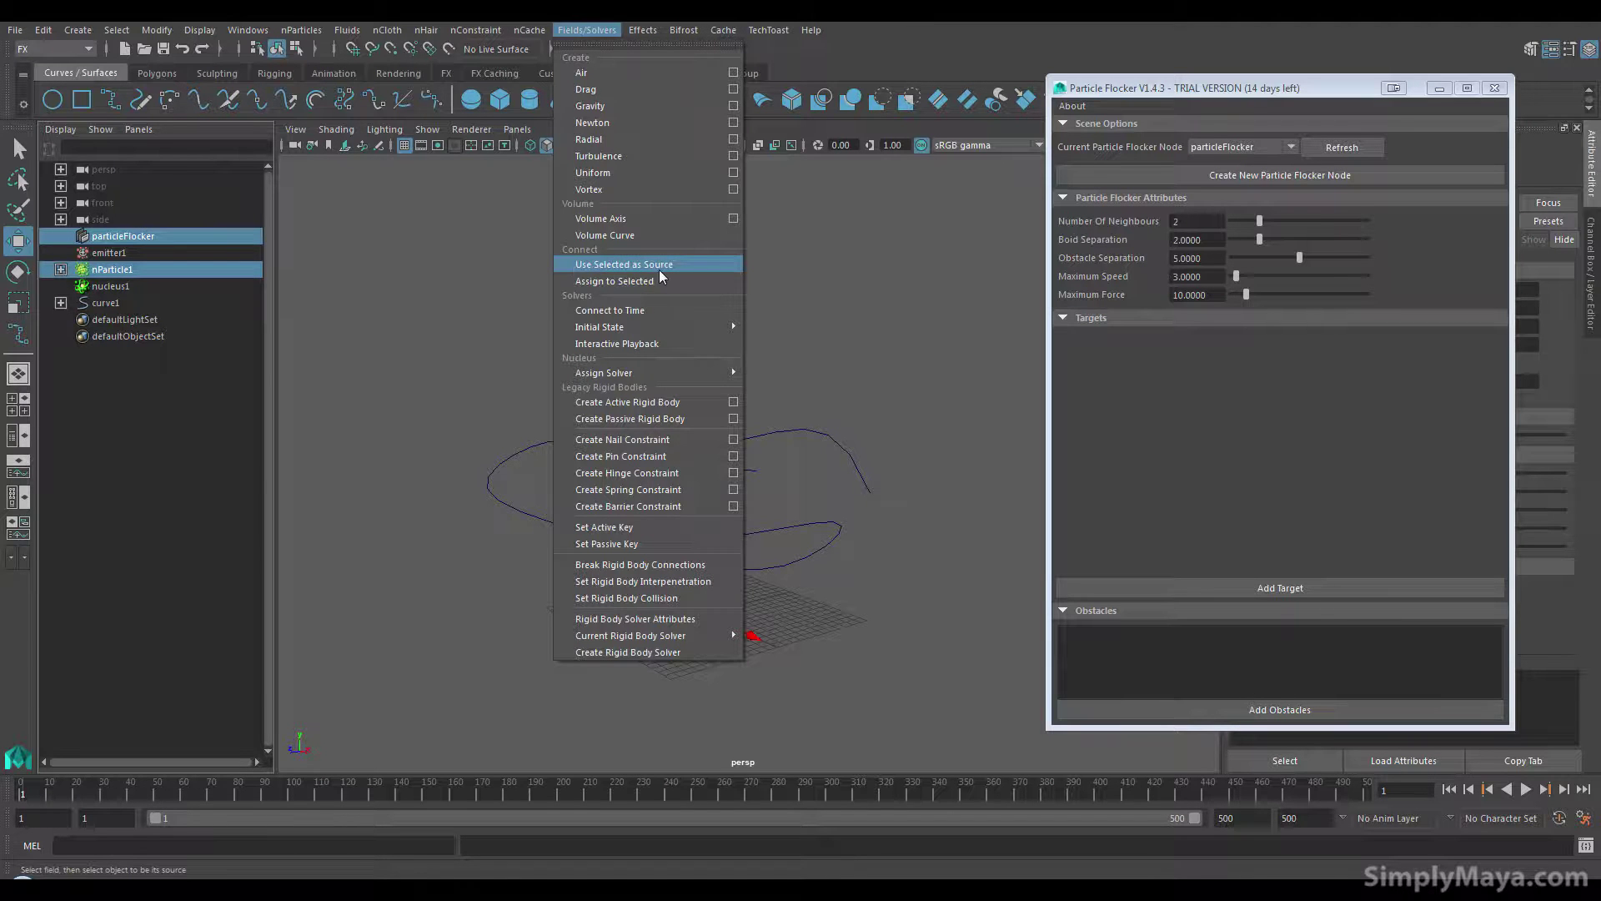
click(638, 287)
Play the simulation to check how the particles flock around the emitter, then stop and return to frame 1
alt+middle_drag(708, 463, 658, 508)
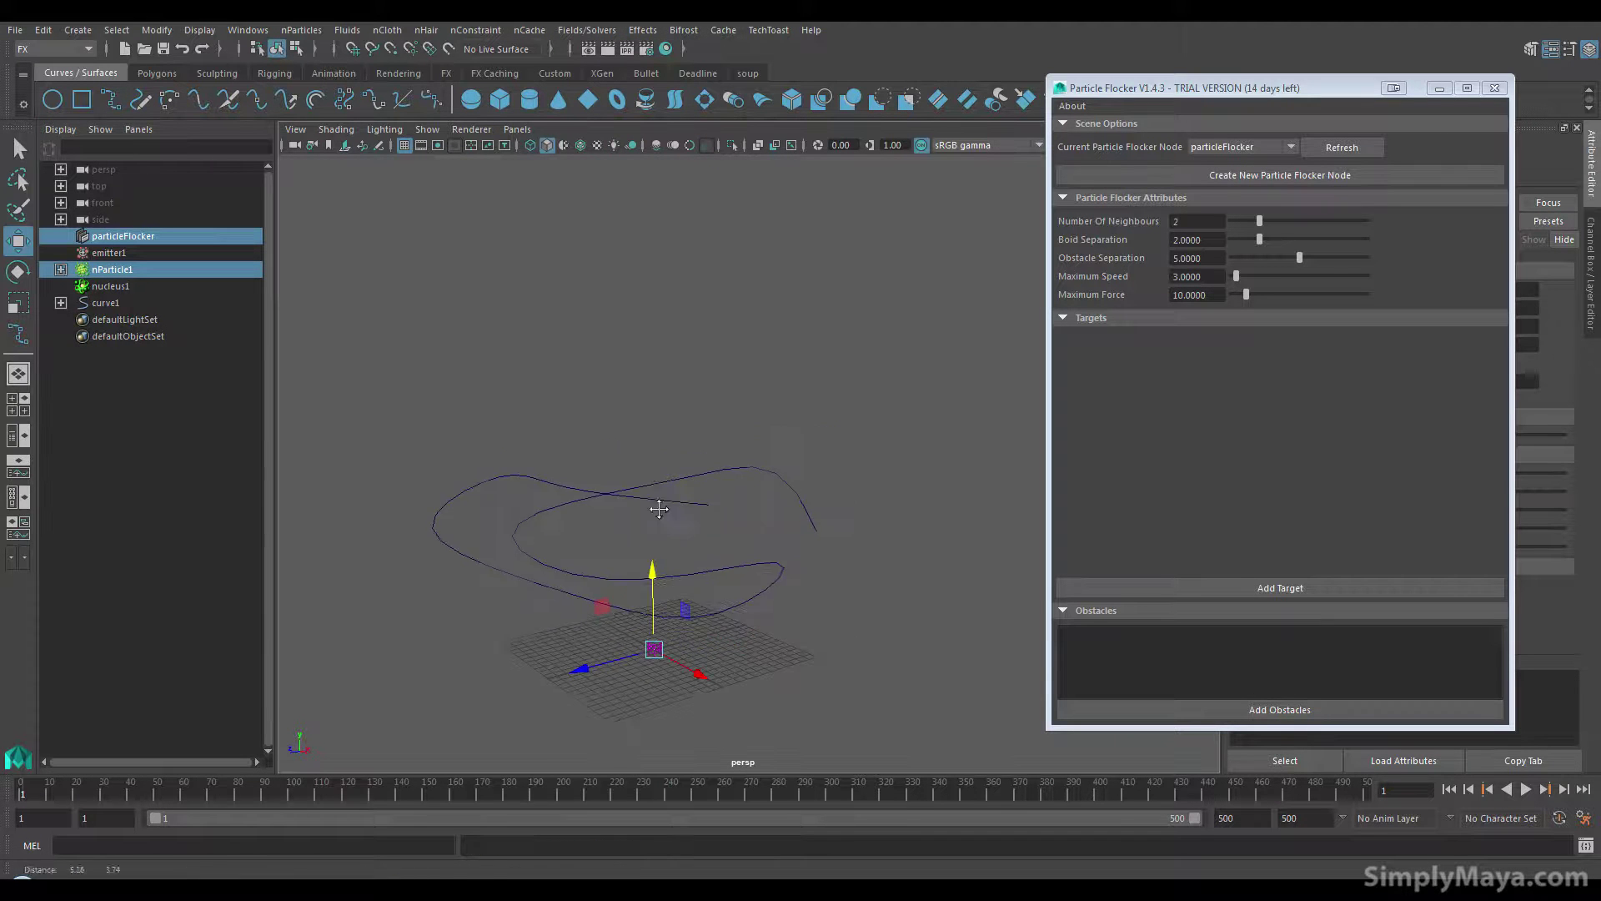
alt+drag(658, 508, 676, 538)
click(1526, 789)
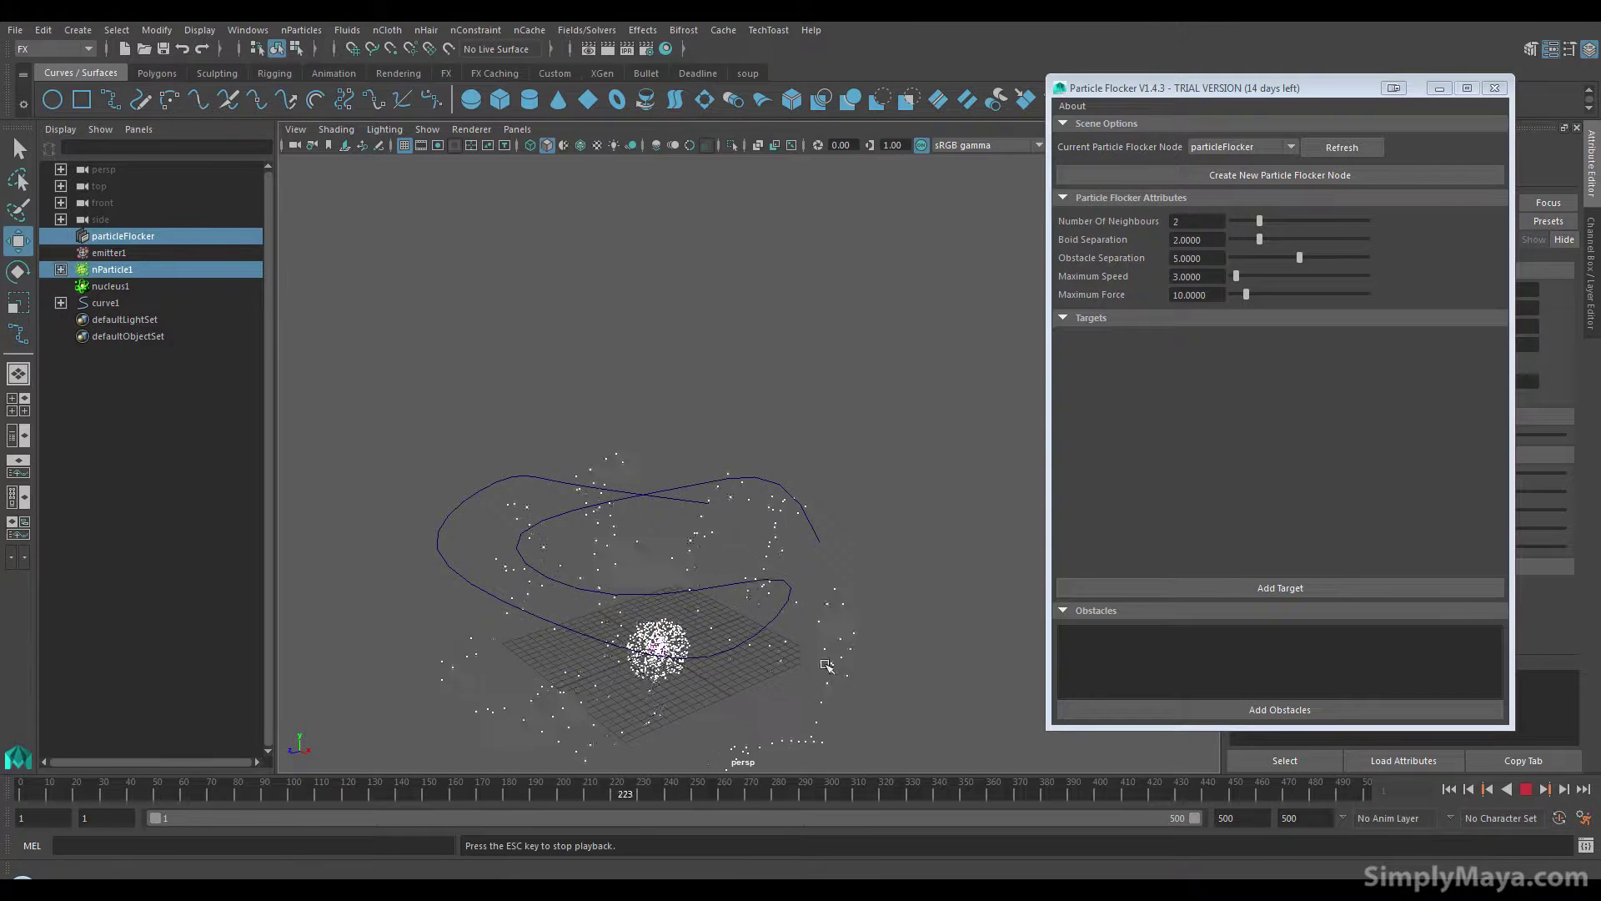
alt+drag(805, 663, 767, 631)
alt+middle_drag(767, 630, 793, 637)
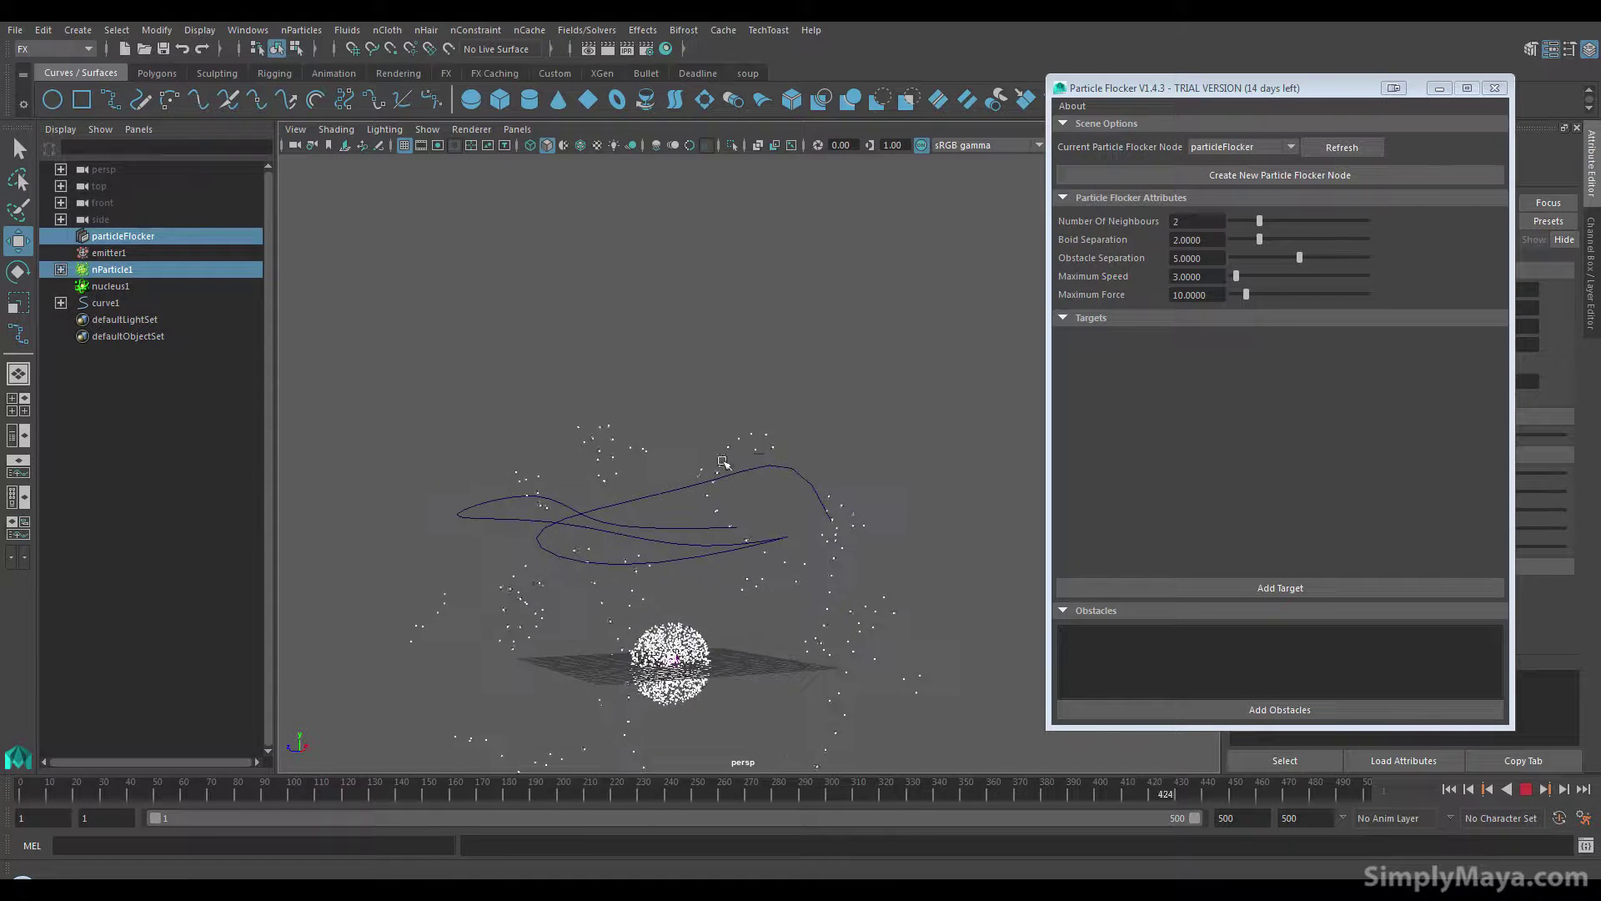
alt+drag(757, 529, 775, 532)
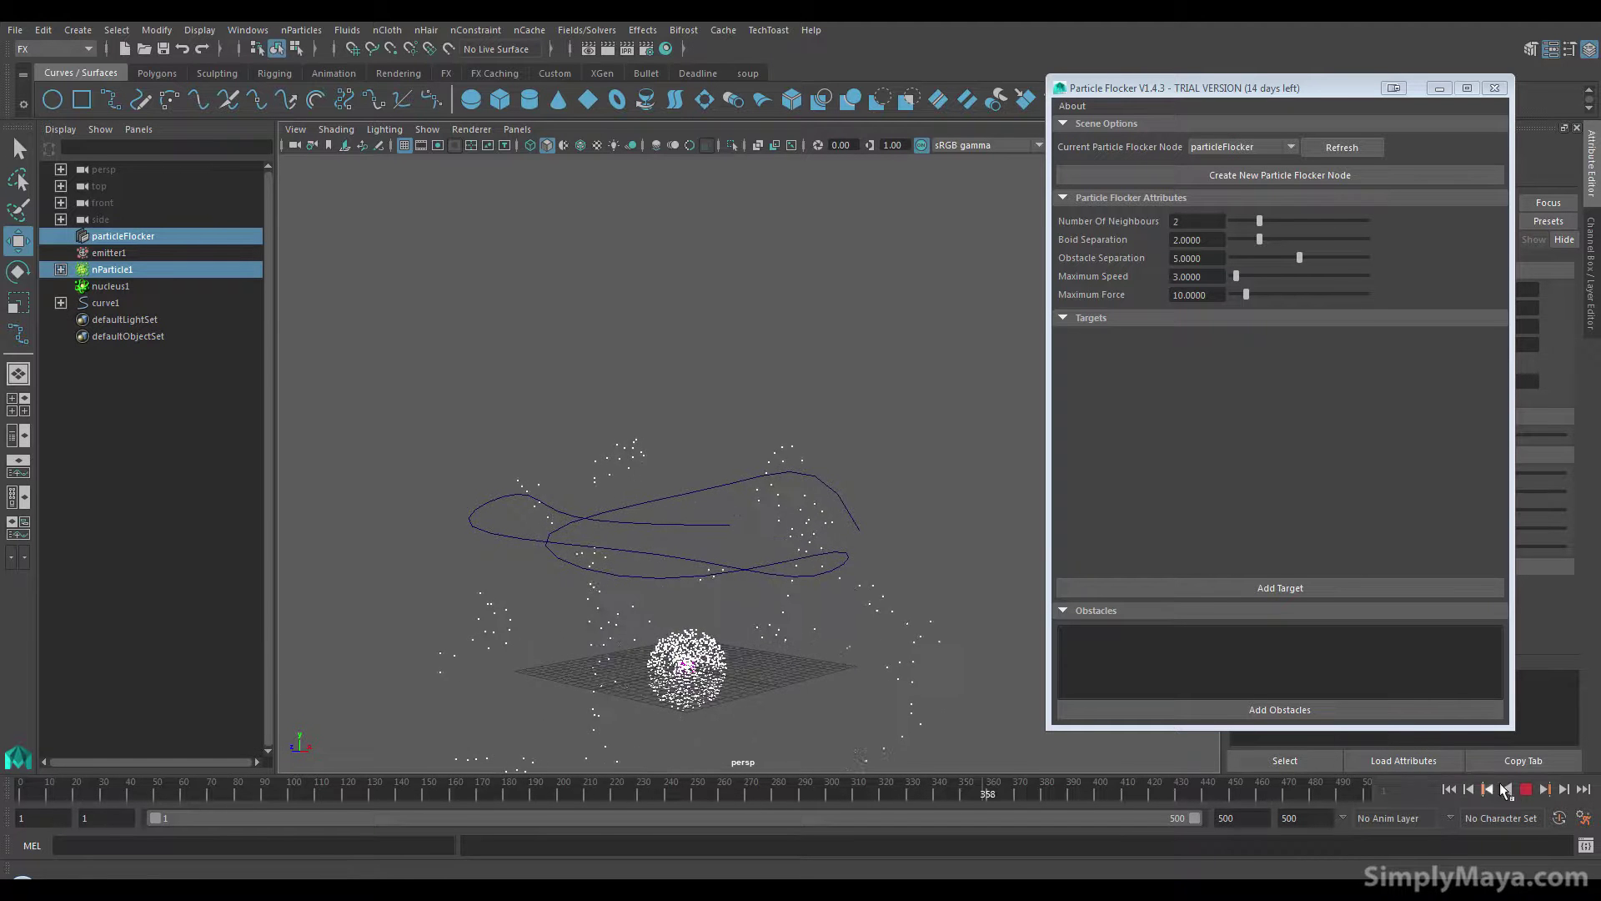
click(1525, 788)
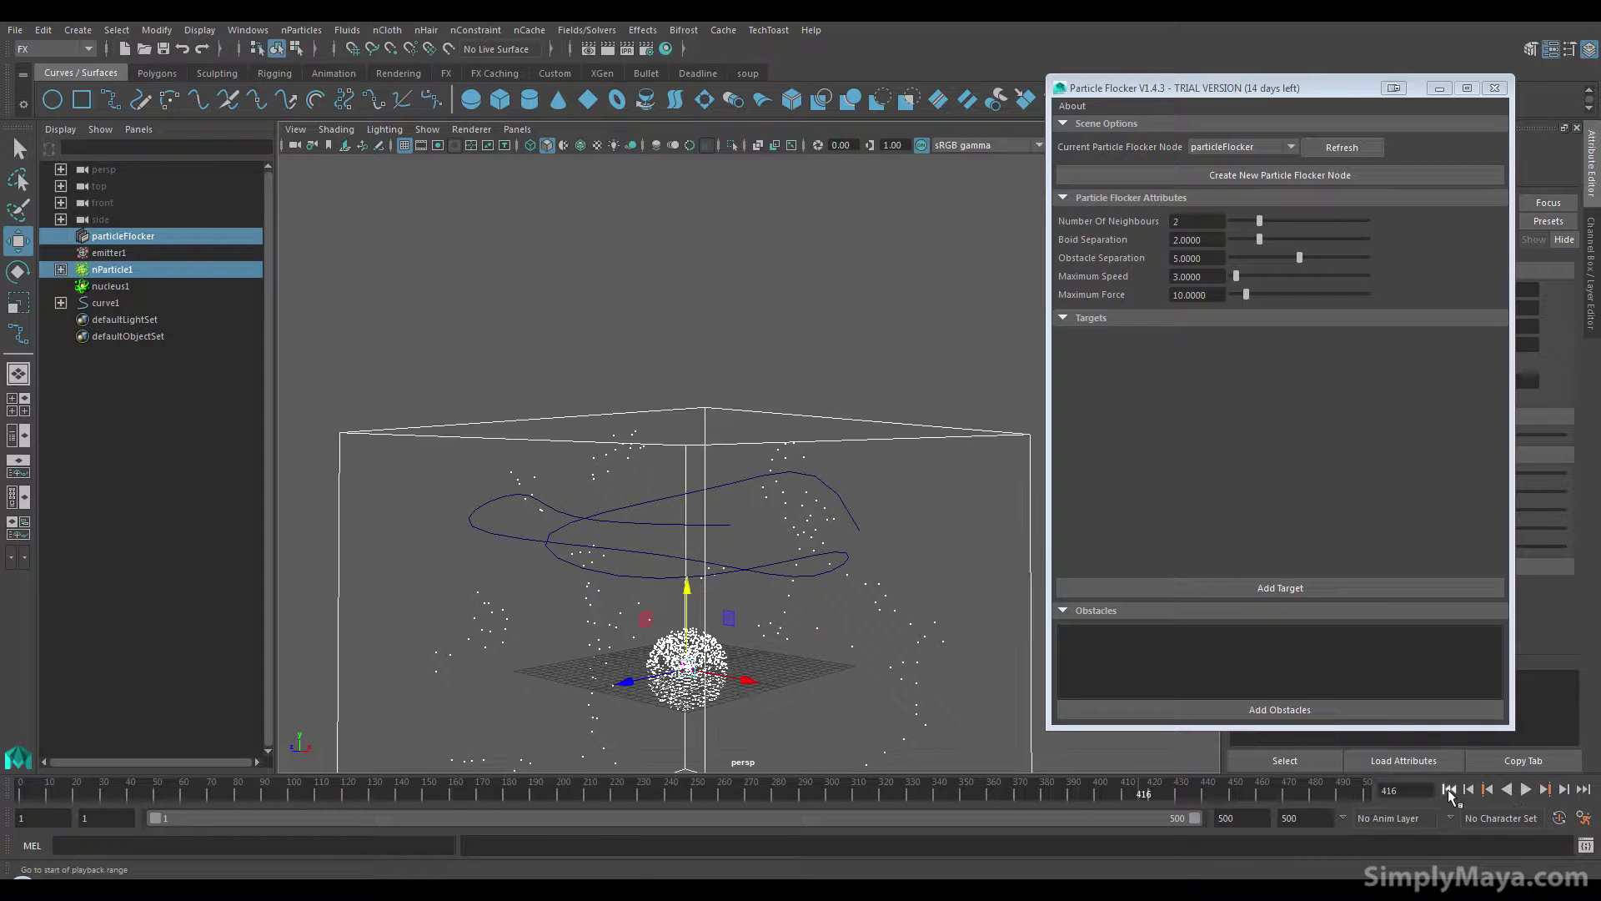
click(1449, 789)
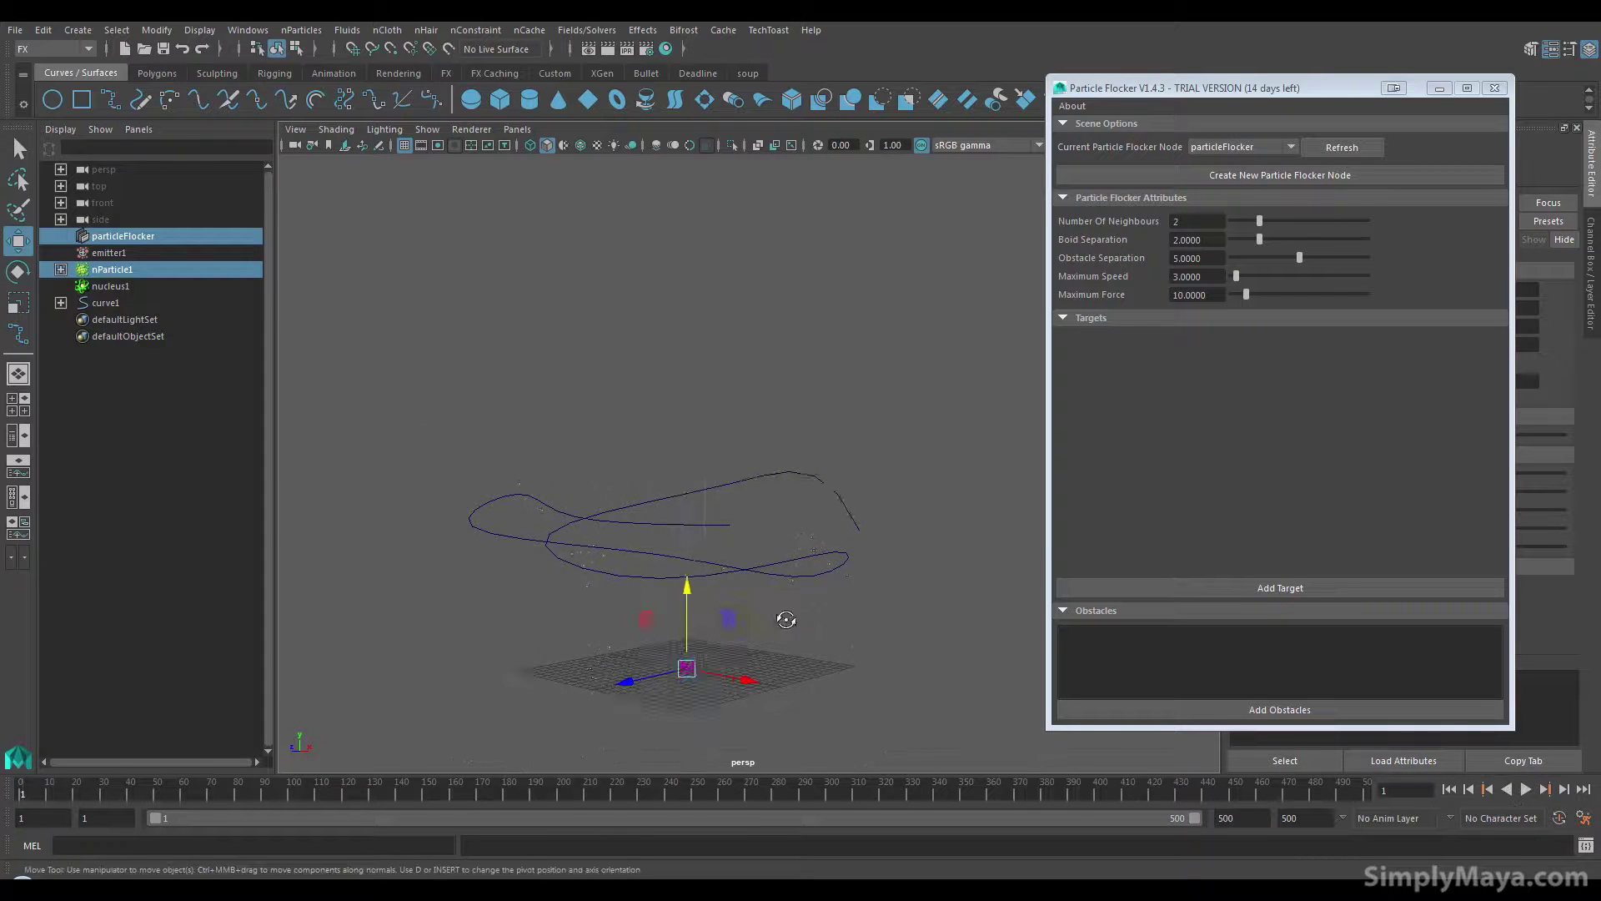
Set the emission Max Count of nParticleShape1 to 190
alt+drag(786, 617, 776, 534)
alt+right_drag(776, 533, 855, 571)
alt+drag(856, 572, 613, 679)
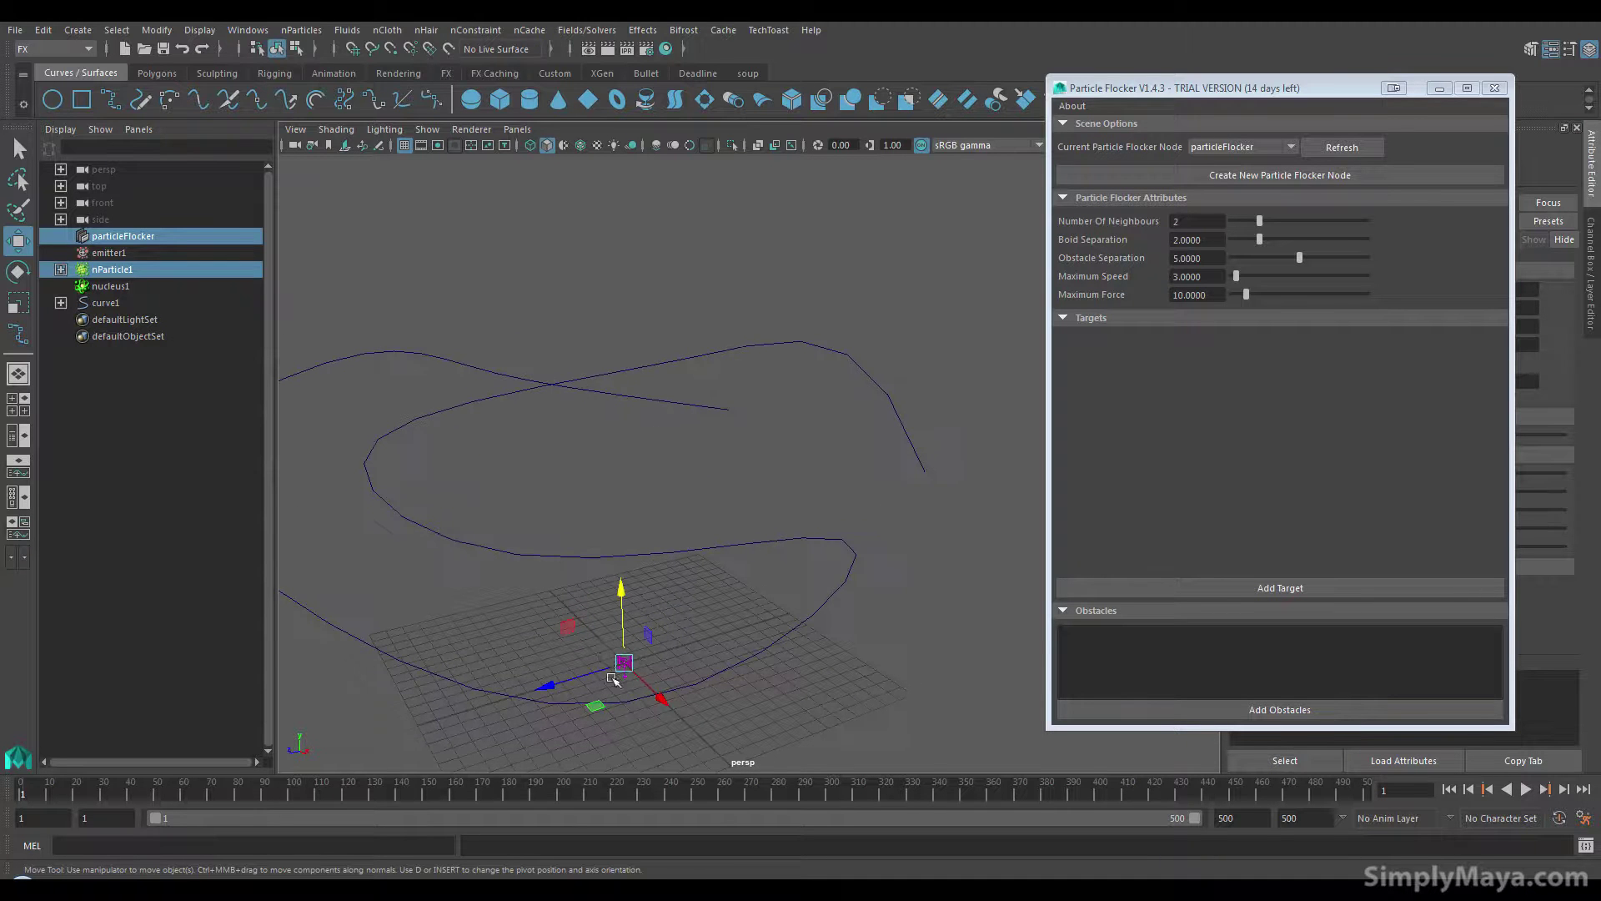
drag(1252, 96, 995, 99)
click(117, 285)
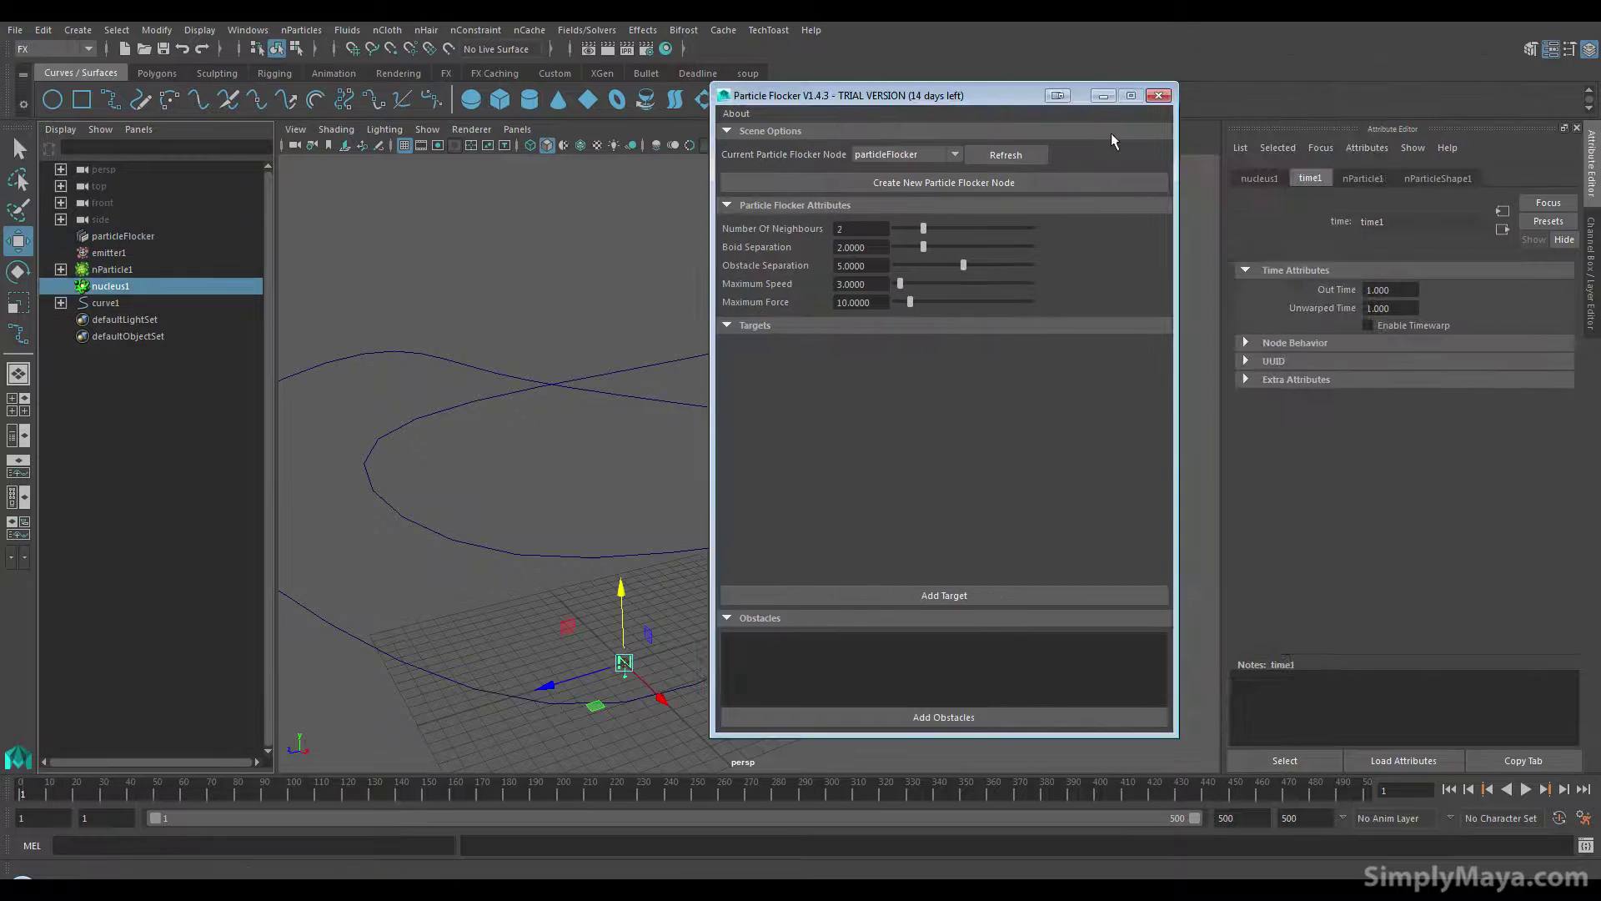
click(1364, 175)
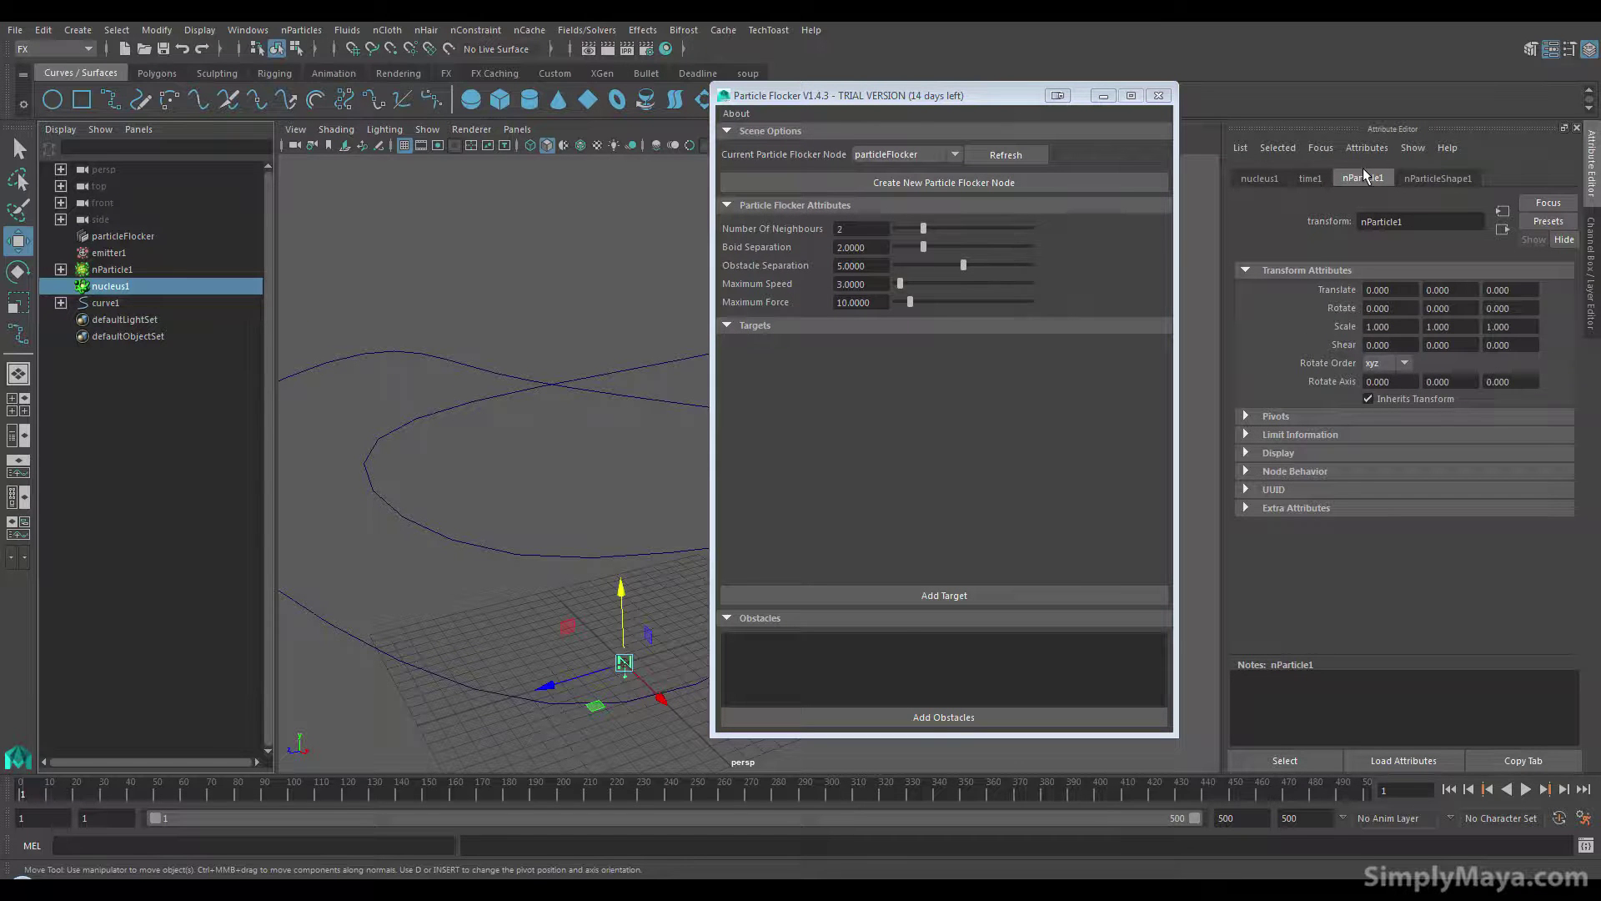
click(1407, 178)
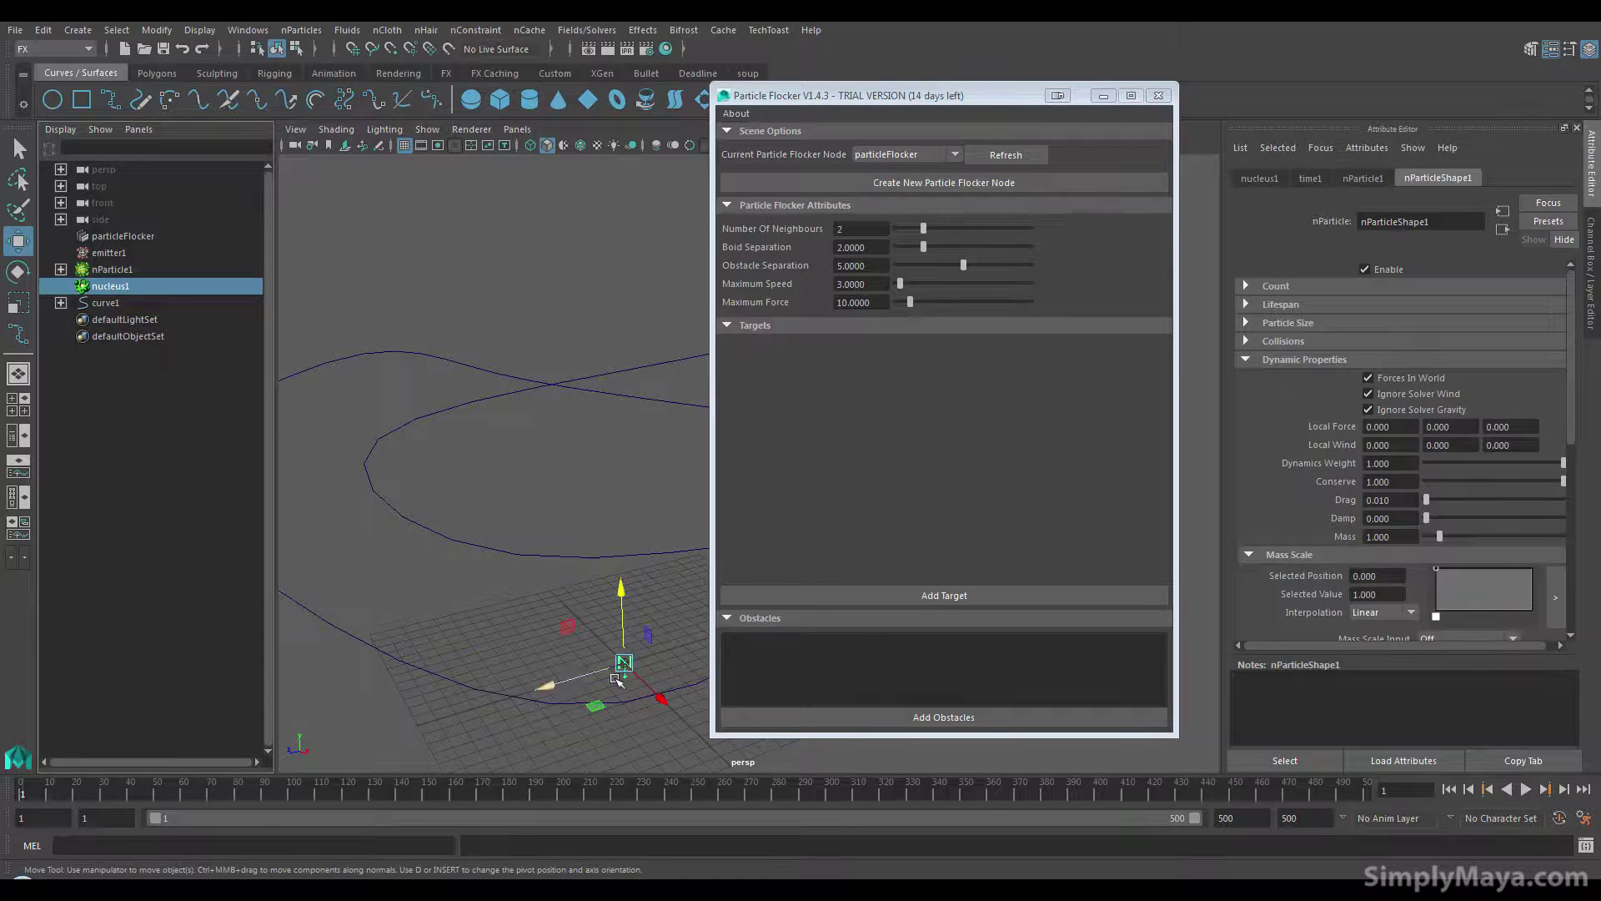
scroll(1289, 403, down, 5)
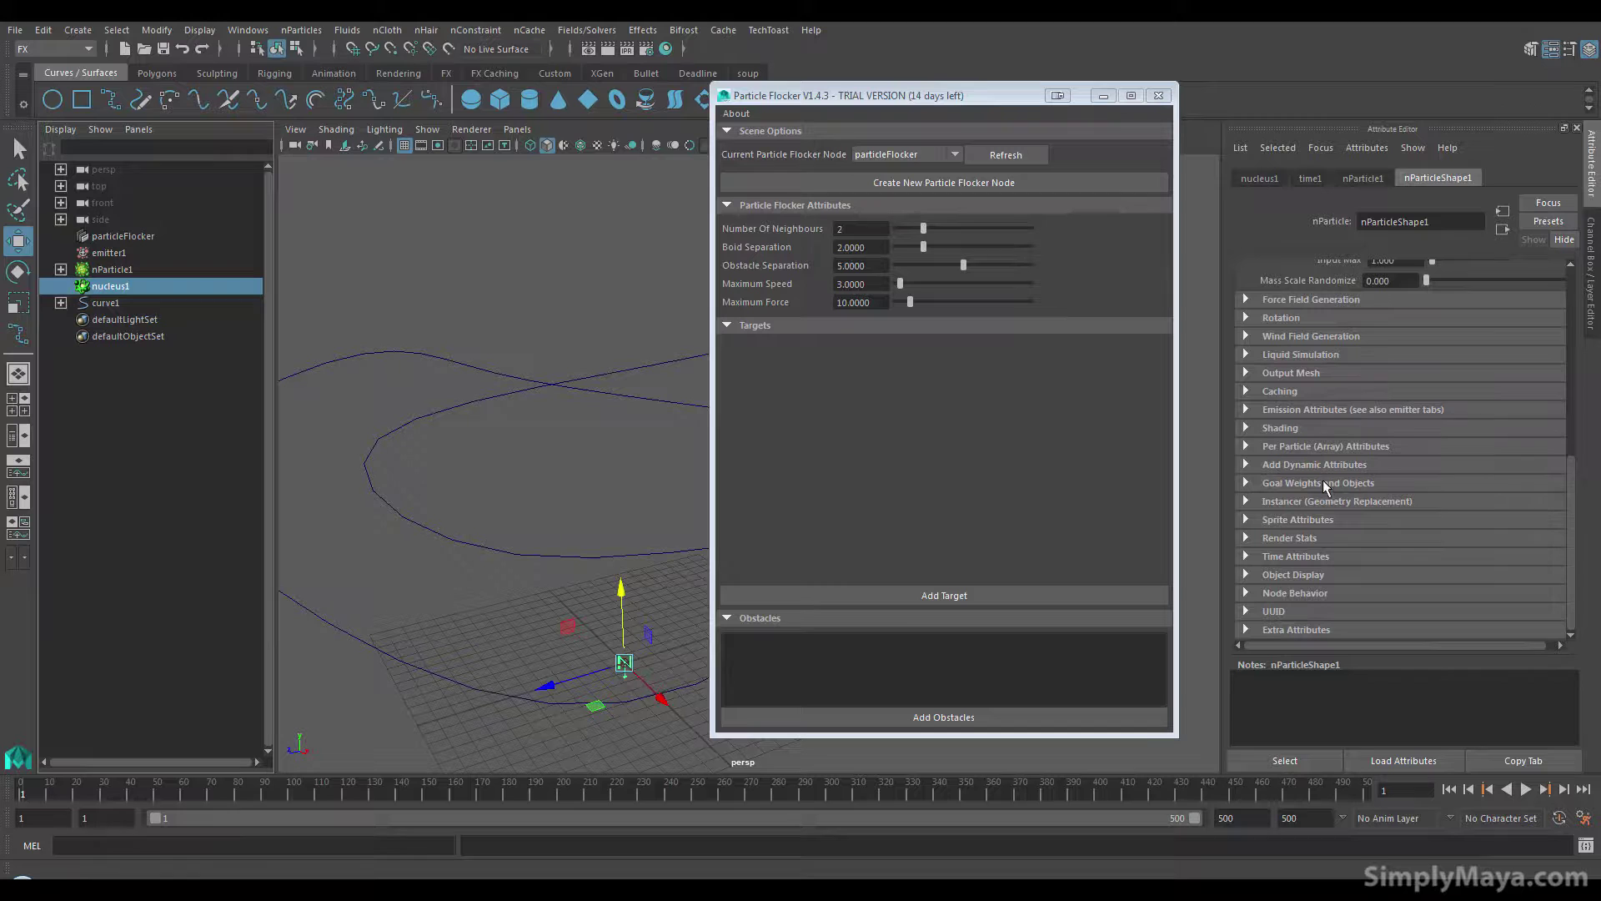
click(1312, 410)
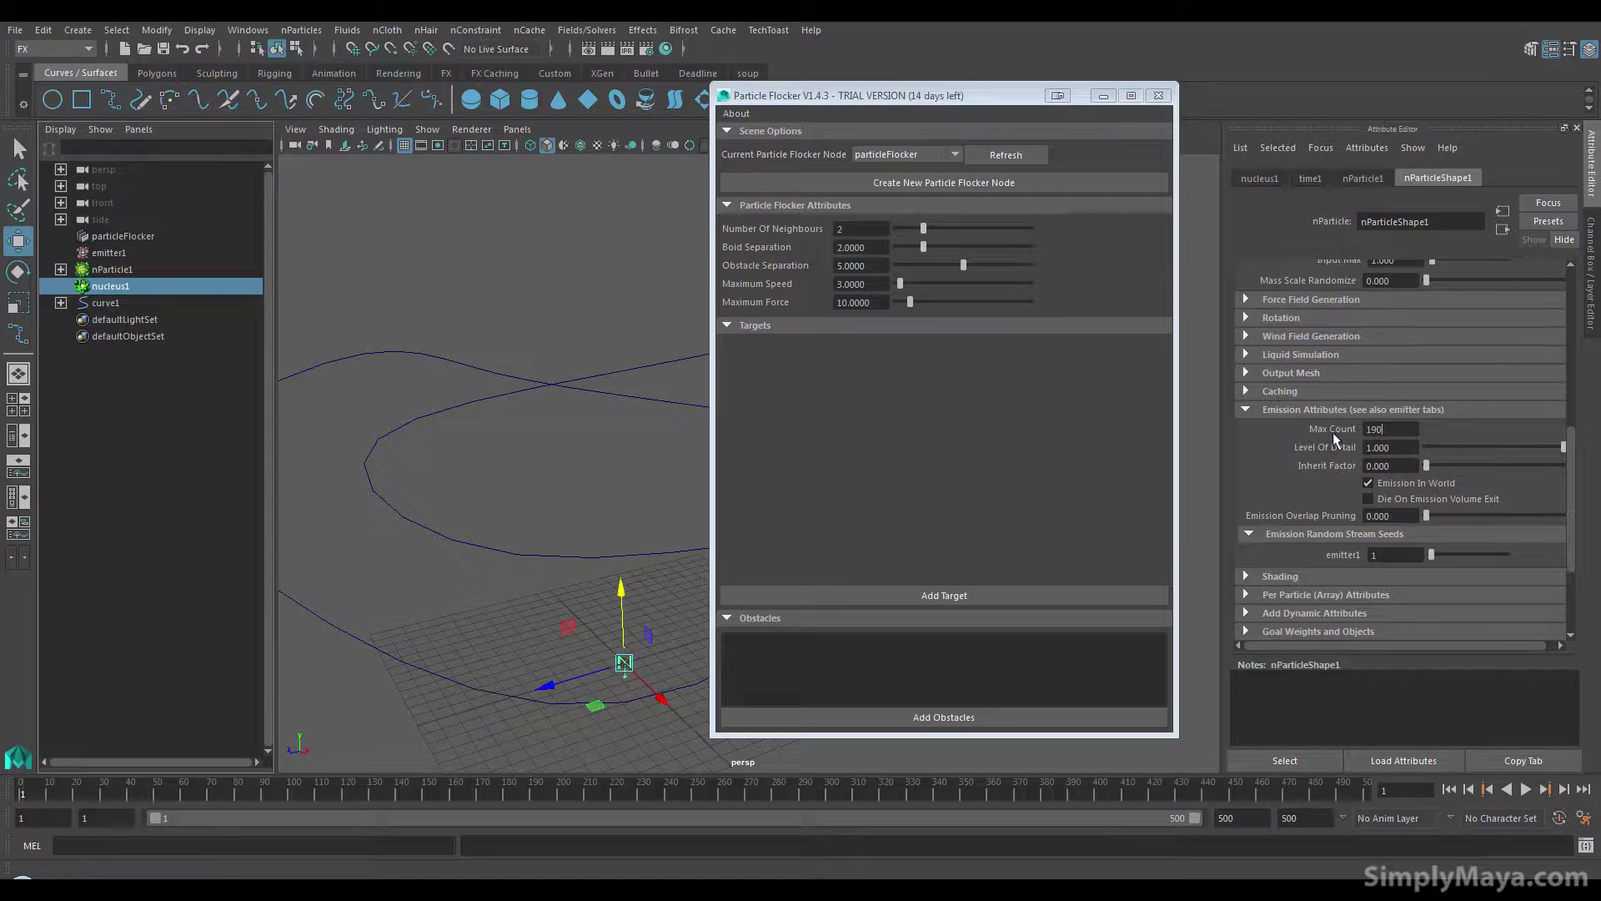
Play the simulation twice from frame 1 to examine the movement of the limited particle flock, stopping at frame 341
drag(947, 97, 1192, 77)
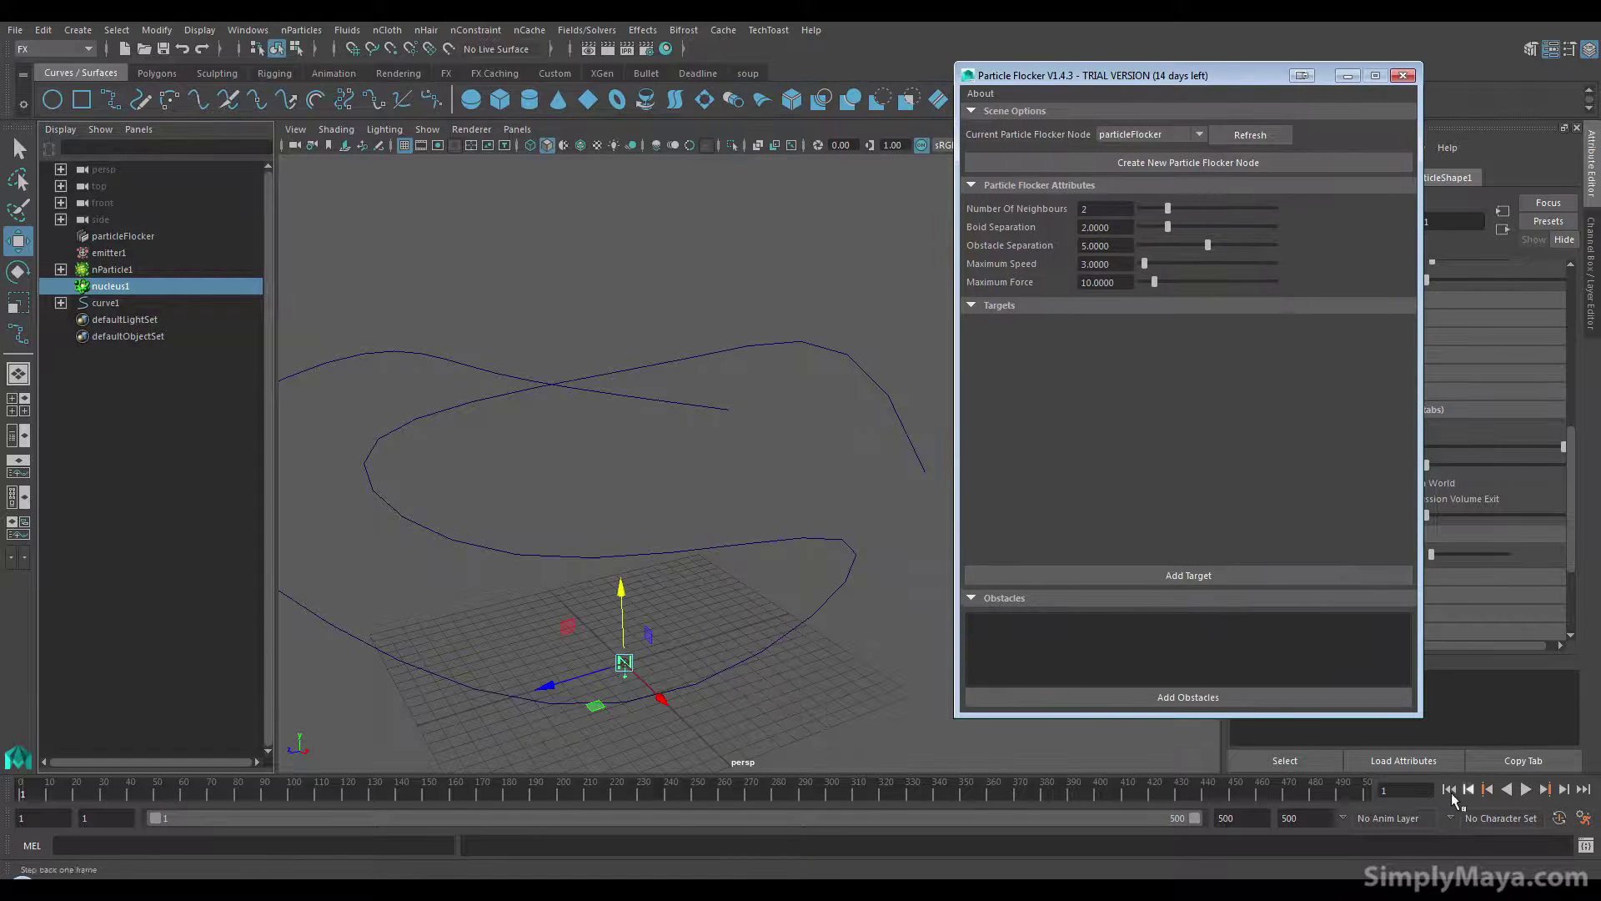
click(1525, 789)
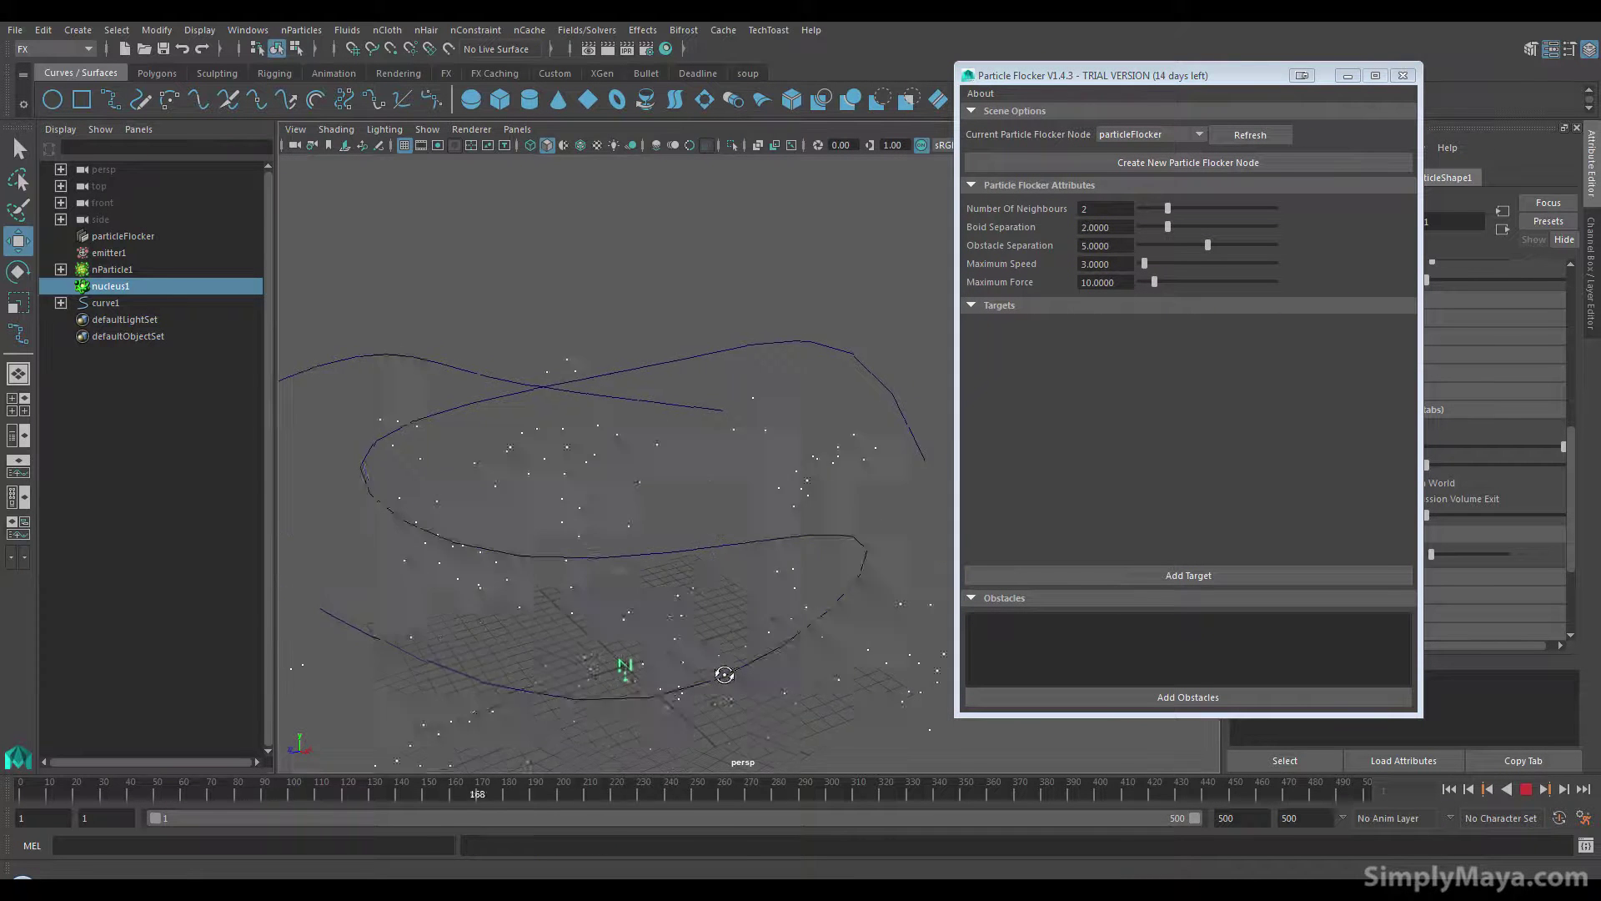
alt+drag(724, 674, 594, 614)
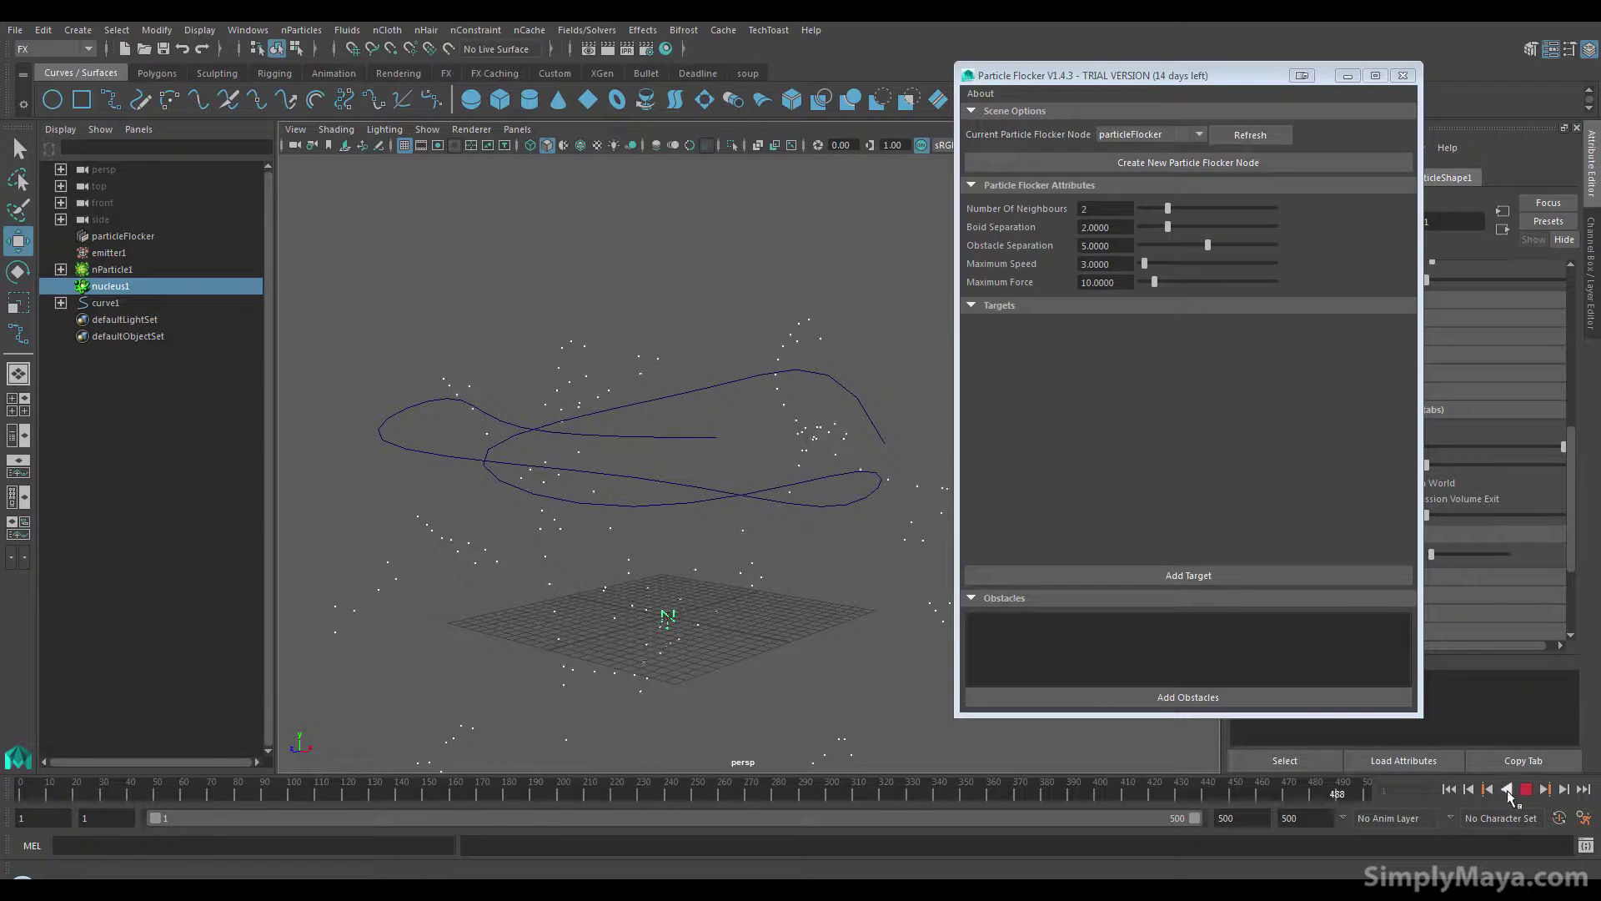
click(1526, 789)
click(1450, 789)
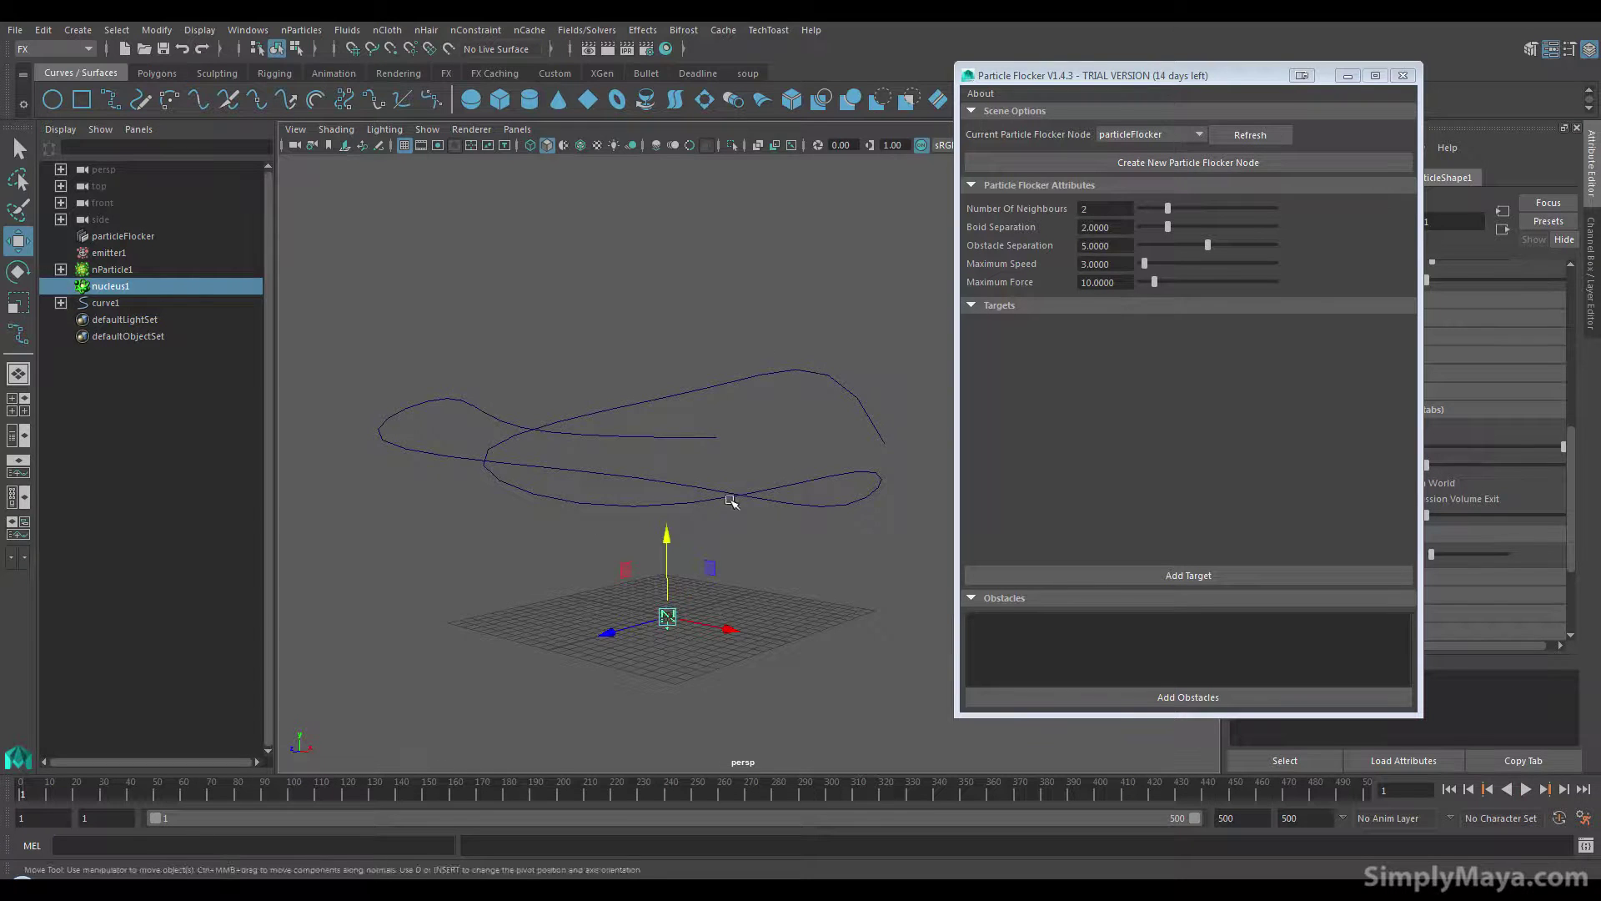
alt+drag(730, 501, 693, 523)
click(1526, 789)
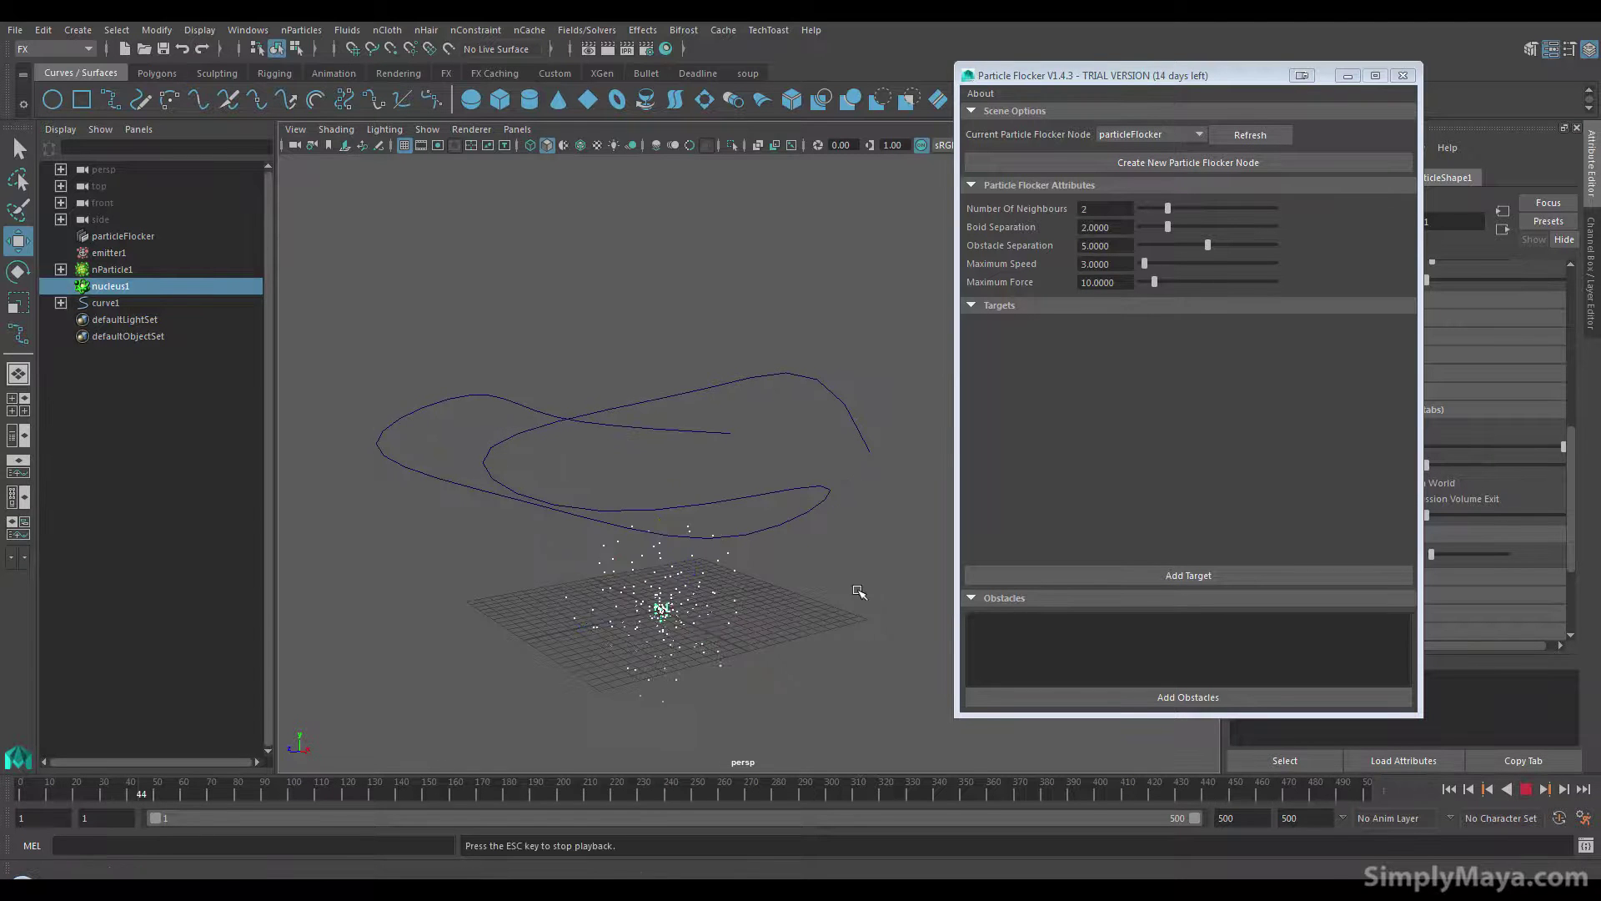
alt+drag(677, 589, 664, 587)
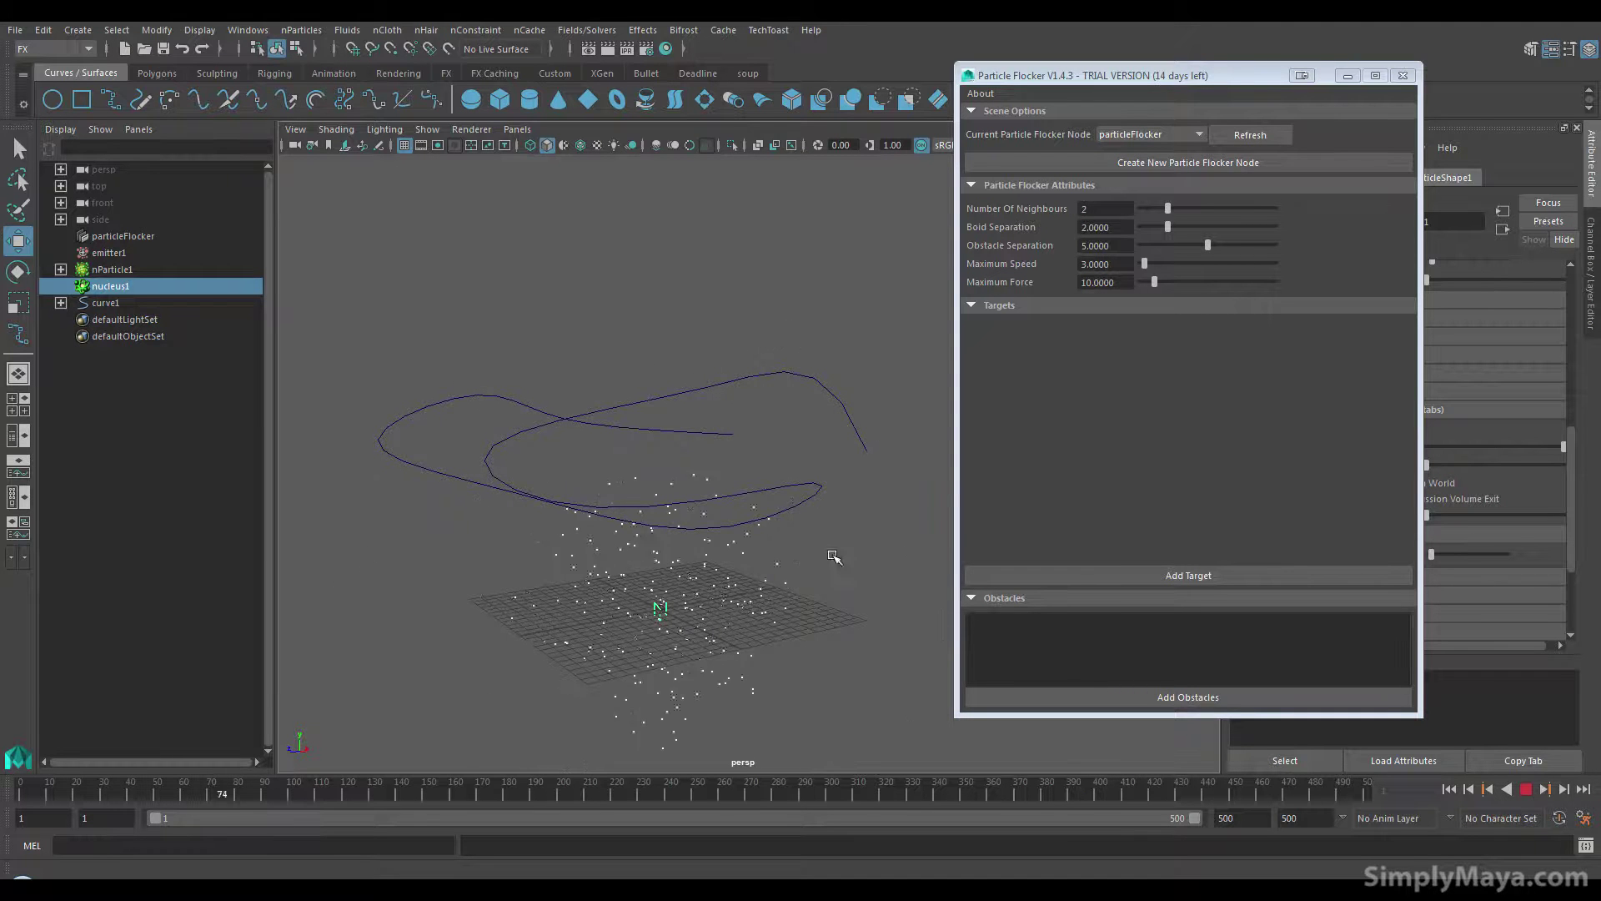
click(1526, 788)
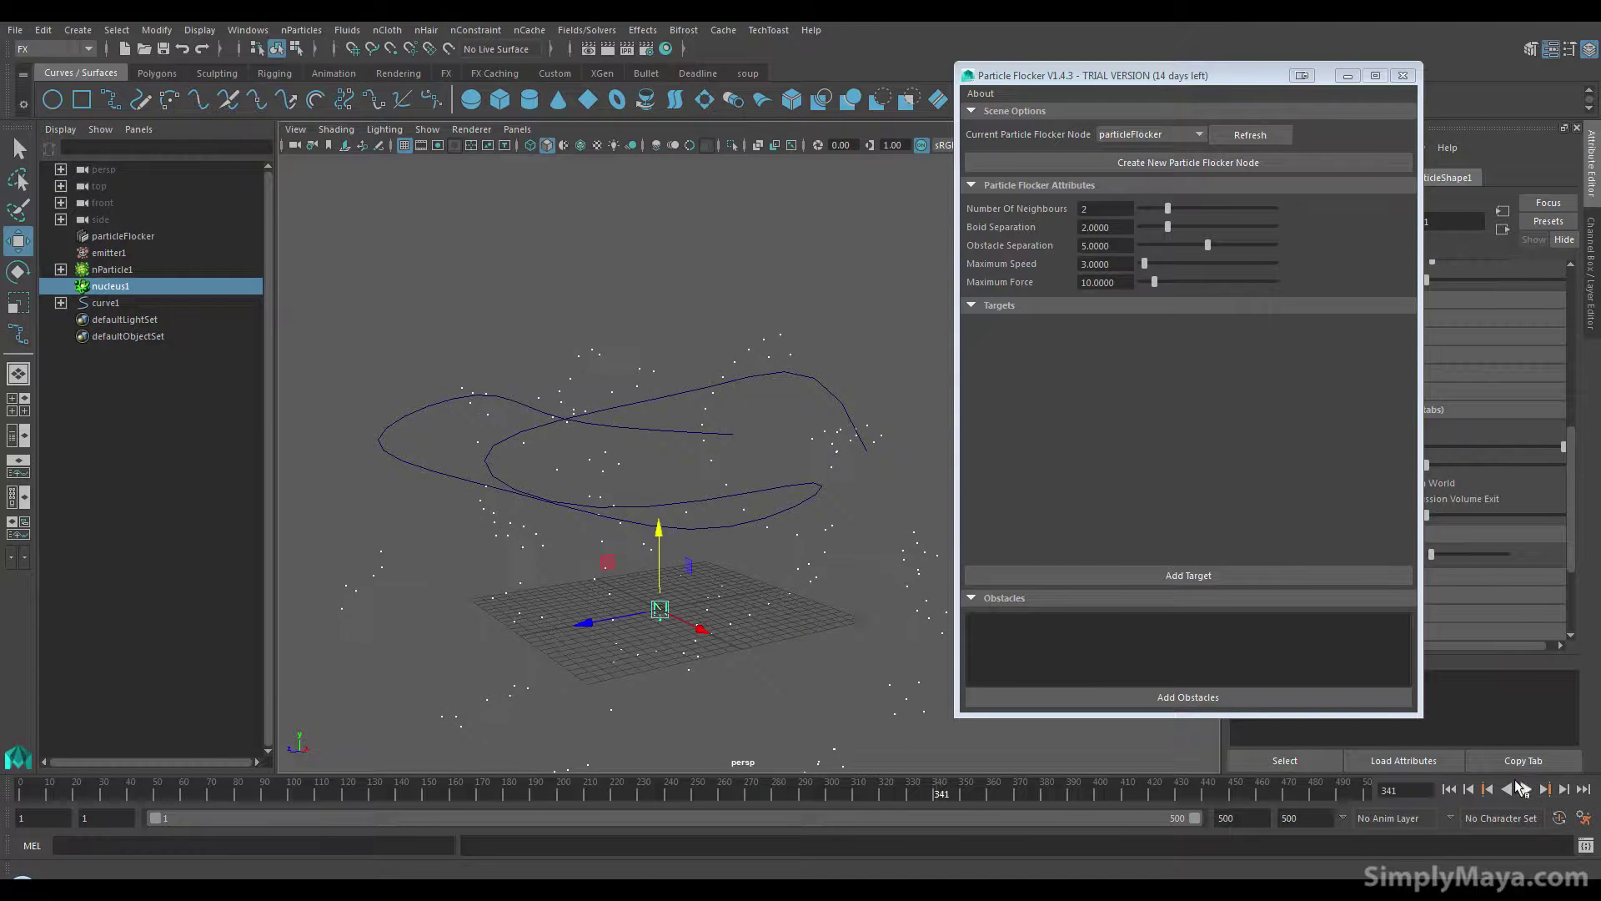
Add the winding curve as a target of the particleFlocker node
alt+drag(625, 565, 764, 454)
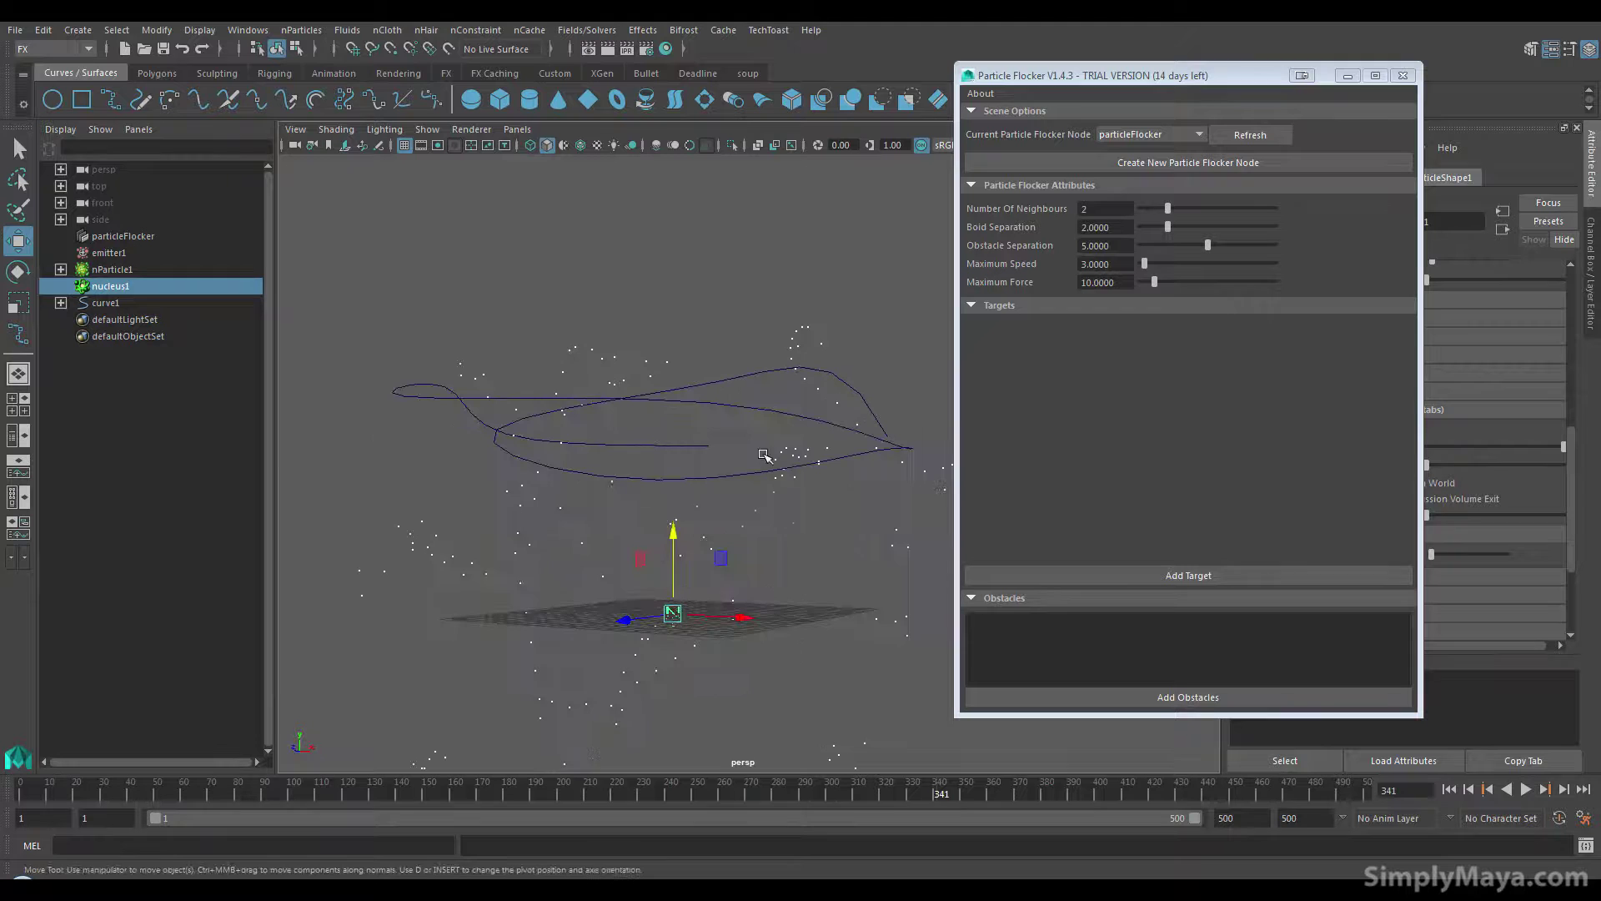
alt+drag(543, 404, 587, 553)
click(709, 479)
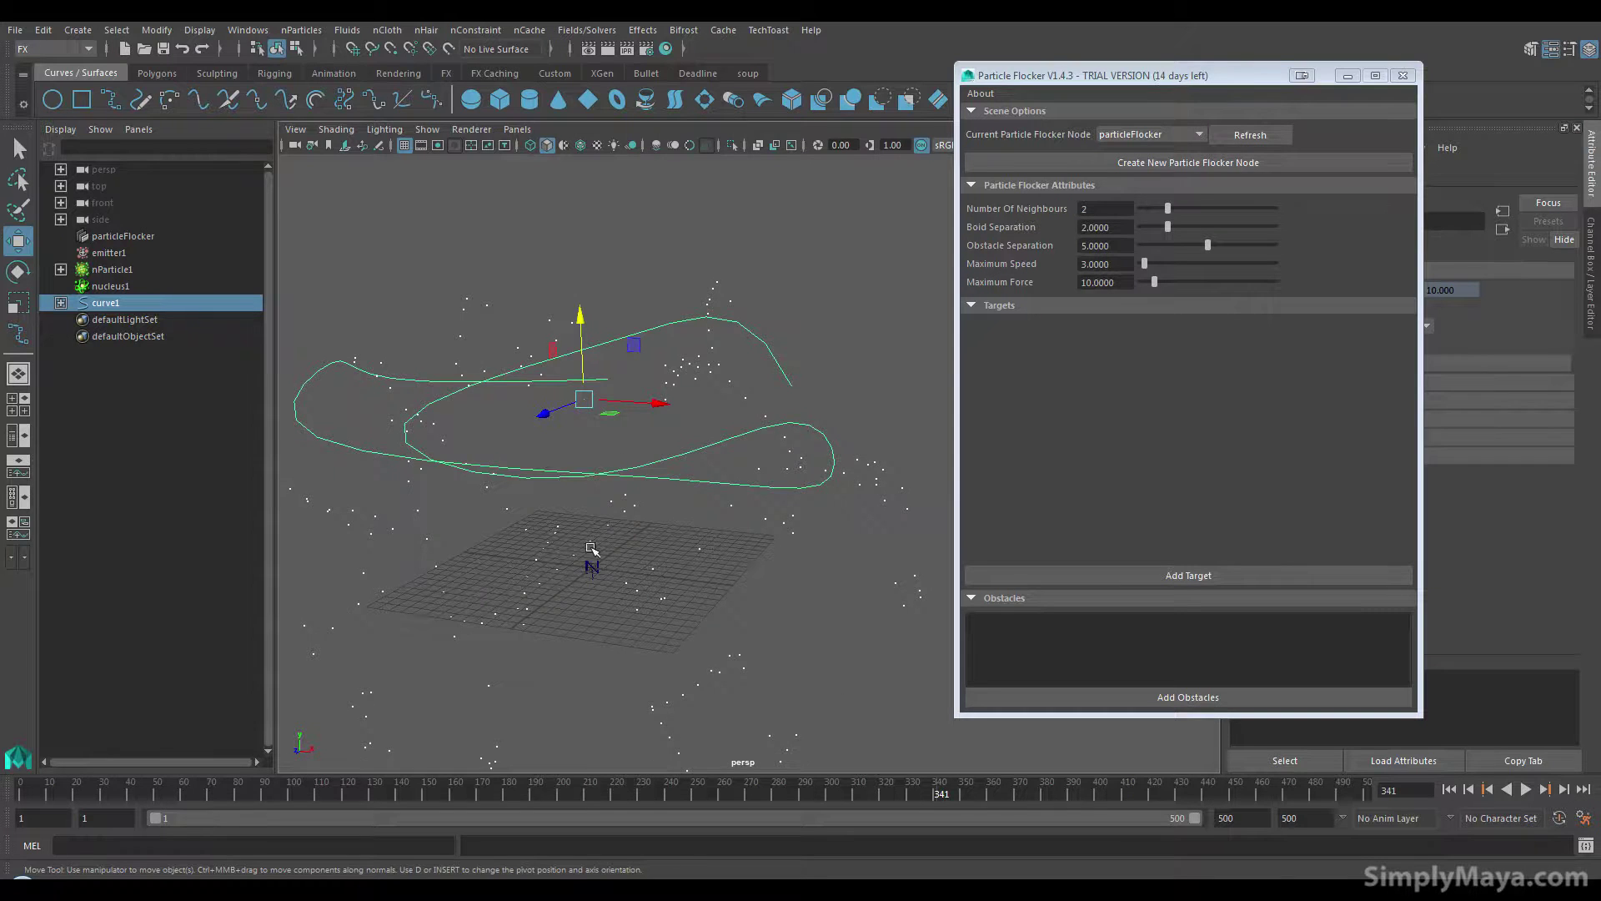
alt+middle_drag(591, 567, 637, 590)
alt+drag(637, 590, 612, 593)
alt+middle_drag(611, 593, 655, 566)
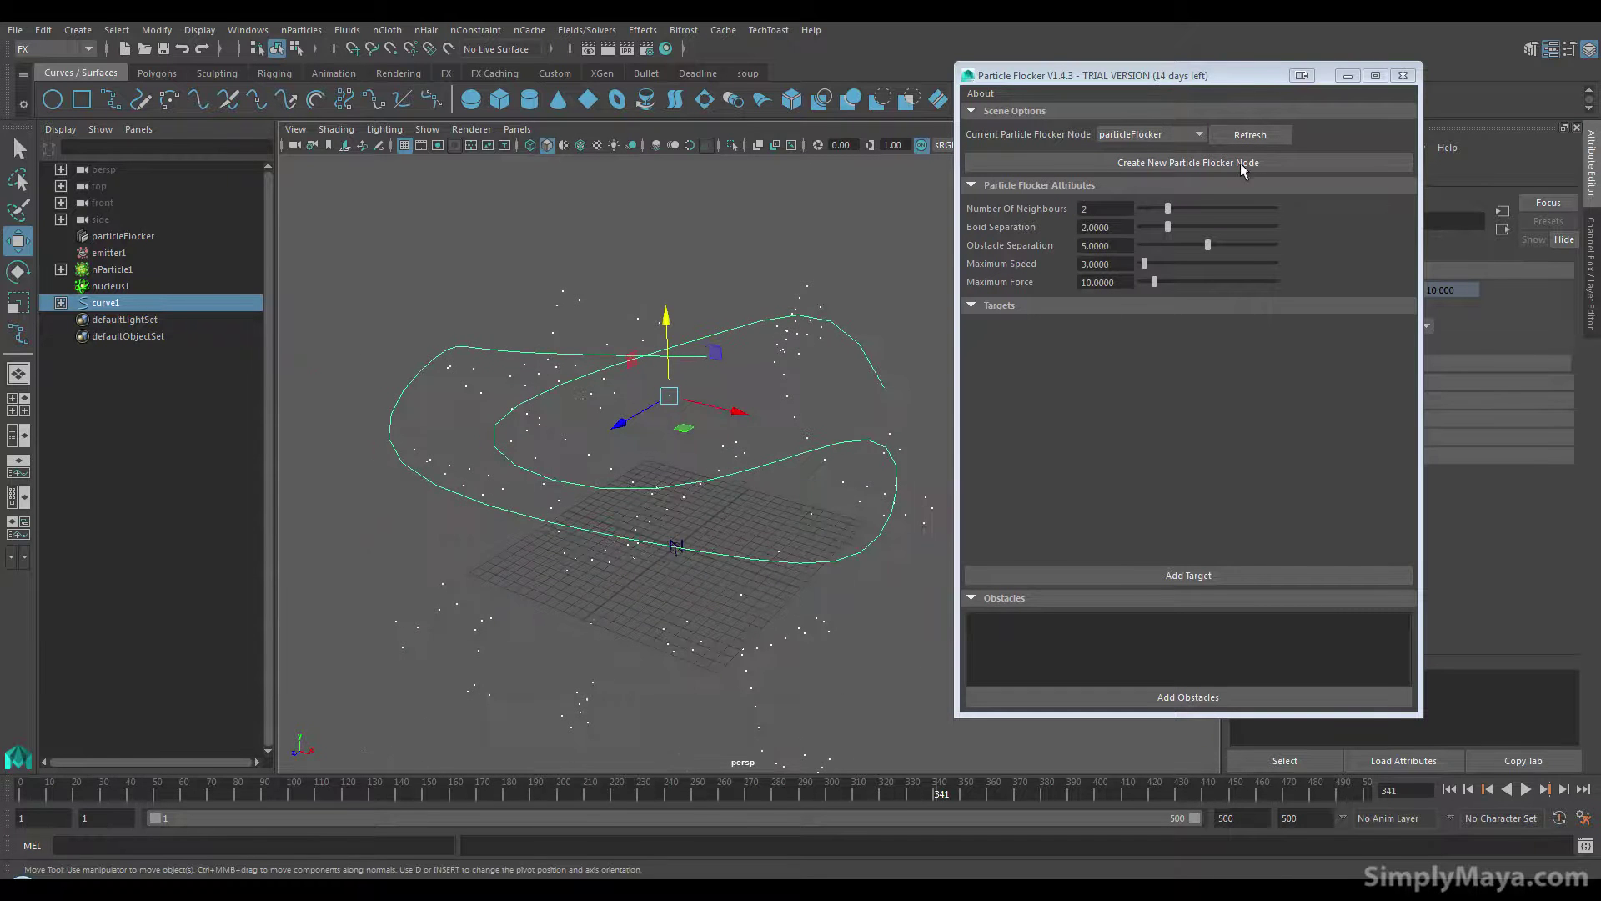
drag(1135, 82, 1214, 76)
drag(1041, 343, 1099, 344)
click(1313, 569)
Play the simulation from frame 1 and watch from several angles how the particles follow the curve, stopping at frame 389
alt+drag(849, 547, 904, 518)
click(1448, 789)
click(1525, 789)
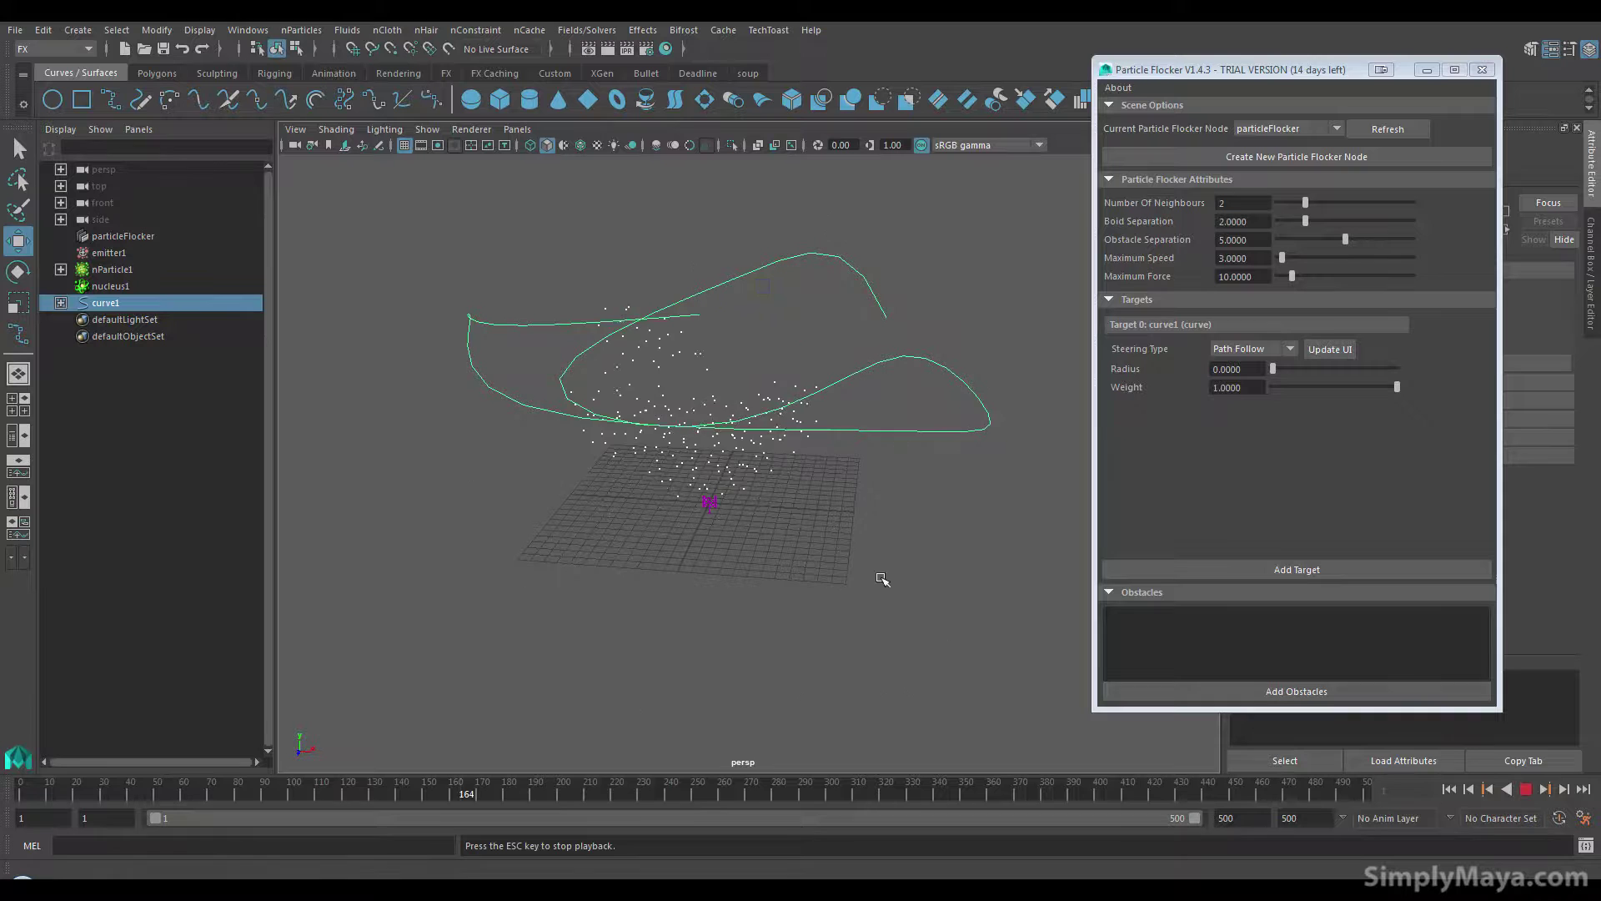
alt+drag(807, 561, 721, 616)
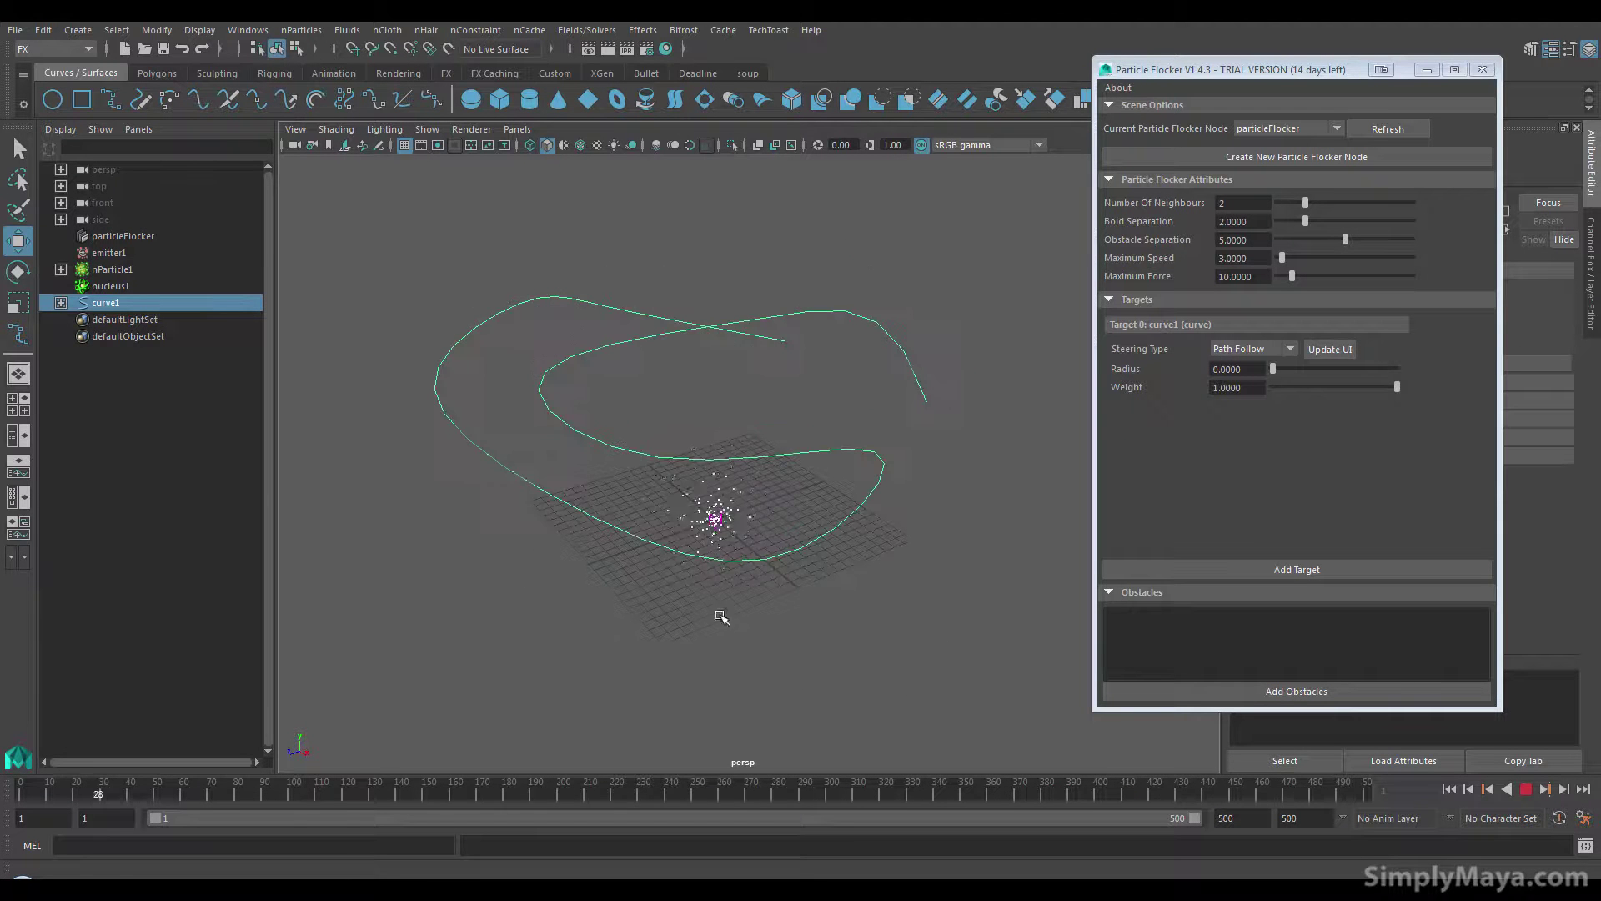
alt+drag(767, 507, 681, 569)
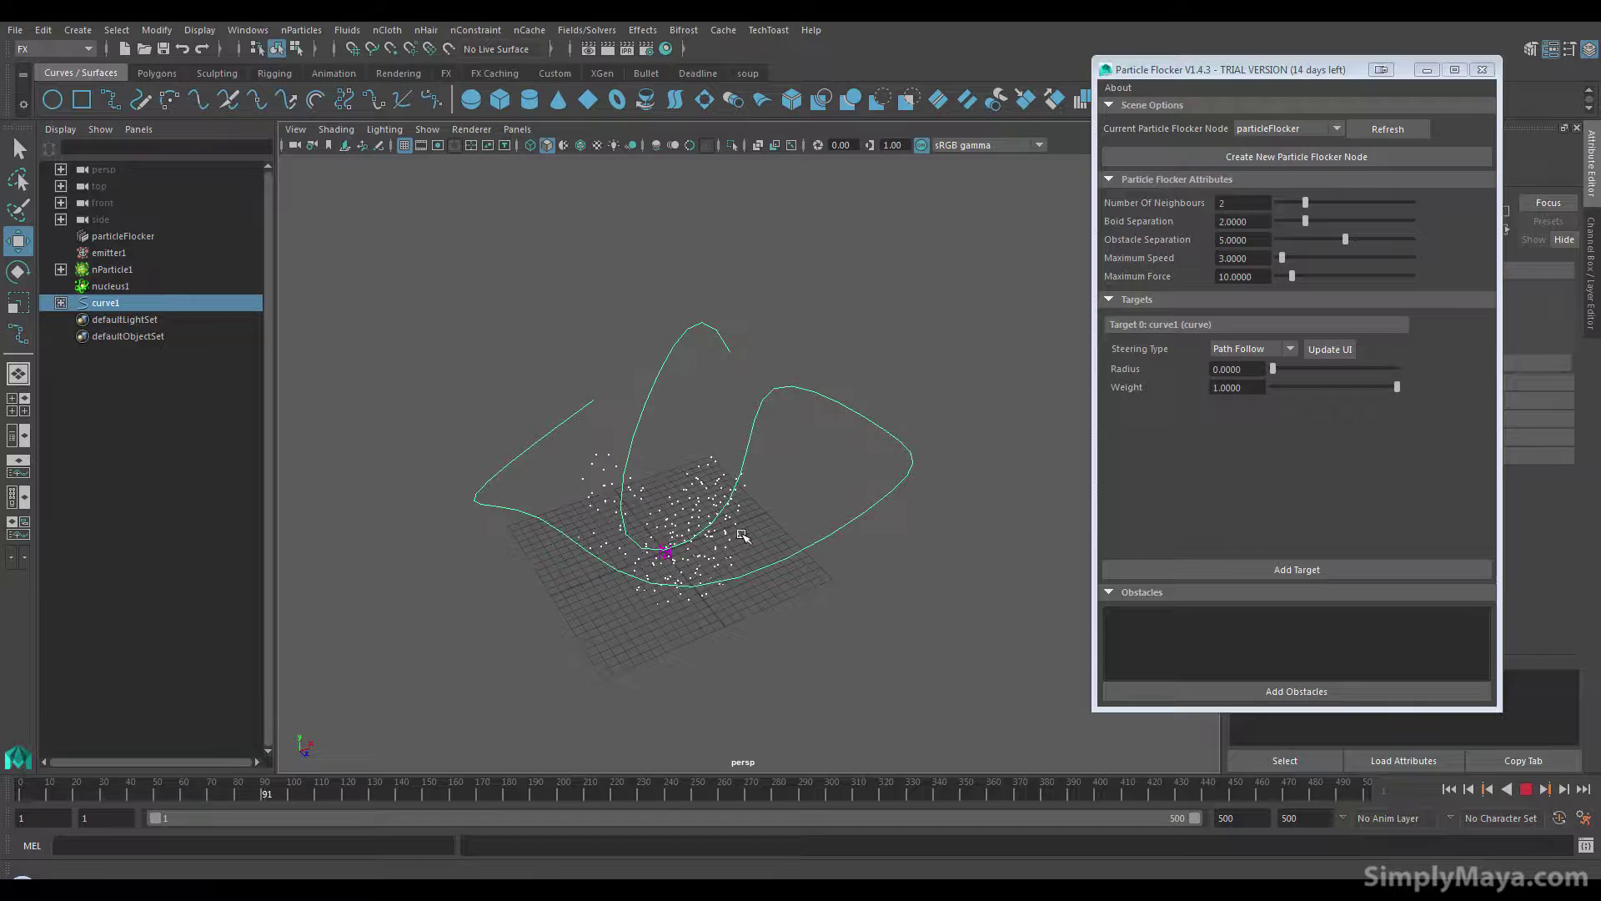
alt+drag(742, 536, 536, 440)
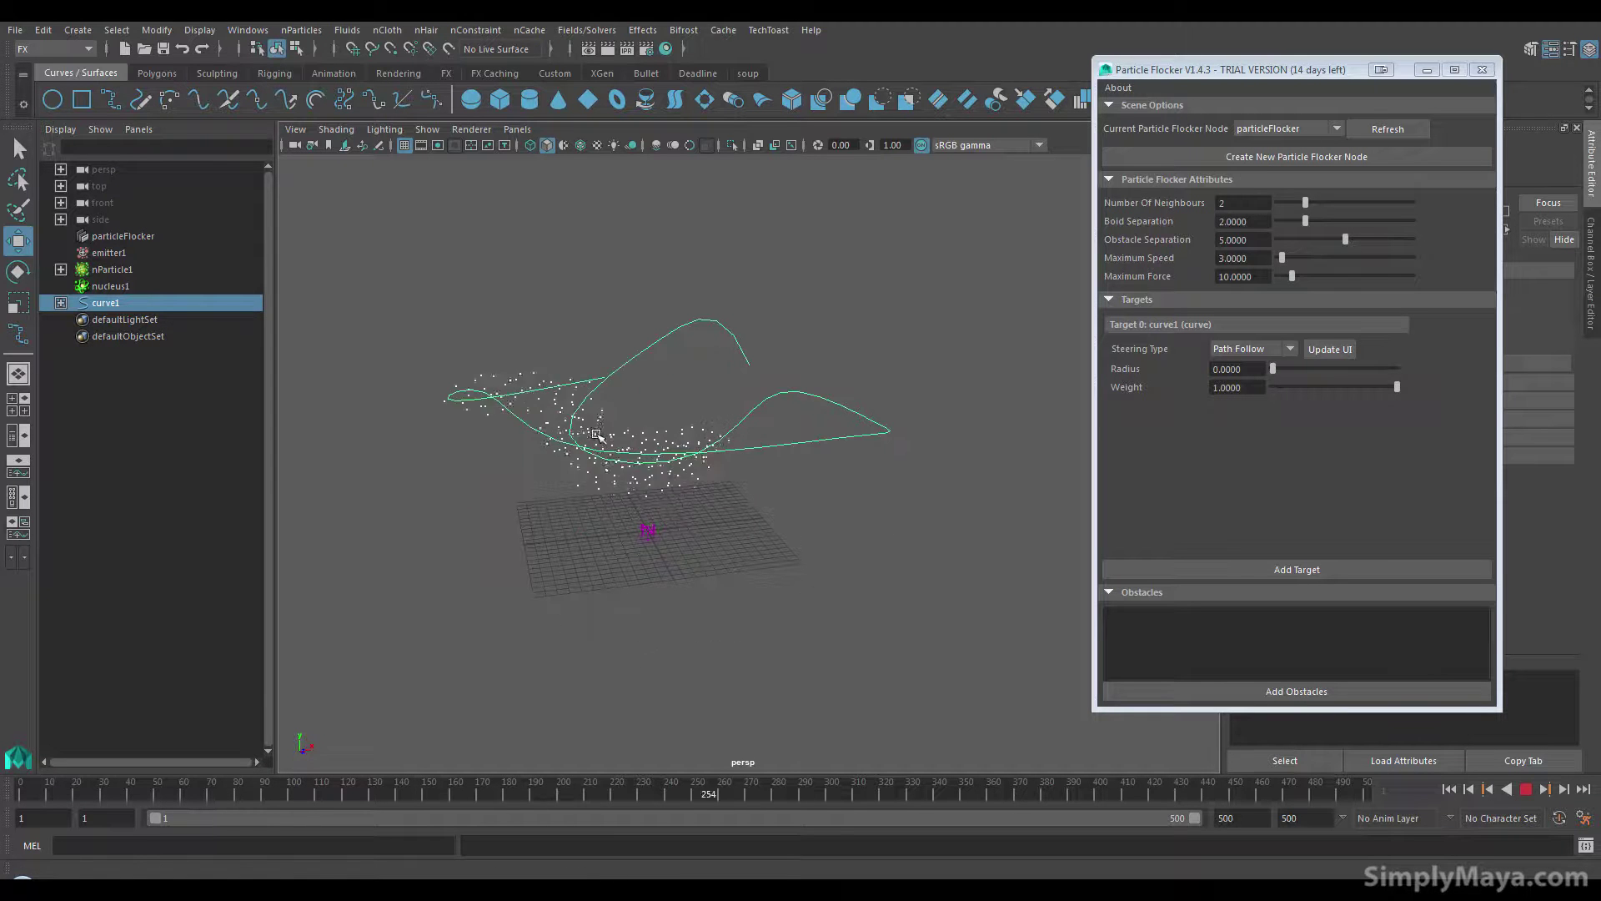
key(Escape)
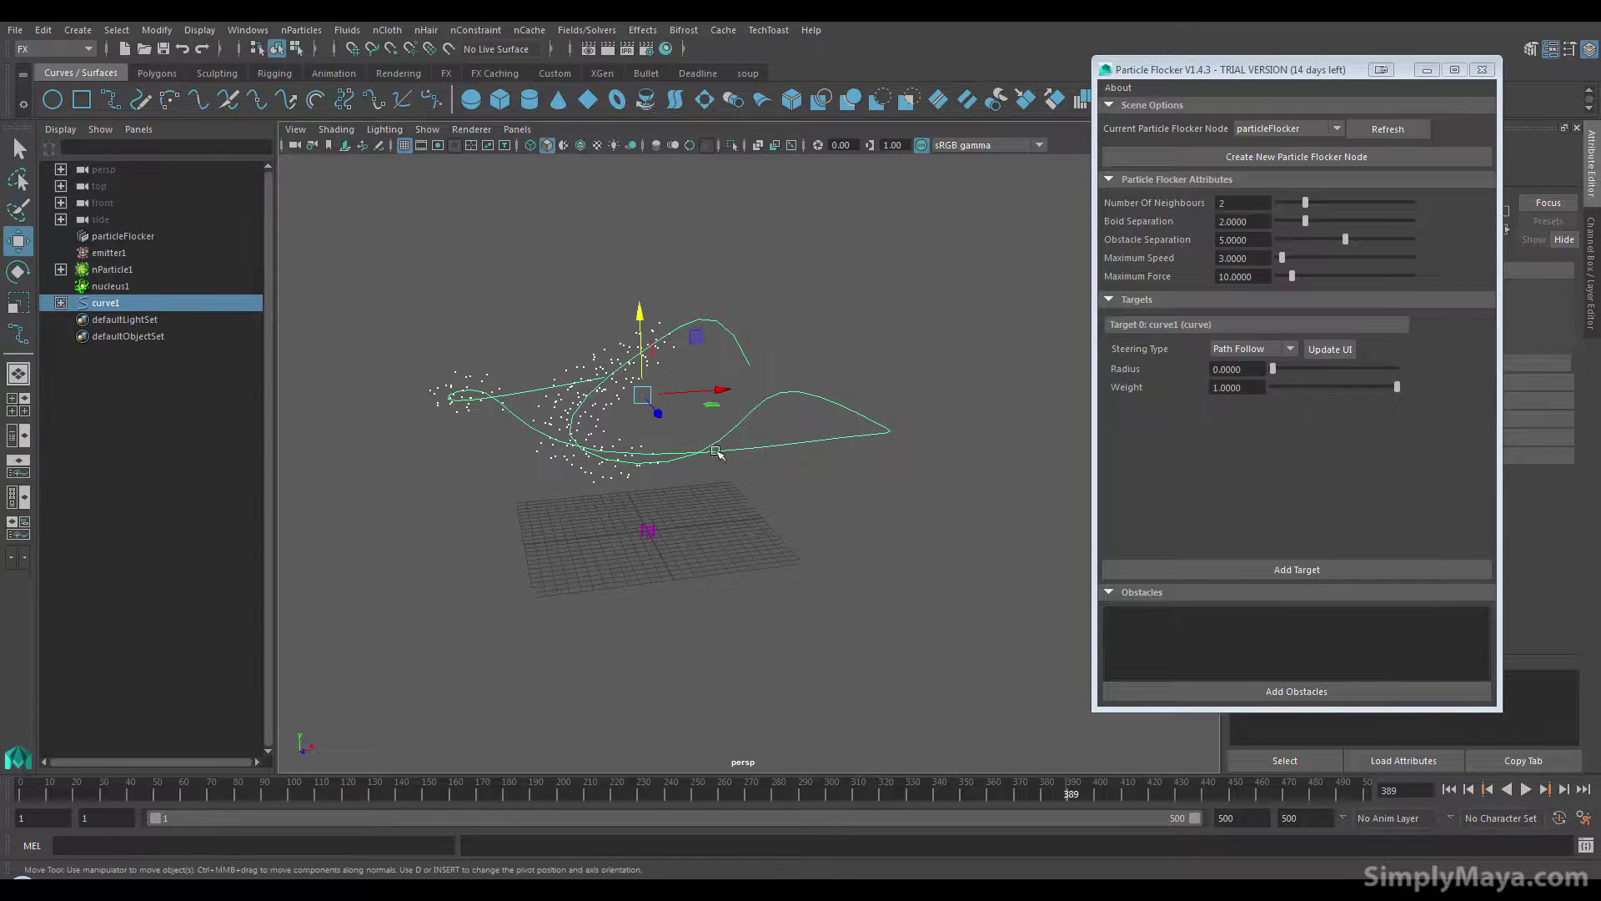
Lower the whole curve close to the grid and replay the simulation up to frame 257 to test the path following
drag(633, 305, 642, 362)
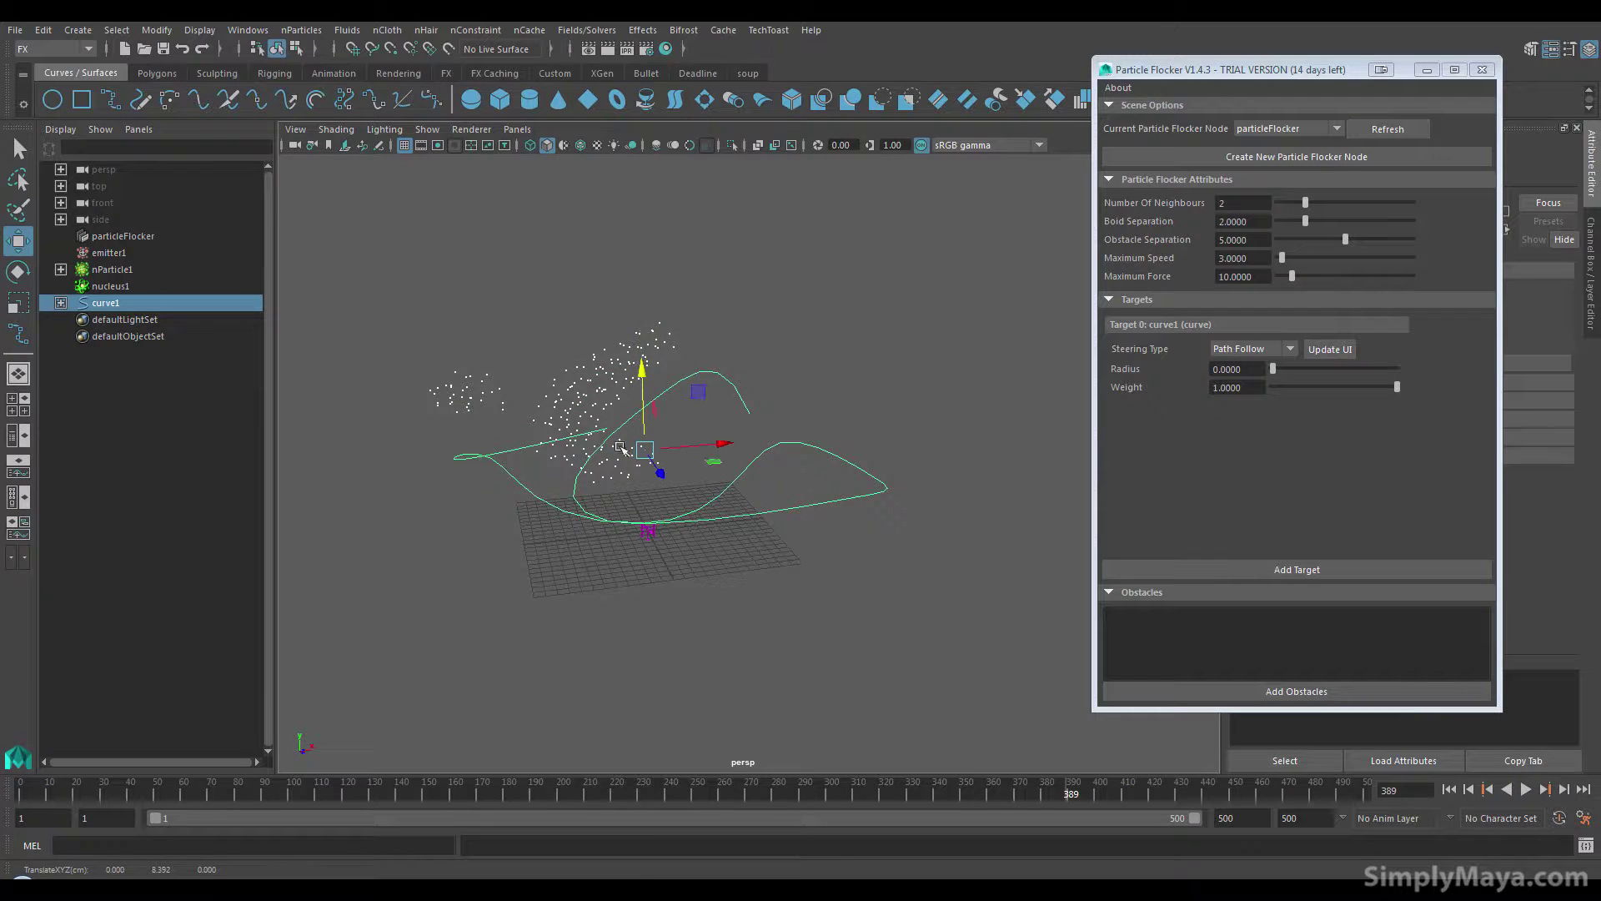
key(alt+v)
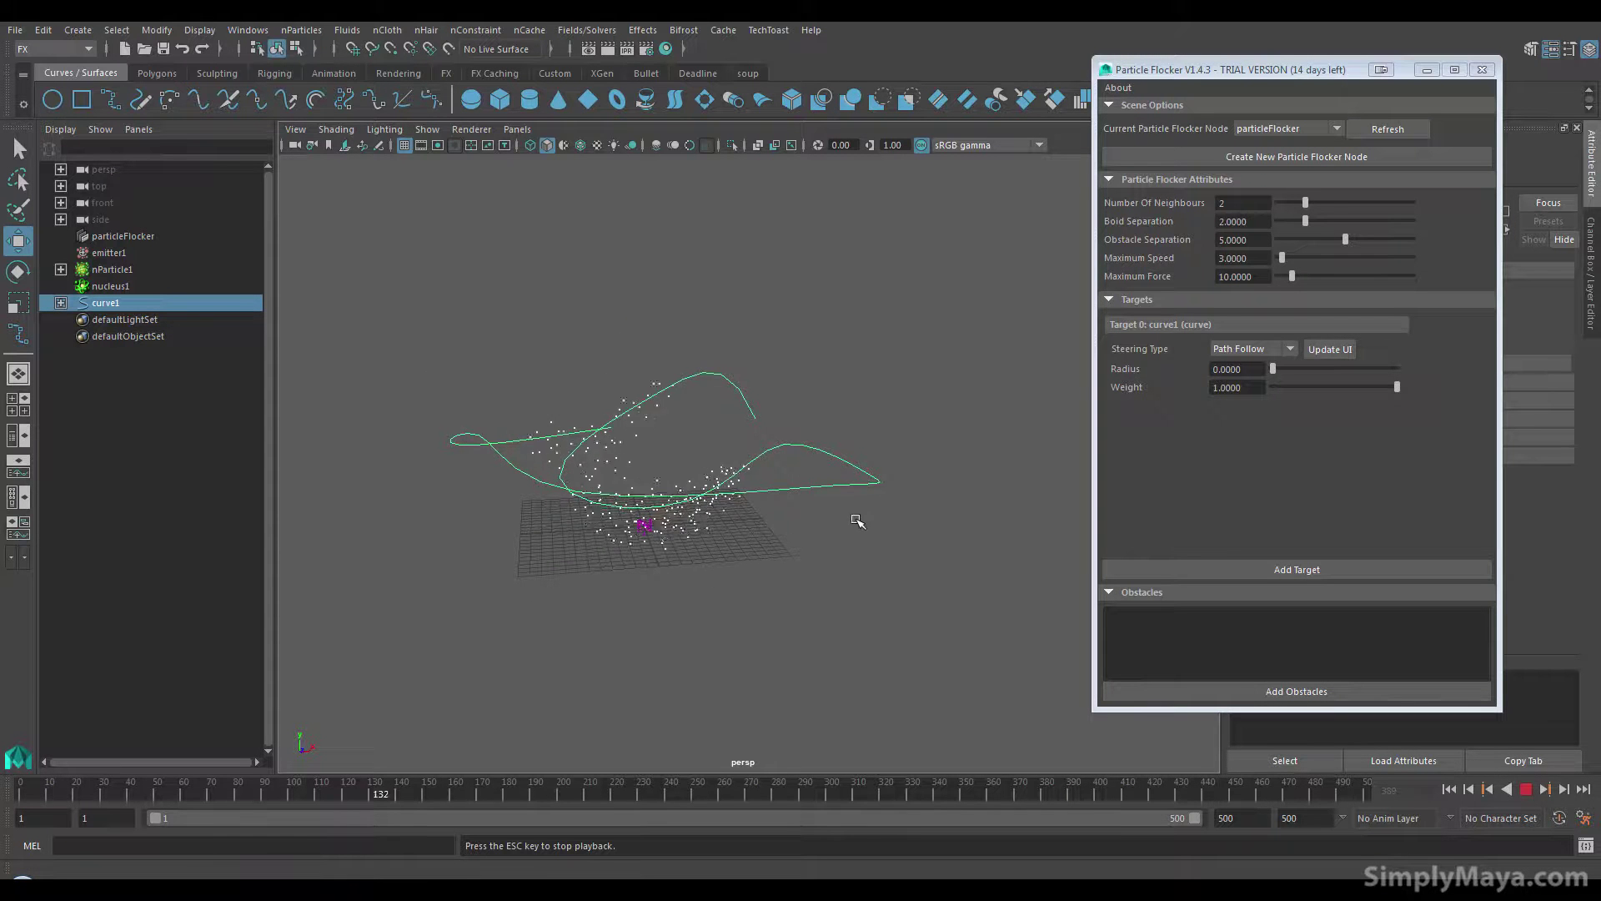
key(Escape)
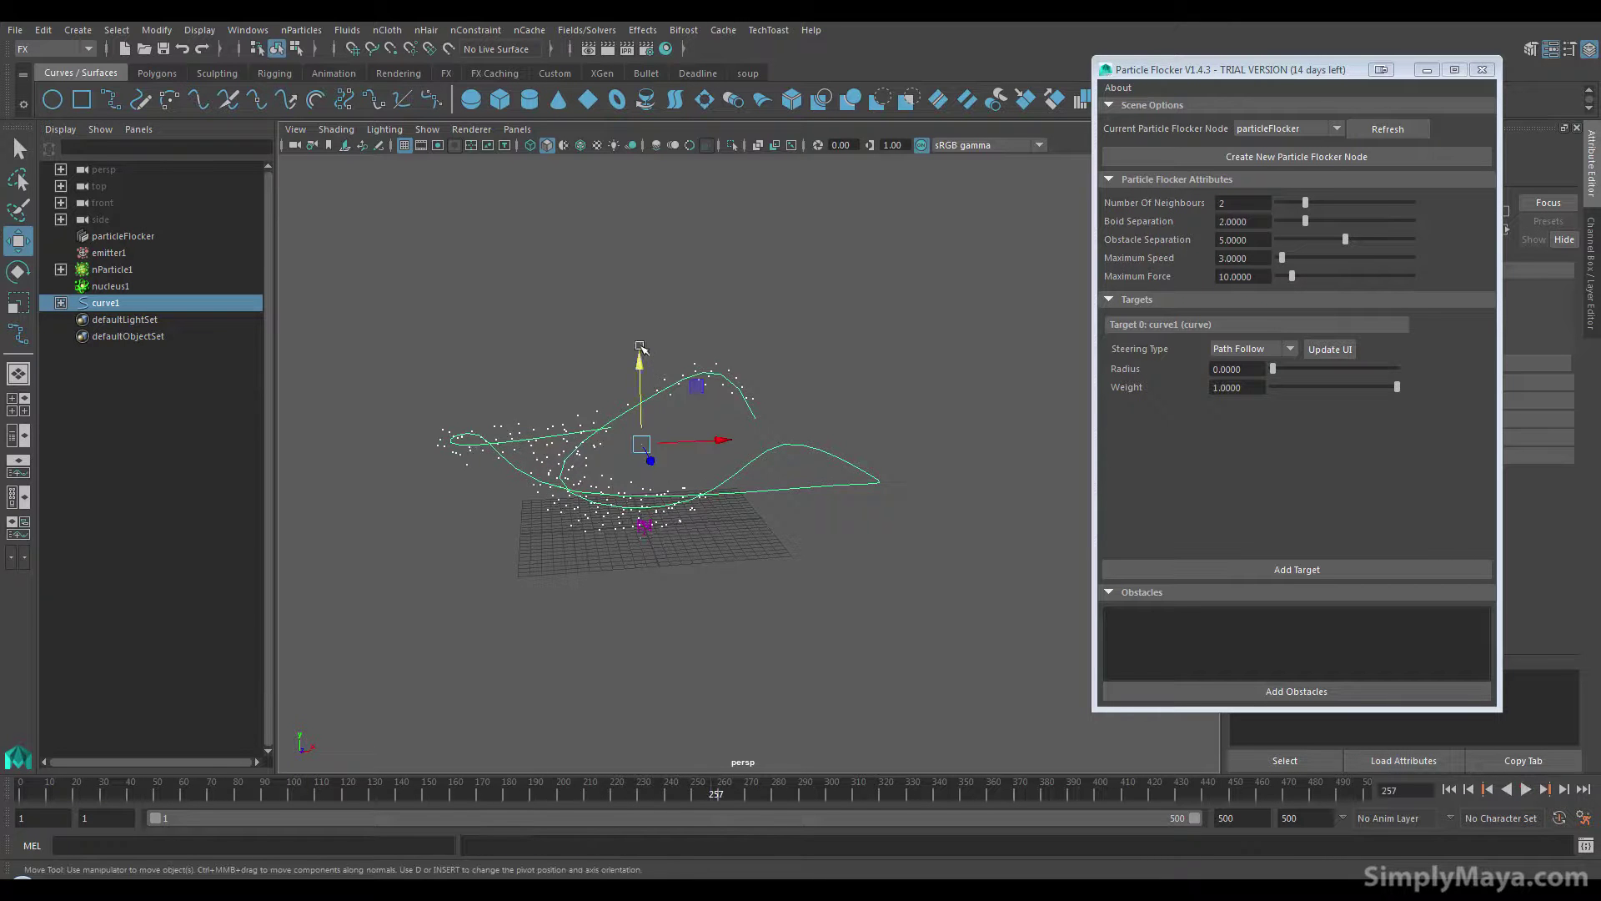
Raise the whole curve well above the grid again and play the simulation from frame 1
drag(639, 346, 640, 289)
click(1448, 789)
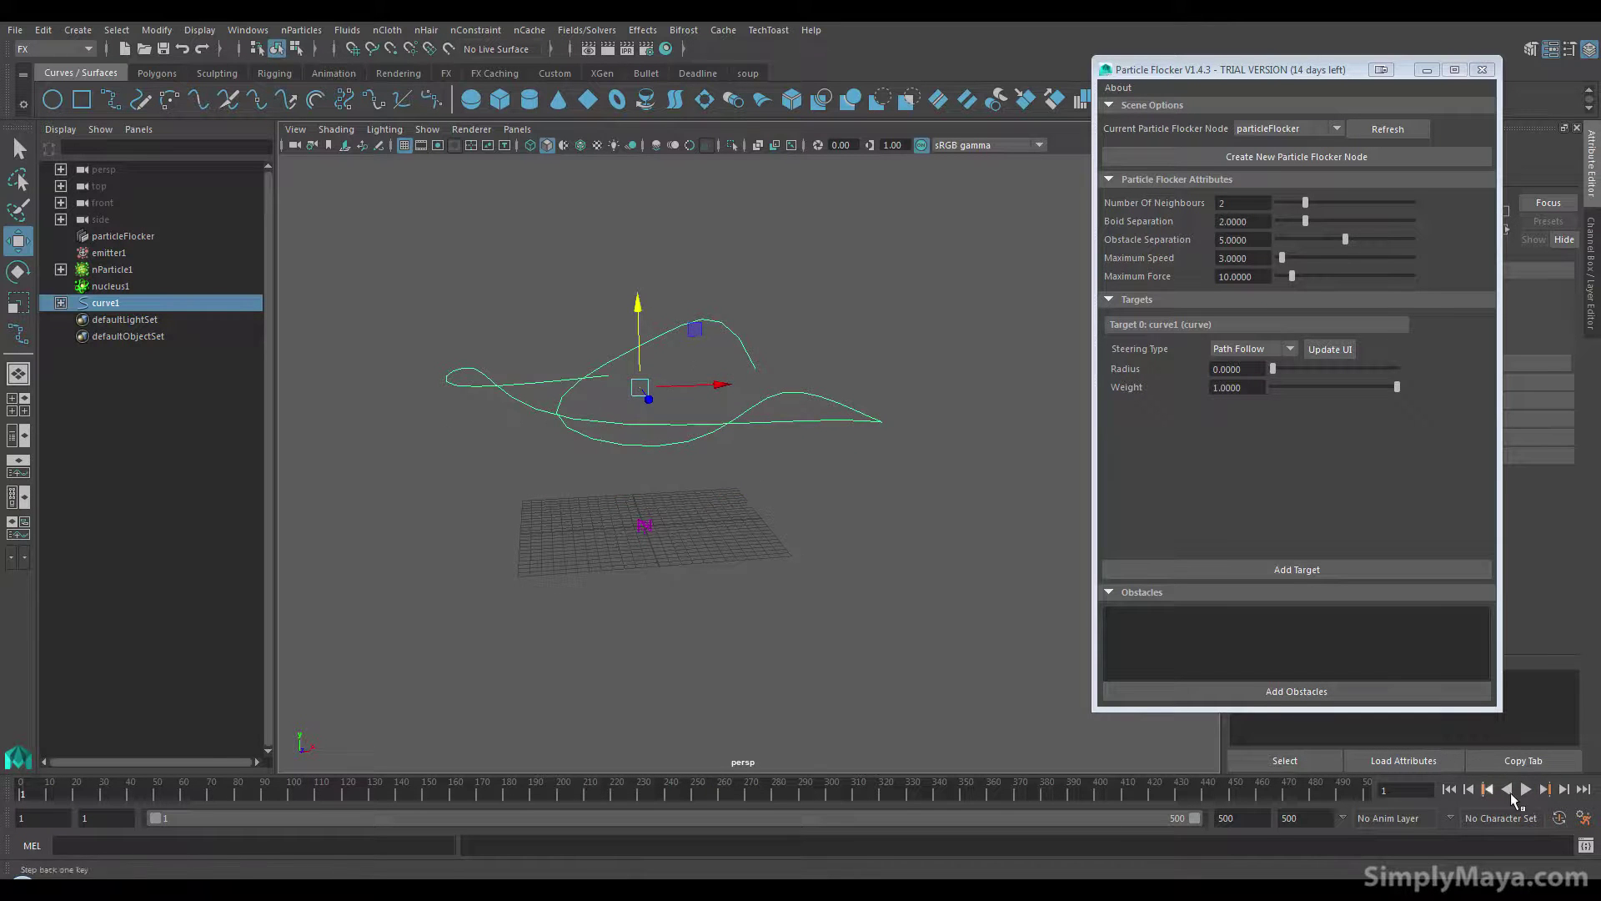
click(1525, 789)
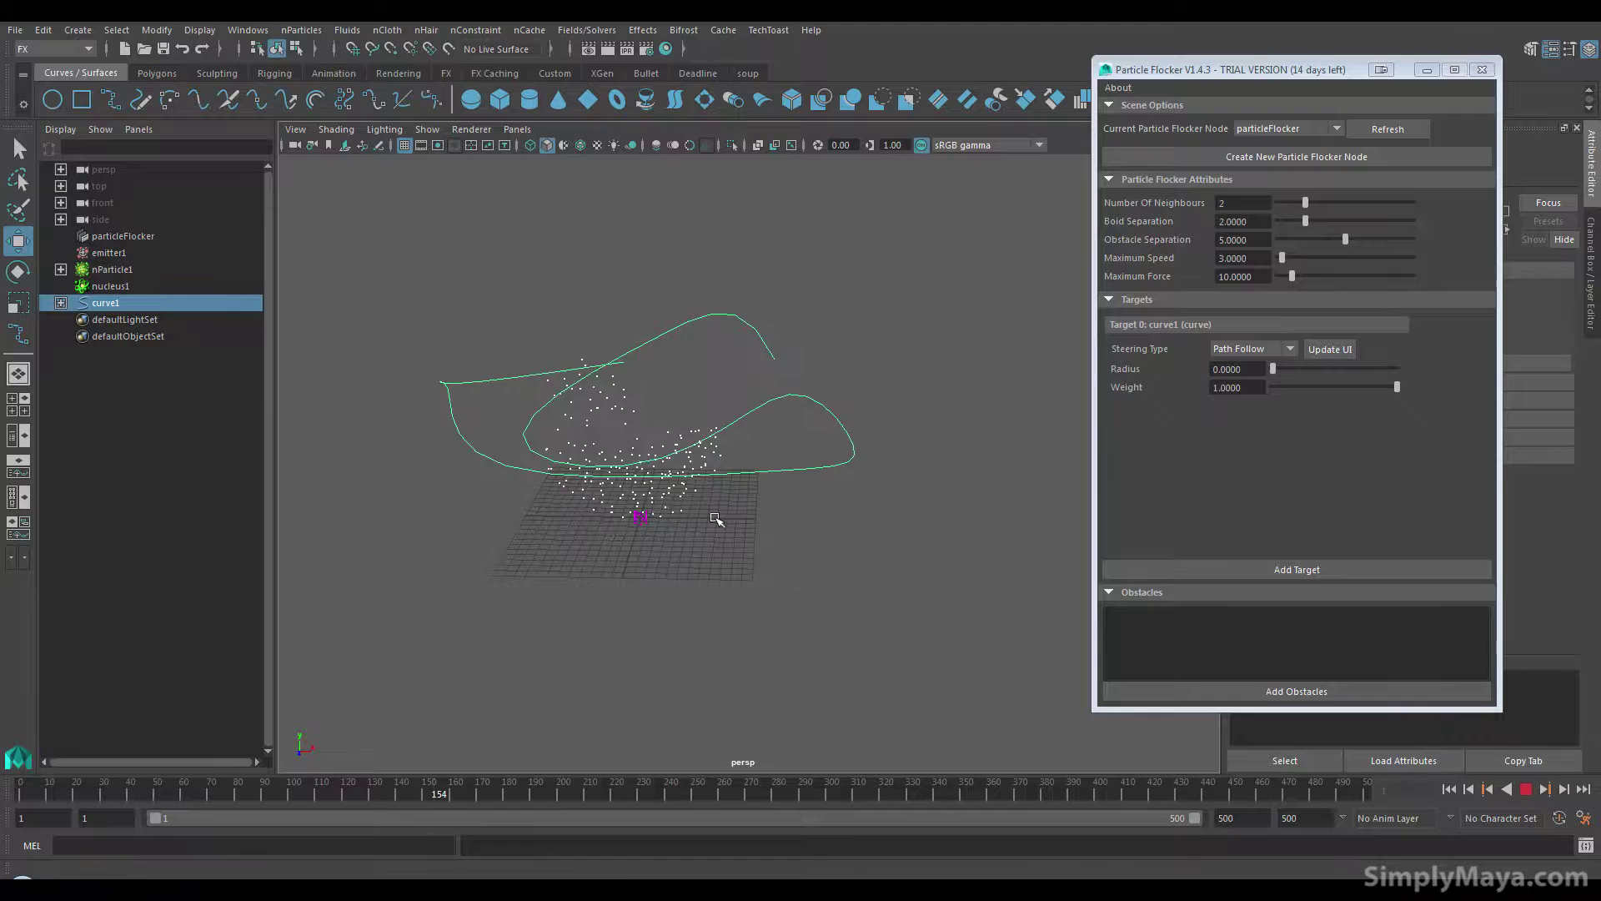
Watch the particles follow the raised curve from other angles and stop the playback at frame 309
alt+drag(815, 497, 875, 617)
key(Escape)
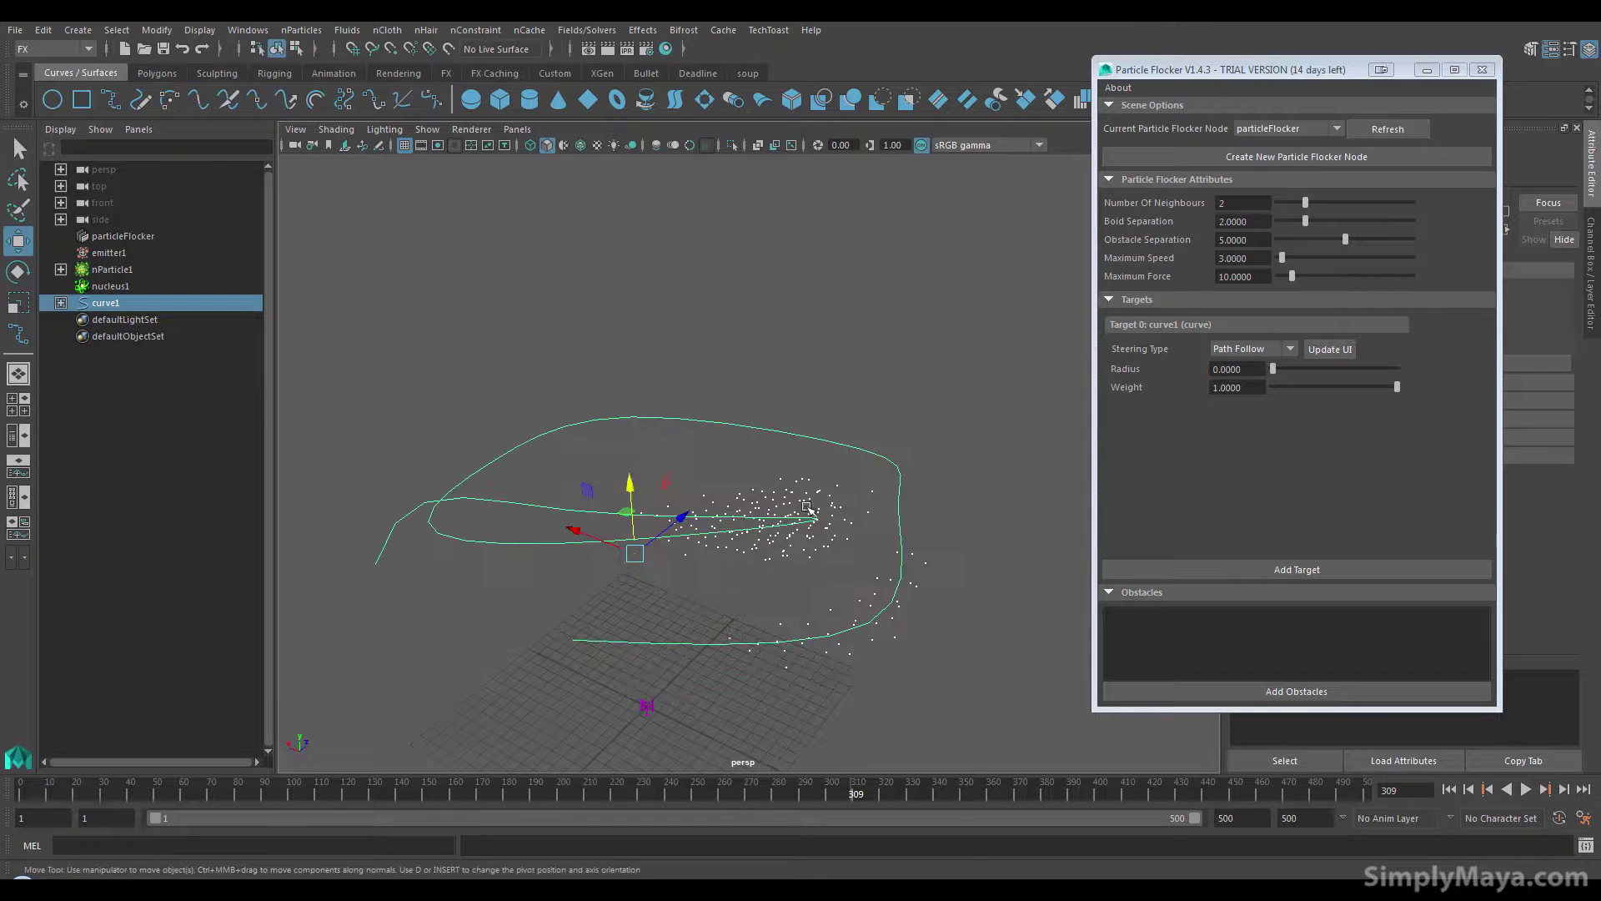
alt+drag(806, 506, 884, 467)
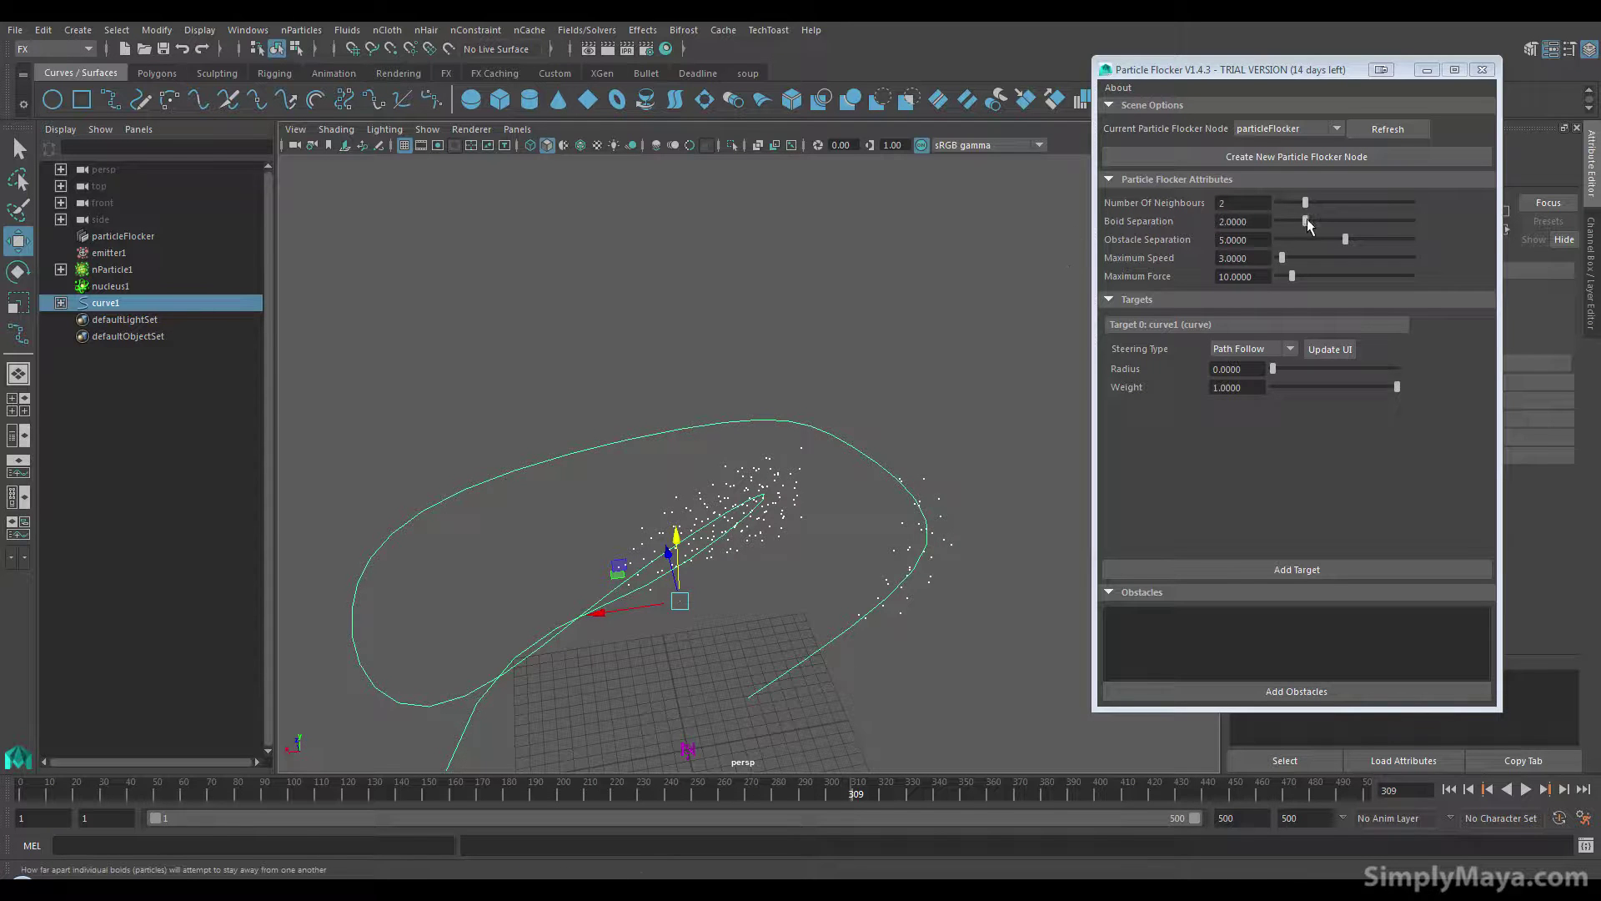
Increase the Boid Separation to 6.6038 and replay the simulation from frame 1 up to frame 241
drag(1306, 221, 1368, 222)
alt+middle_drag(672, 589, 693, 488)
alt+drag(696, 492, 717, 483)
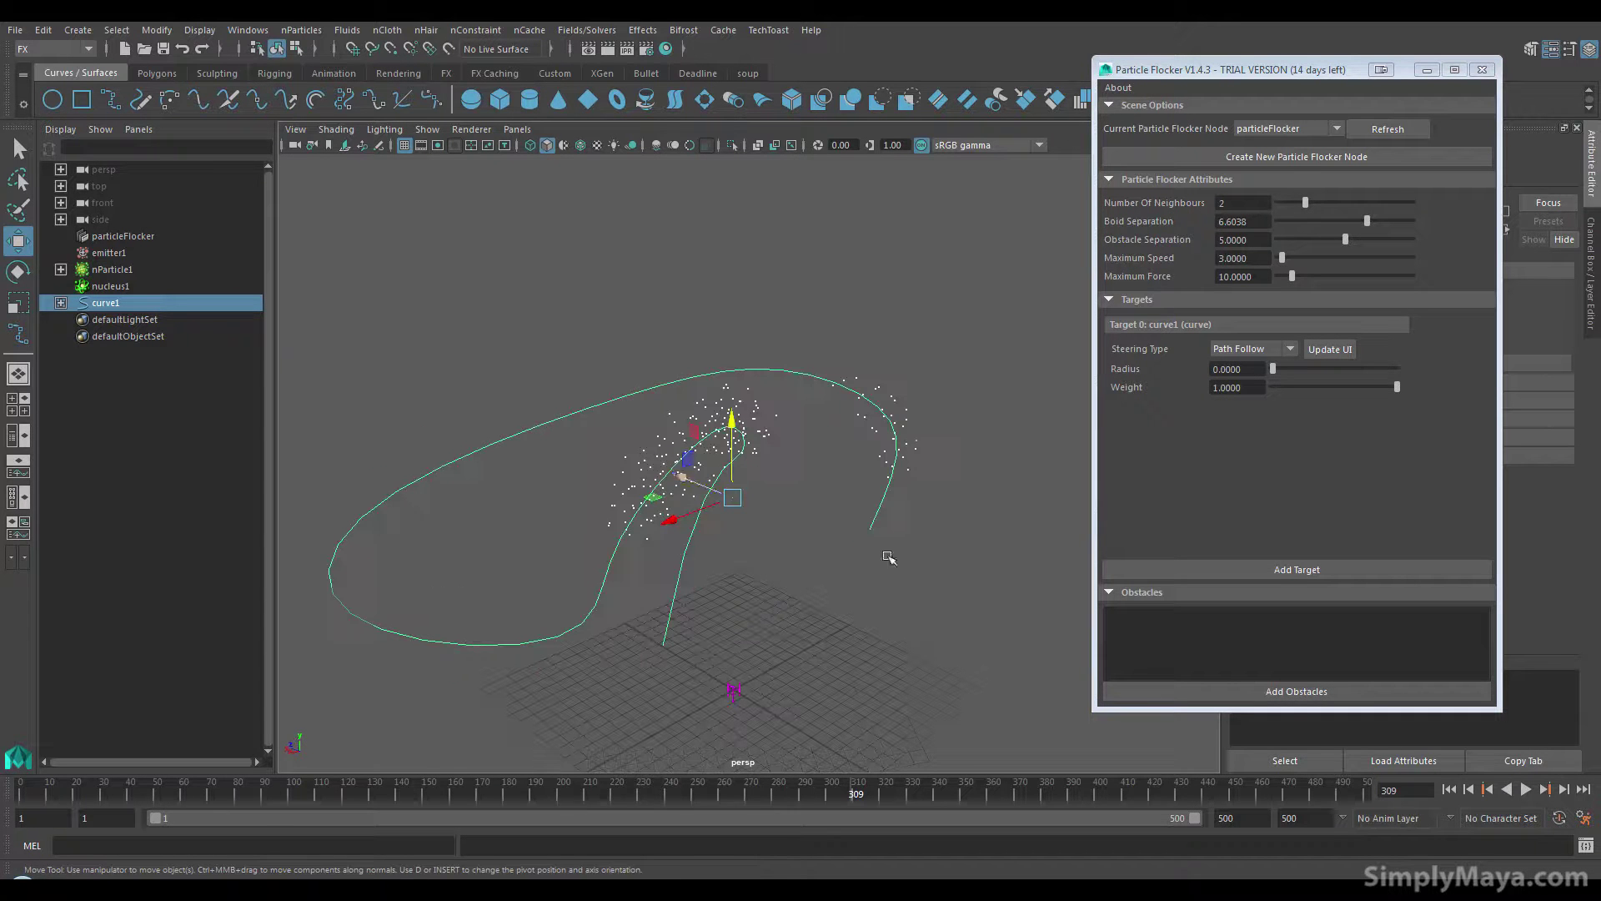
click(1448, 788)
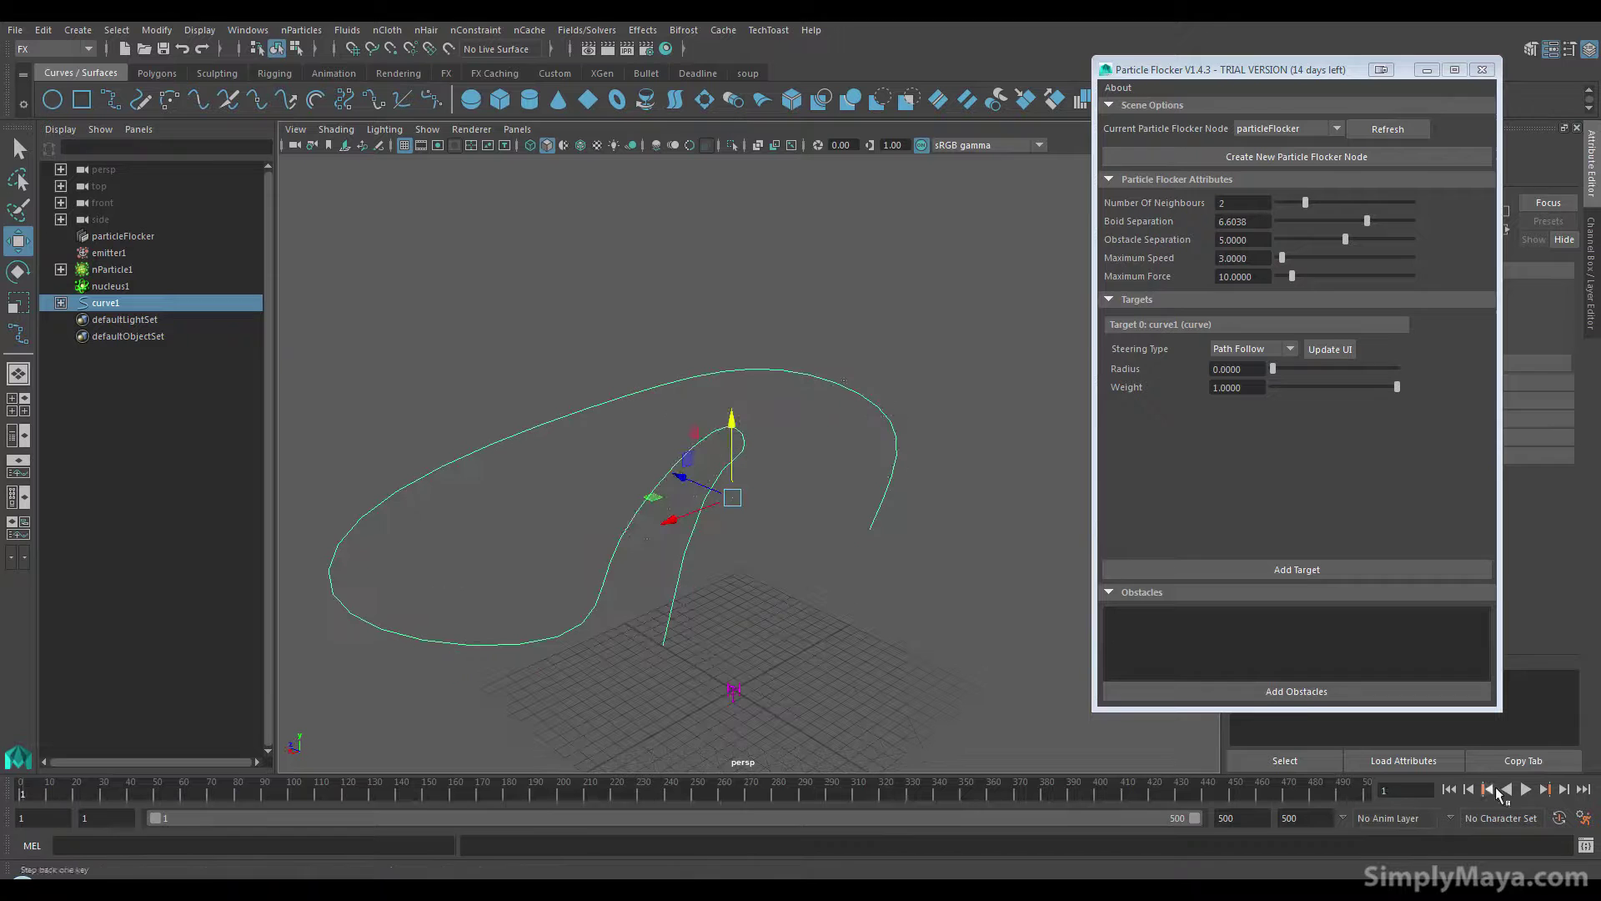
click(1526, 788)
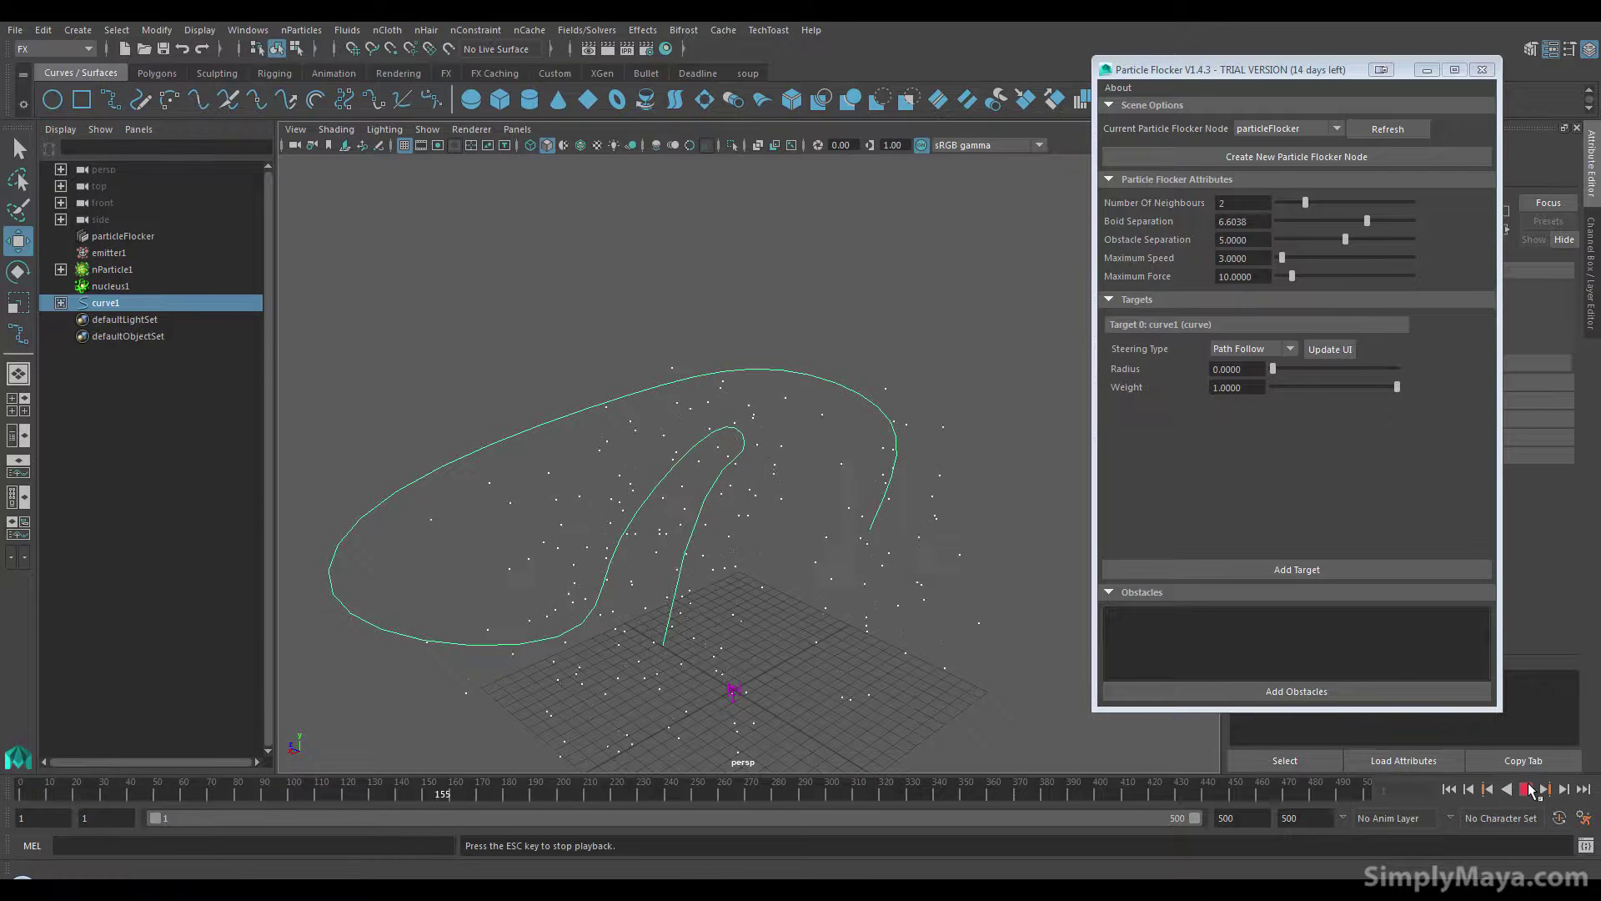
click(1527, 788)
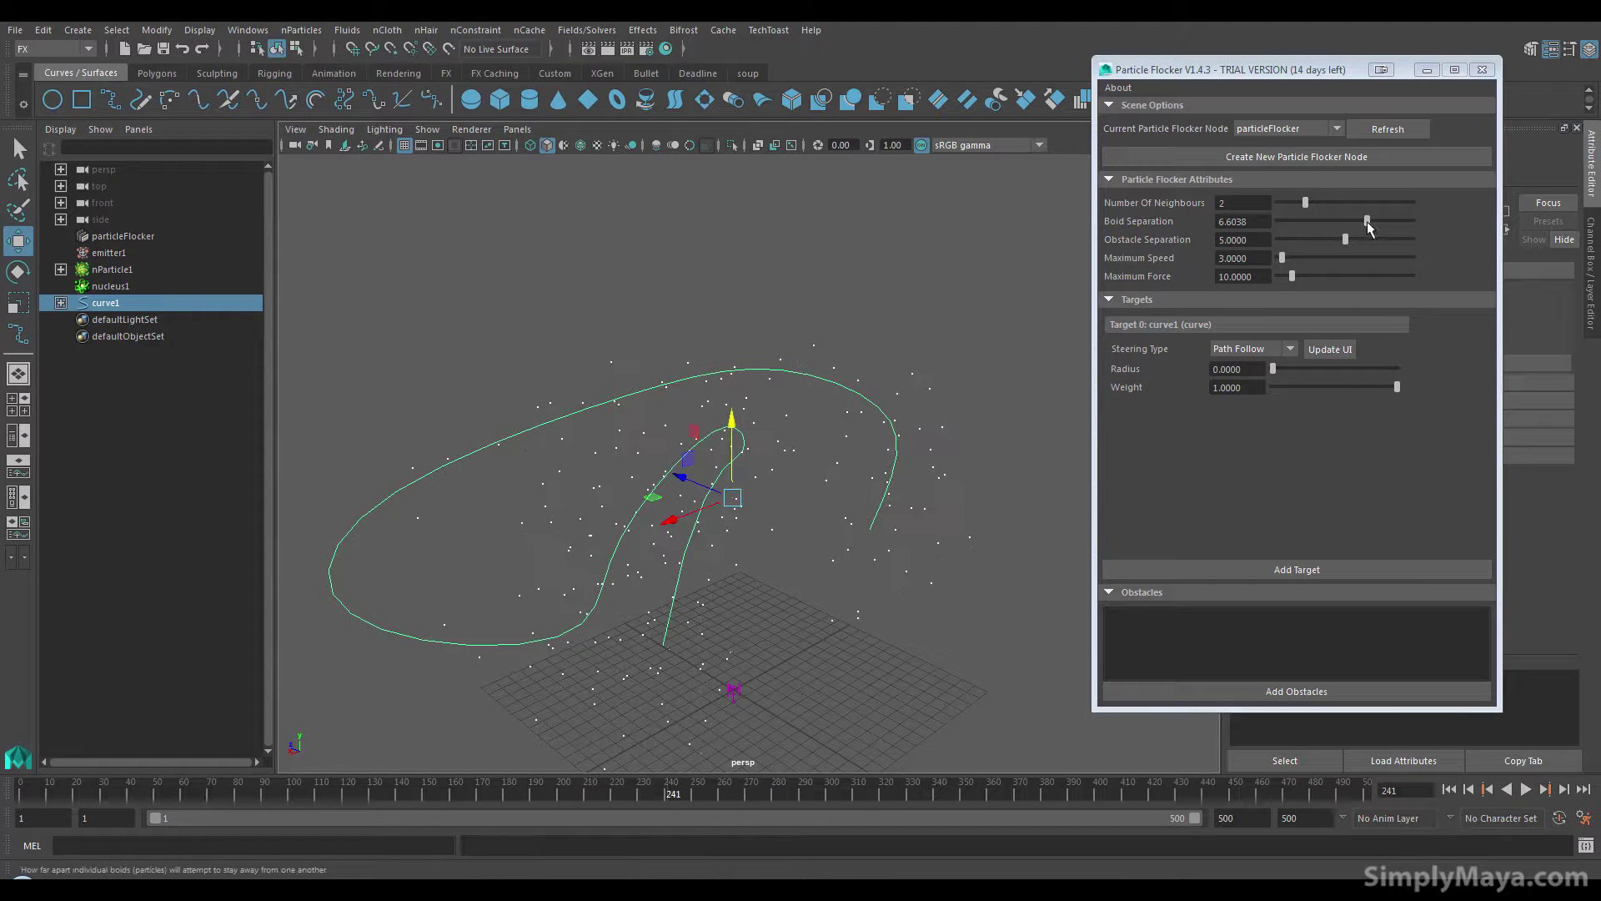
Reduce the Boid Separation to 0.3774 and replay the simulation from frame 1, stopping at frame 437
drag(1367, 221, 1311, 221)
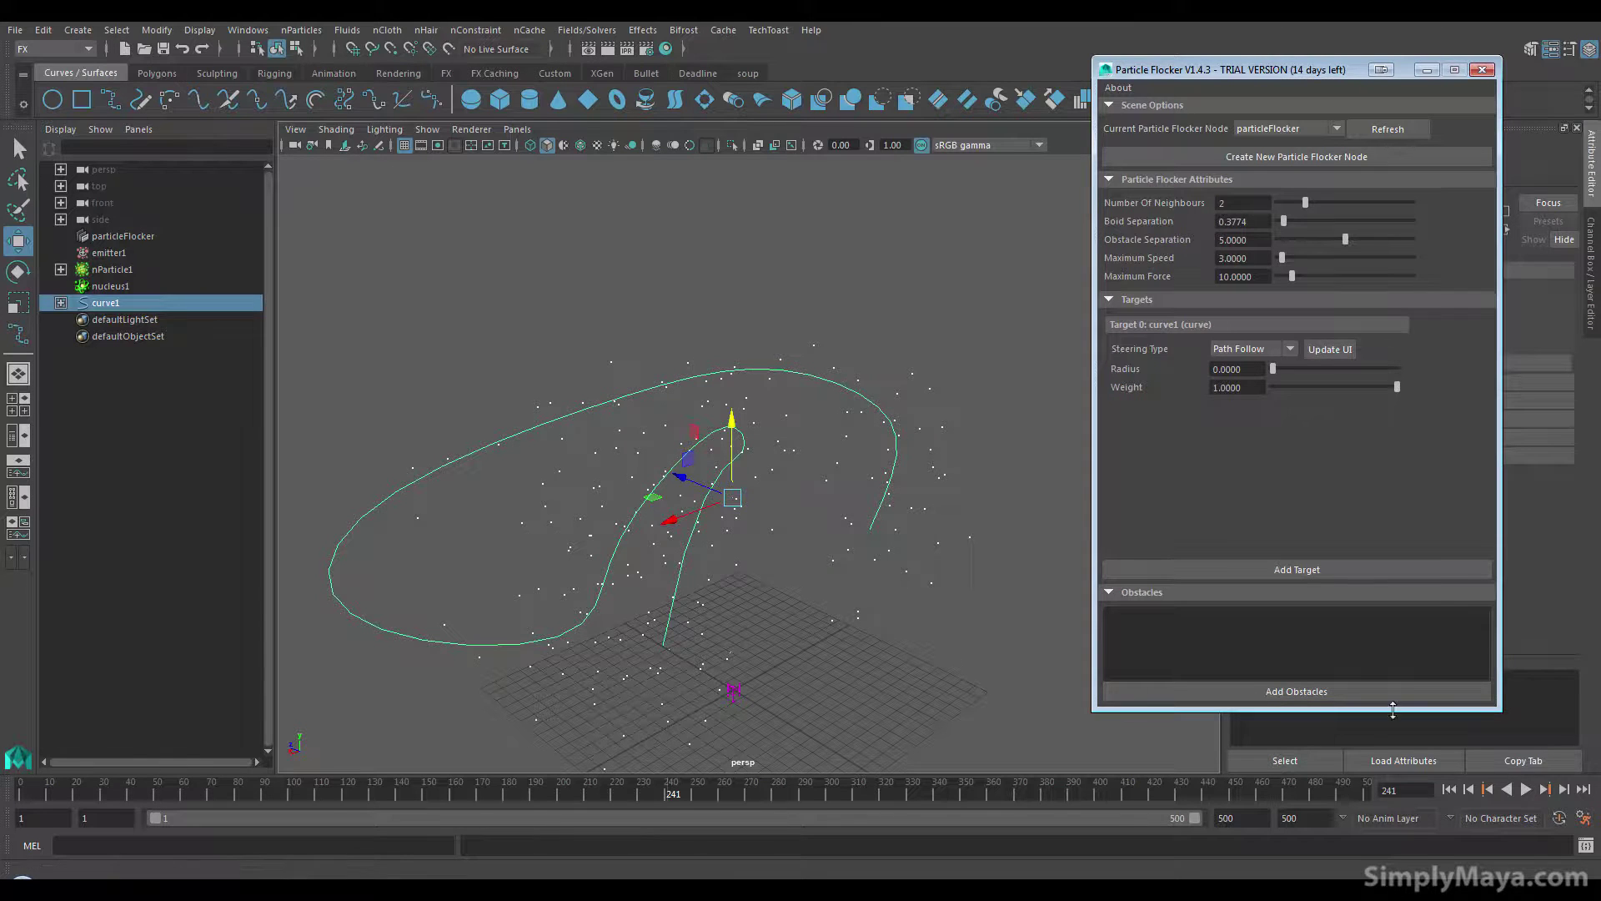
click(1449, 788)
click(1525, 788)
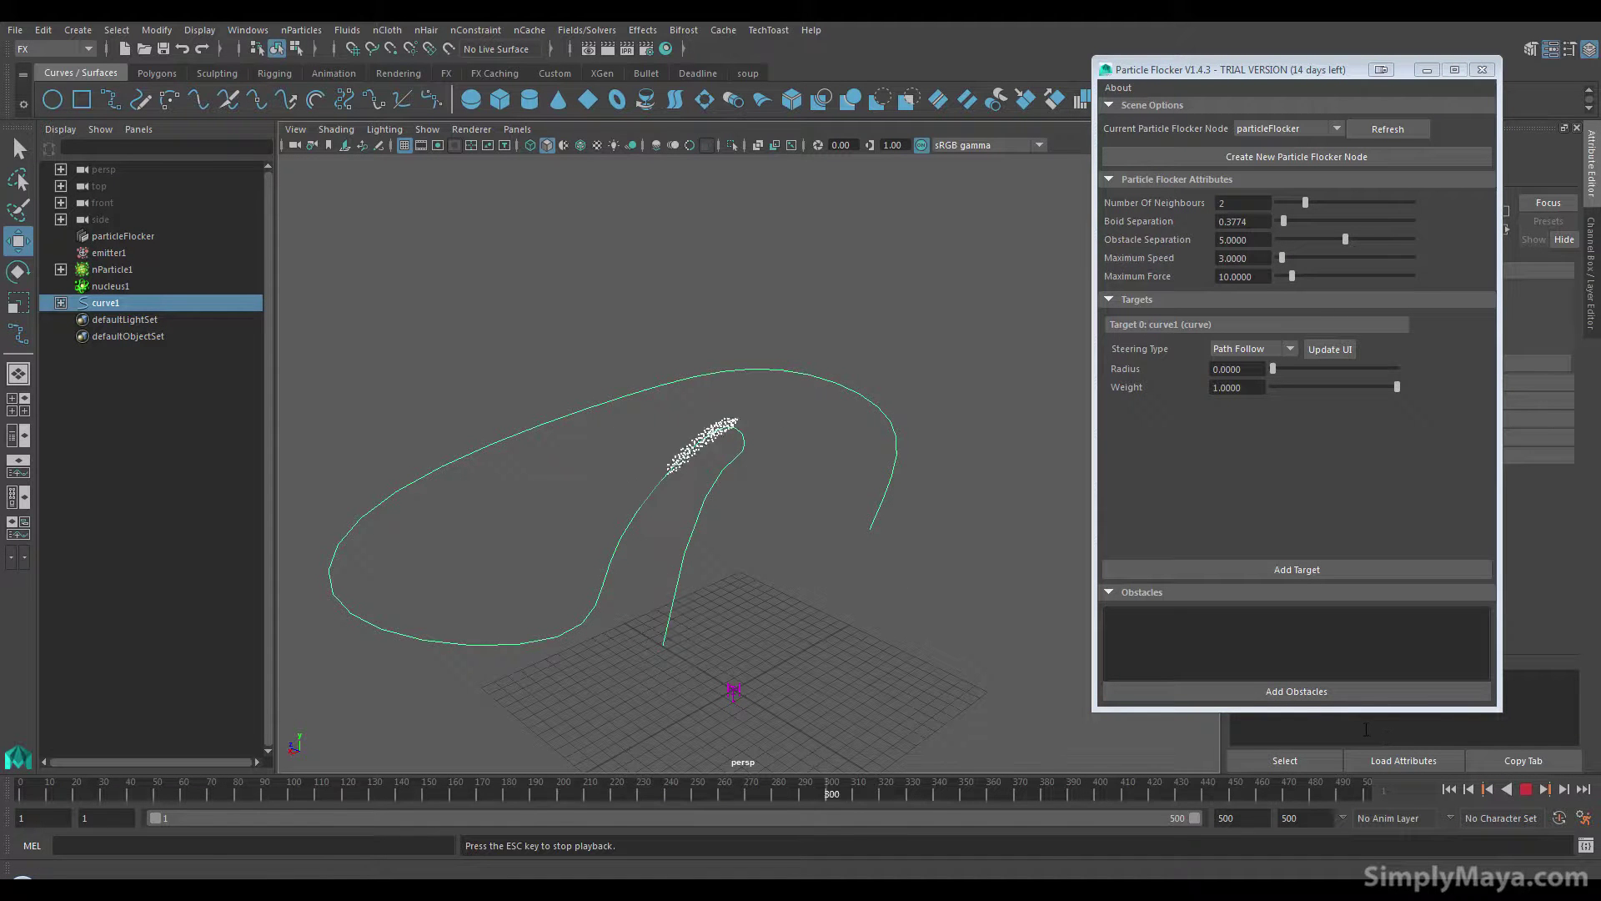
alt+drag(790, 561, 975, 492)
key(Escape)
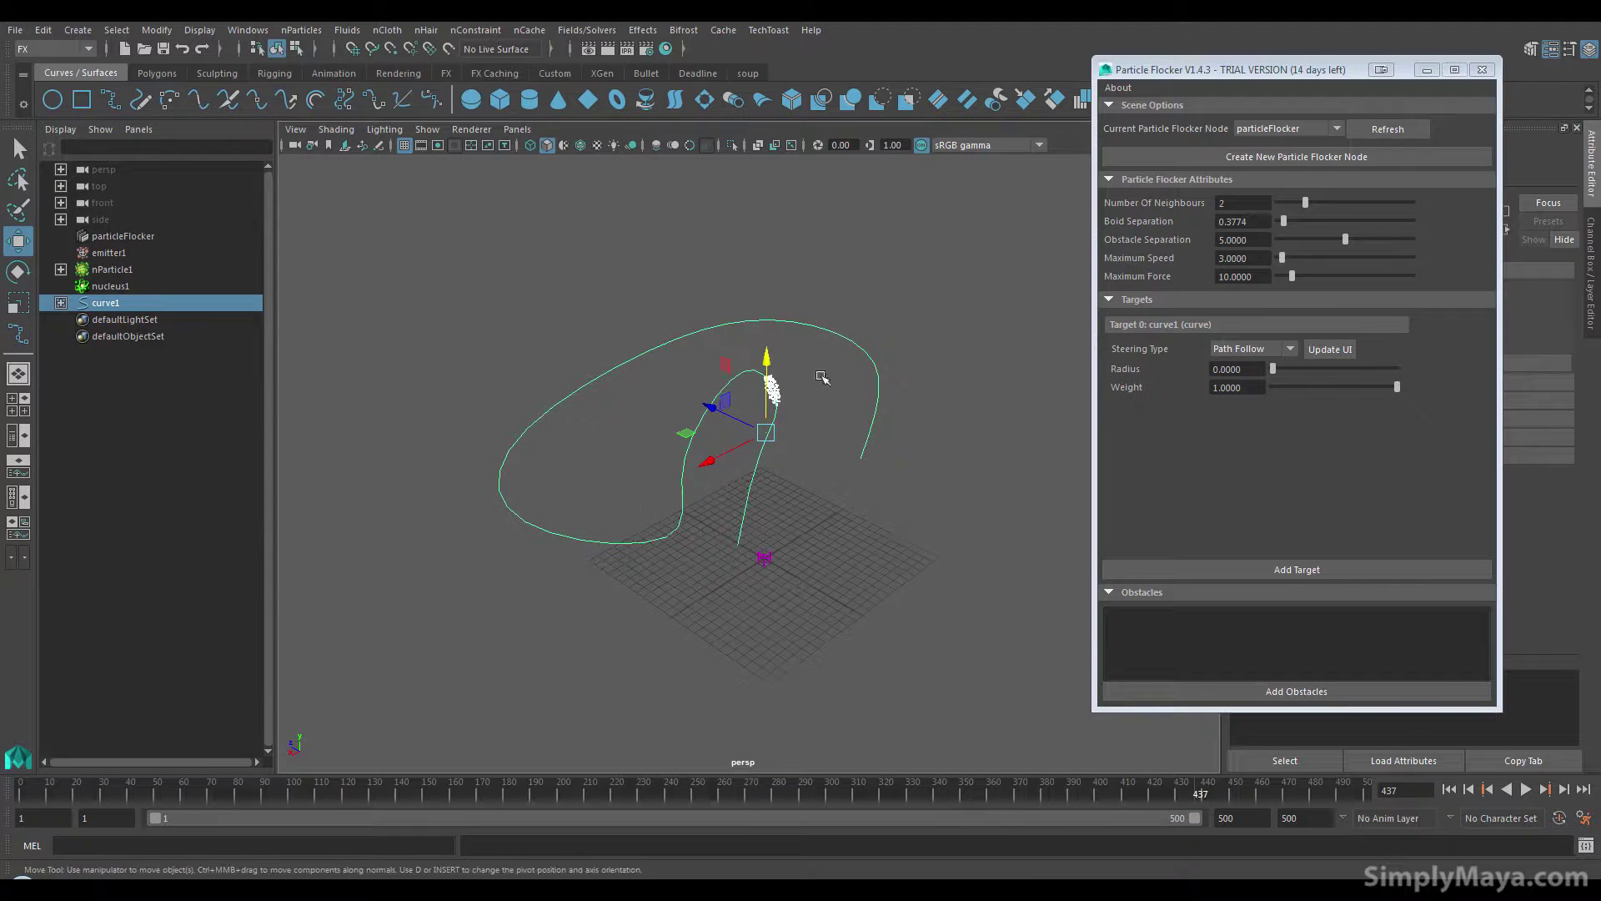
alt+drag(821, 377, 769, 371)
alt+drag(754, 467, 601, 513)
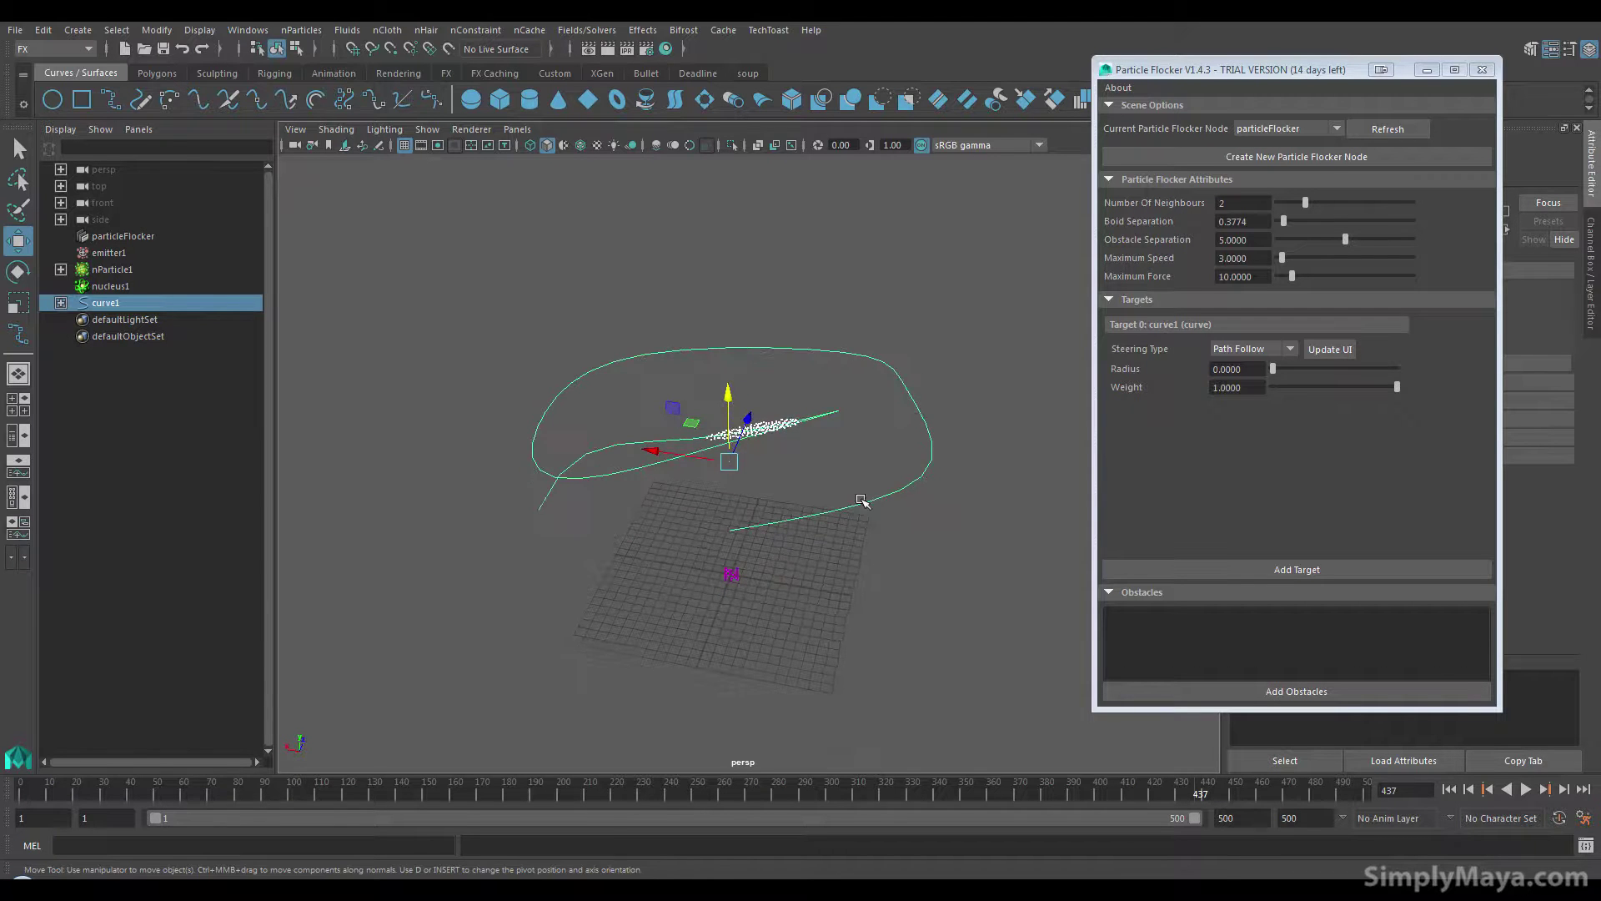
Examine the particle cluster on the curve from several angles and check the curve's entry among the flocker targets
click(986, 377)
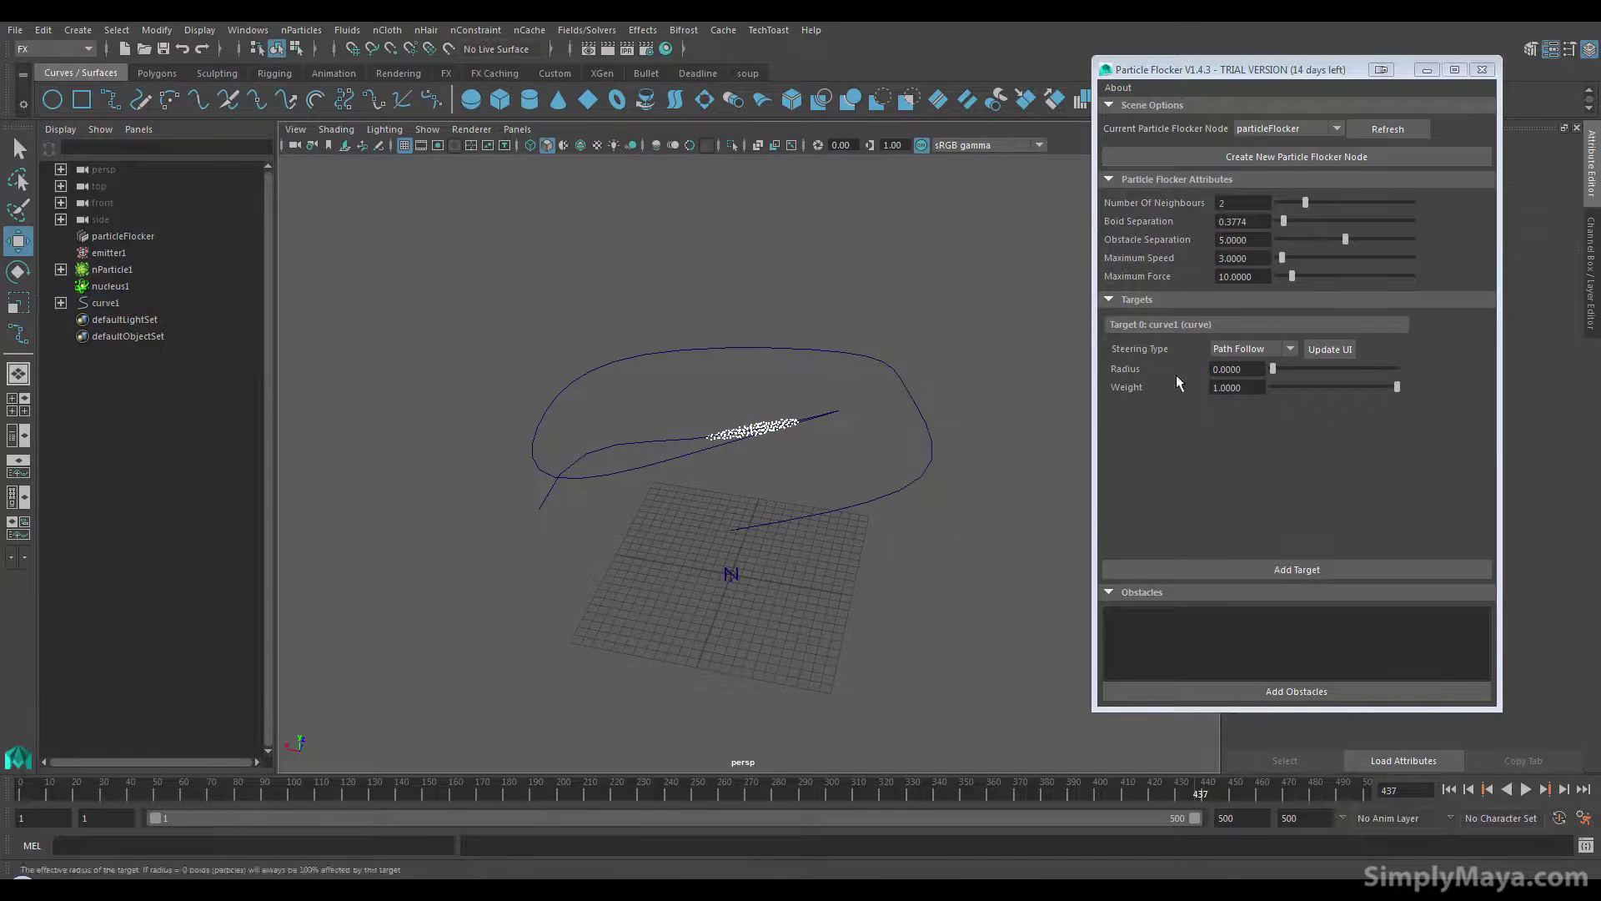
alt+middle_drag(884, 350, 862, 484)
alt+drag(861, 484, 874, 500)
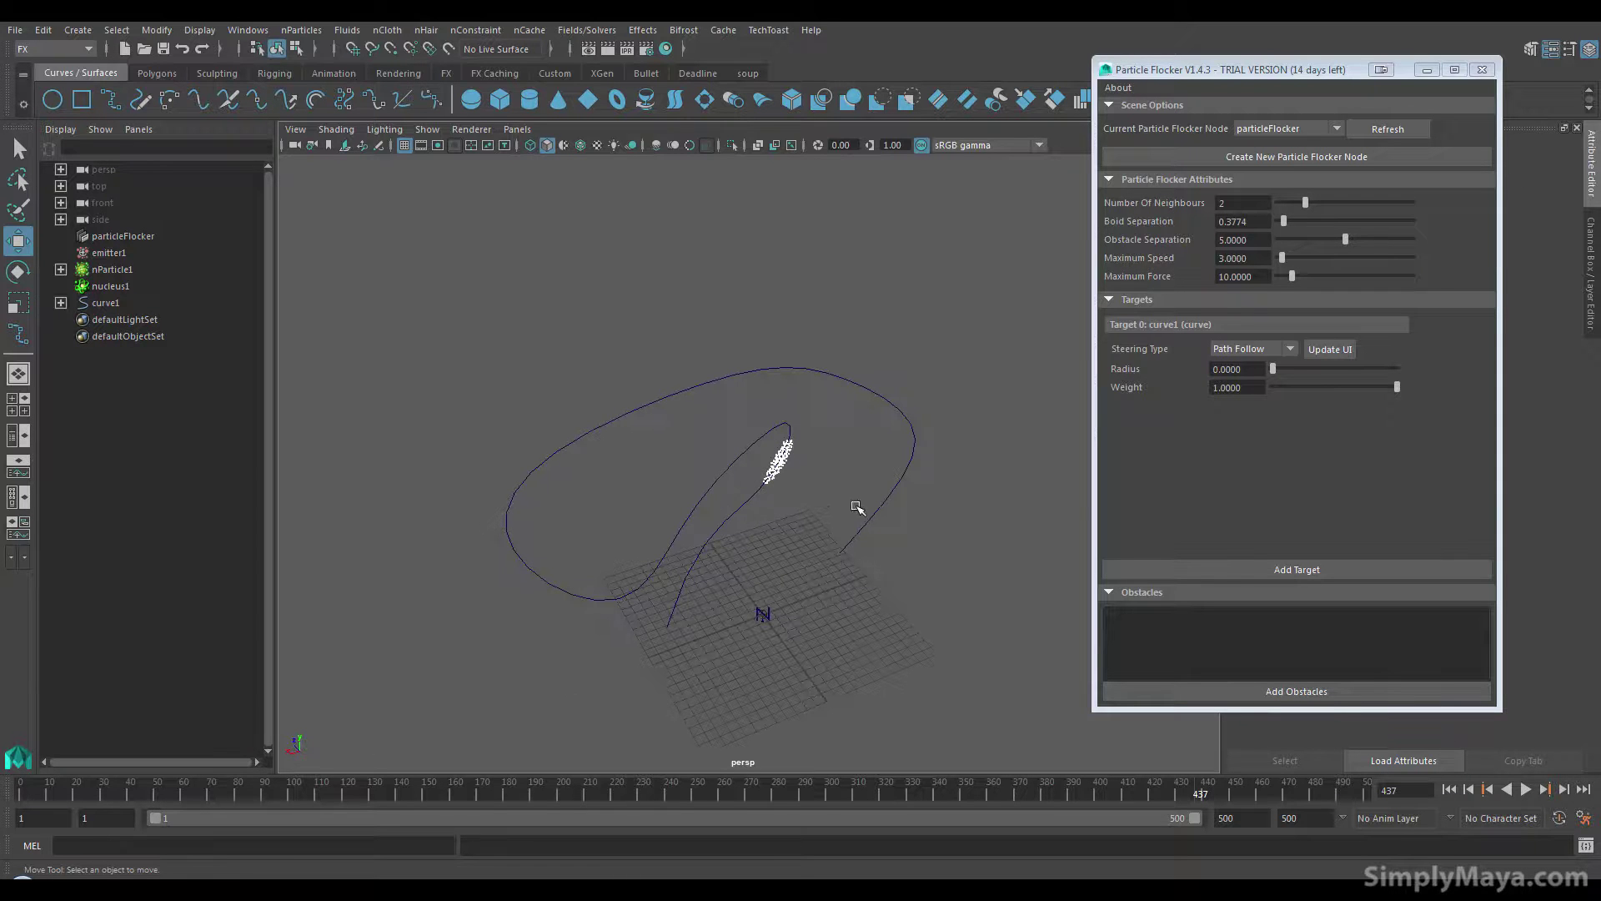
click(750, 497)
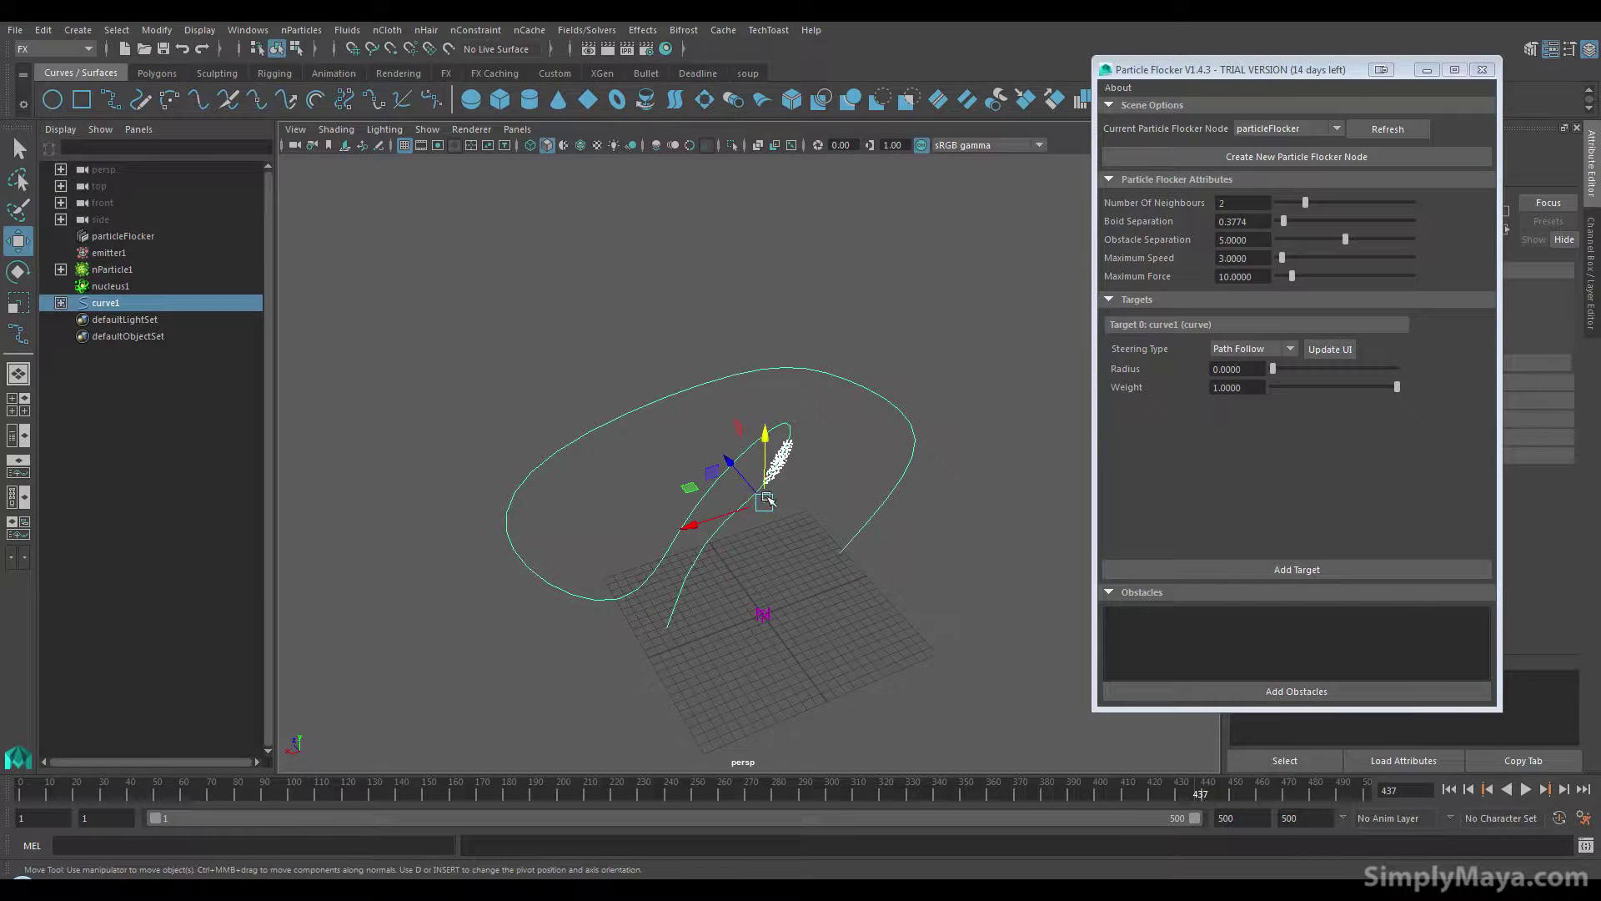
click(1154, 324)
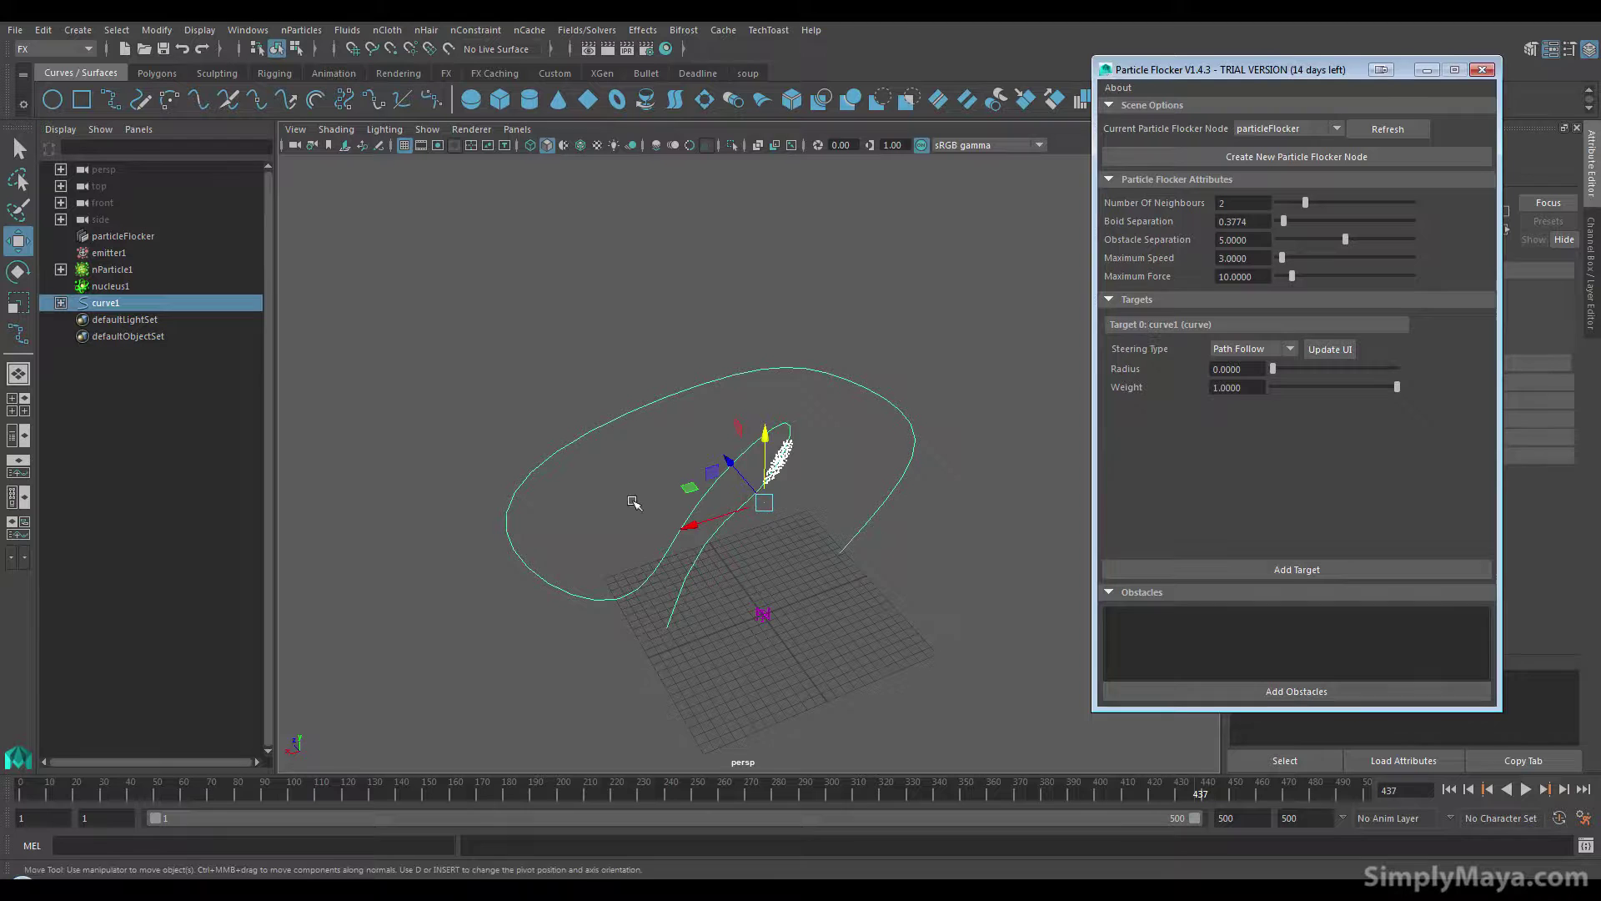
alt+drag(609, 511, 752, 473)
alt+middle_drag(801, 454, 709, 436)
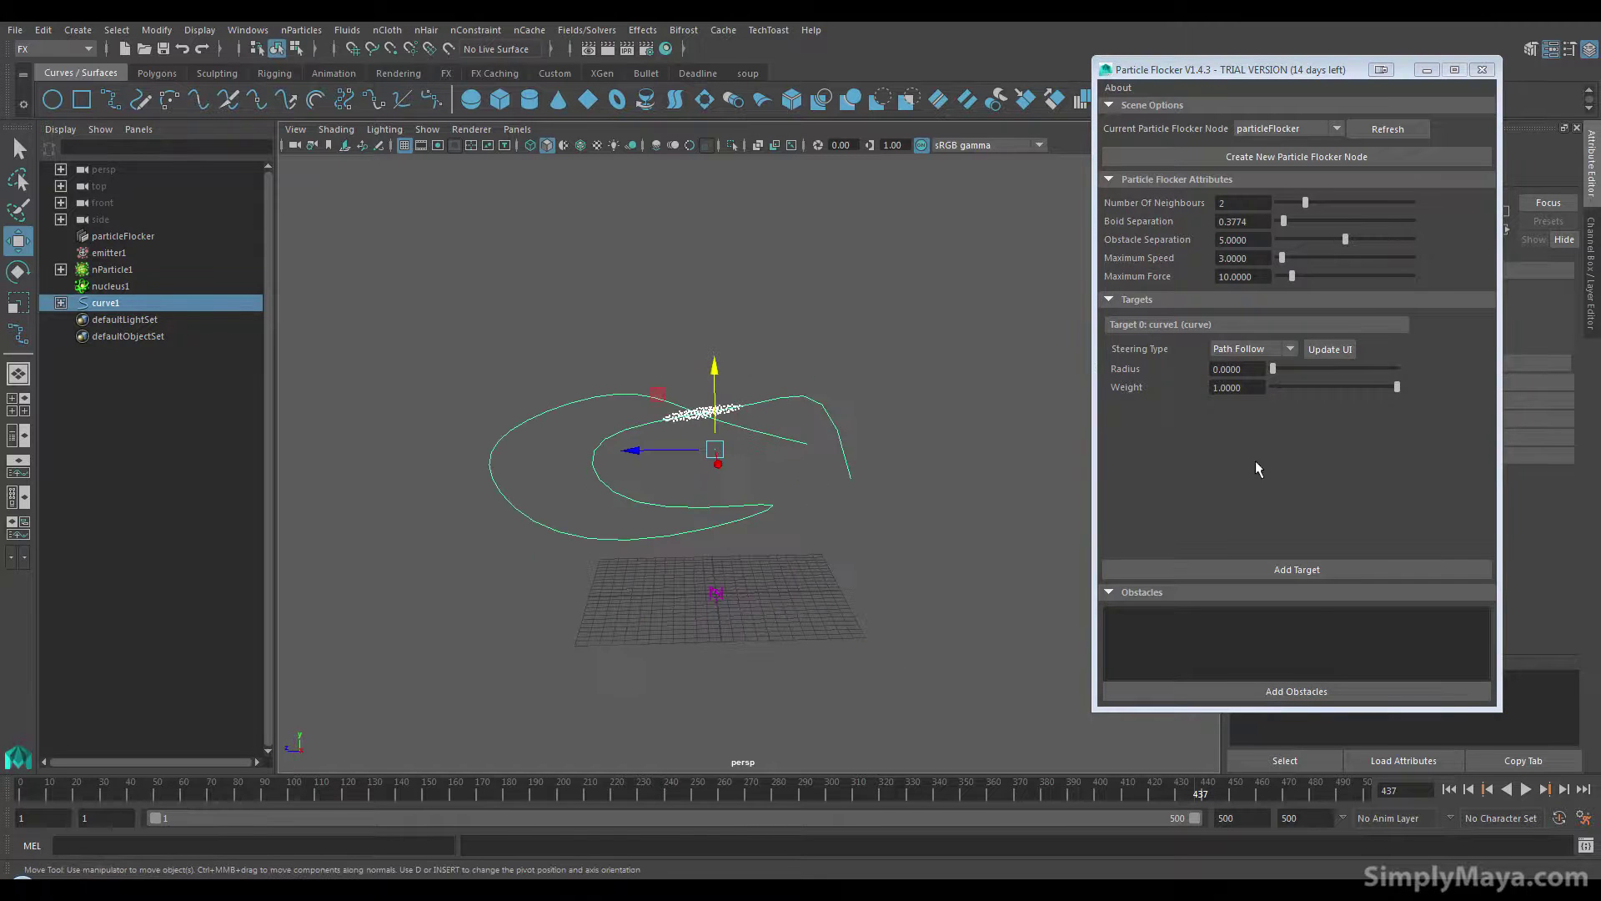
alt+drag(851, 495, 922, 479)
mouse_move(696, 484)
alt+mouse_down()
mouse_move(652, 494)
mouse_move(676, 495)
alt+mouse_up()
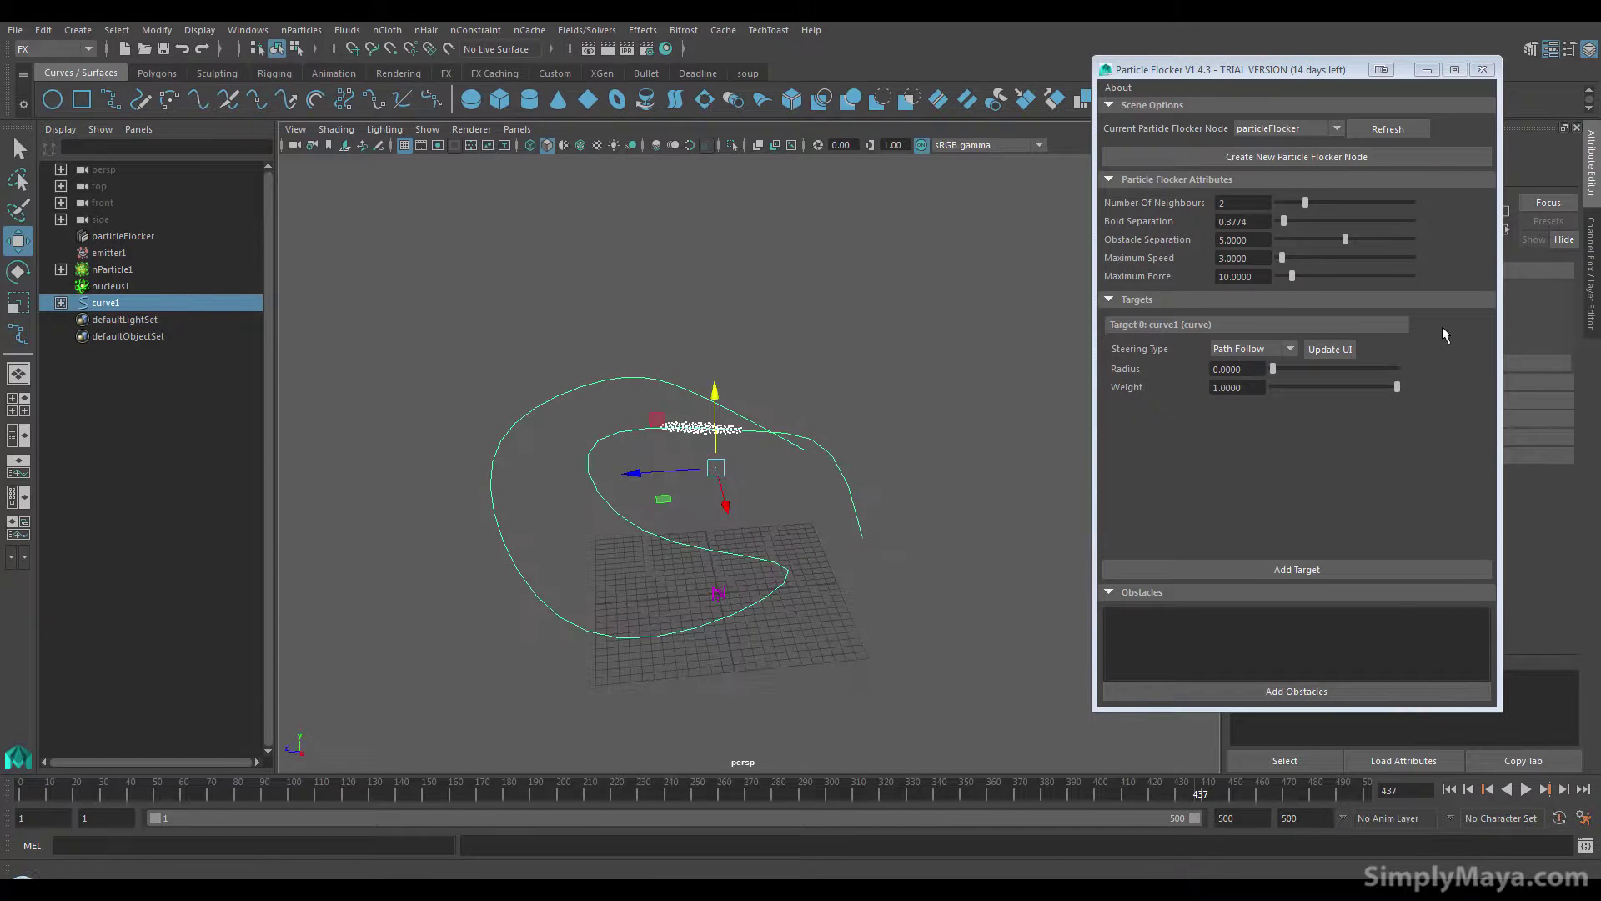
click(1313, 333)
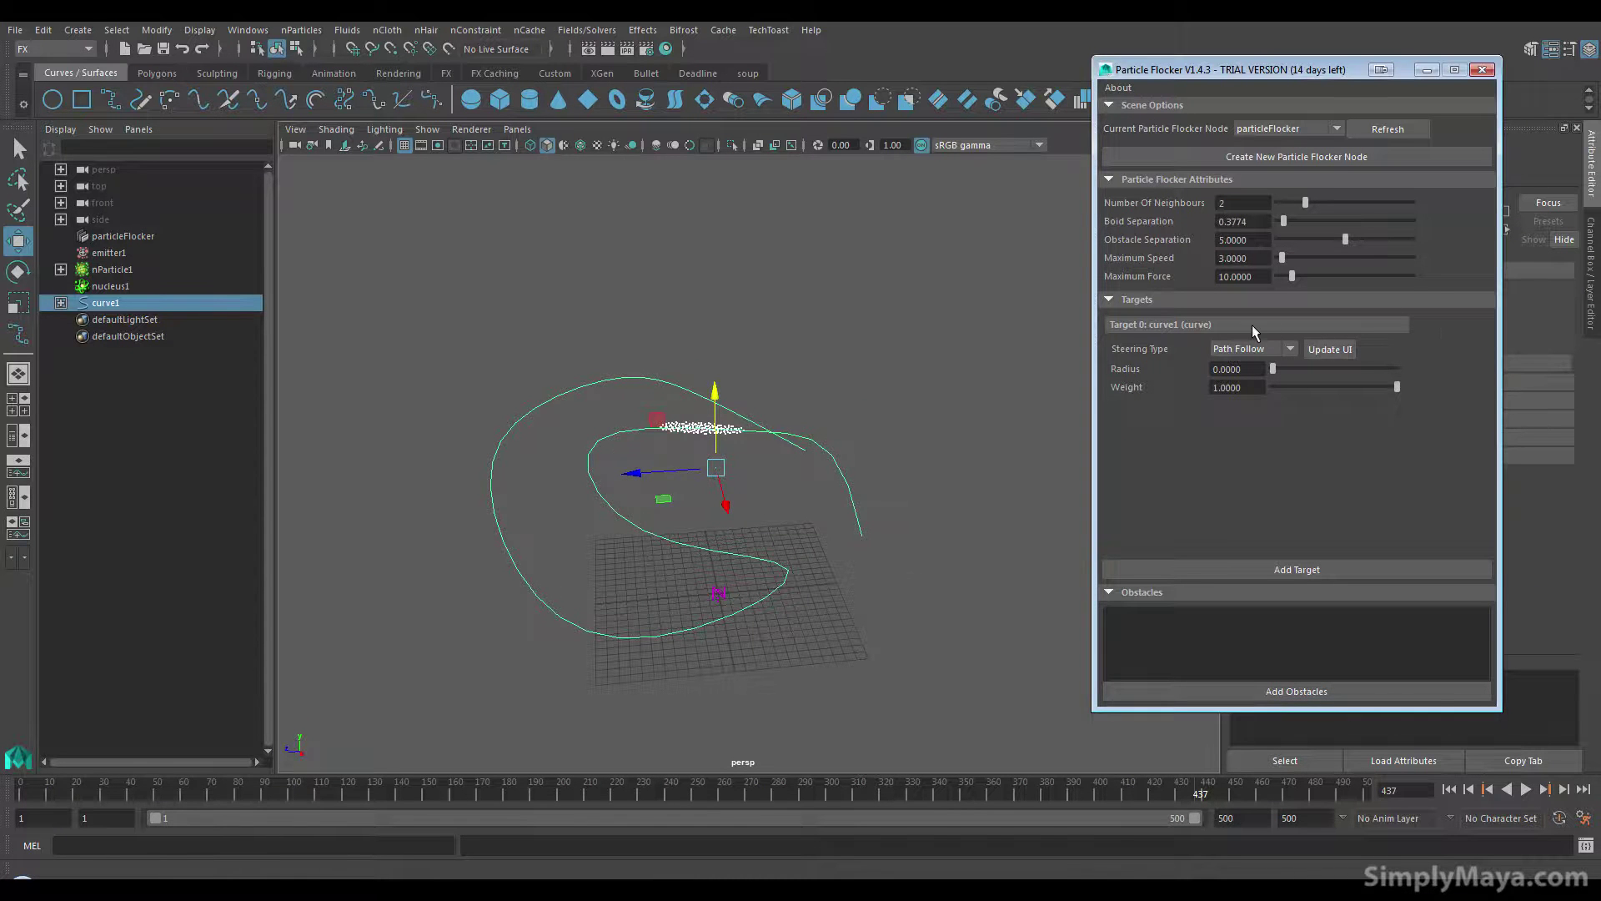
Try removing the flocker target by deleting the curve from the scene, and undo the deletion
click(828, 460)
click(832, 461)
key(Delete)
click(1325, 355)
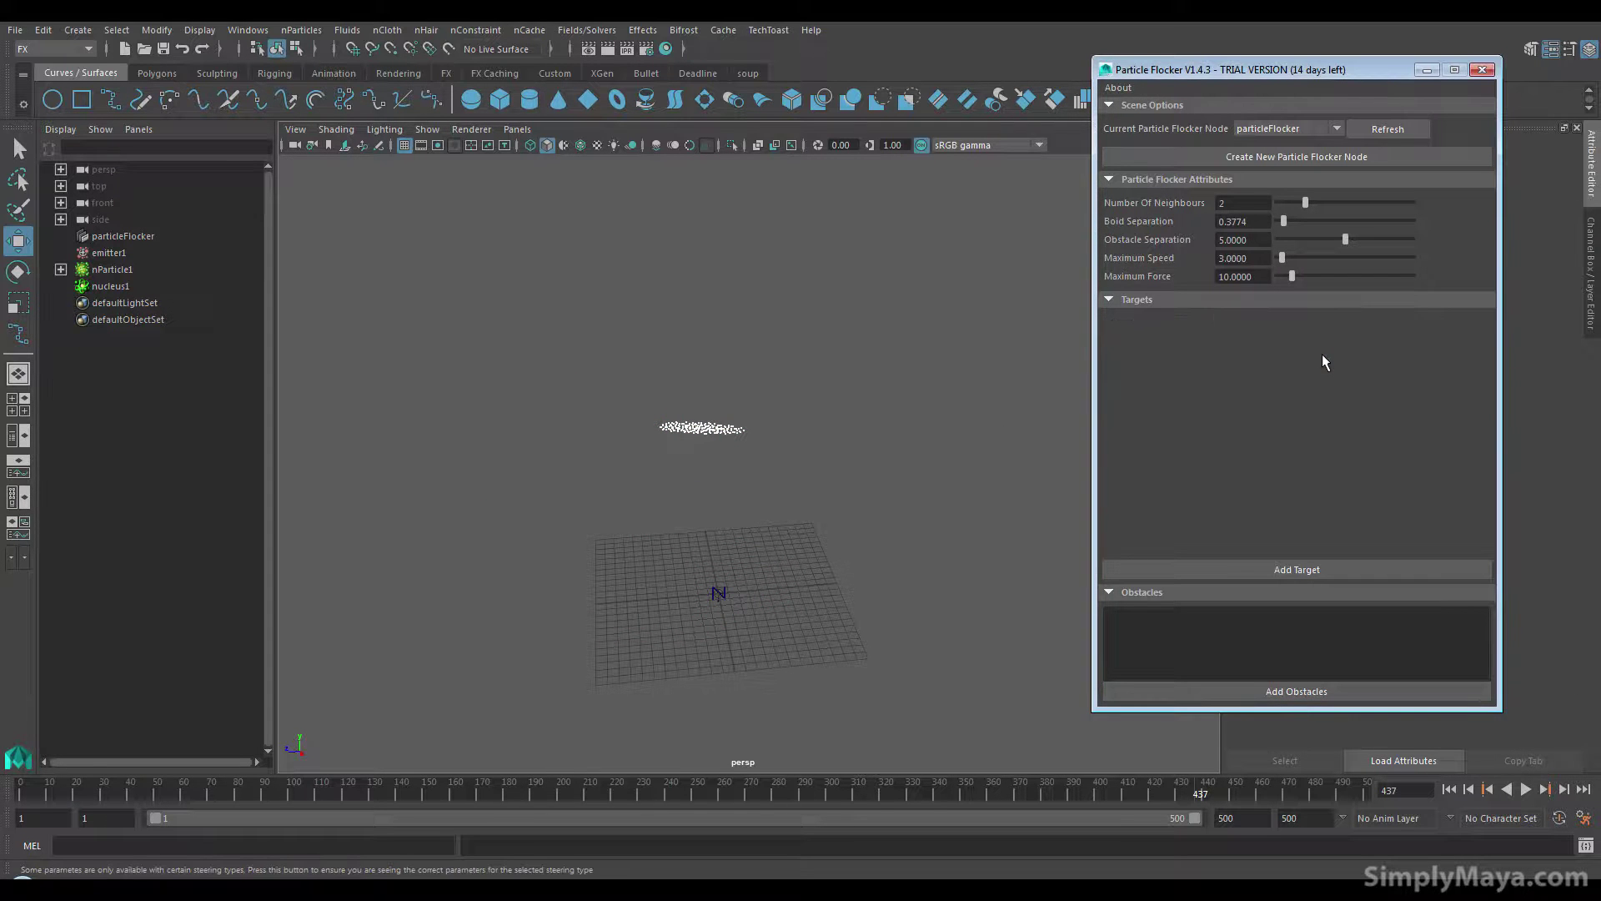
click(815, 430)
key(ctrl+z)
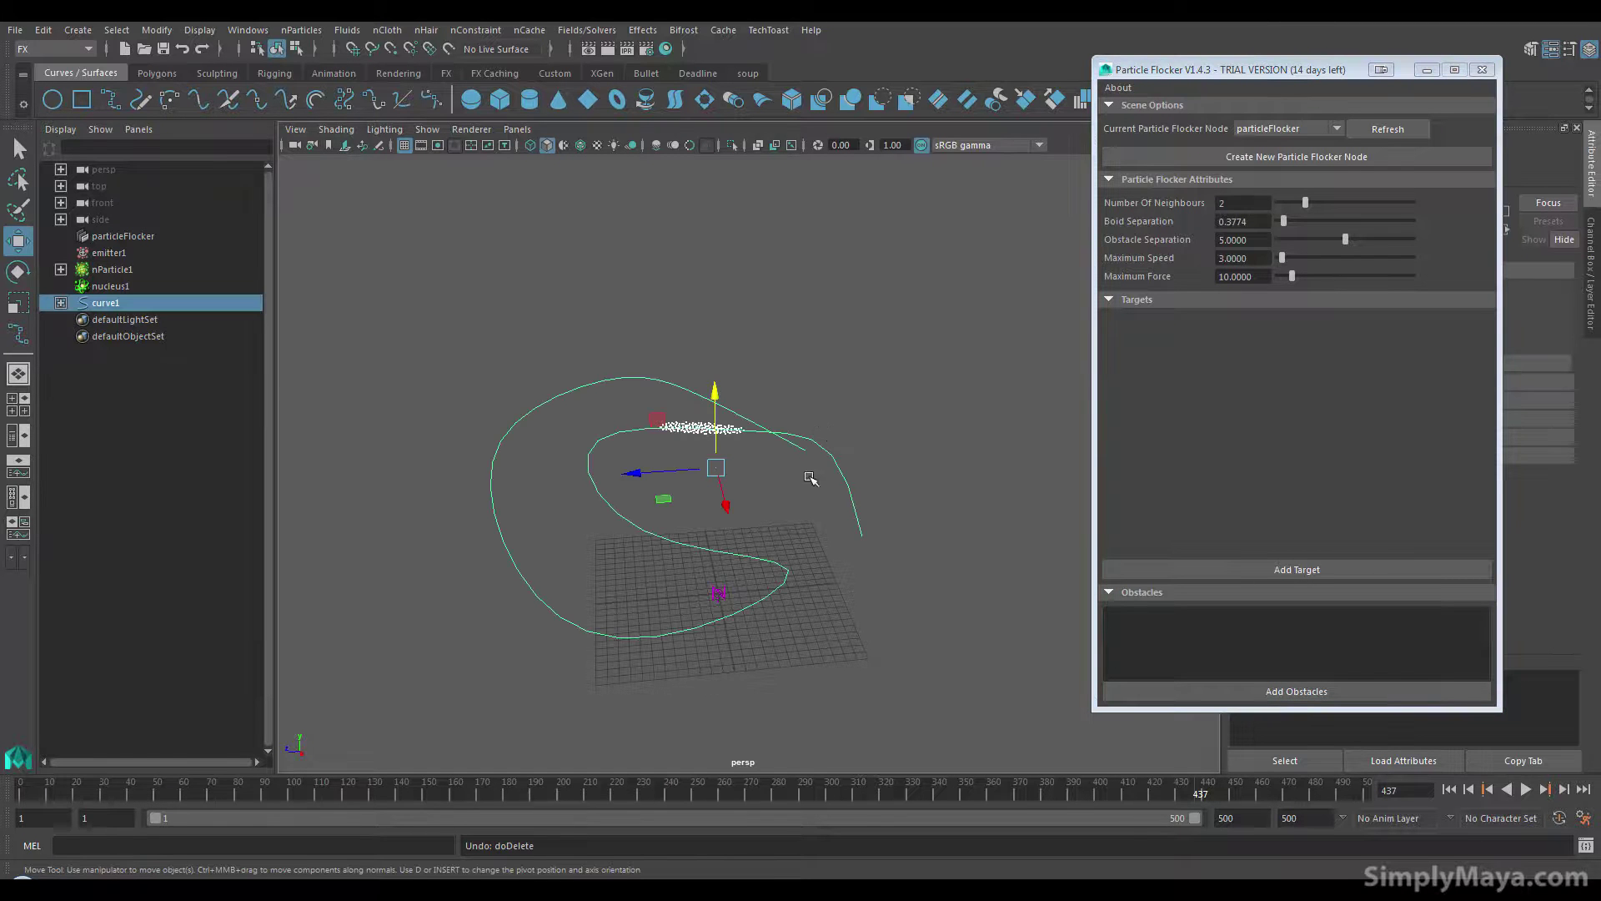
Graph the particleFlocker node with its input and output connections in an enlarged Node Editor
alt+drag(809, 478, 265, 354)
click(751, 512)
click(138, 237)
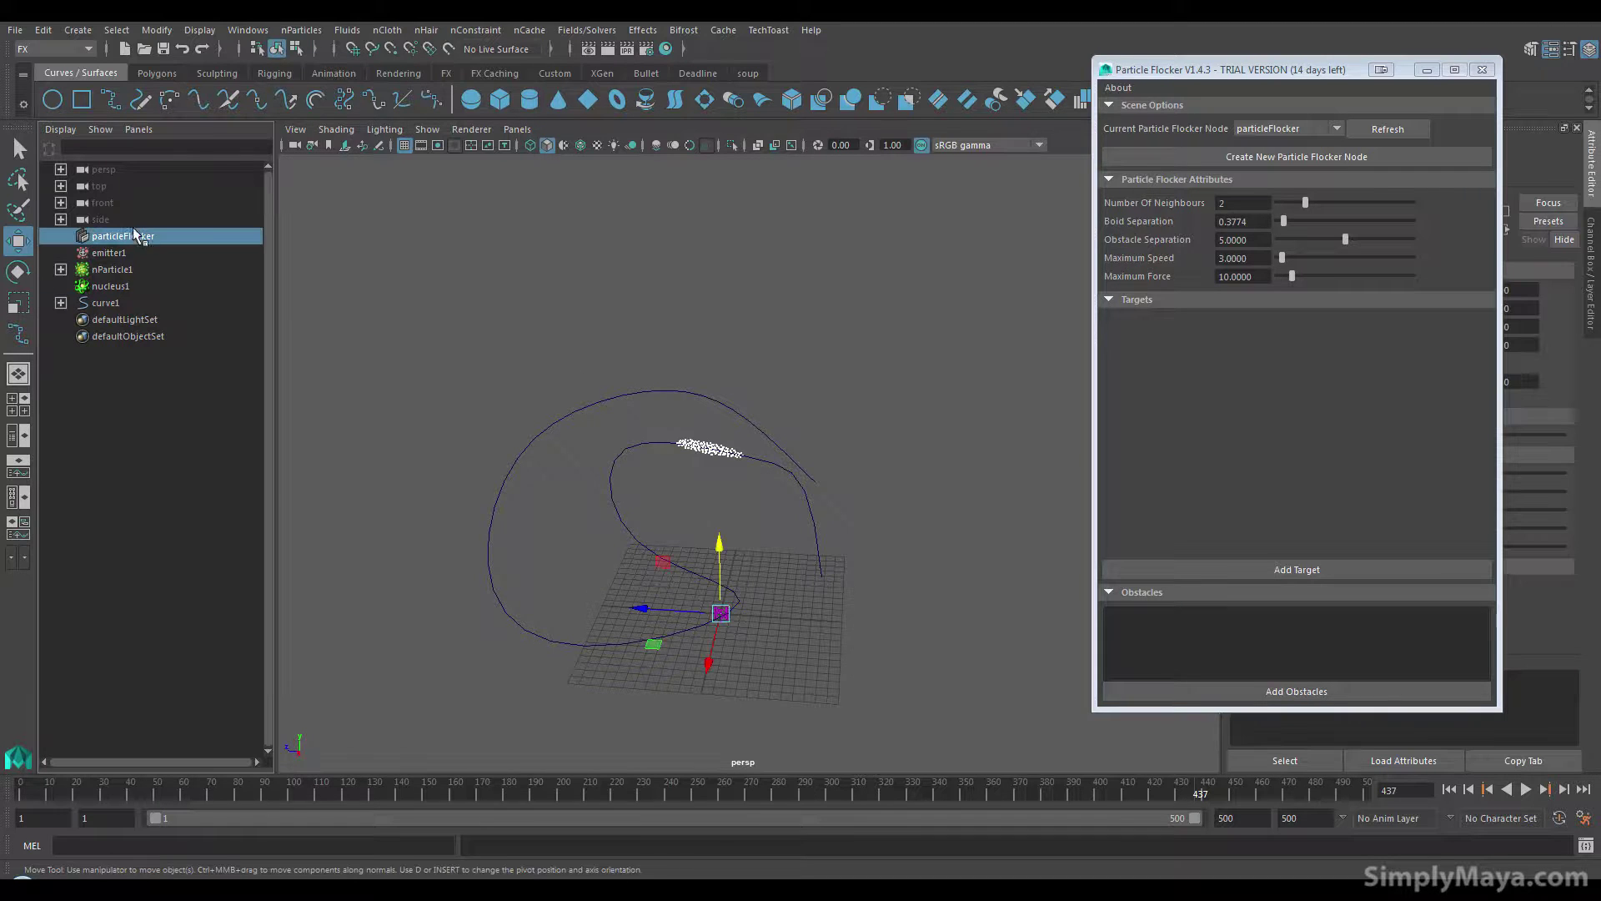
click(264, 31)
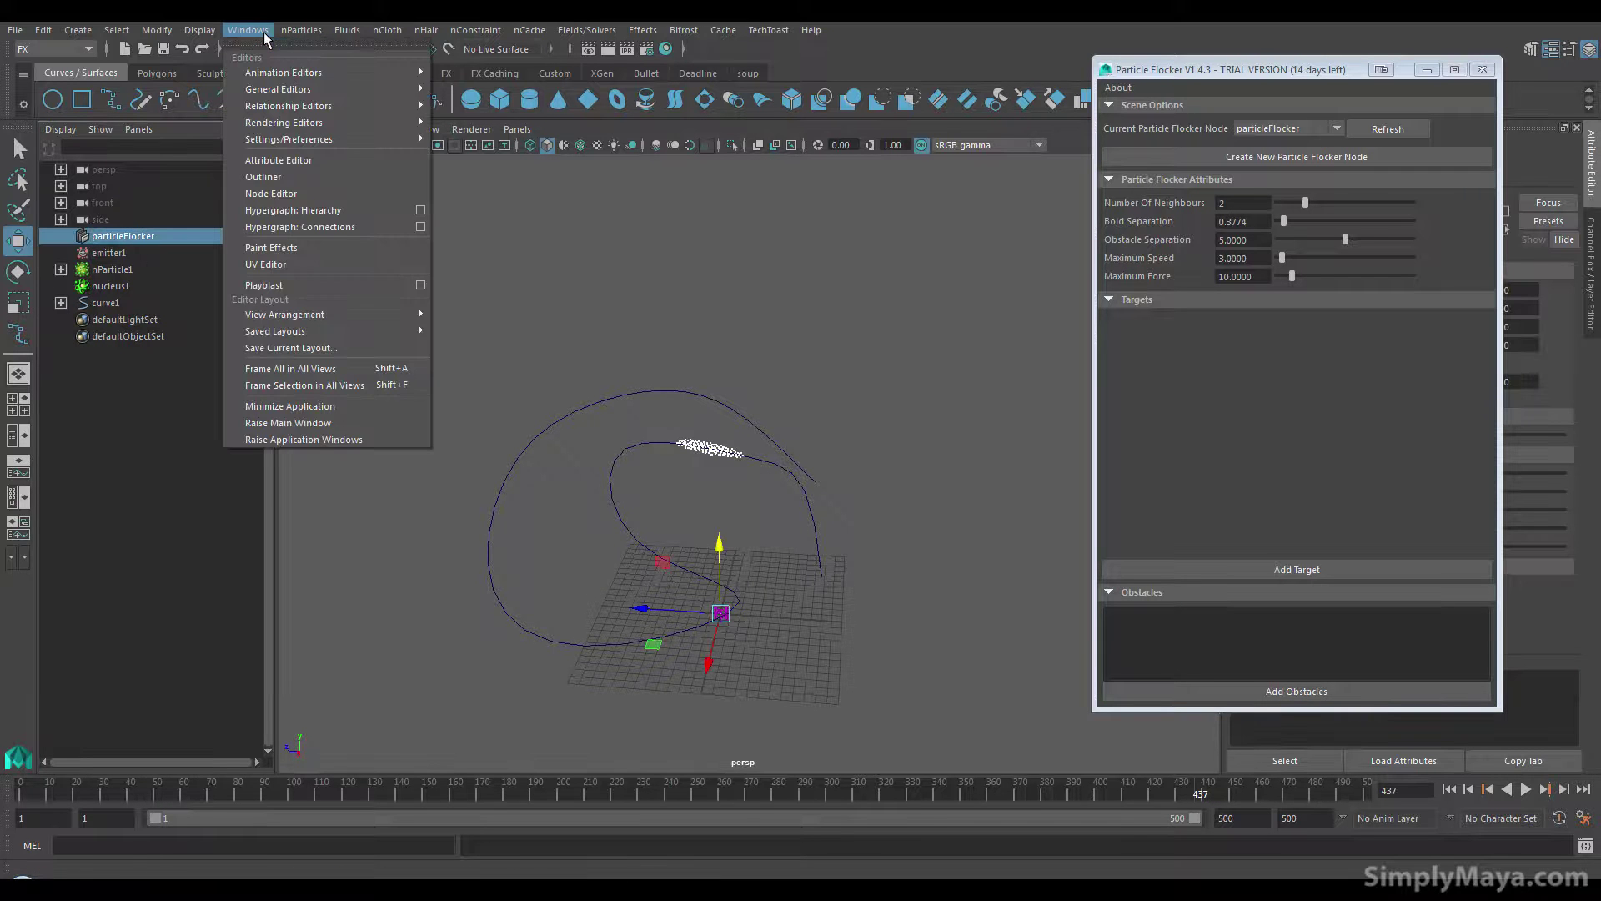
click(300, 193)
click(1039, 468)
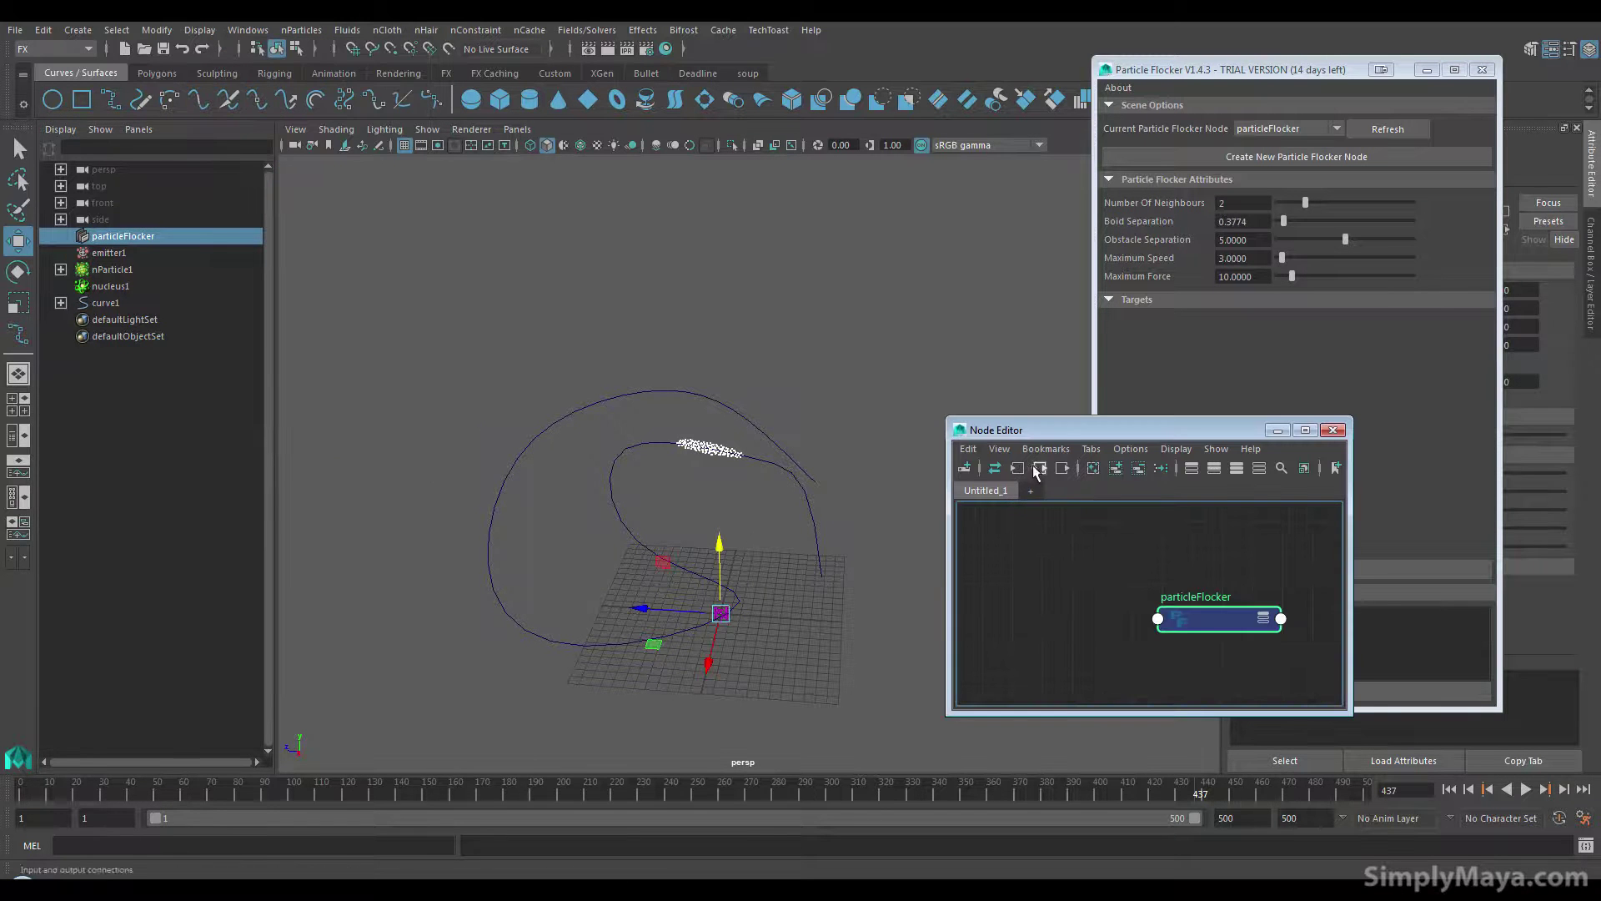
drag(1344, 713, 1482, 807)
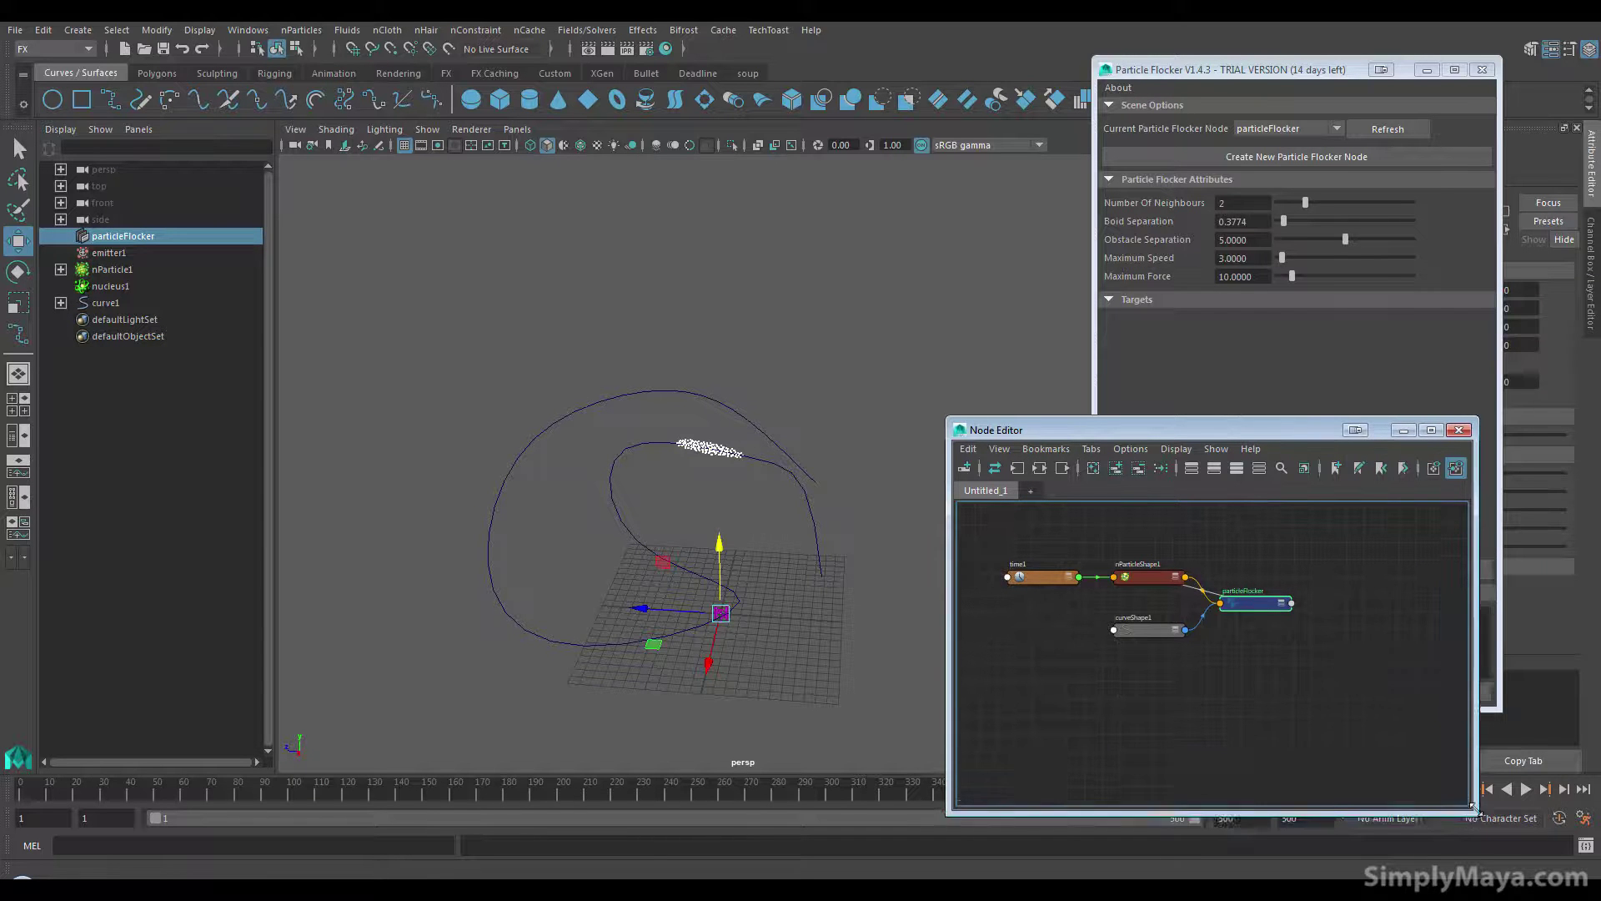
Rearrange the graphed nodes and expand the particleFlocker node to show its connected attributes
drag(1261, 603, 1305, 707)
alt+middle_drag(1170, 667, 1134, 631)
scroll(1130, 674, up, 4)
click(1092, 533)
drag(1084, 538, 1126, 744)
click(1431, 691)
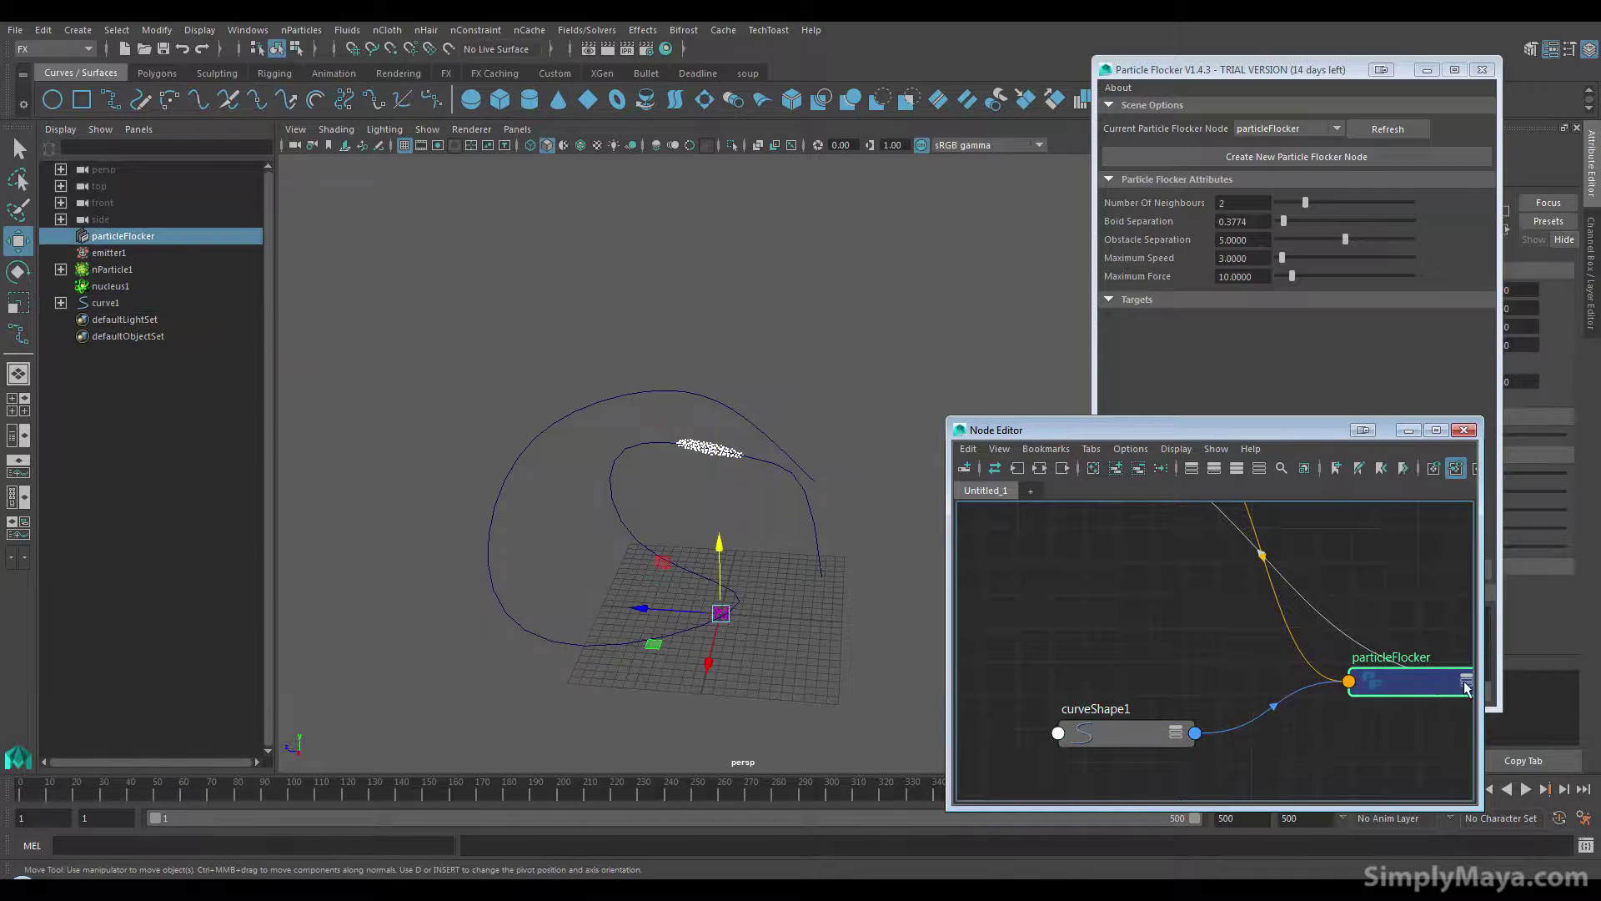
click(1464, 682)
Delete the connection from curveShape1 to particleFlocker's Target attribute, close the Node Editor and refresh the flocker settings
alt+middle_drag(1268, 644, 1214, 543)
drag(1193, 604, 1249, 723)
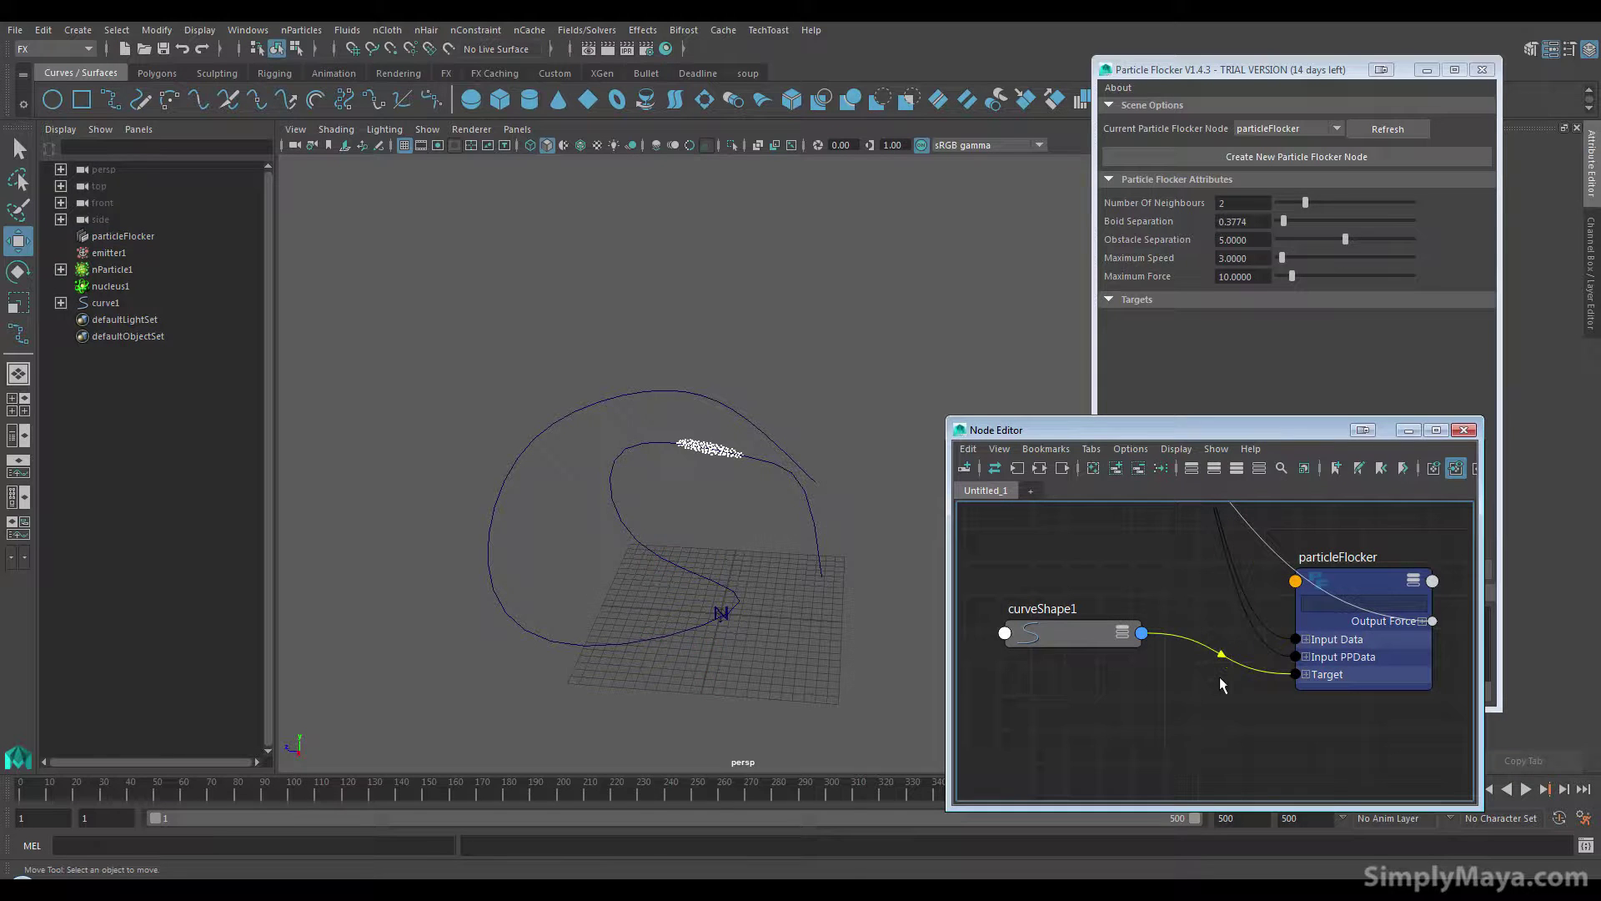
key(Delete)
drag(1224, 450, 1053, 595)
click(1292, 587)
click(1405, 121)
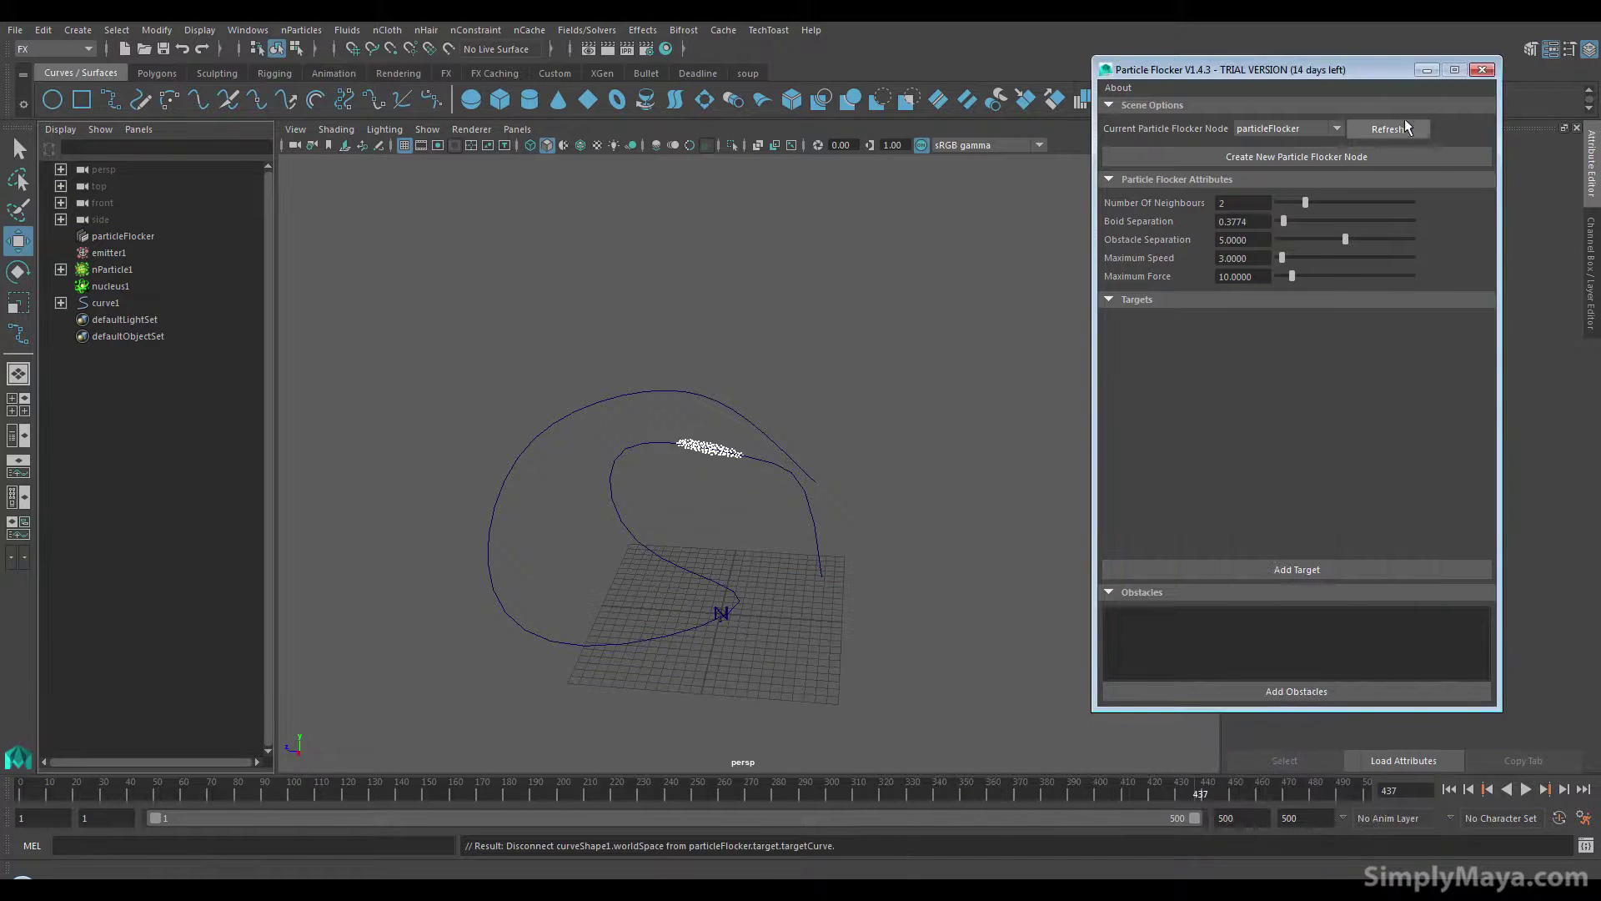
Play the simulation from frame 1 with no target and watch up close how the particles move around the emitter
alt+drag(734, 511, 704, 547)
click(1449, 790)
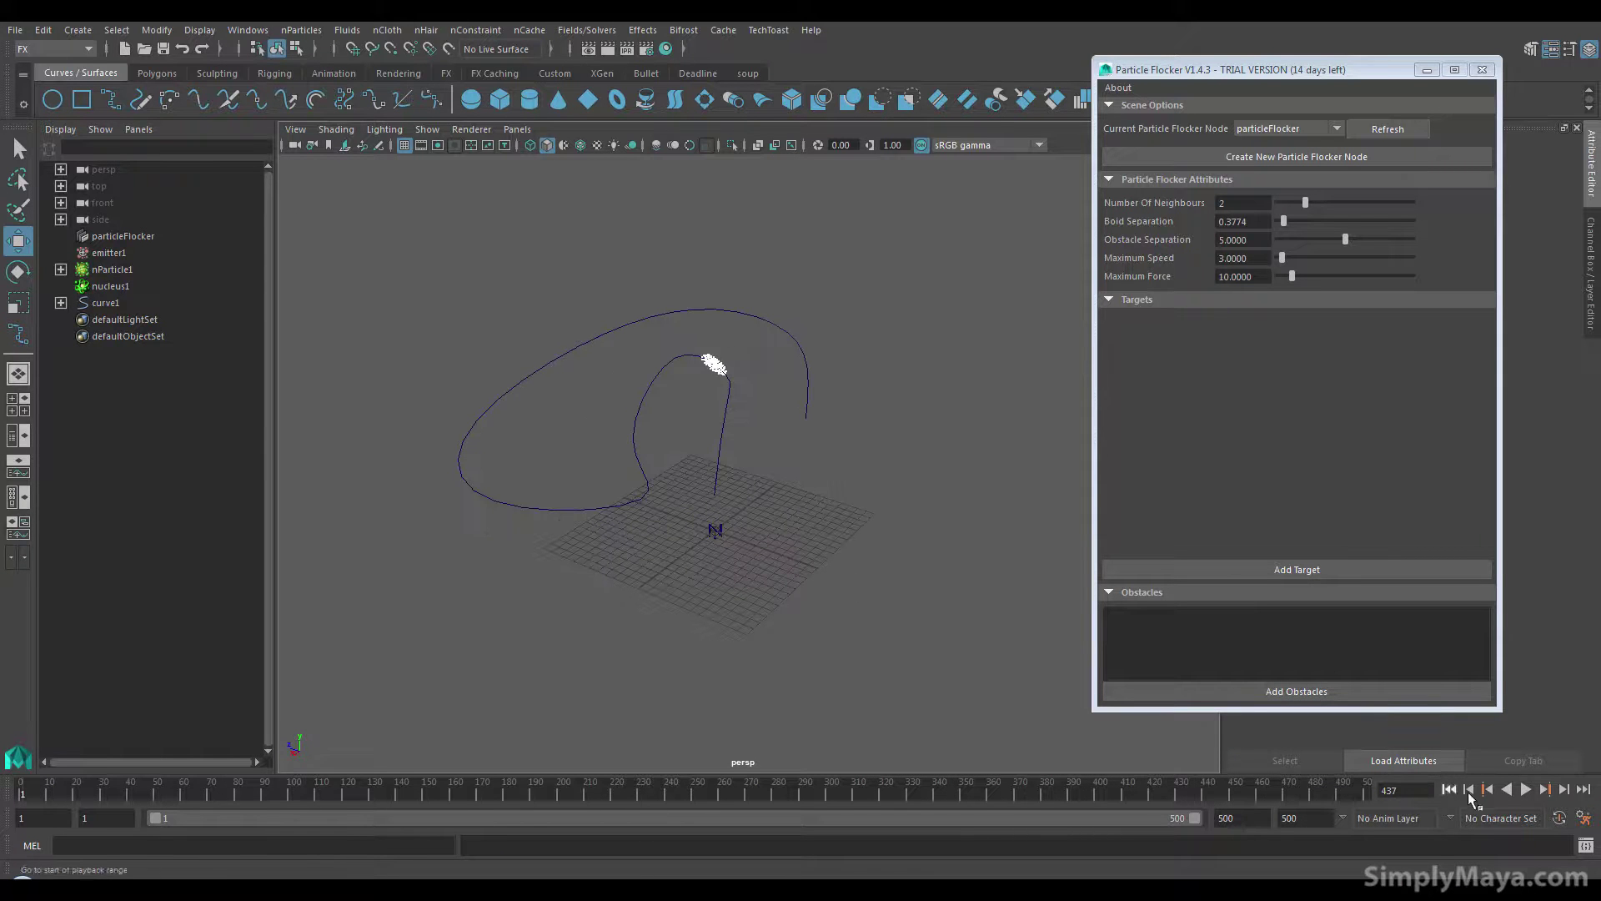
click(1470, 792)
click(1526, 790)
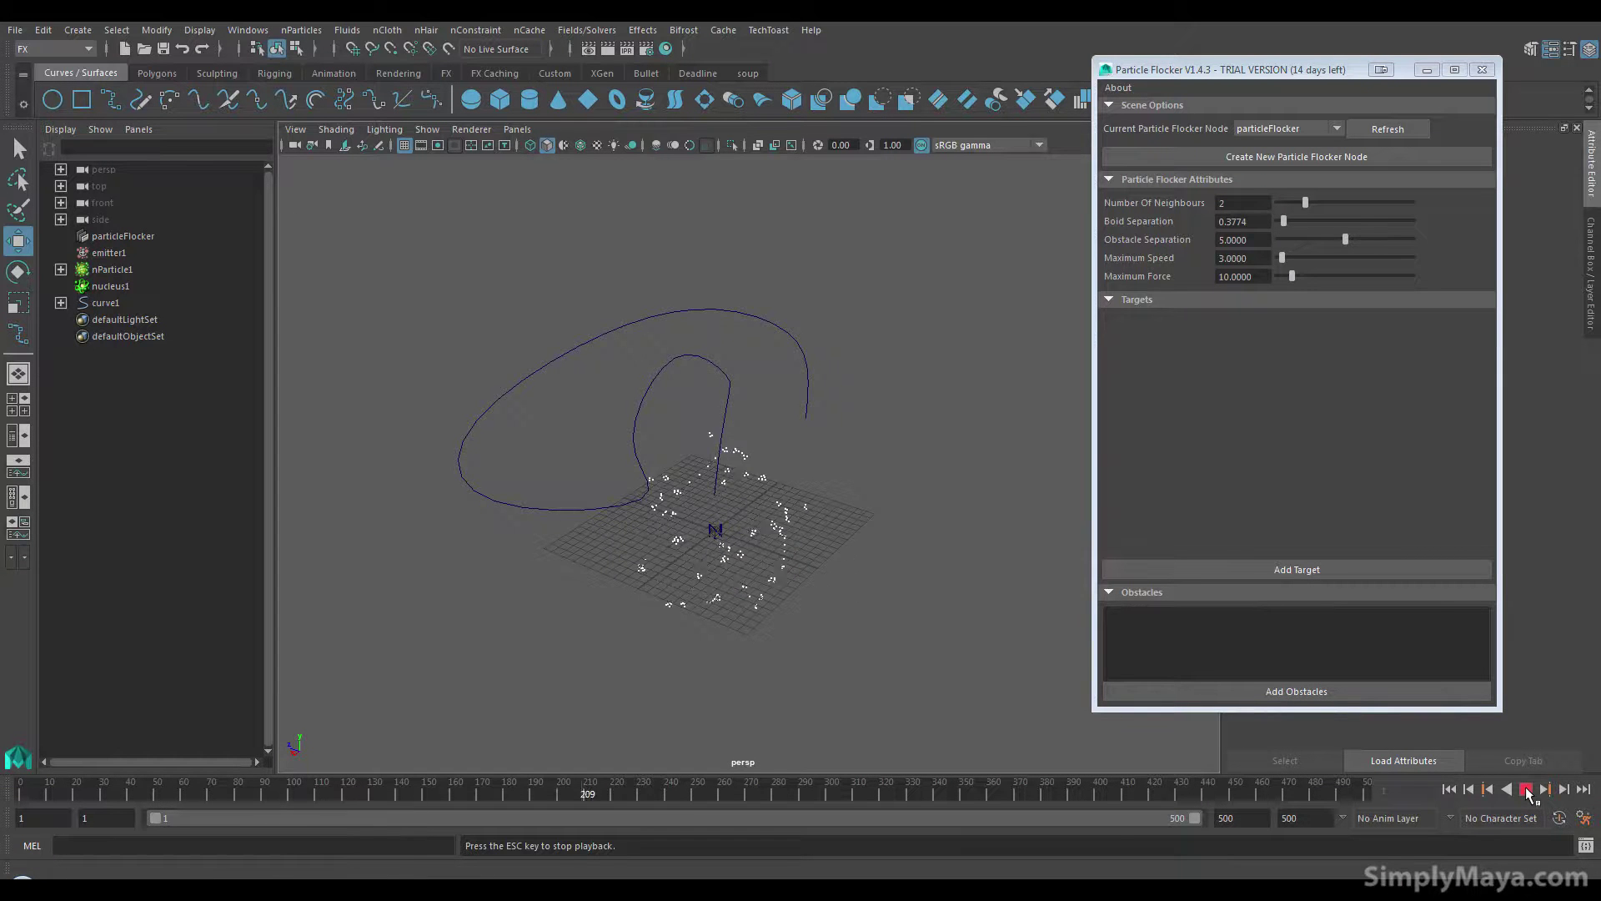
alt+drag(990, 664, 861, 658)
scroll(861, 657, up, 5)
alt+middle_drag(842, 584, 819, 461)
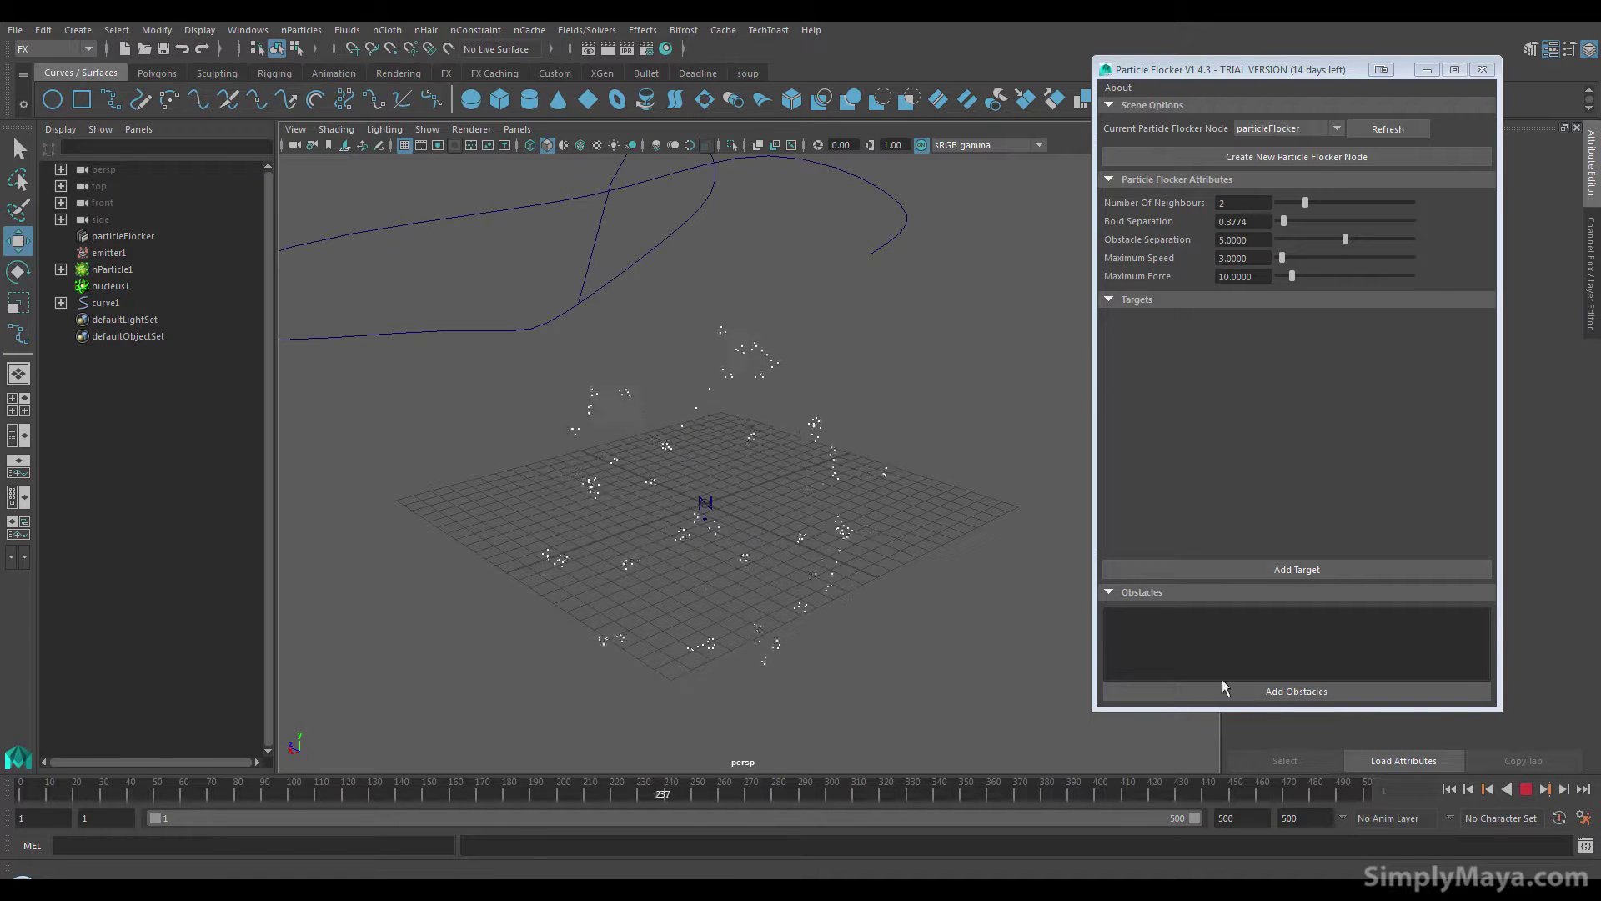
key(Escape)
Replay the untargeted simulation up to frame 155, viewing it from other angles, and rewind to frame 1
alt+drag(733, 575, 842, 565)
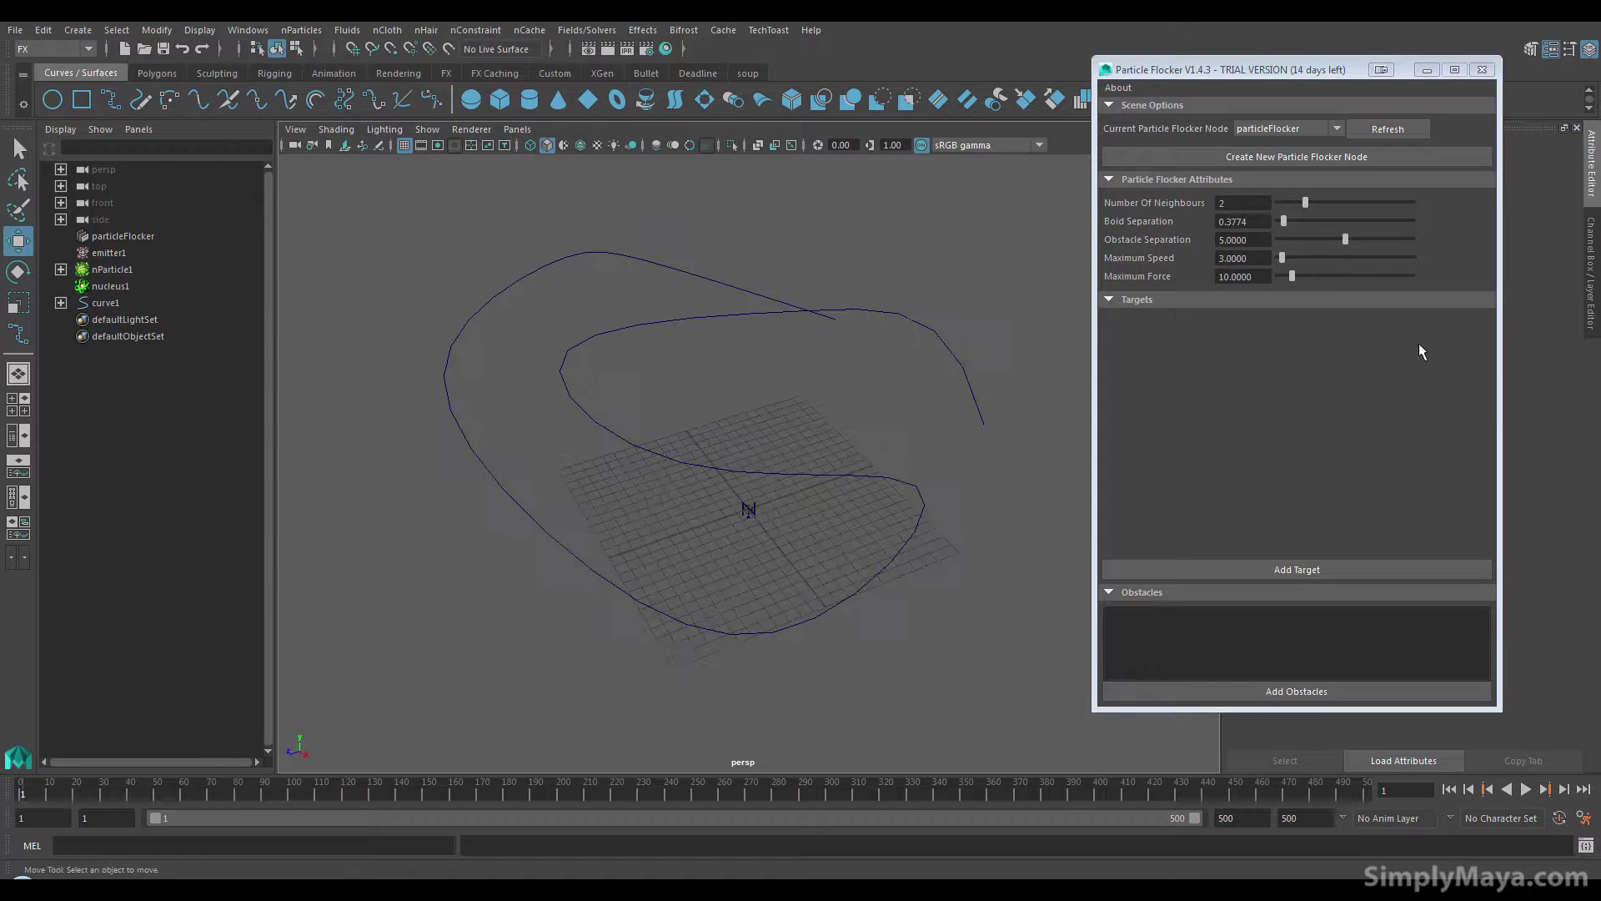
alt+drag(811, 510, 883, 331)
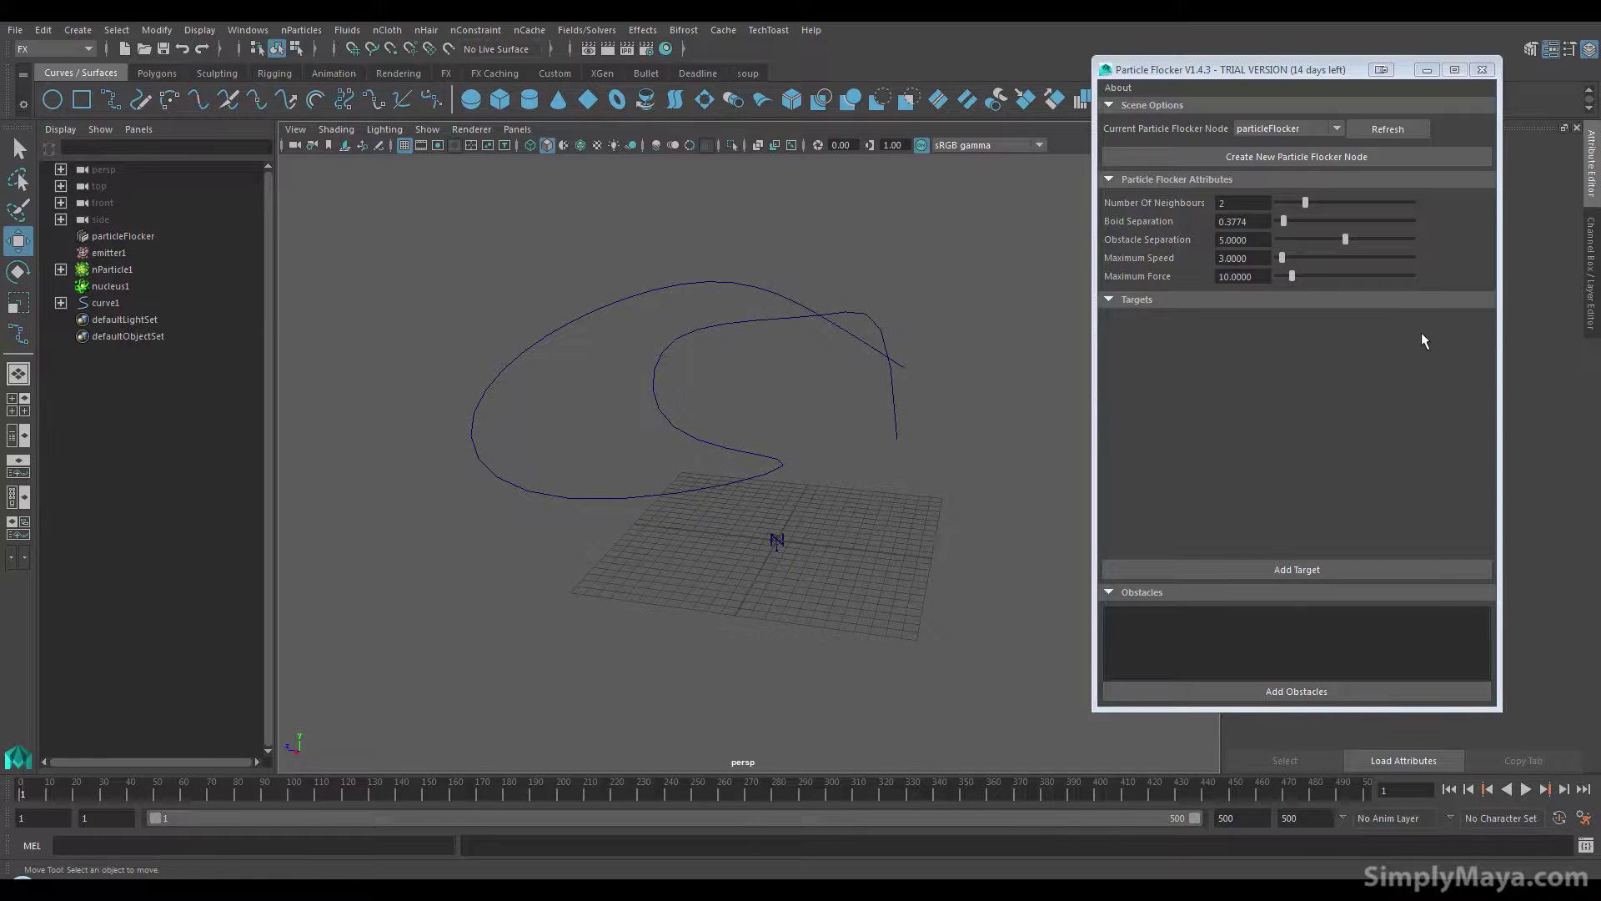
alt+drag(938, 491, 965, 600)
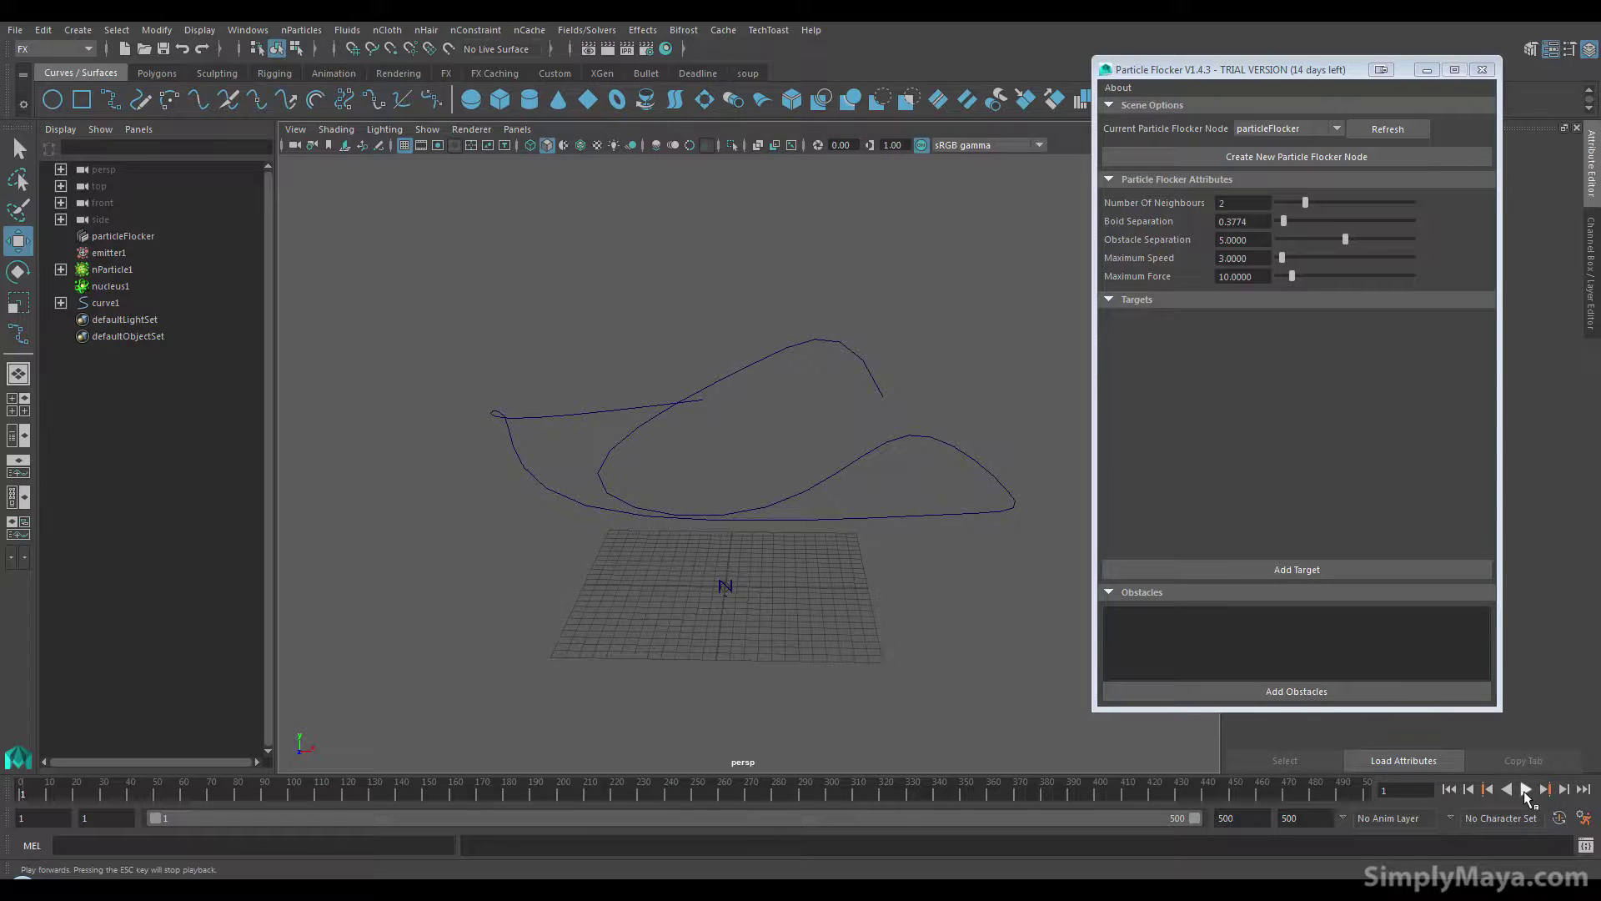
click(1526, 790)
alt+drag(965, 647, 929, 654)
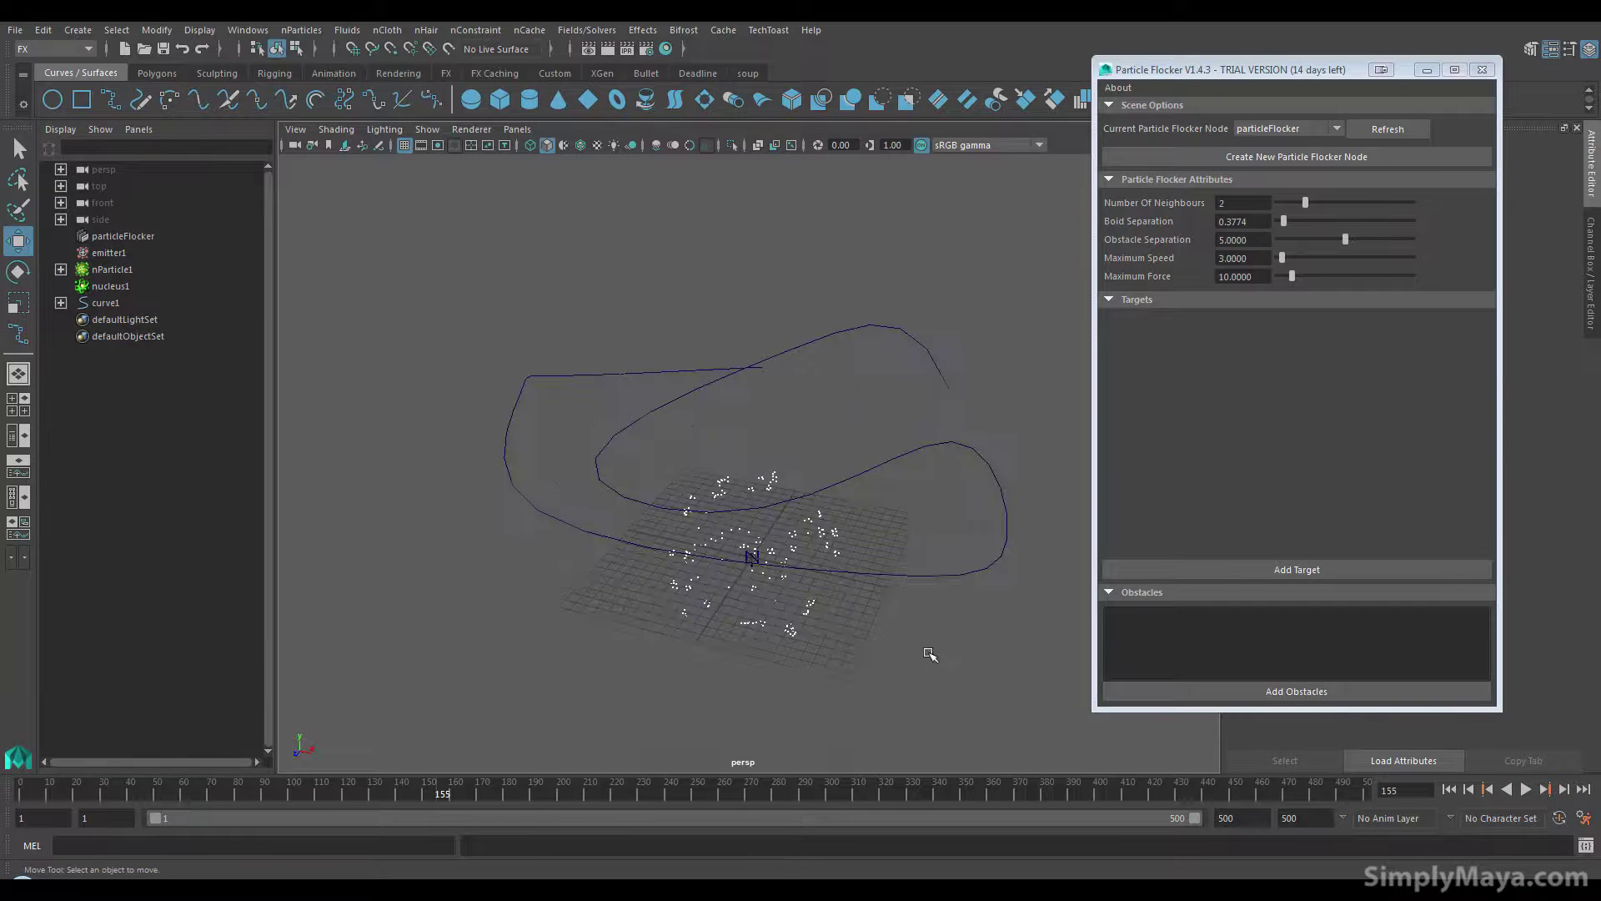
click(1448, 789)
Create a locator at the centre of the grid
alt+drag(885, 605, 819, 620)
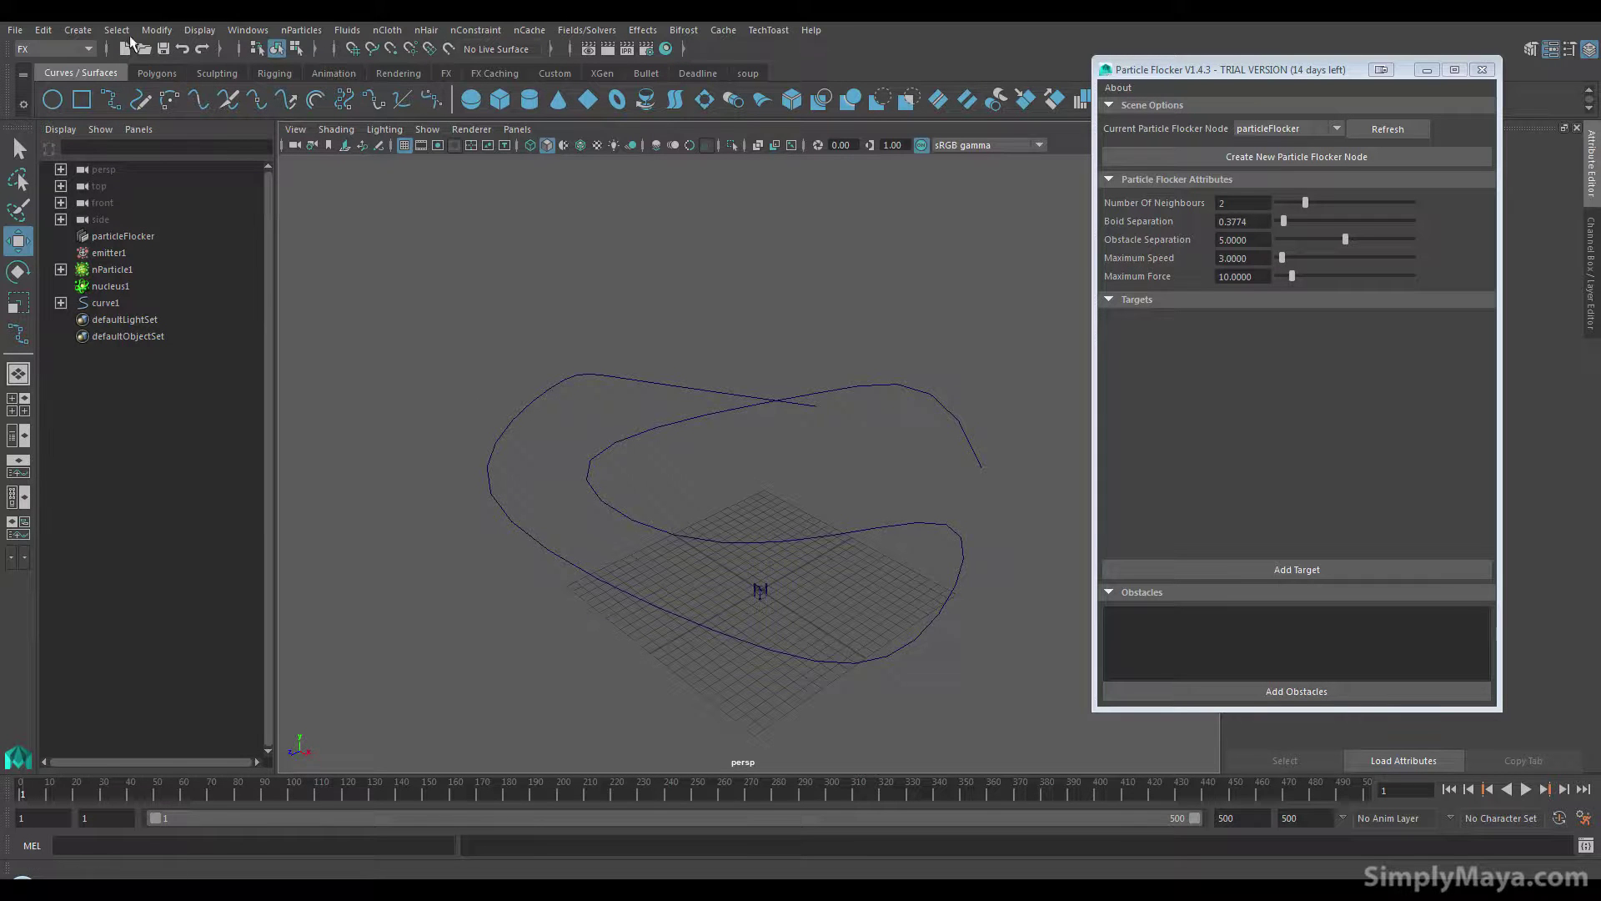
click(79, 30)
click(92, 252)
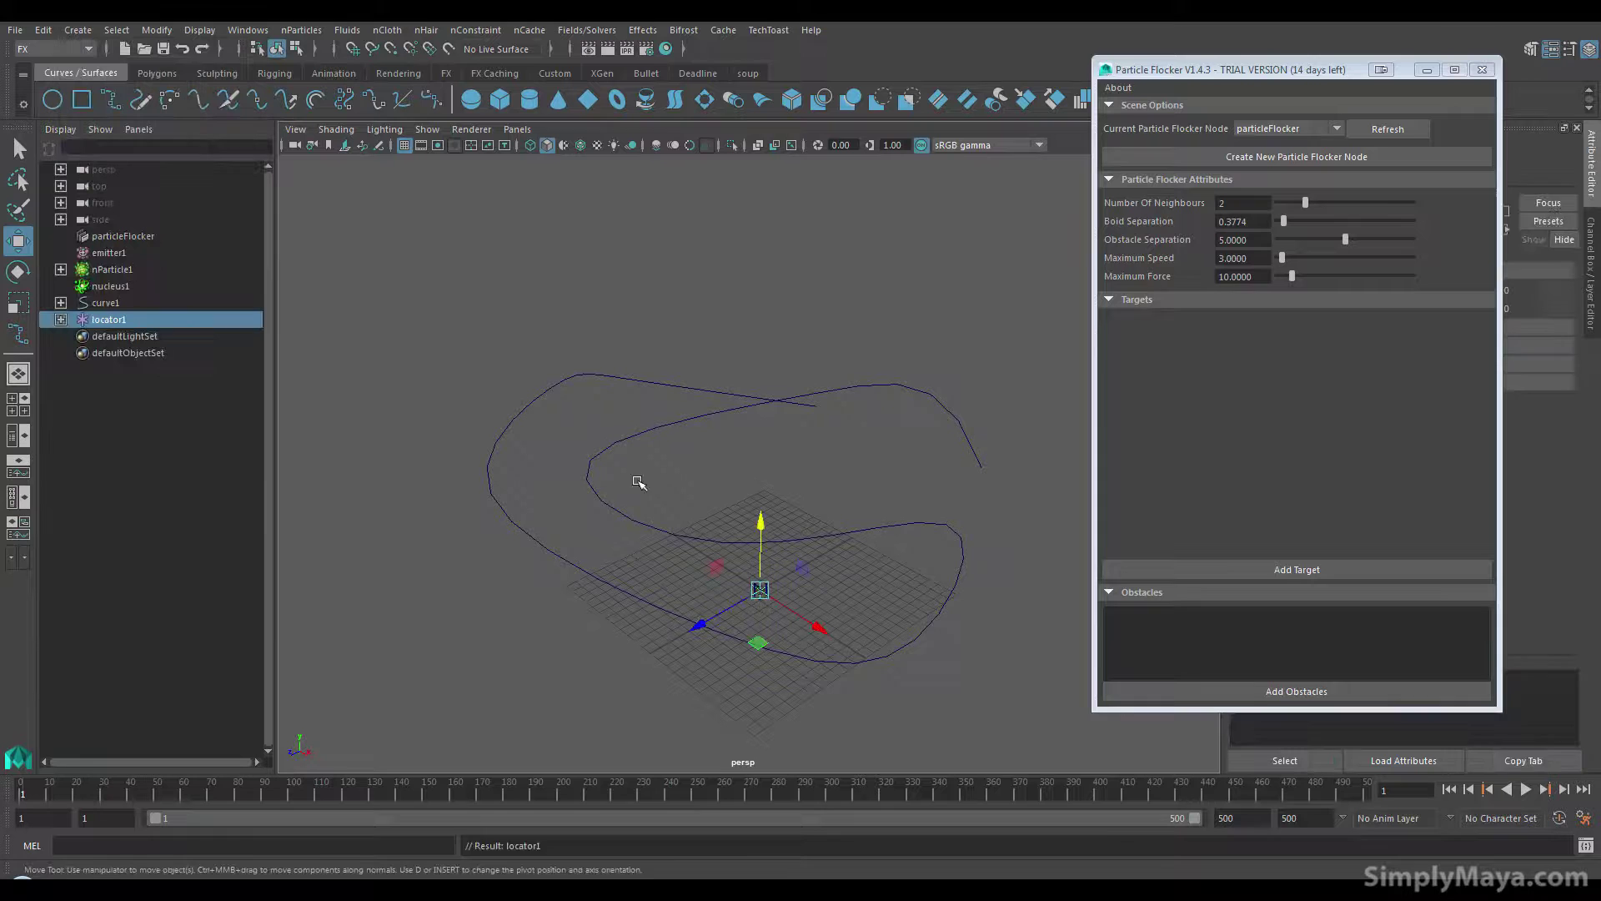
Raise the locator about 10.3 cm above the grid centre and add it as the flocker's target
alt+drag(639, 482, 733, 433)
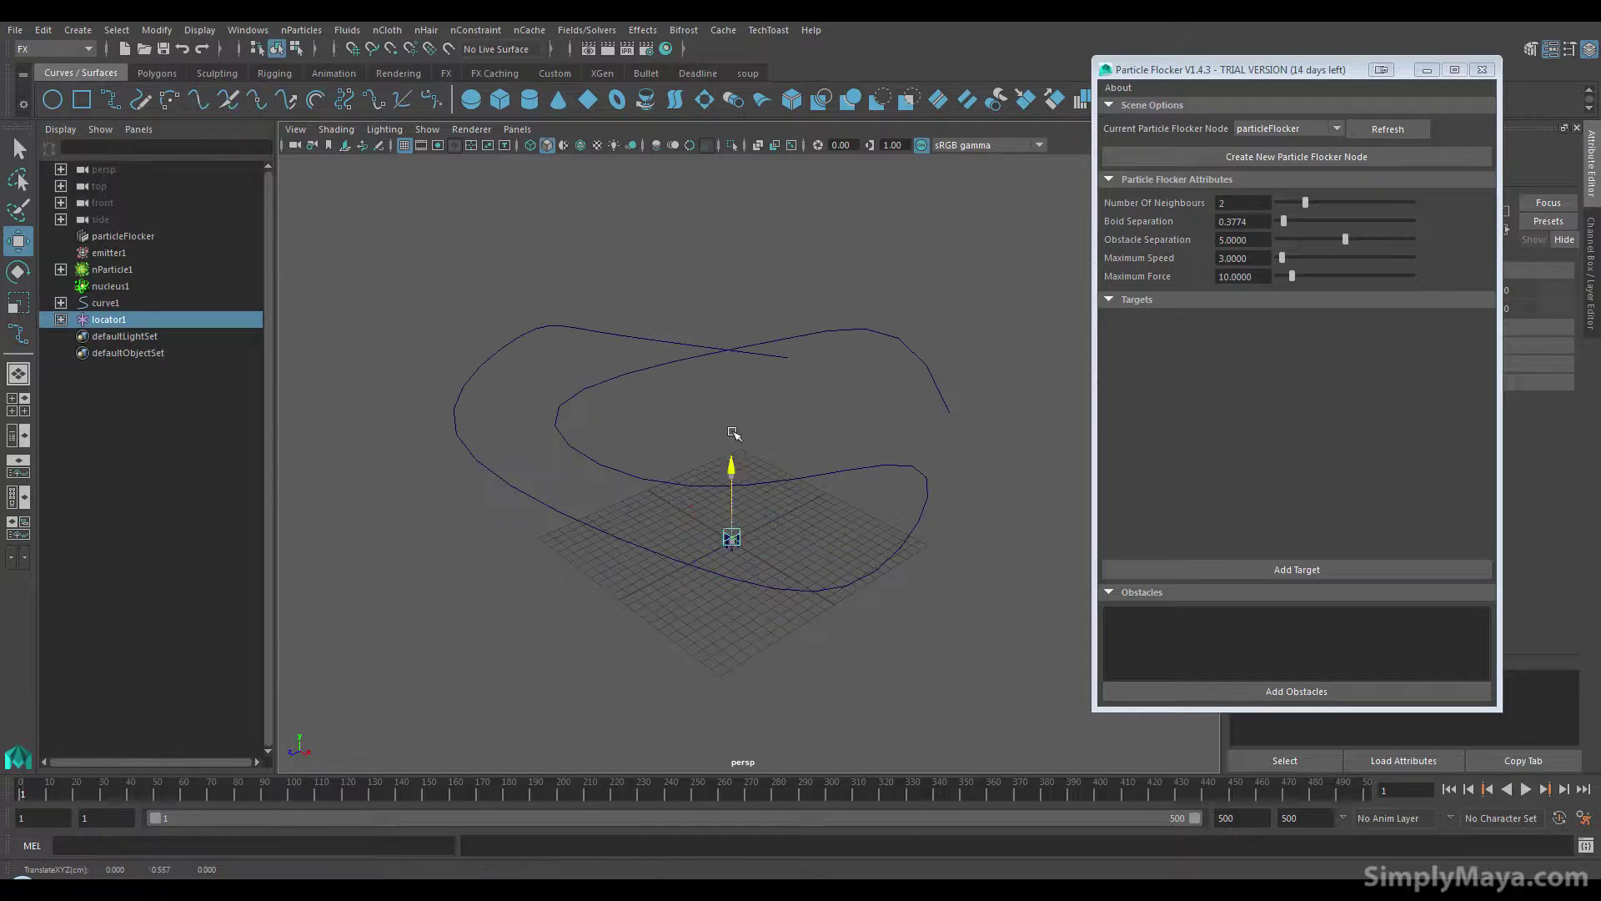
click(1265, 569)
Key the locator at frame 1, and key it at frame 159 moved to about 31 cm in Z and 26 cm in Y
alt+drag(700, 533, 771, 494)
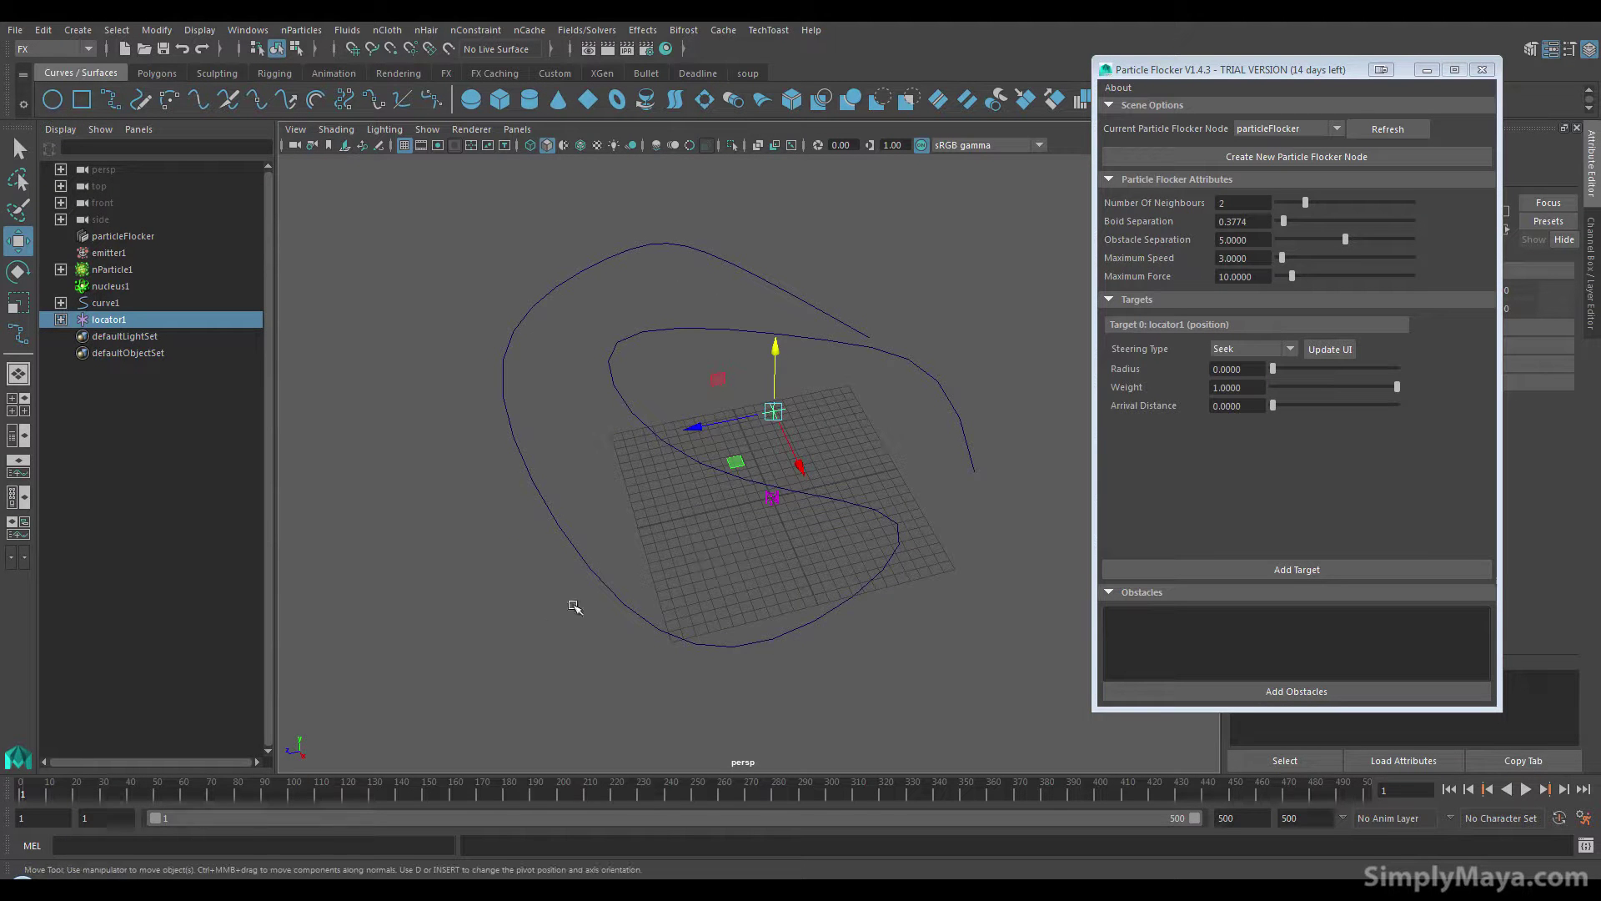
click(780, 410)
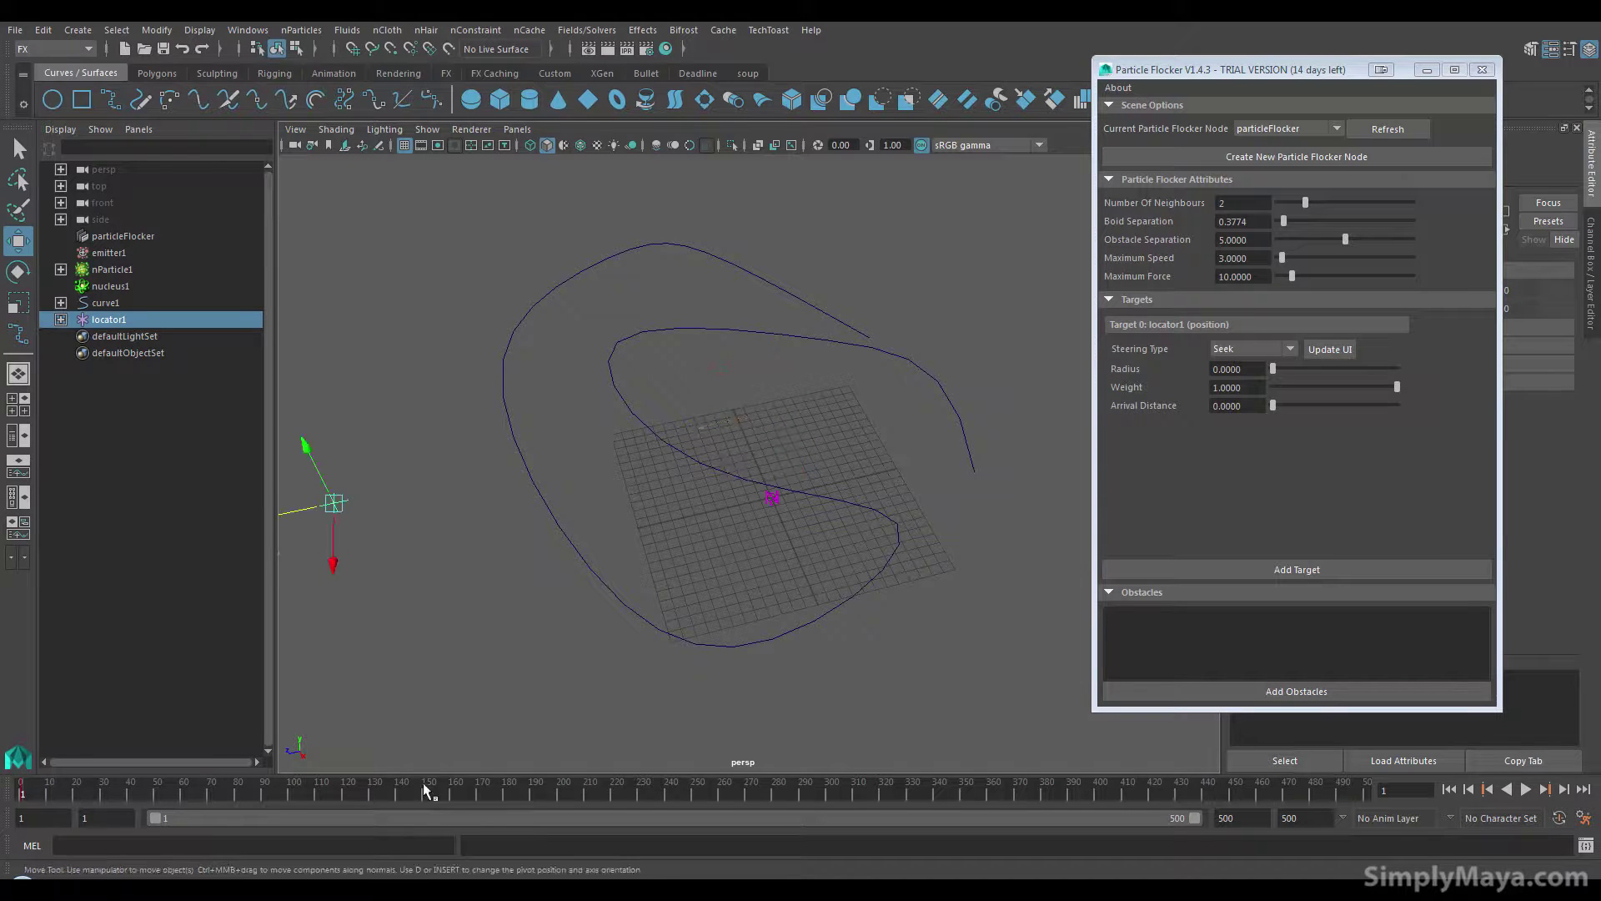
click(451, 788)
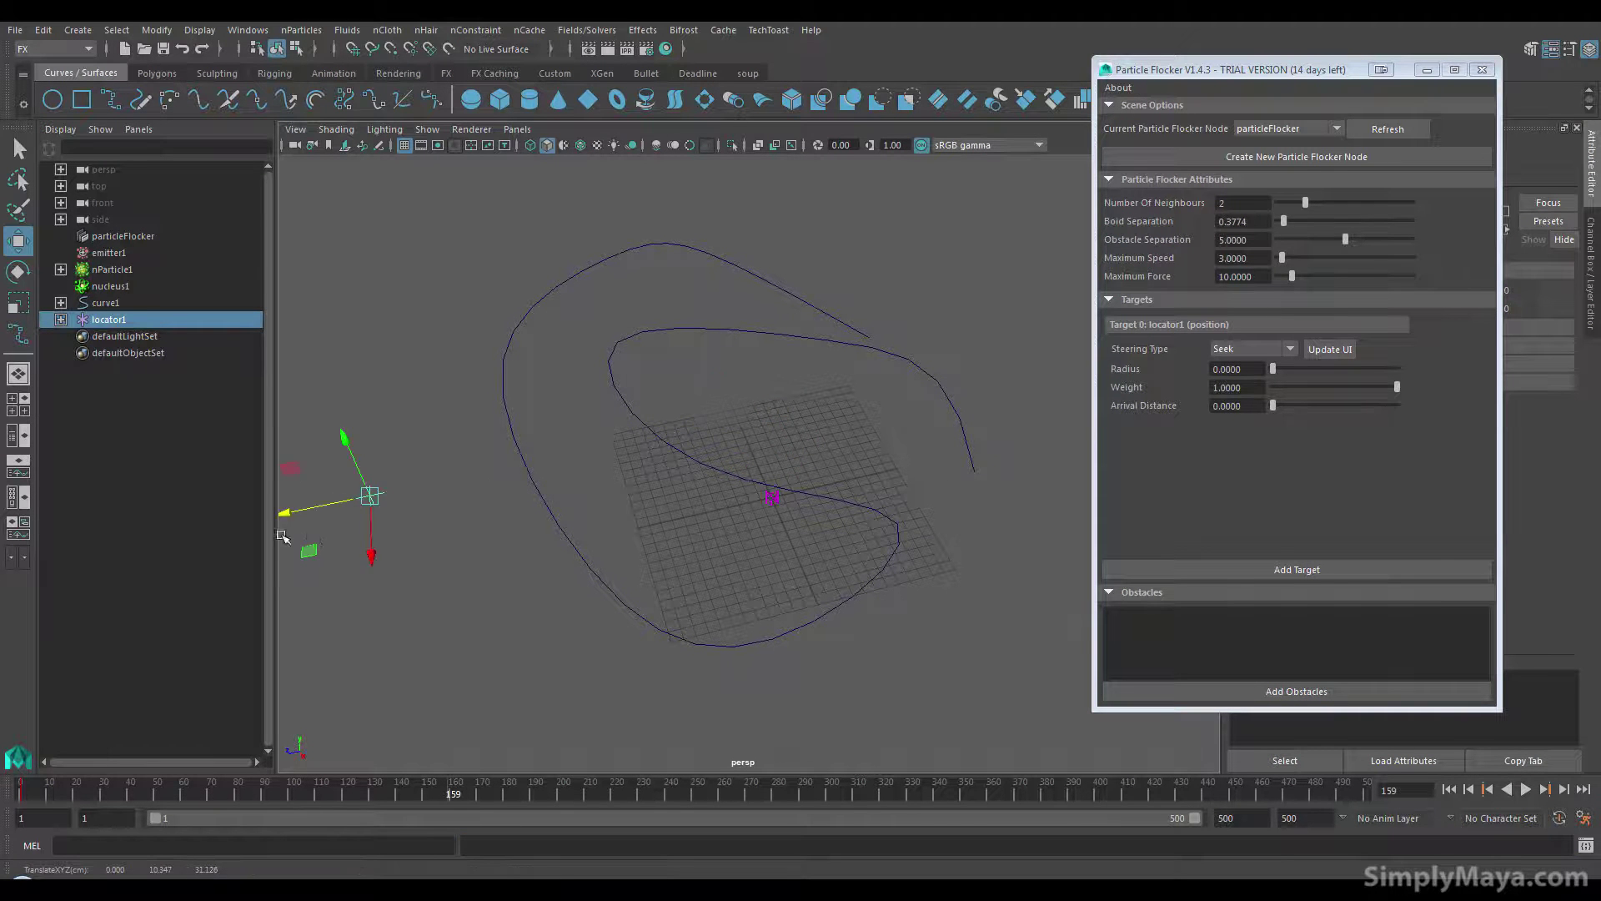
drag(360, 454, 338, 370)
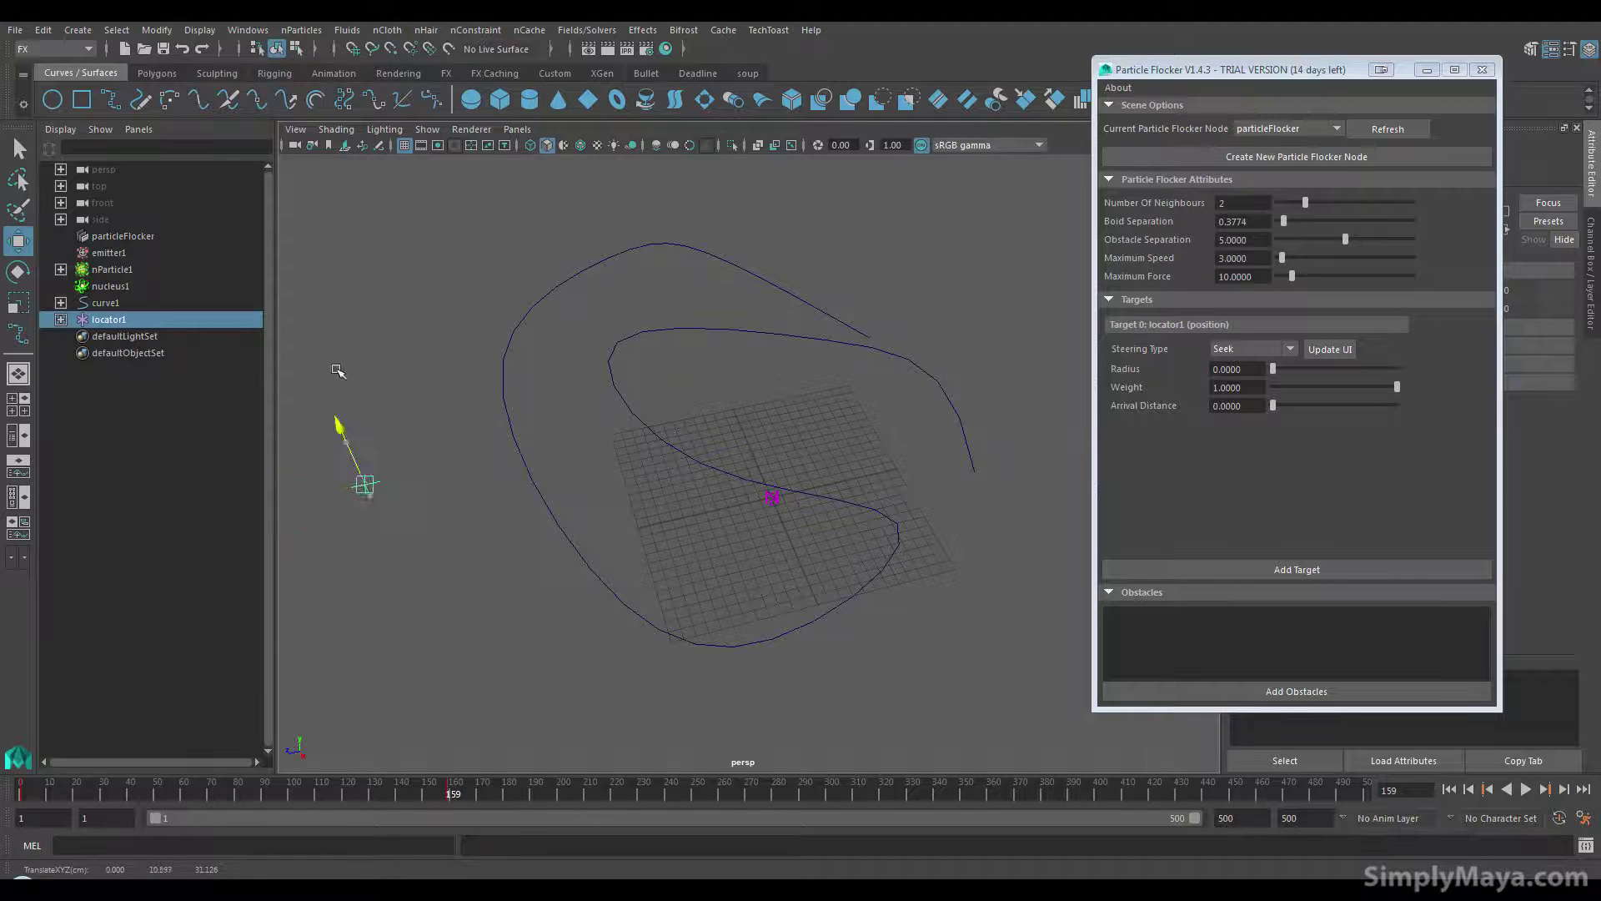
Key the locator at frame 297, moved back along Z to about 0.24 cm
click(821, 788)
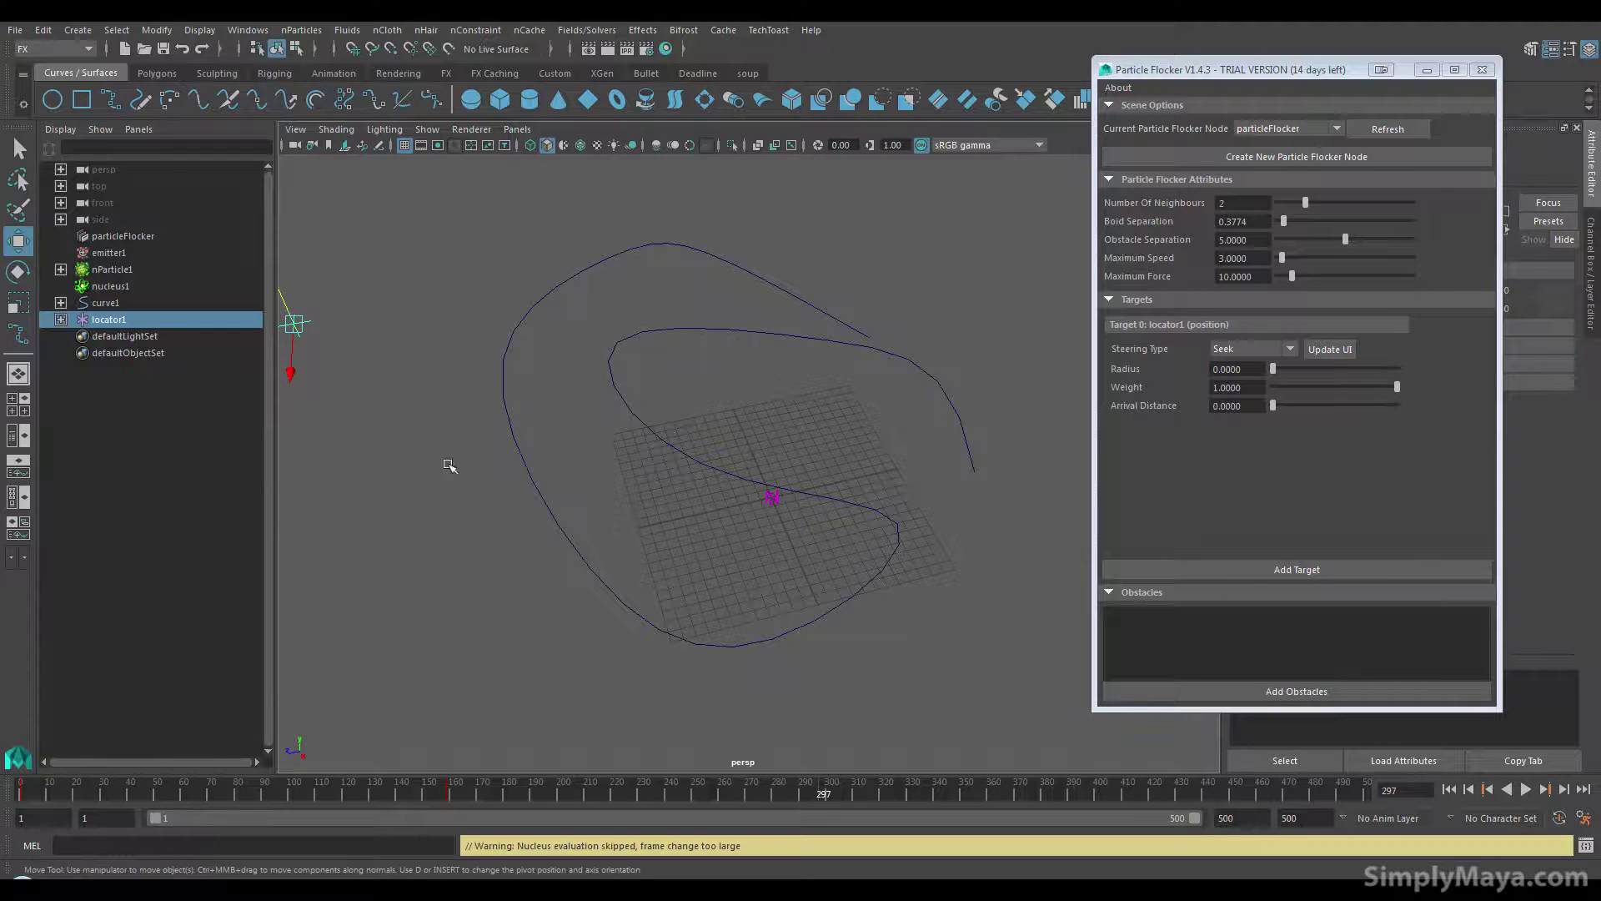
drag(282, 329, 584, 312)
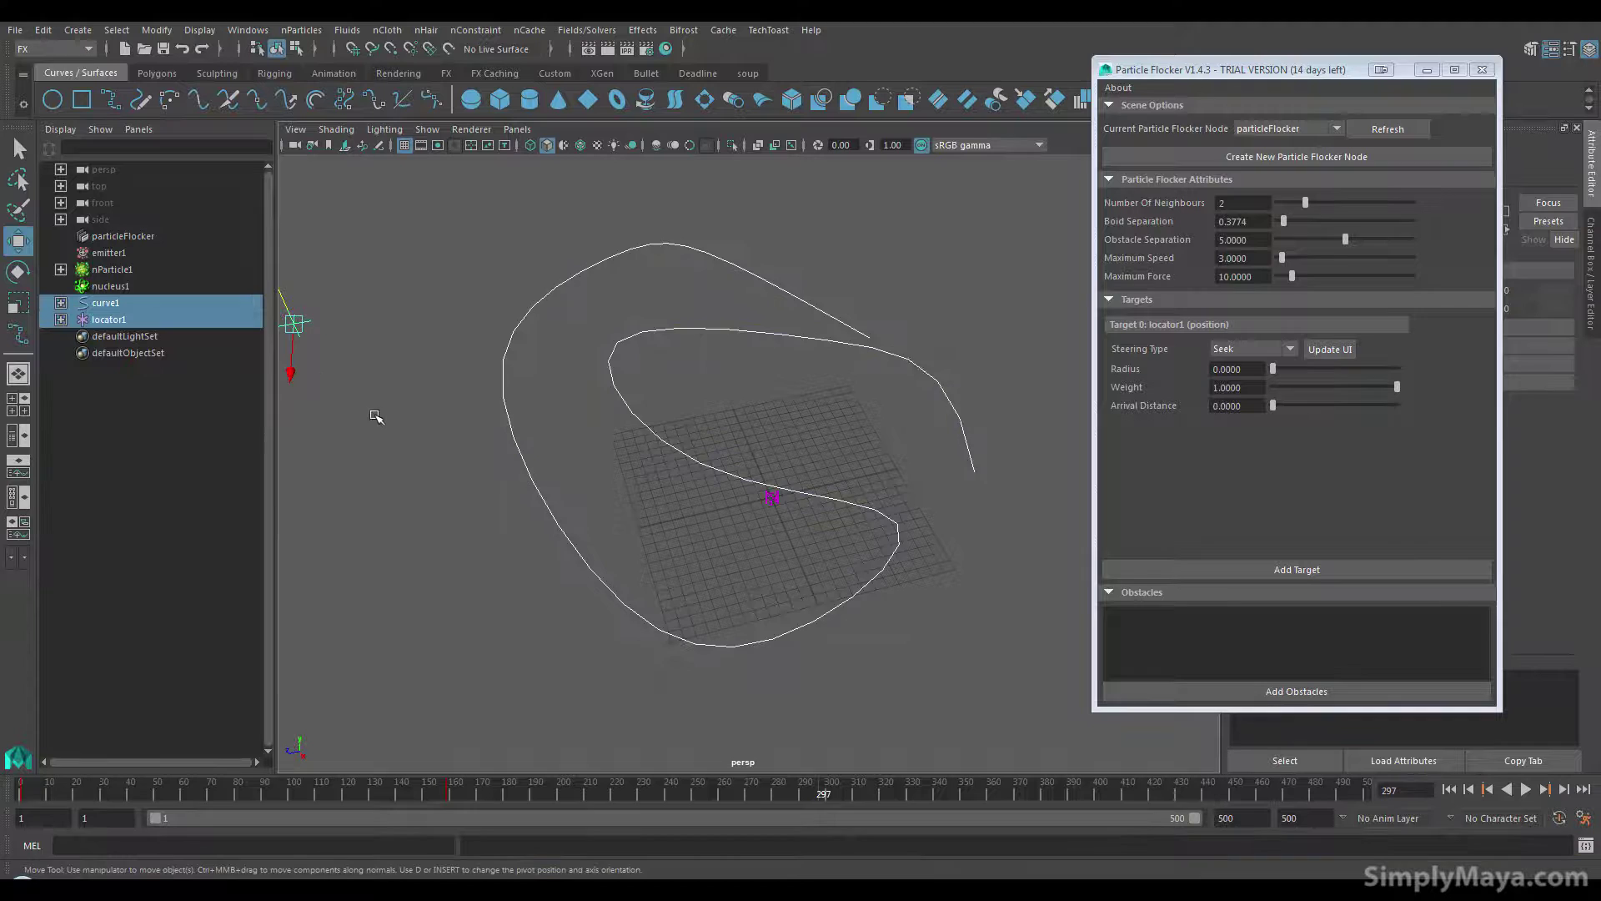
alt+middle_drag(375, 415, 640, 448)
click(425, 391)
click(461, 347)
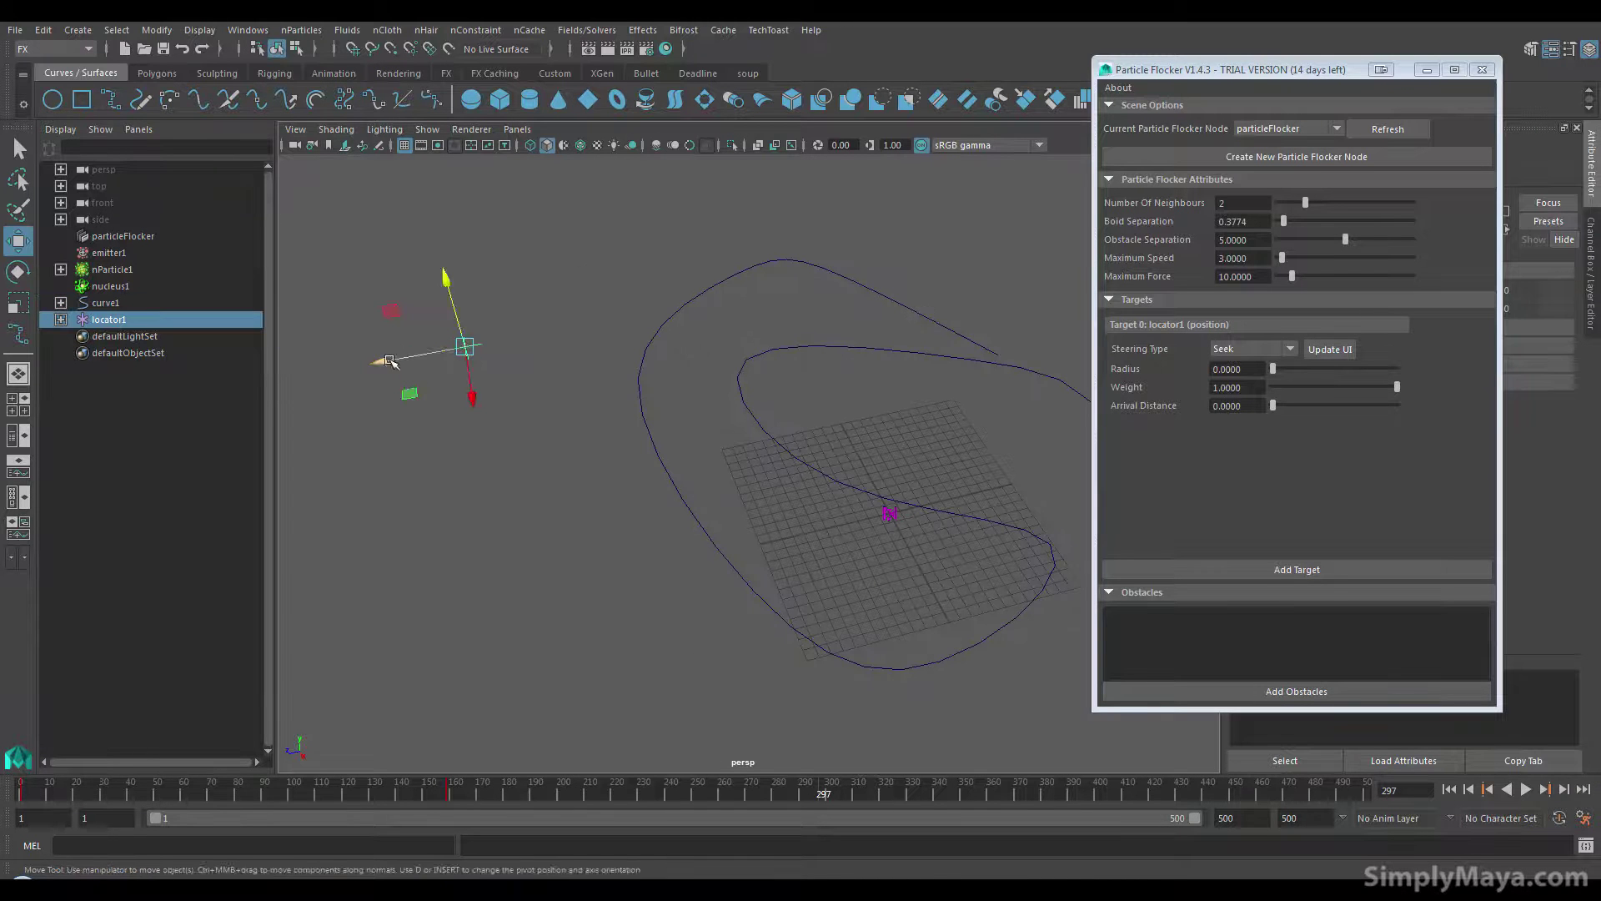
drag(387, 362, 869, 324)
click(1239, 788)
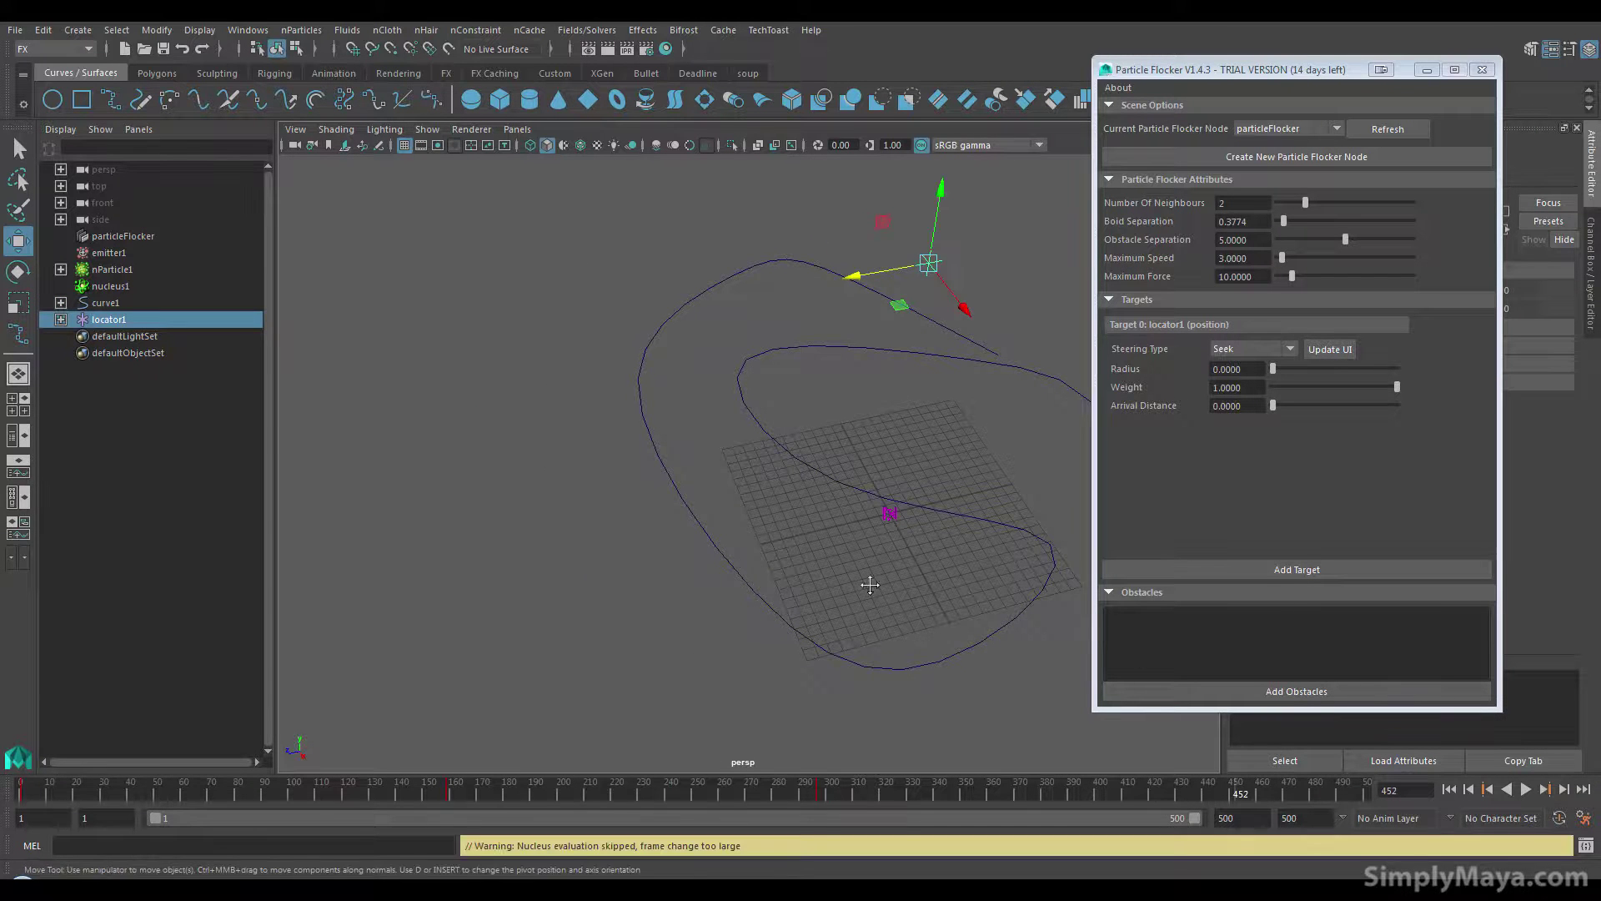
alt+middle_drag(868, 583, 467, 654)
drag(505, 407, 555, 557)
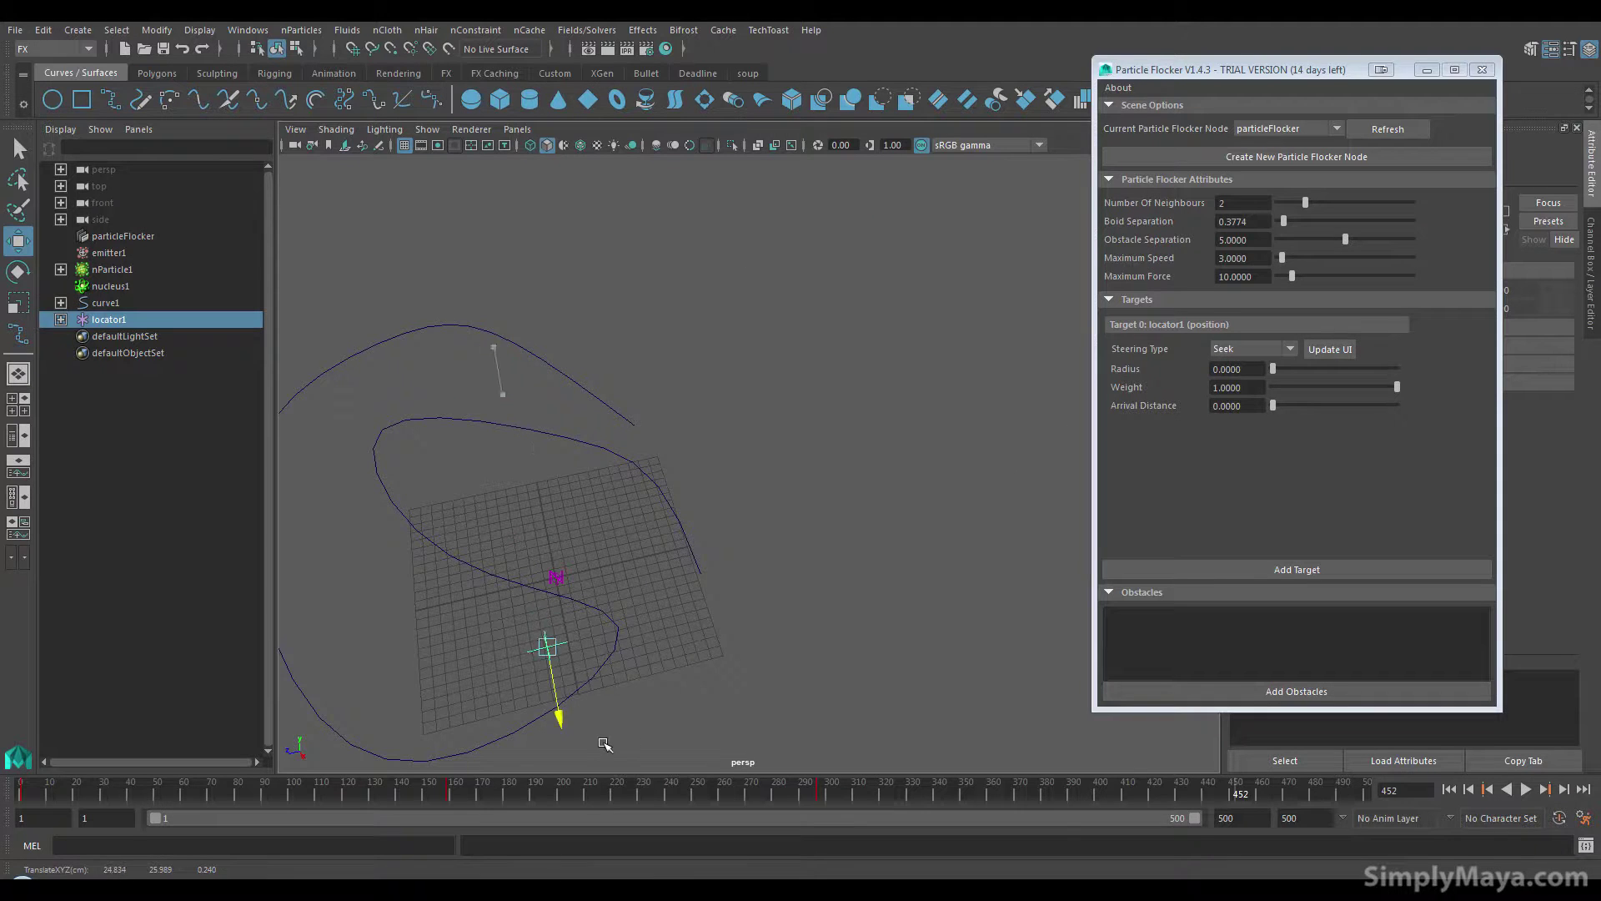
Key the locator around frame 387 moved out along positive X, and at frame 498 moved far along negative Z
click(1063, 796)
drag(501, 393, 547, 631)
key(s)
click(1360, 788)
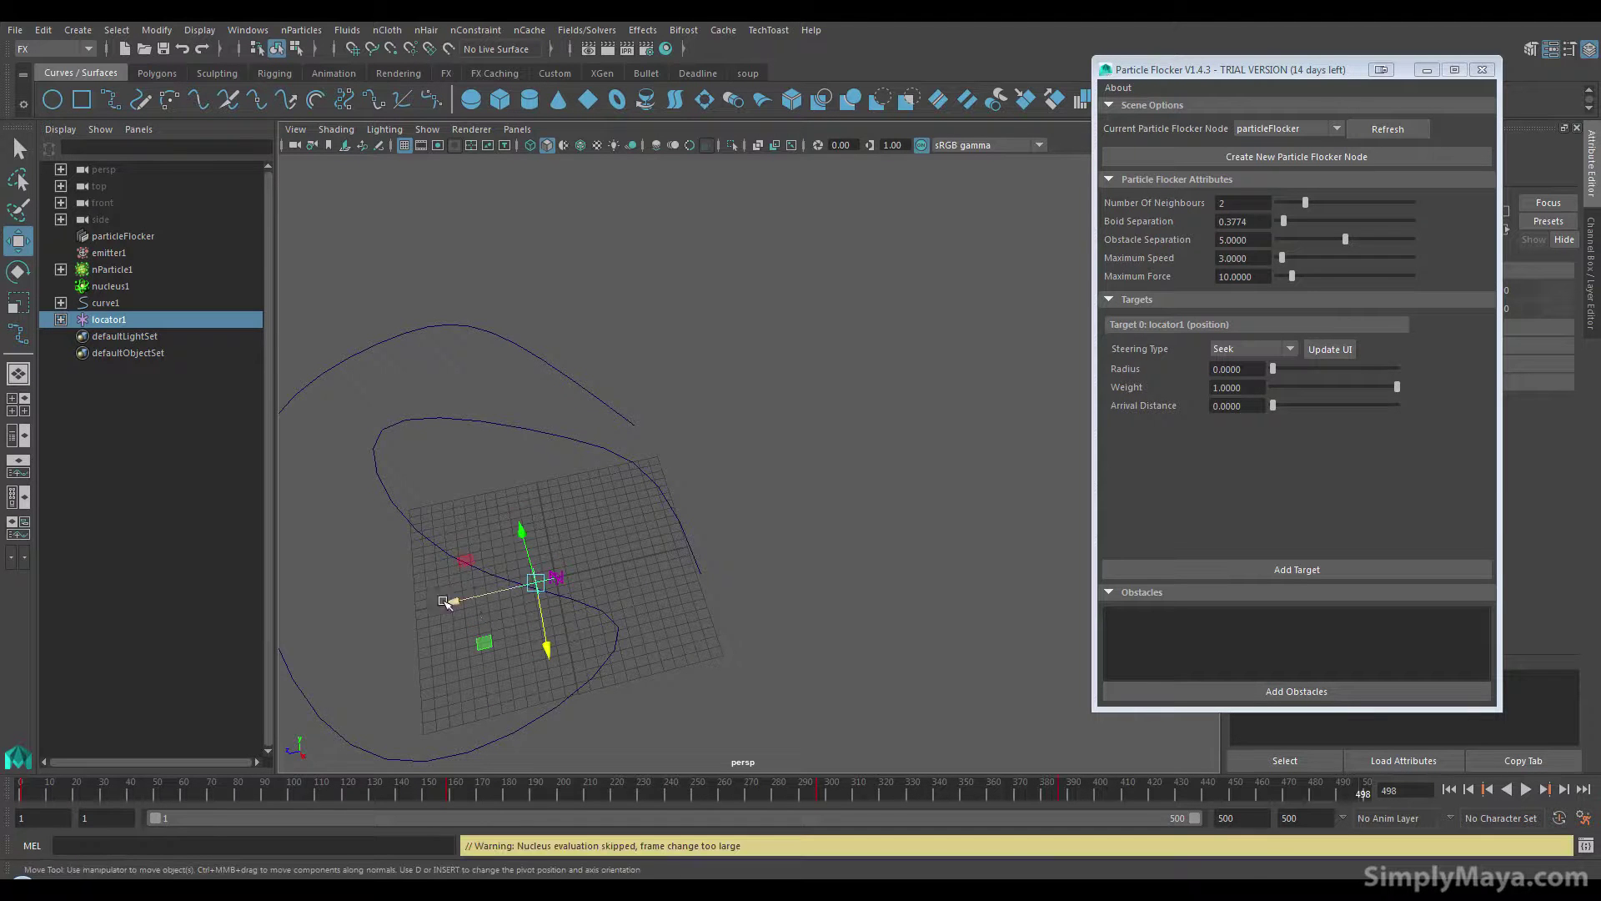
drag(445, 601, 707, 508)
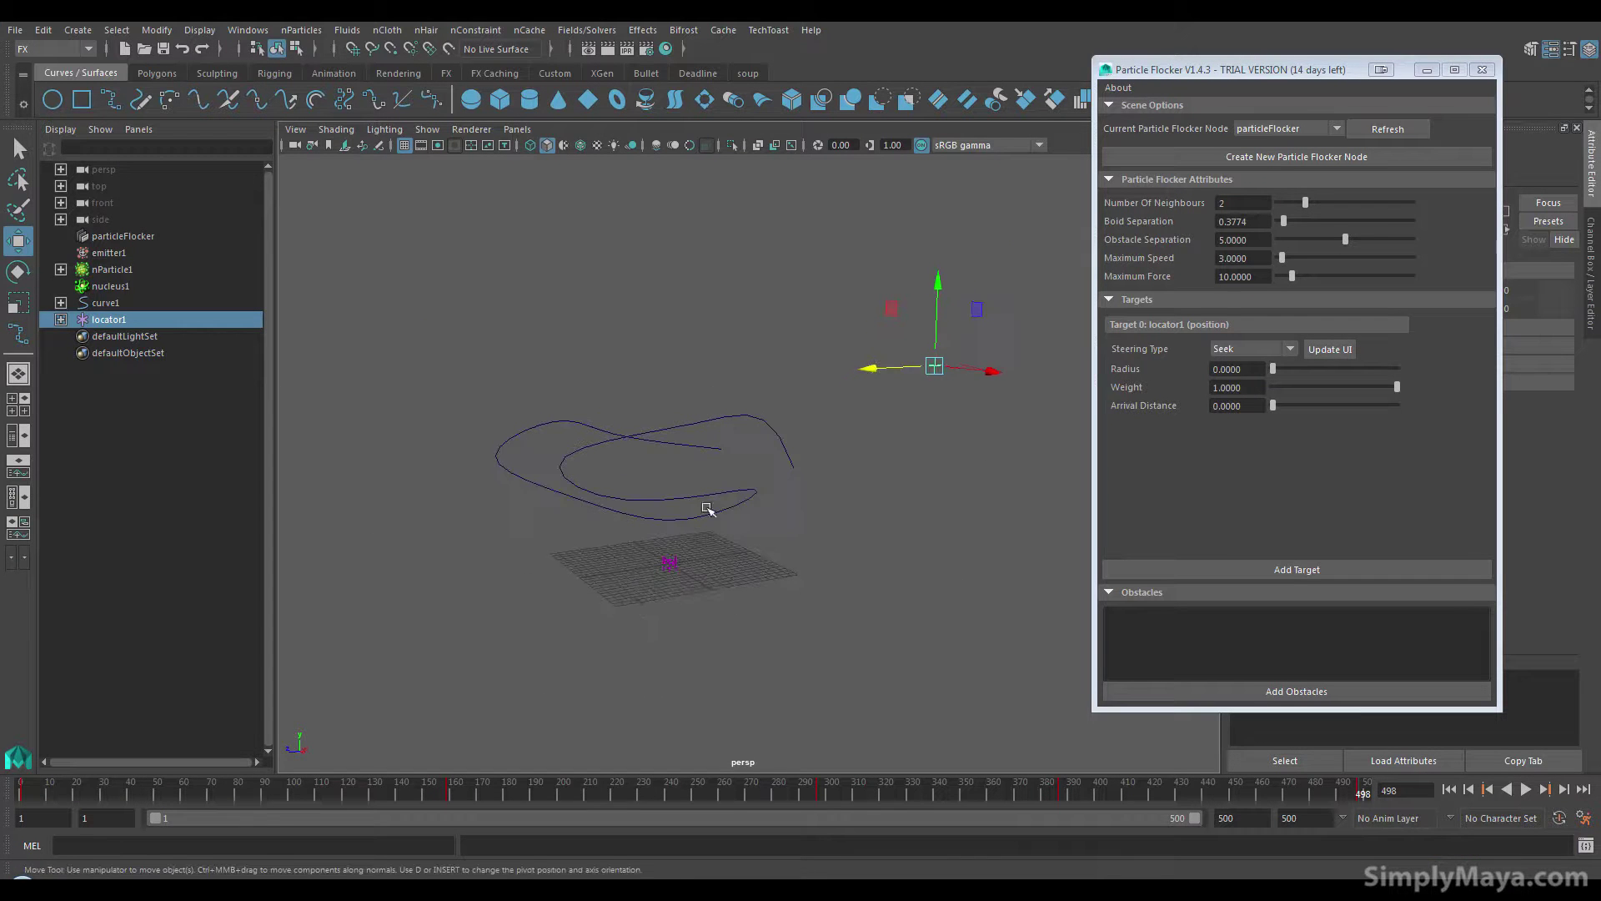
Play the simulation from frame 1 to watch the particles chase the animated locator, and rewind to the start
alt+drag(699, 596, 584, 725)
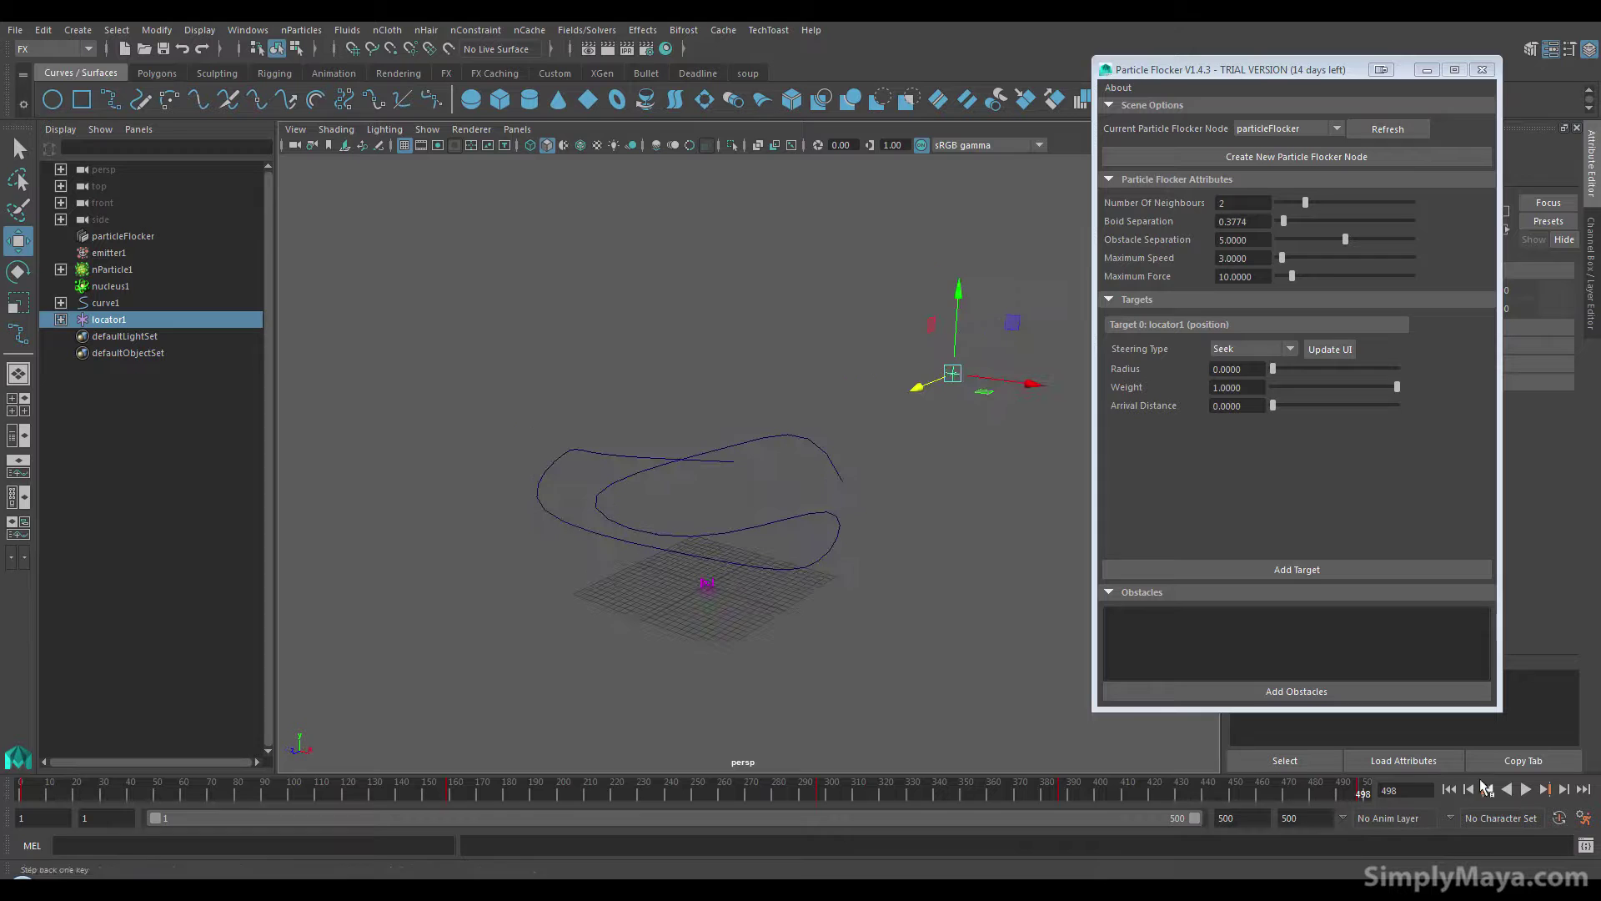
click(1445, 789)
click(1528, 790)
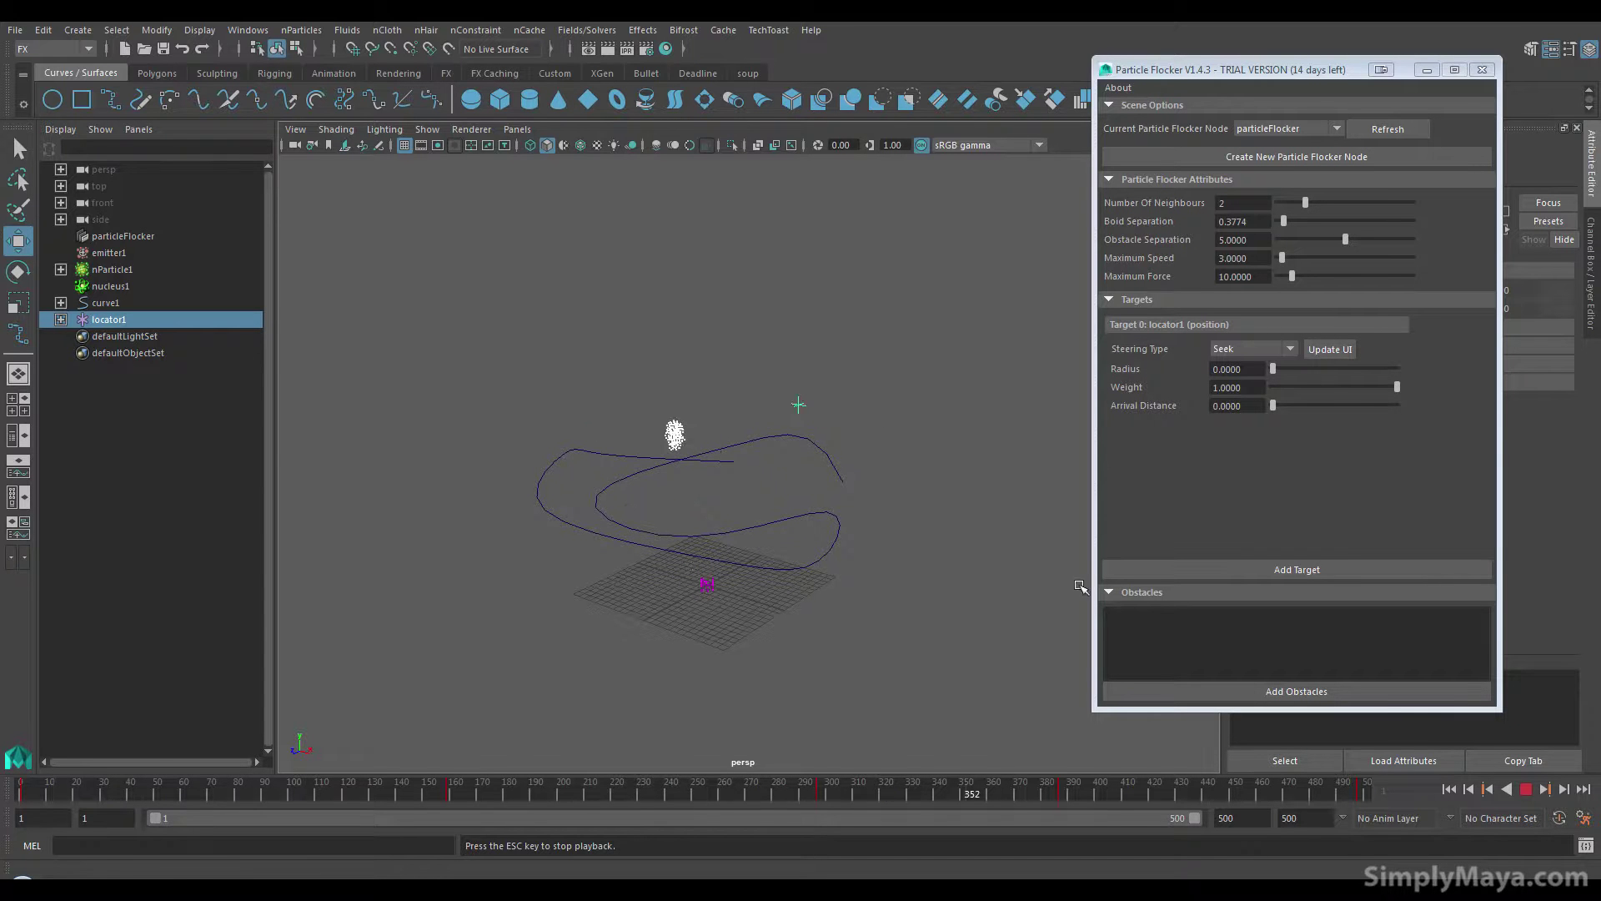
click(1521, 791)
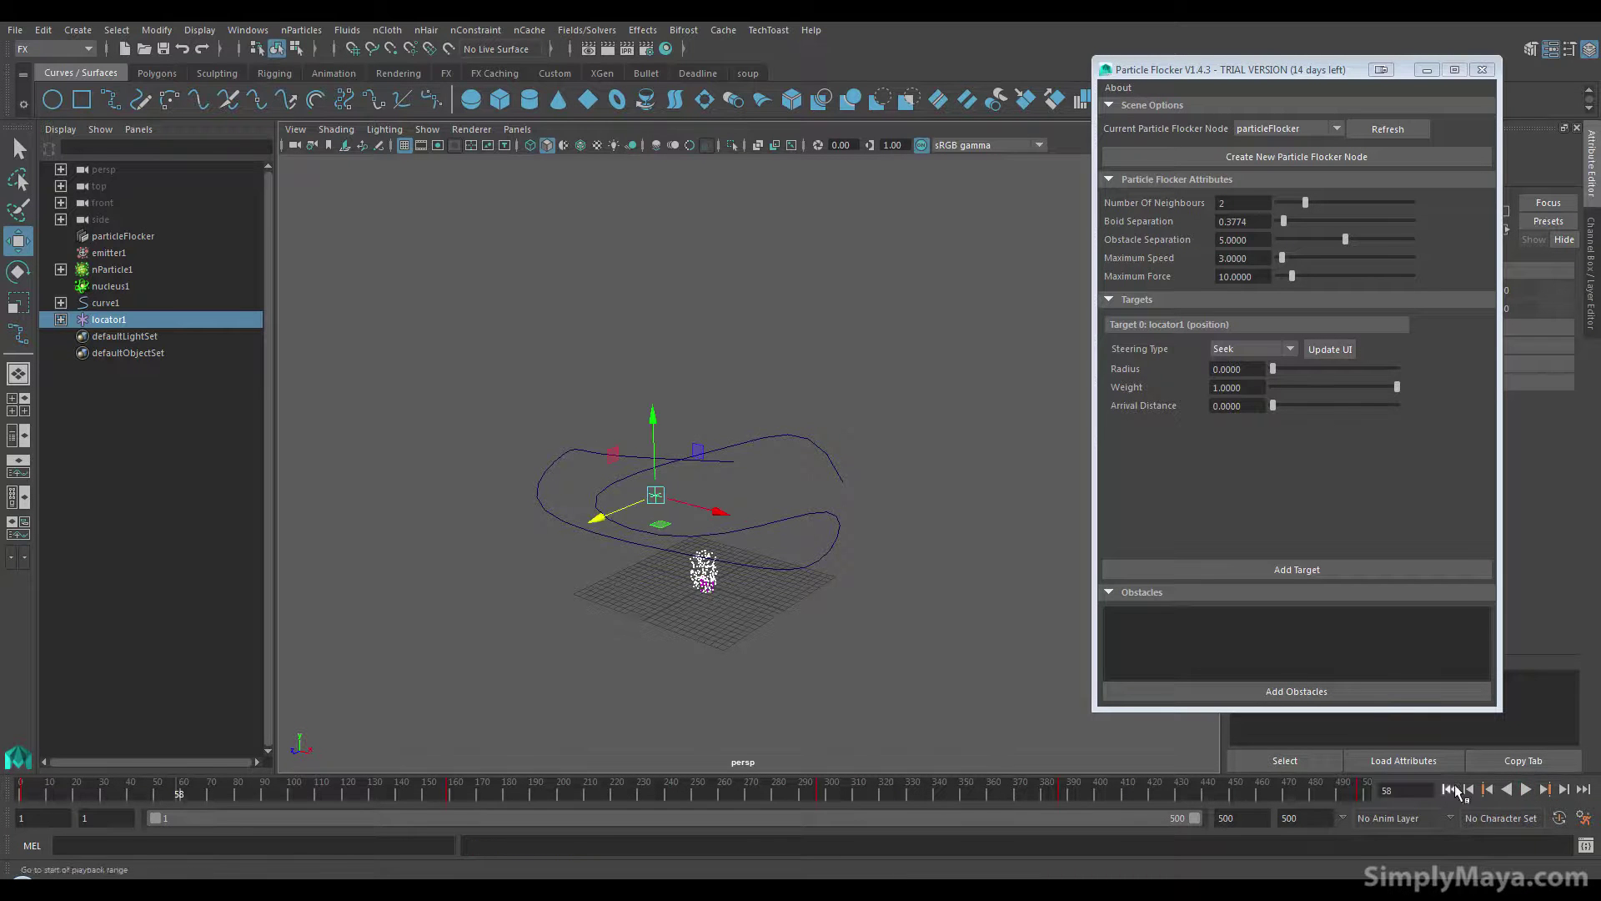
click(1451, 790)
Raise the flocker's Maximum Speed to 51.5723, play the simulation from frame 1 and rewind
alt+drag(850, 571, 812, 536)
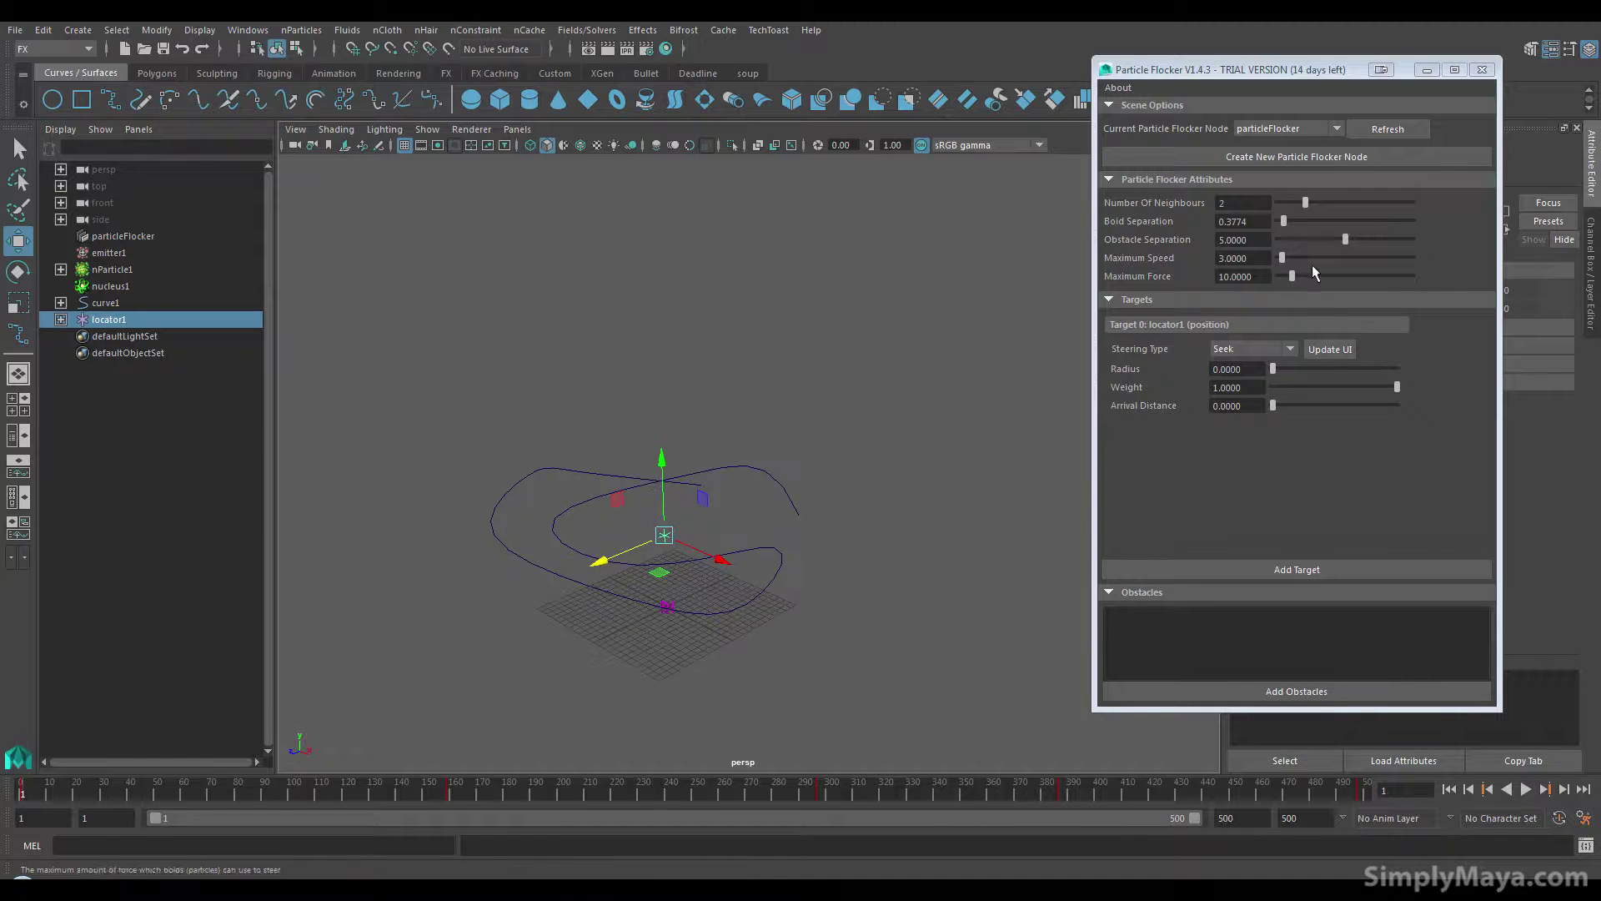
drag(1281, 260, 1308, 263)
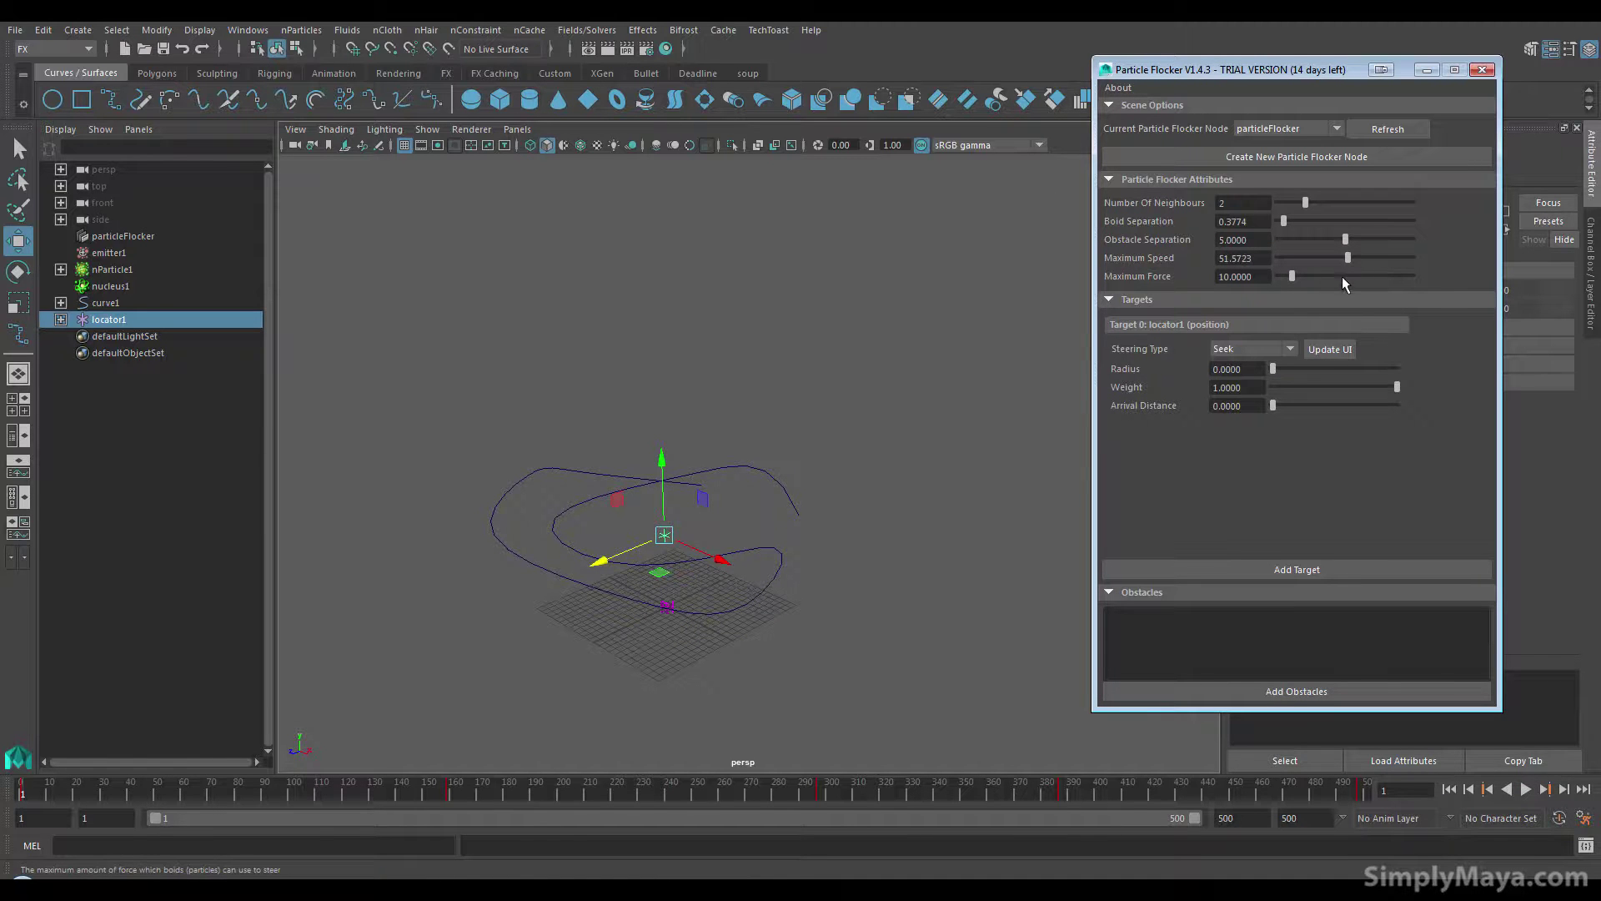
click(1525, 788)
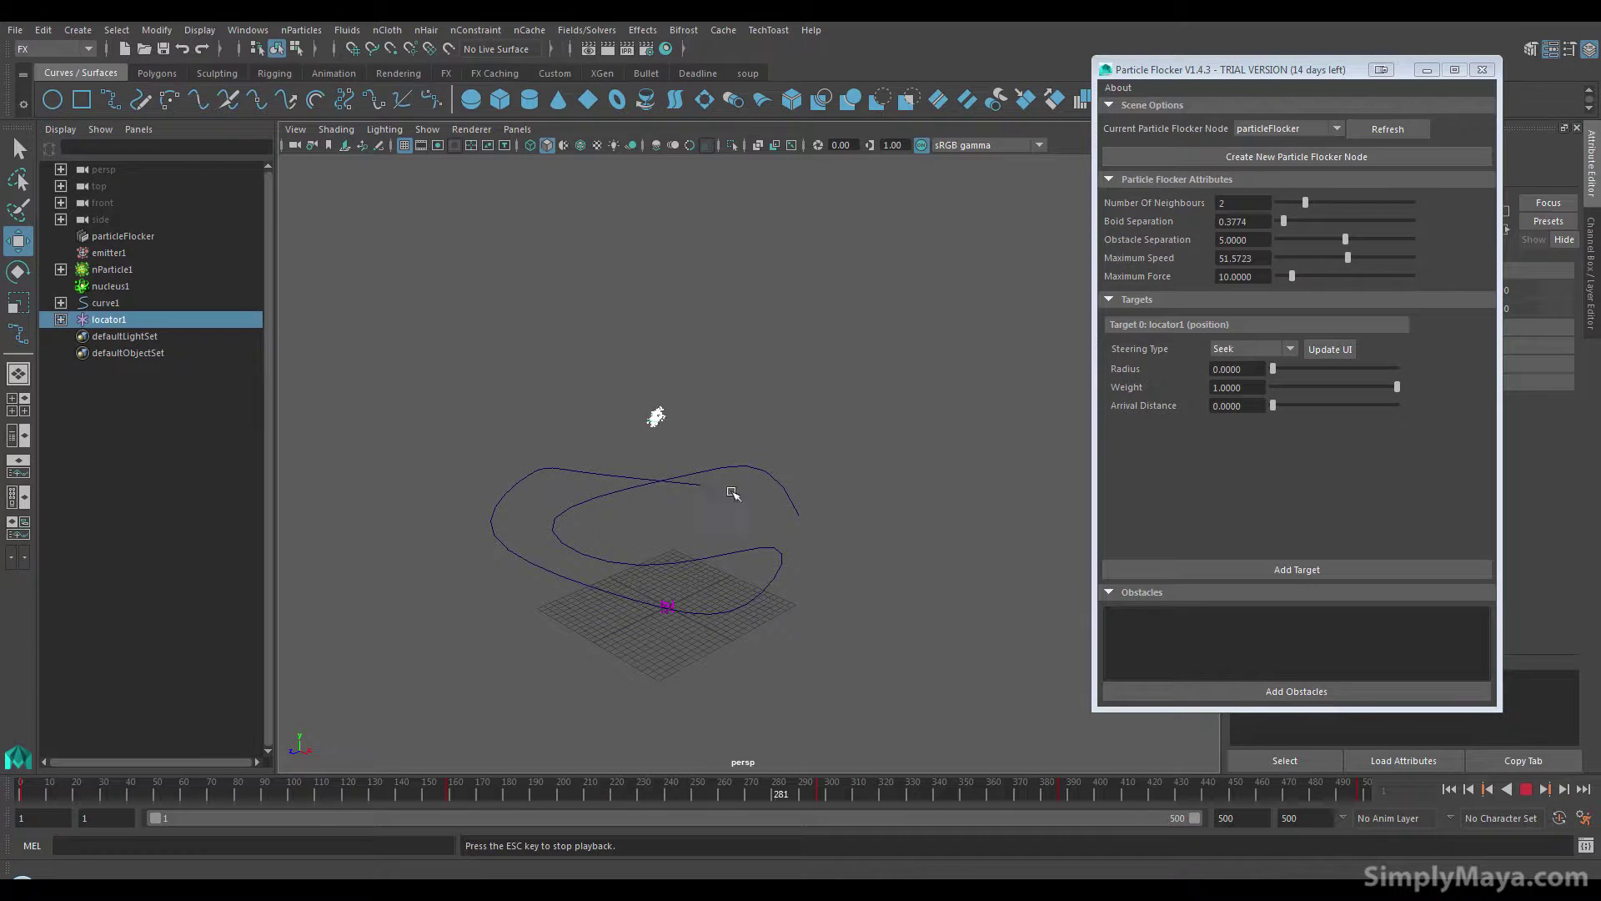
click(1526, 789)
click(1449, 789)
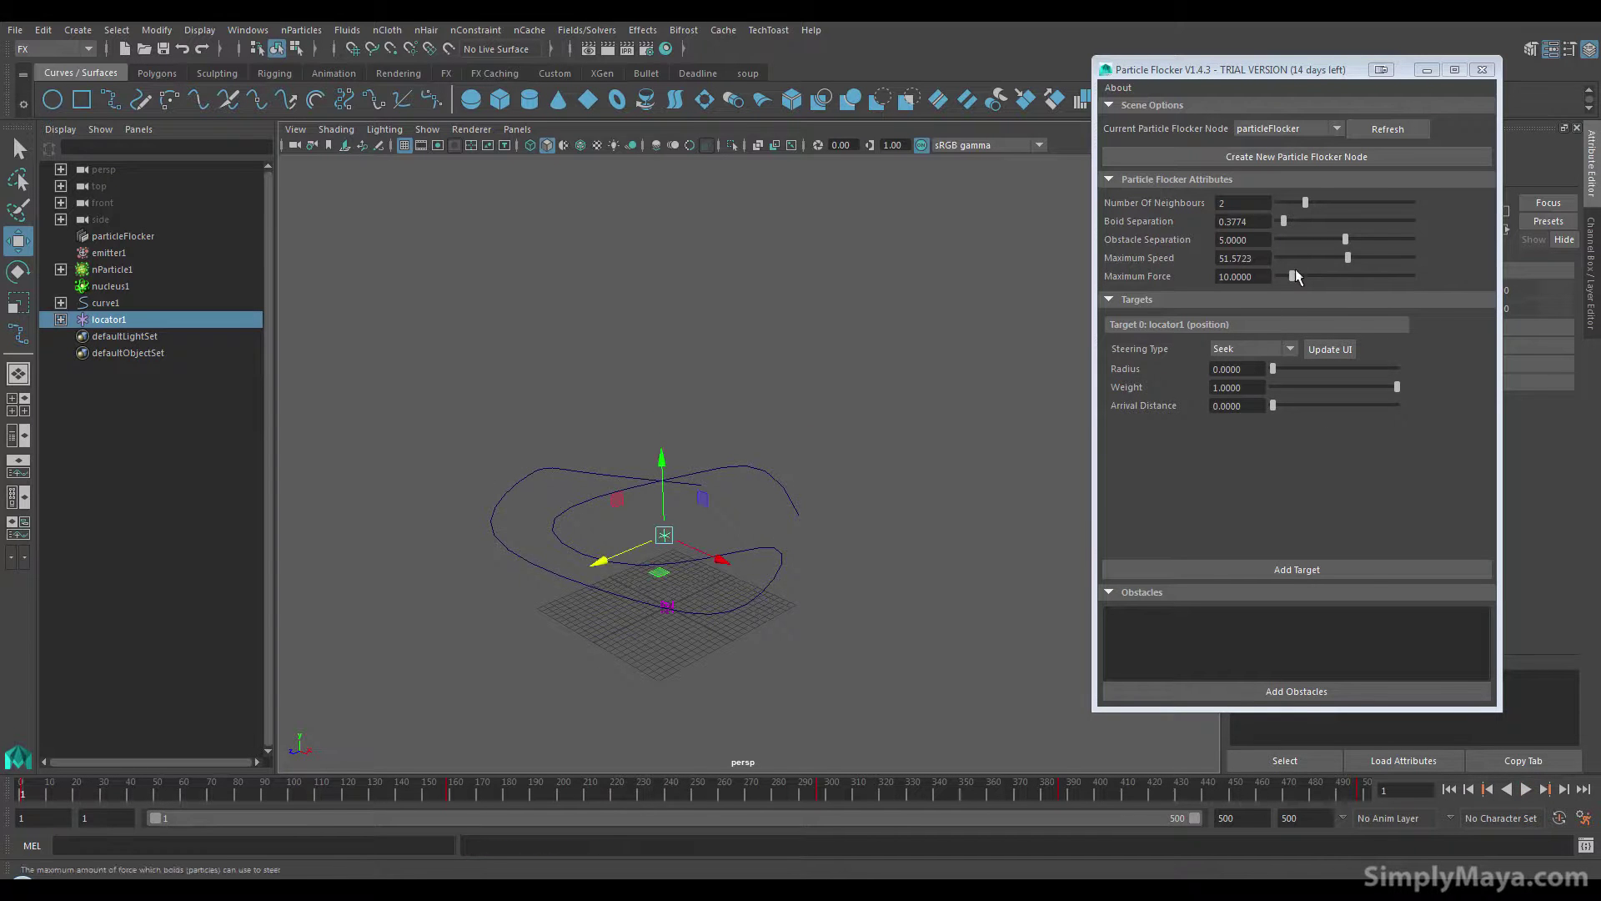
Set Maximum Speed to 25.7862 and Boid Separation to 2.9560, play the simulation to frame 420 and inspect the particles at the locator
drag(1347, 258, 1313, 266)
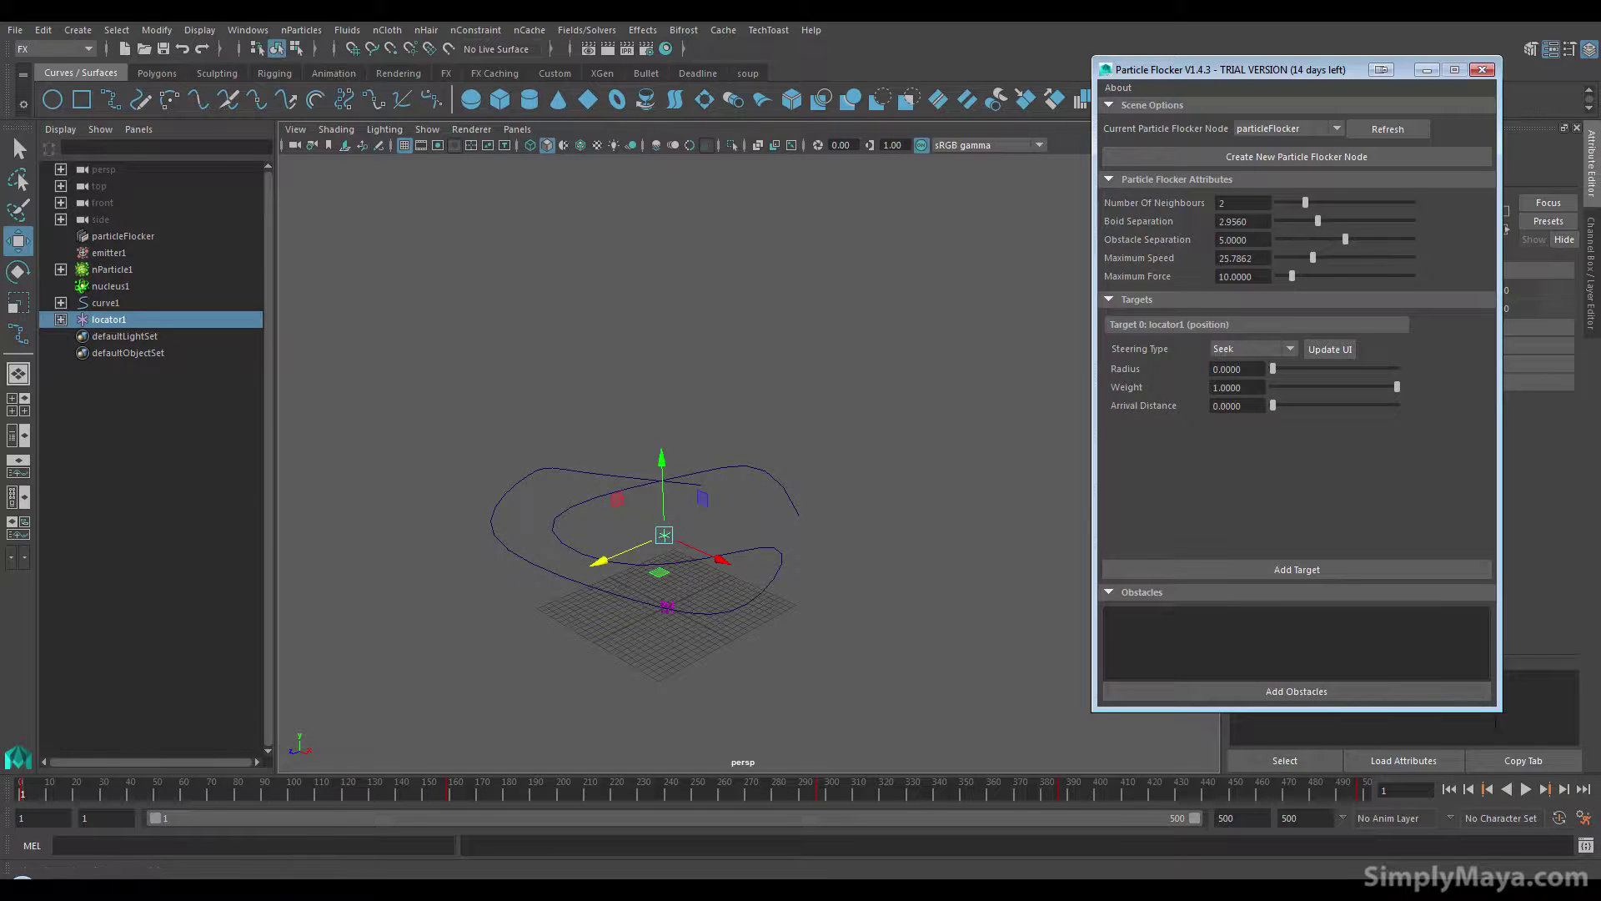
click(1528, 788)
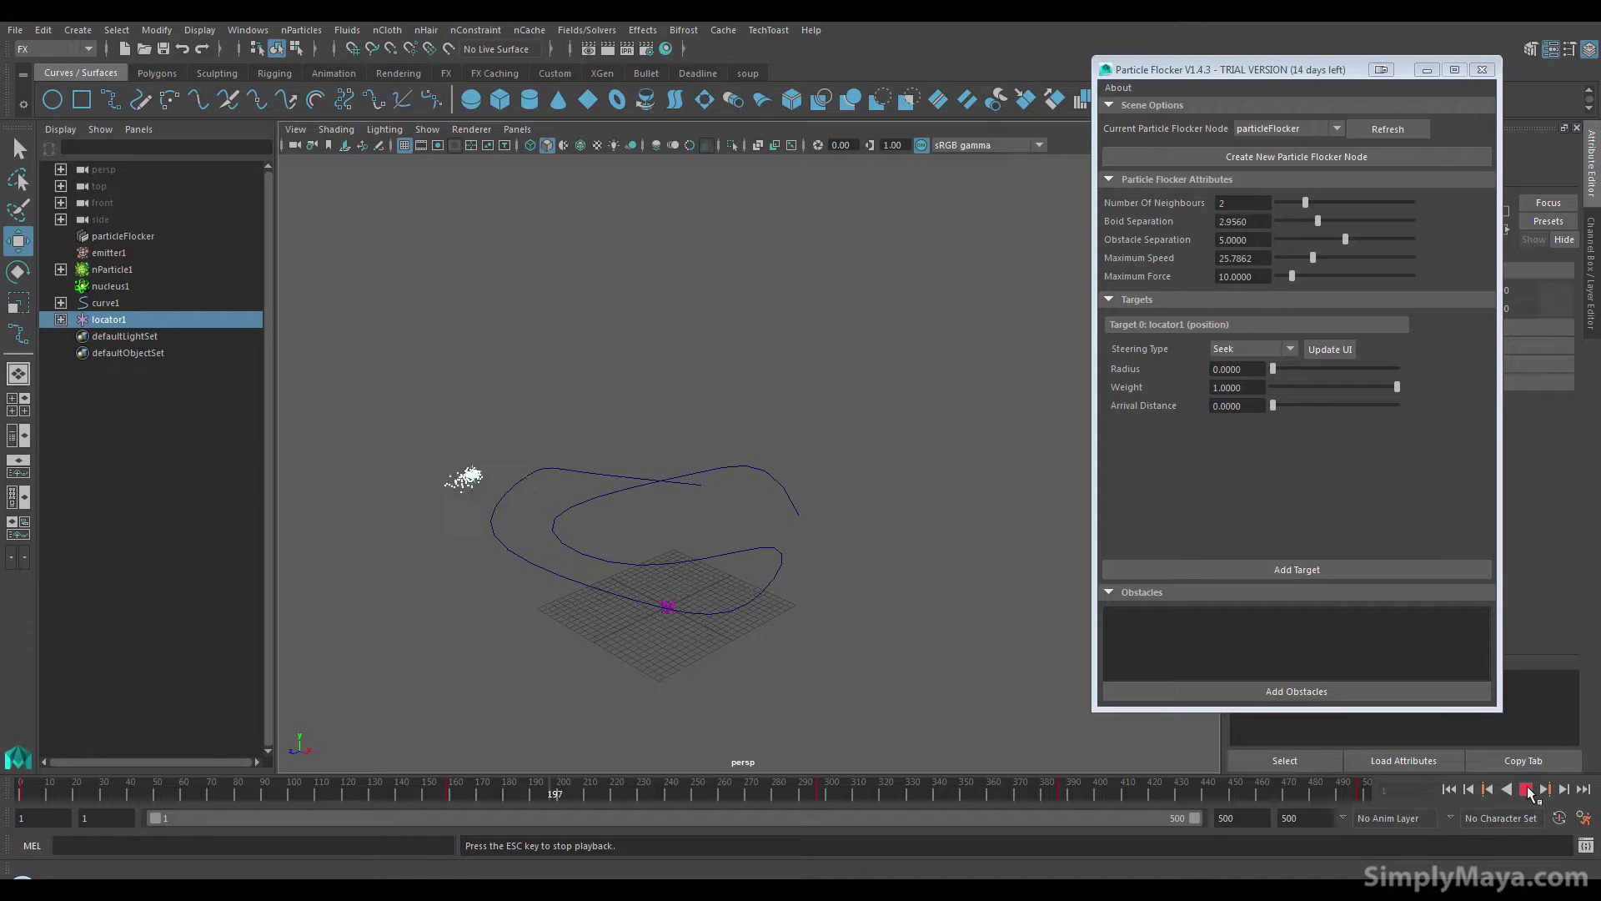
click(1528, 789)
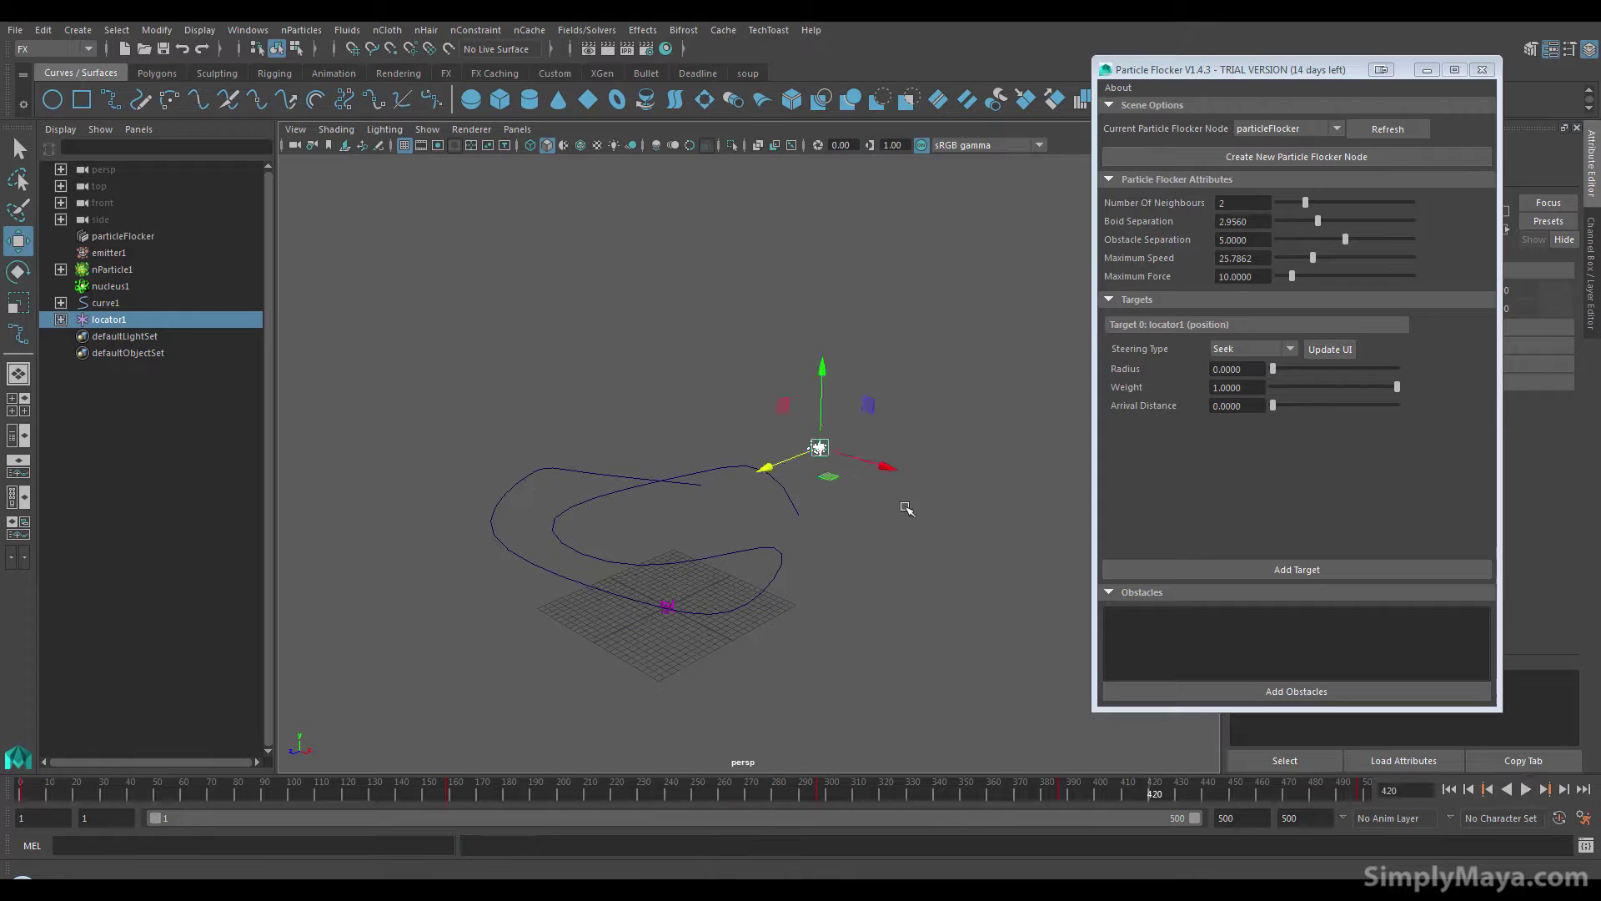
alt+right_drag(904, 500, 820, 480)
alt+drag(819, 480, 894, 508)
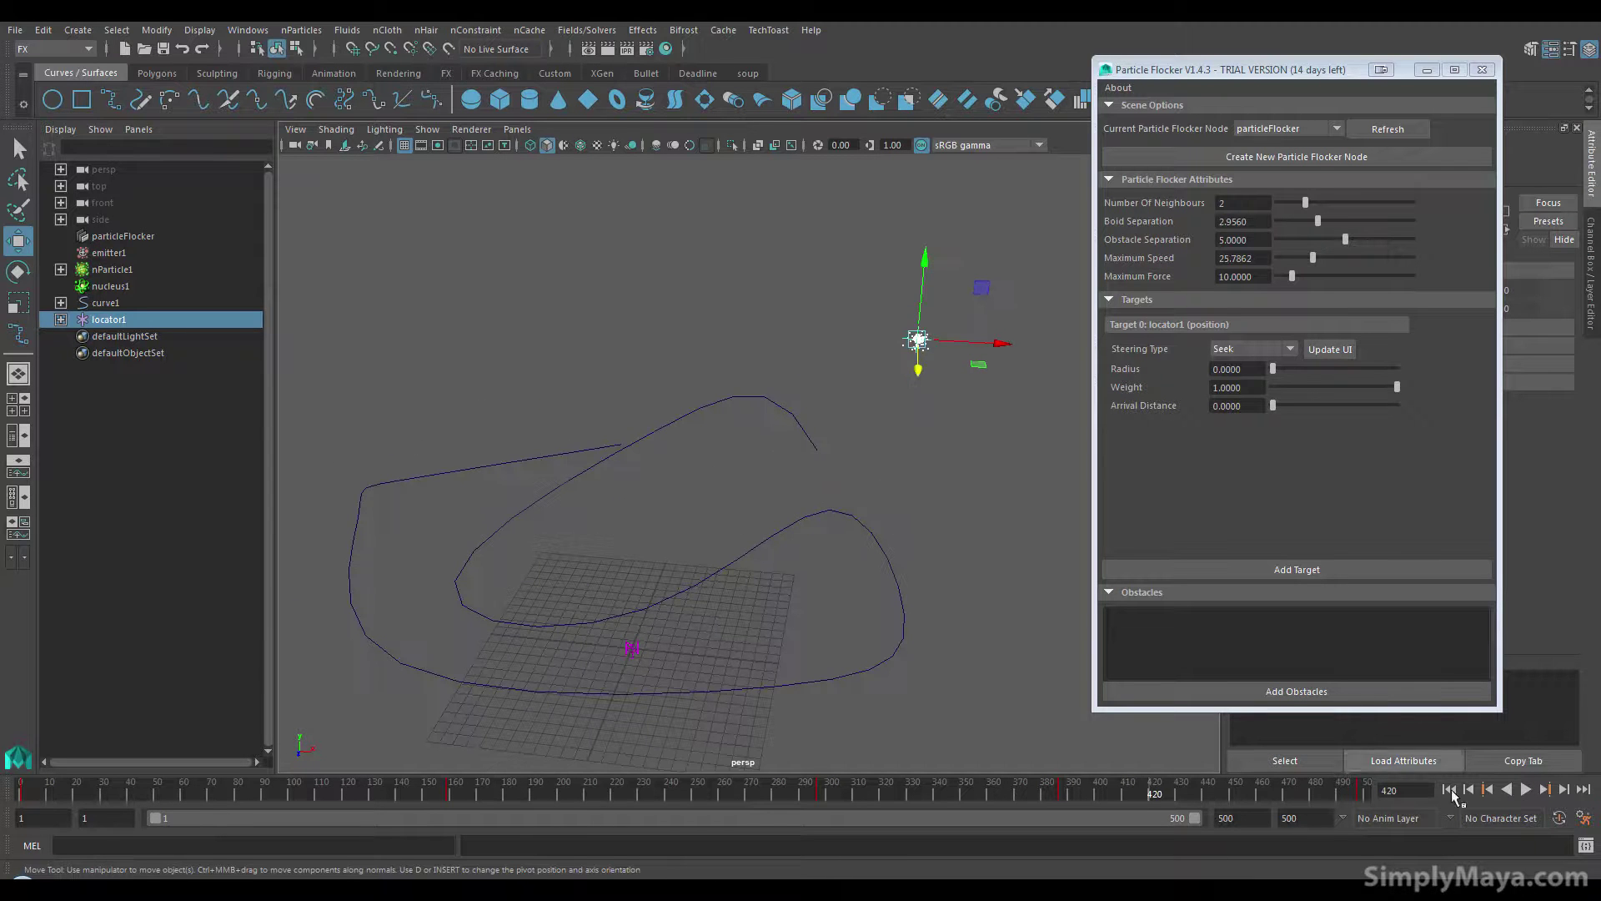
Replay the simulation from frame 1 to frame 302 to check how the particles follow the locator, and rewind
click(1448, 790)
click(1525, 789)
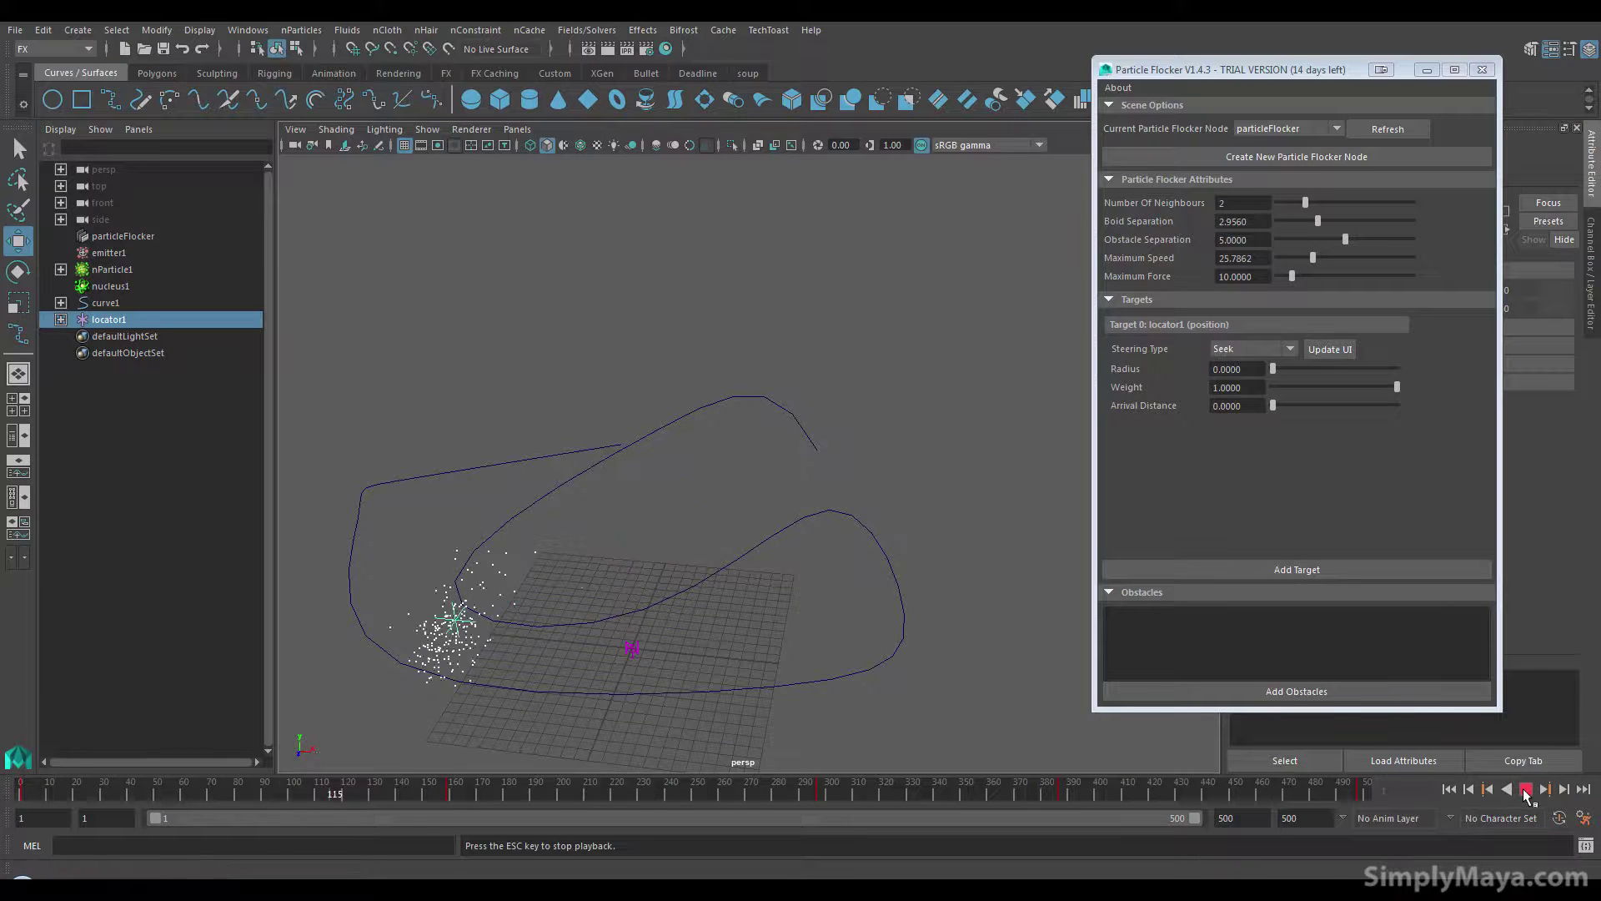
click(1525, 790)
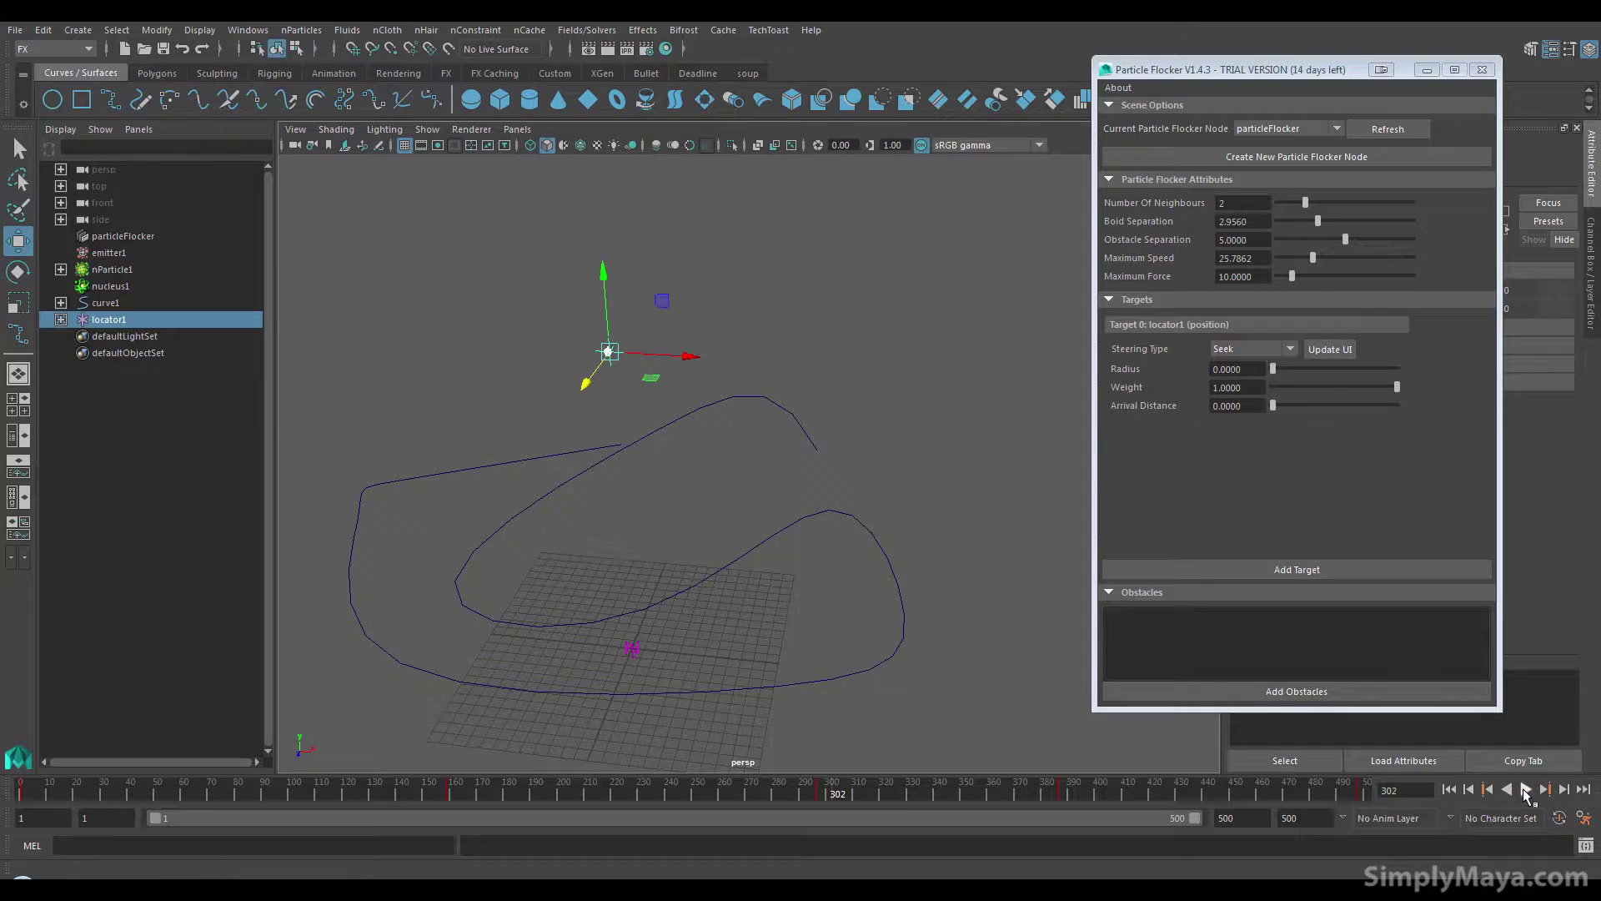
click(1451, 788)
View the scene from another angle and play the simulation through its full range, stopping at frame 132 of the repeat
alt+drag(834, 417, 671, 504)
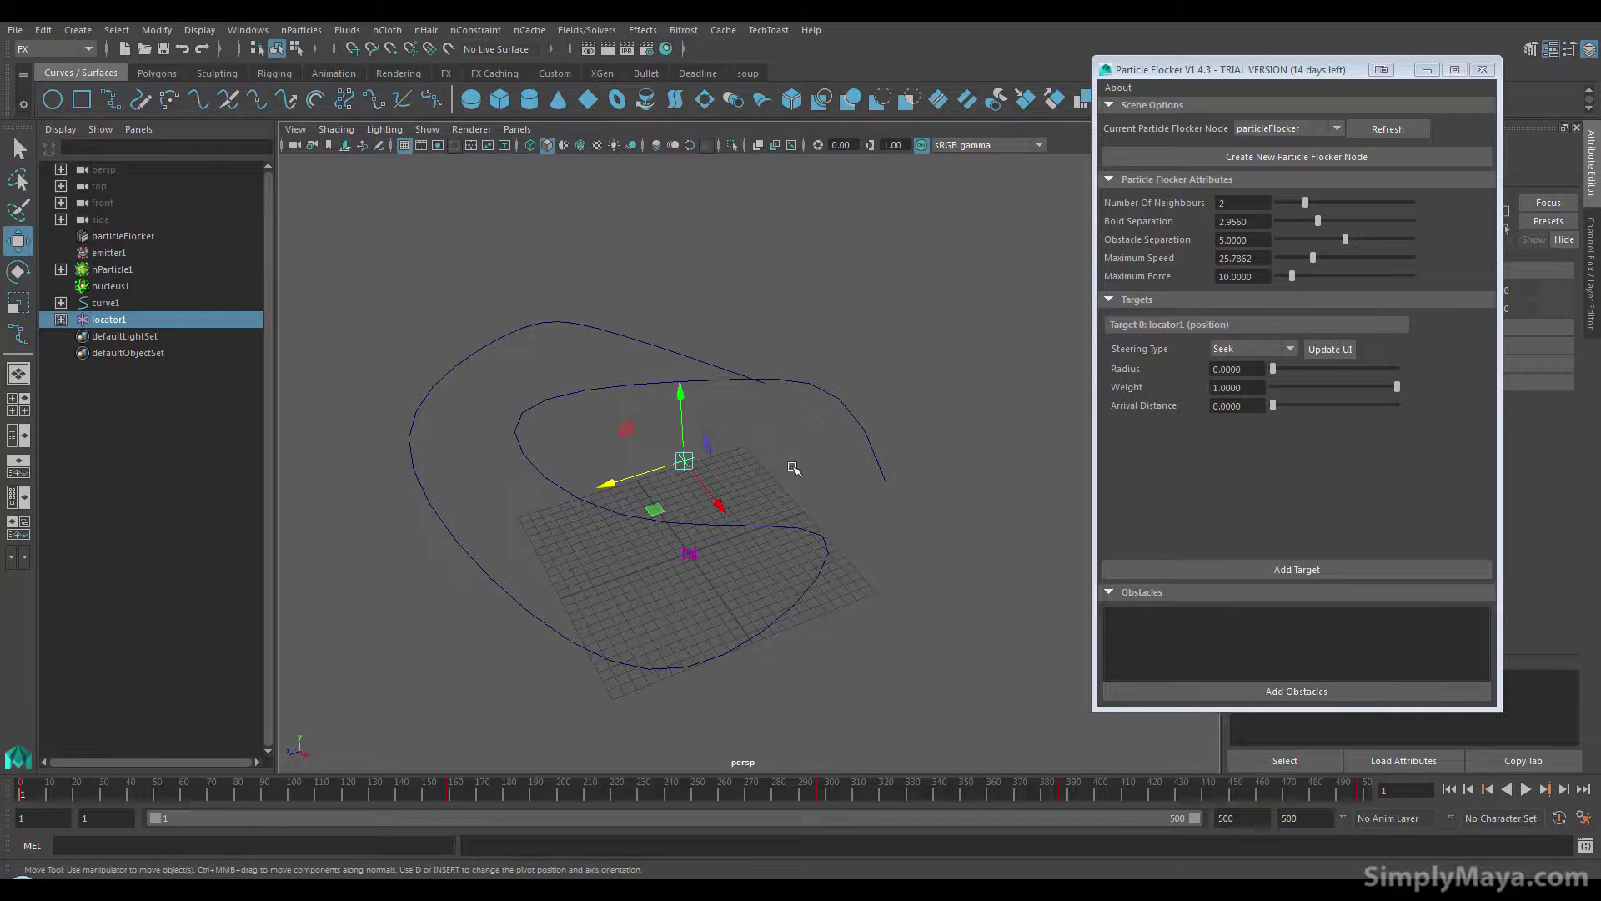
alt+drag(793, 468, 754, 513)
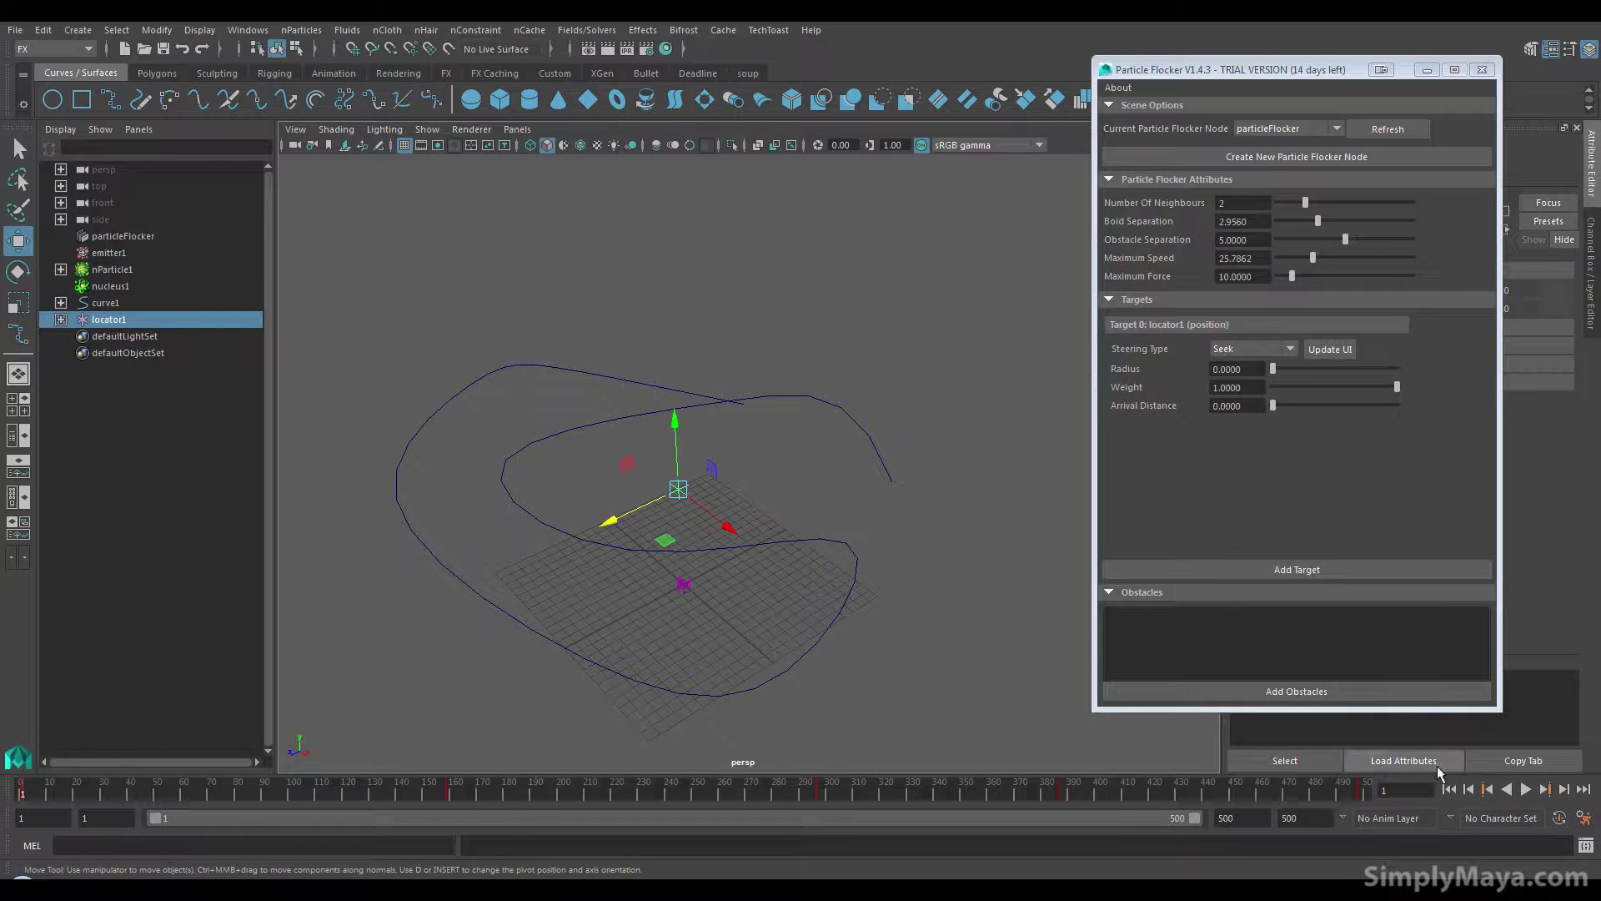
click(1522, 789)
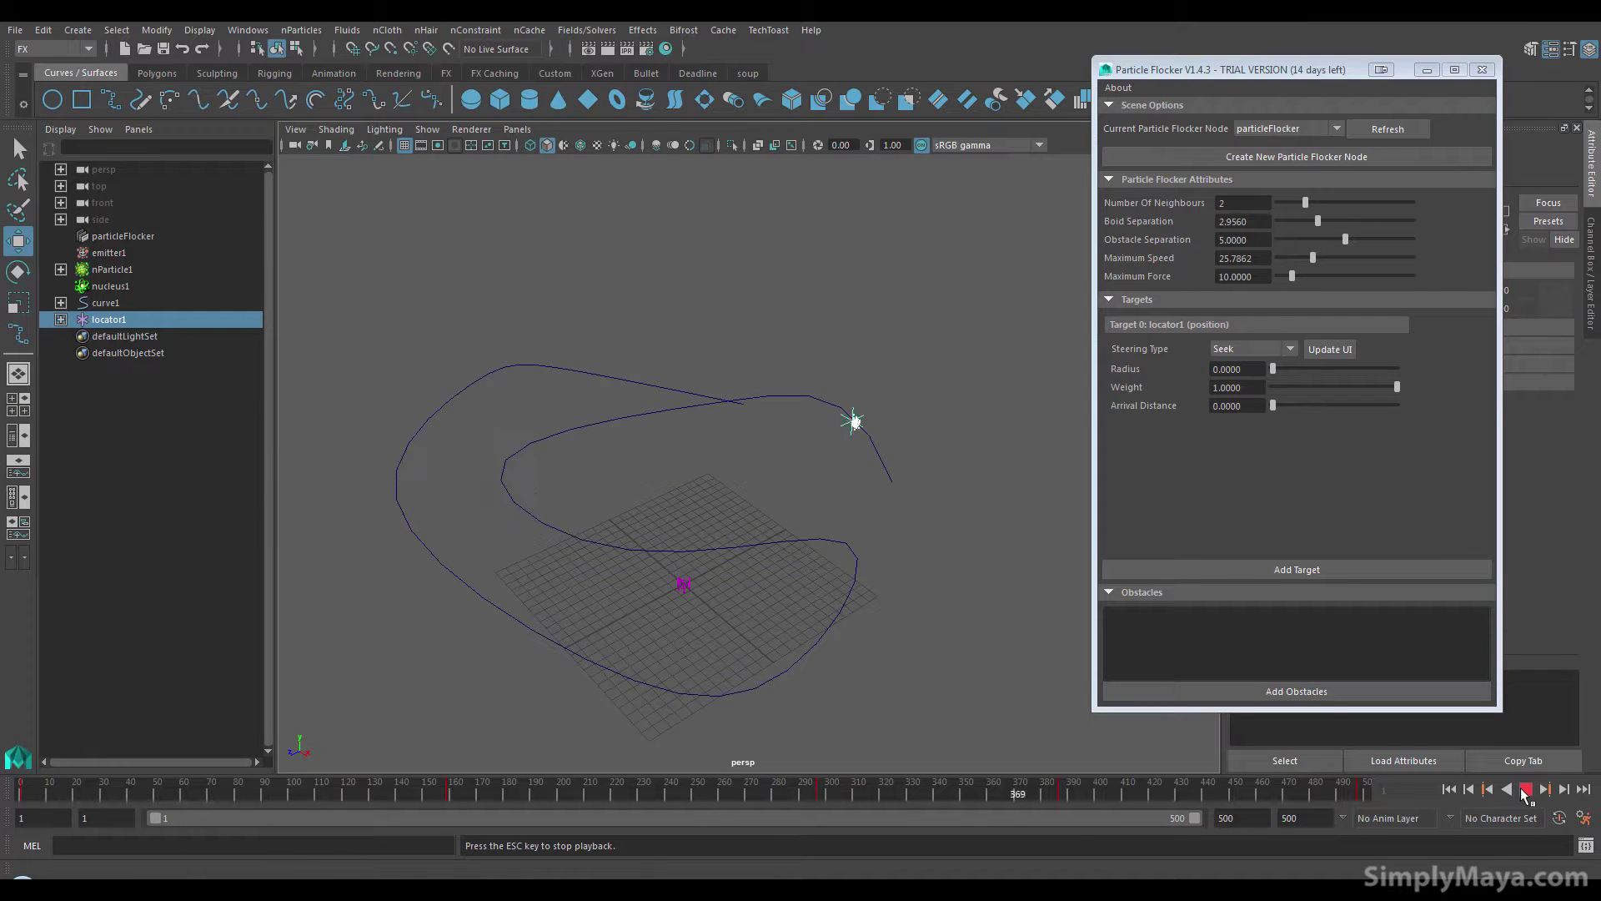
click(1523, 790)
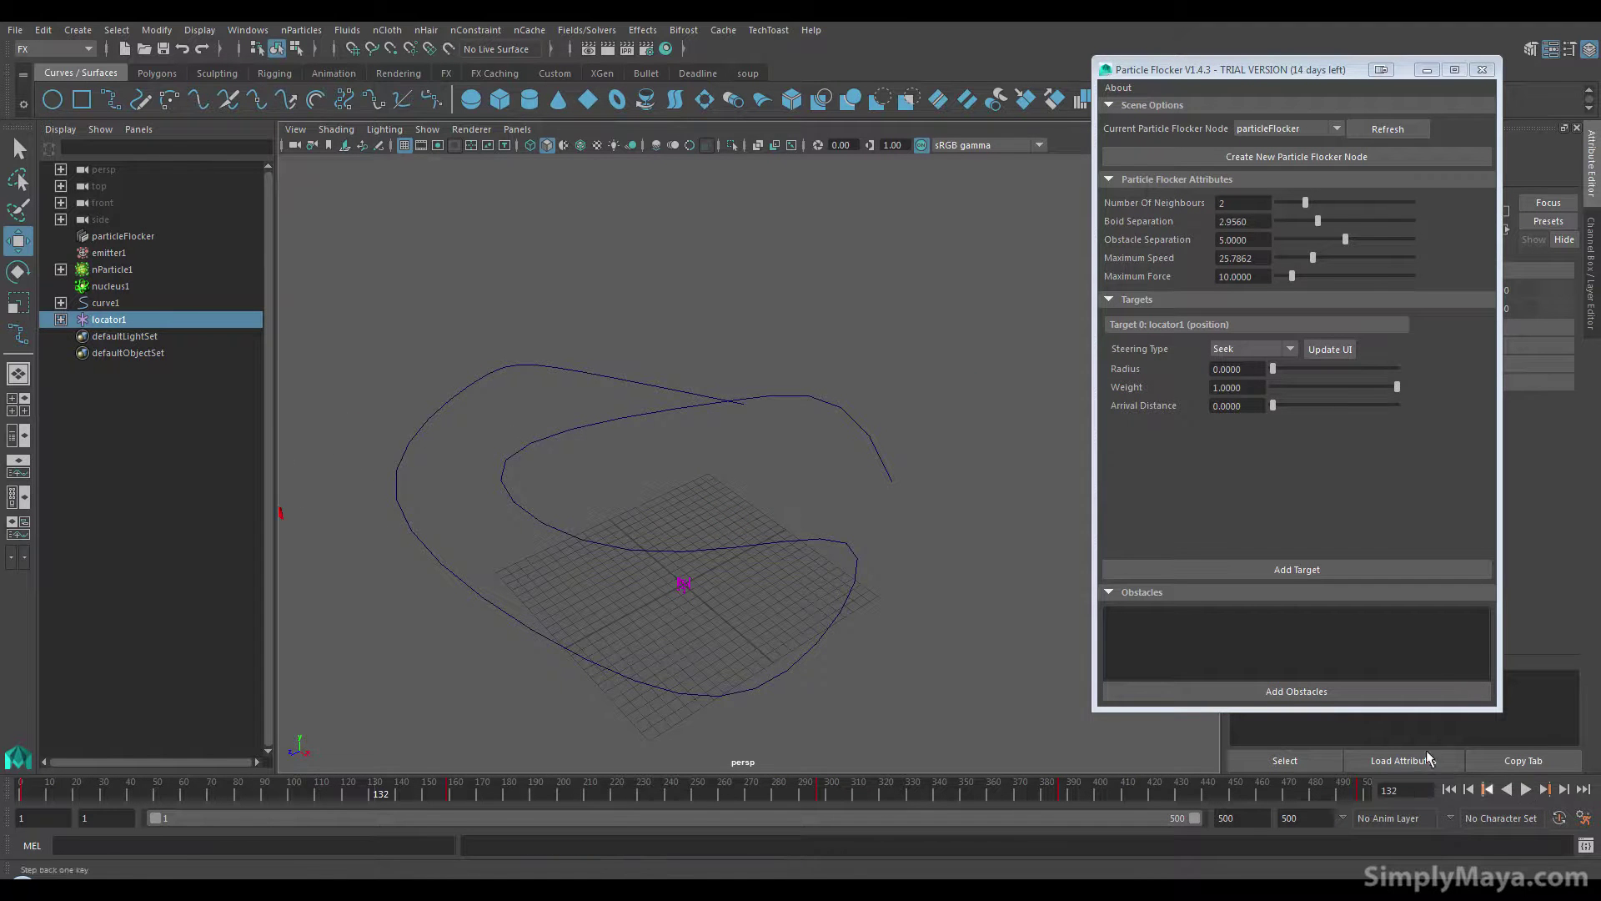
Lower Maximum Speed to 9.4340 and play the simulation from frame 1 through its full range, stopping at frame 33 of the repeat
drag(1320, 252, 1295, 255)
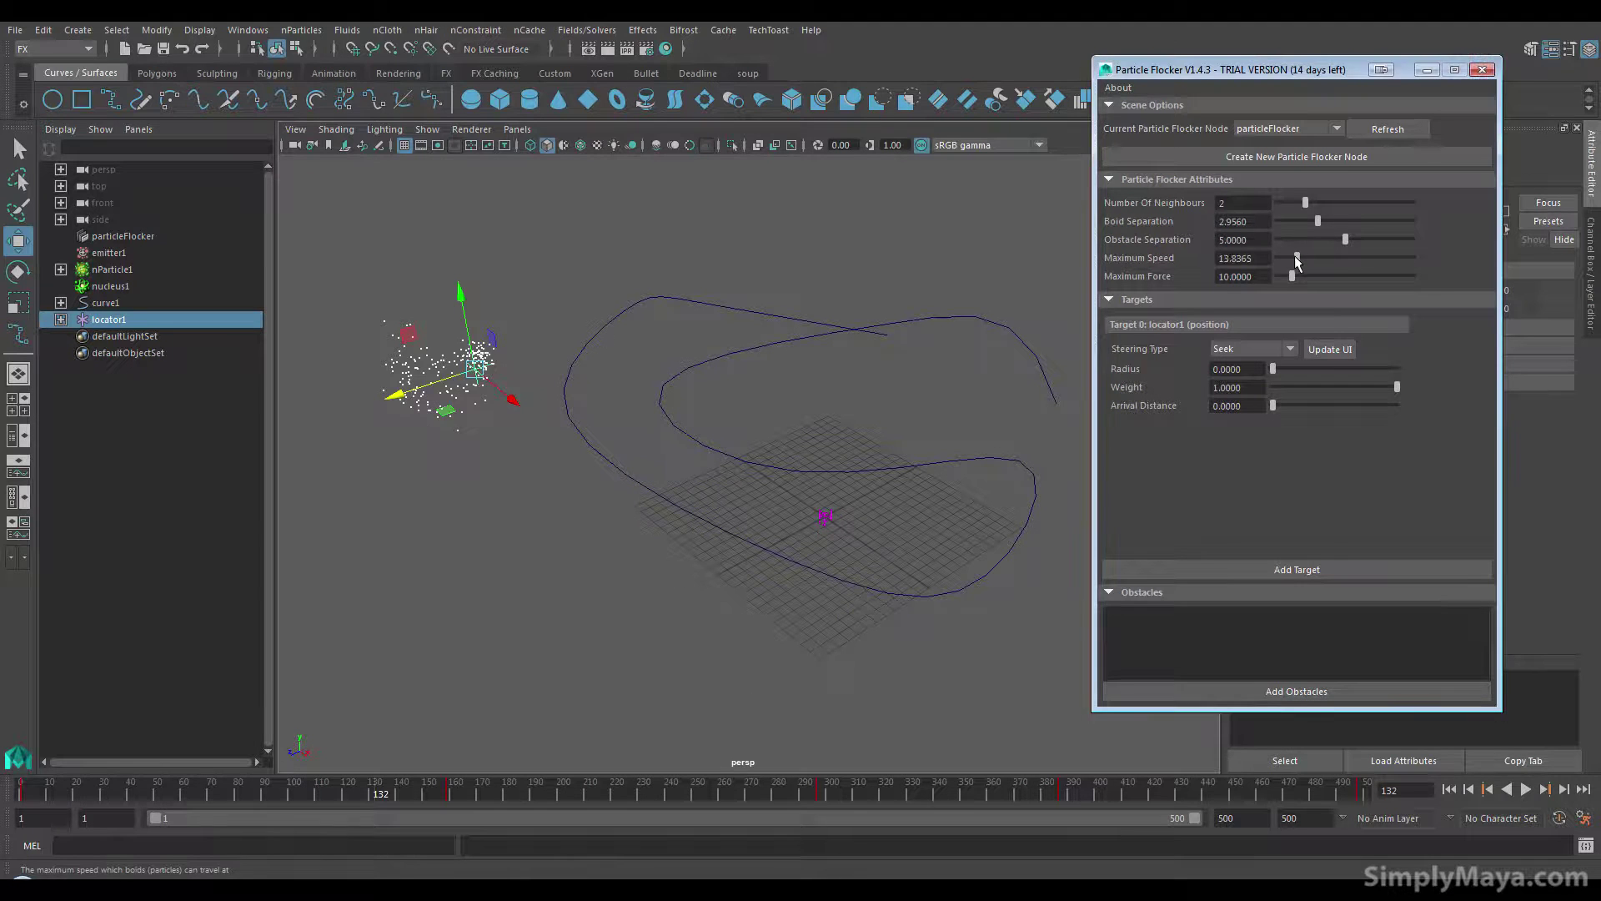
click(1450, 790)
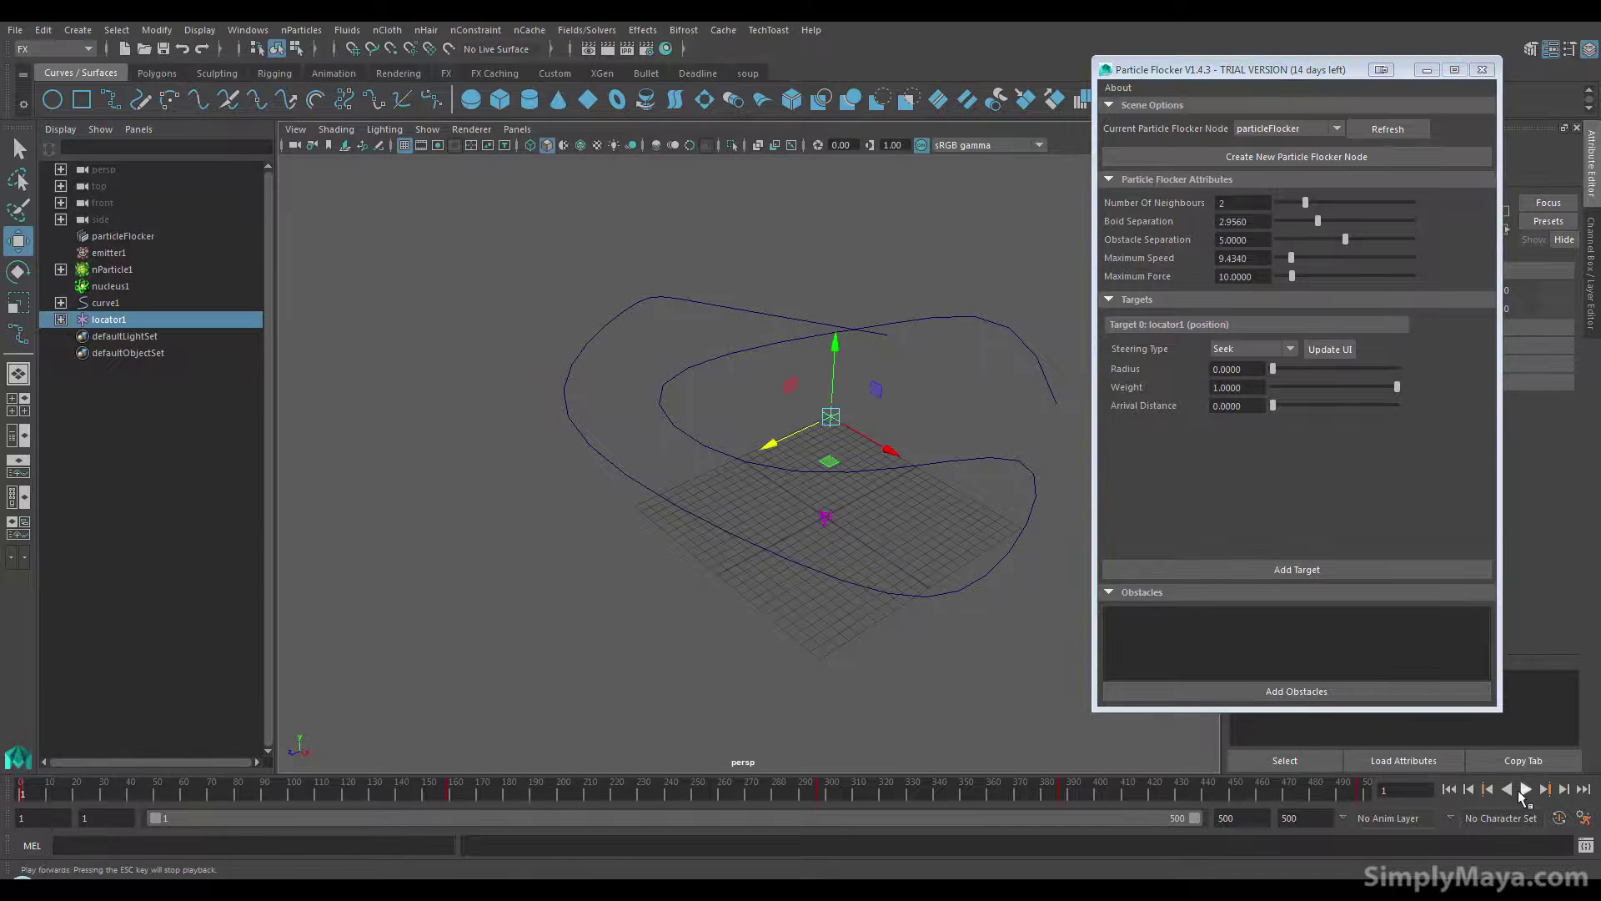
click(1522, 790)
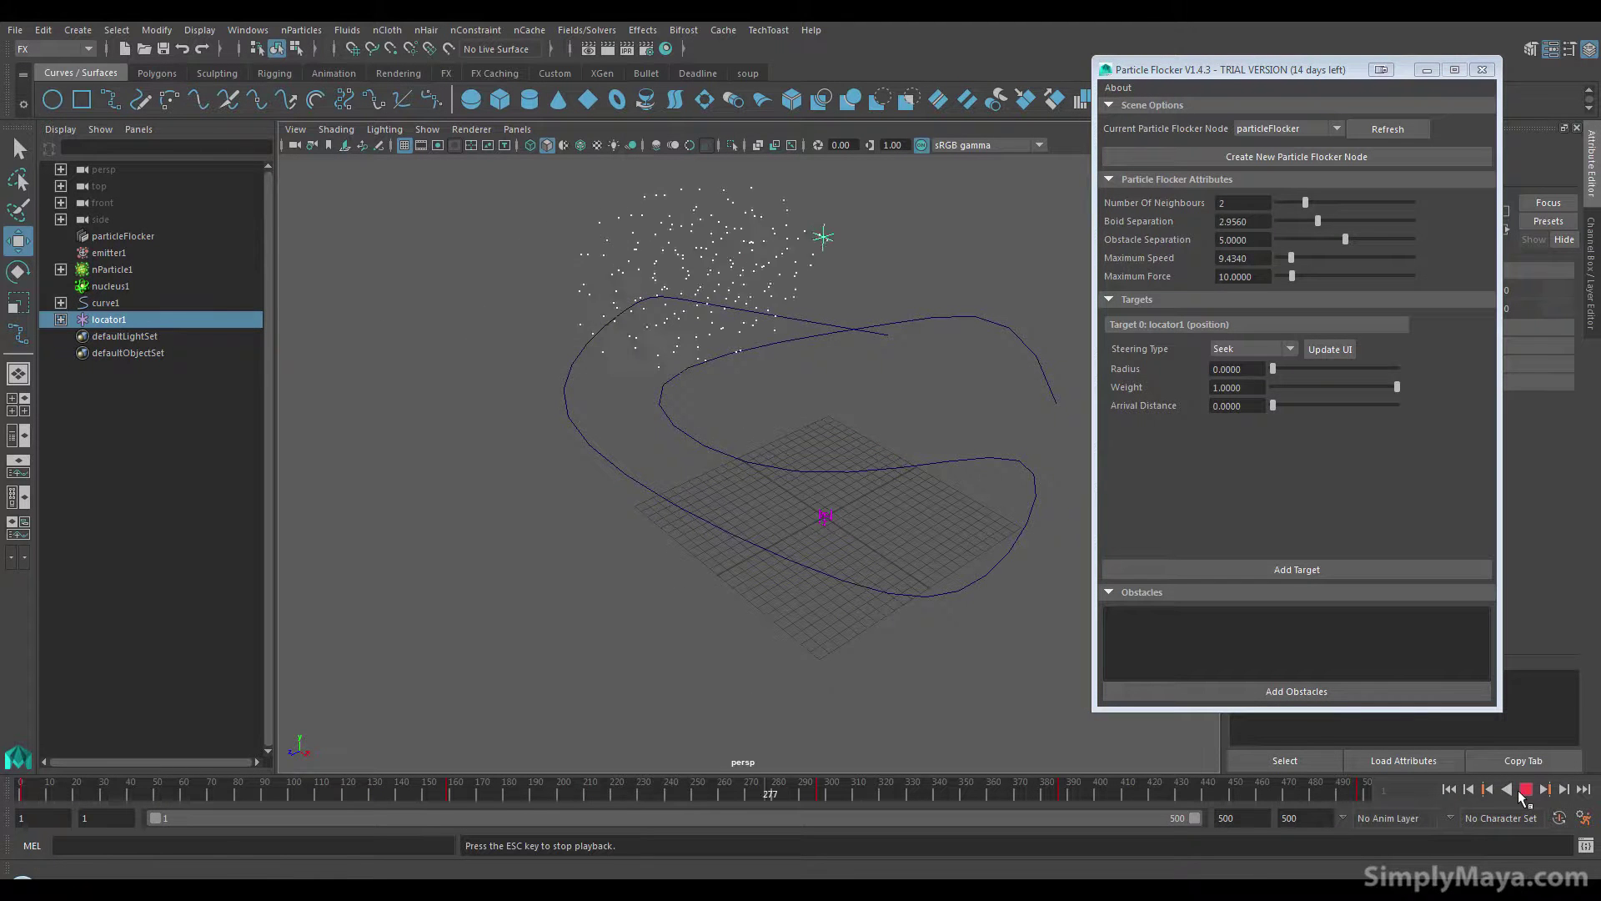
alt+drag(851, 511, 755, 465)
alt+middle_drag(756, 467, 711, 536)
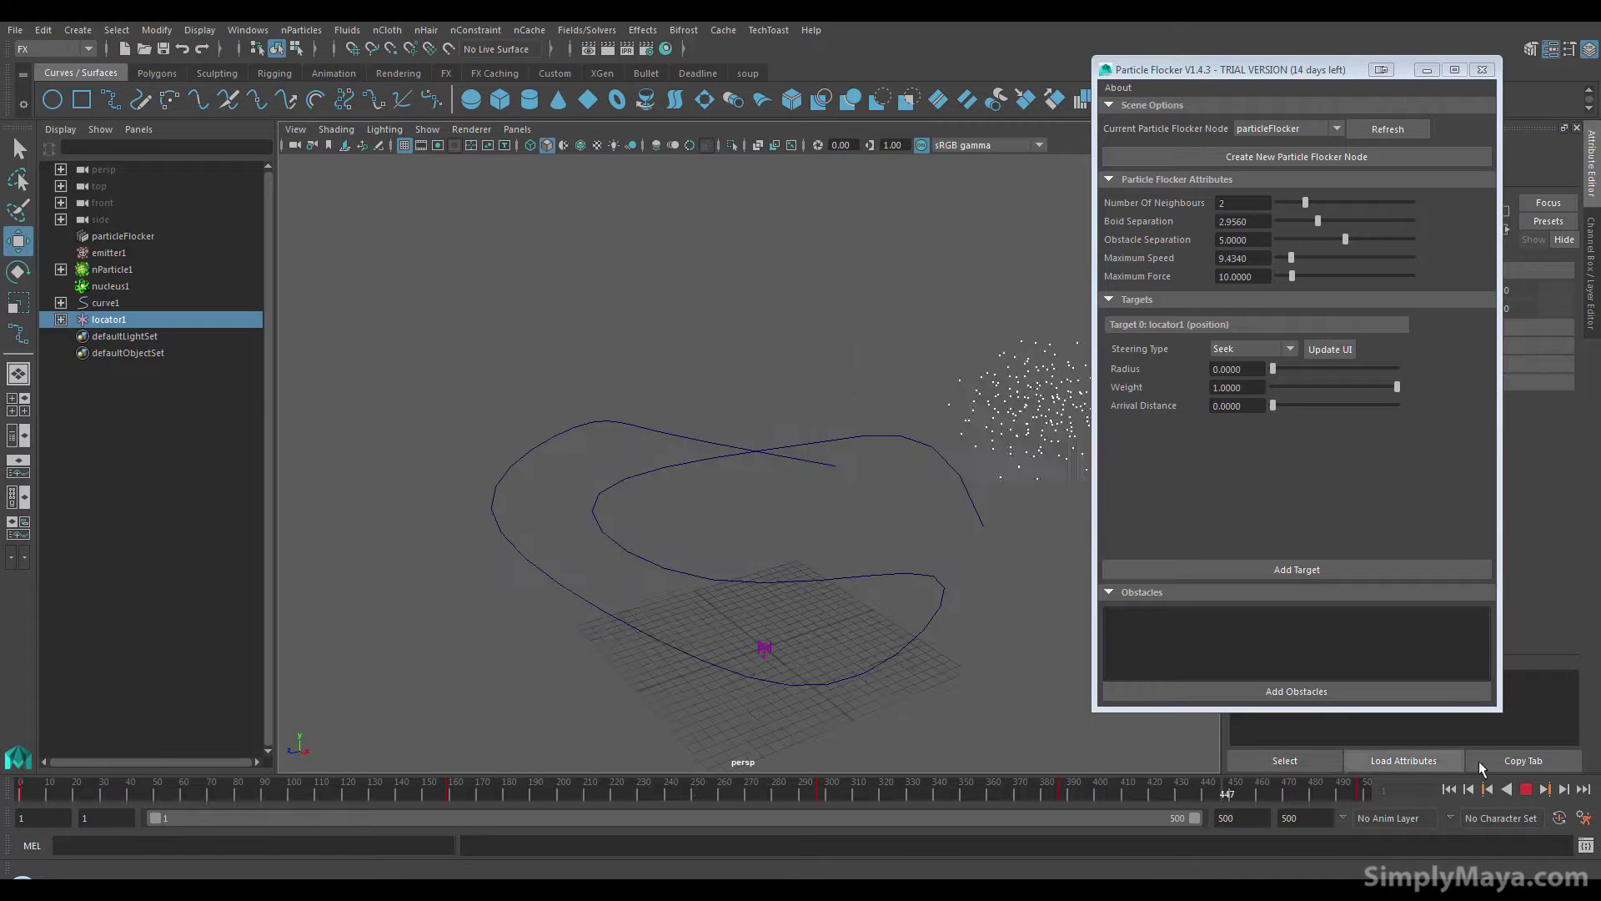
click(1526, 789)
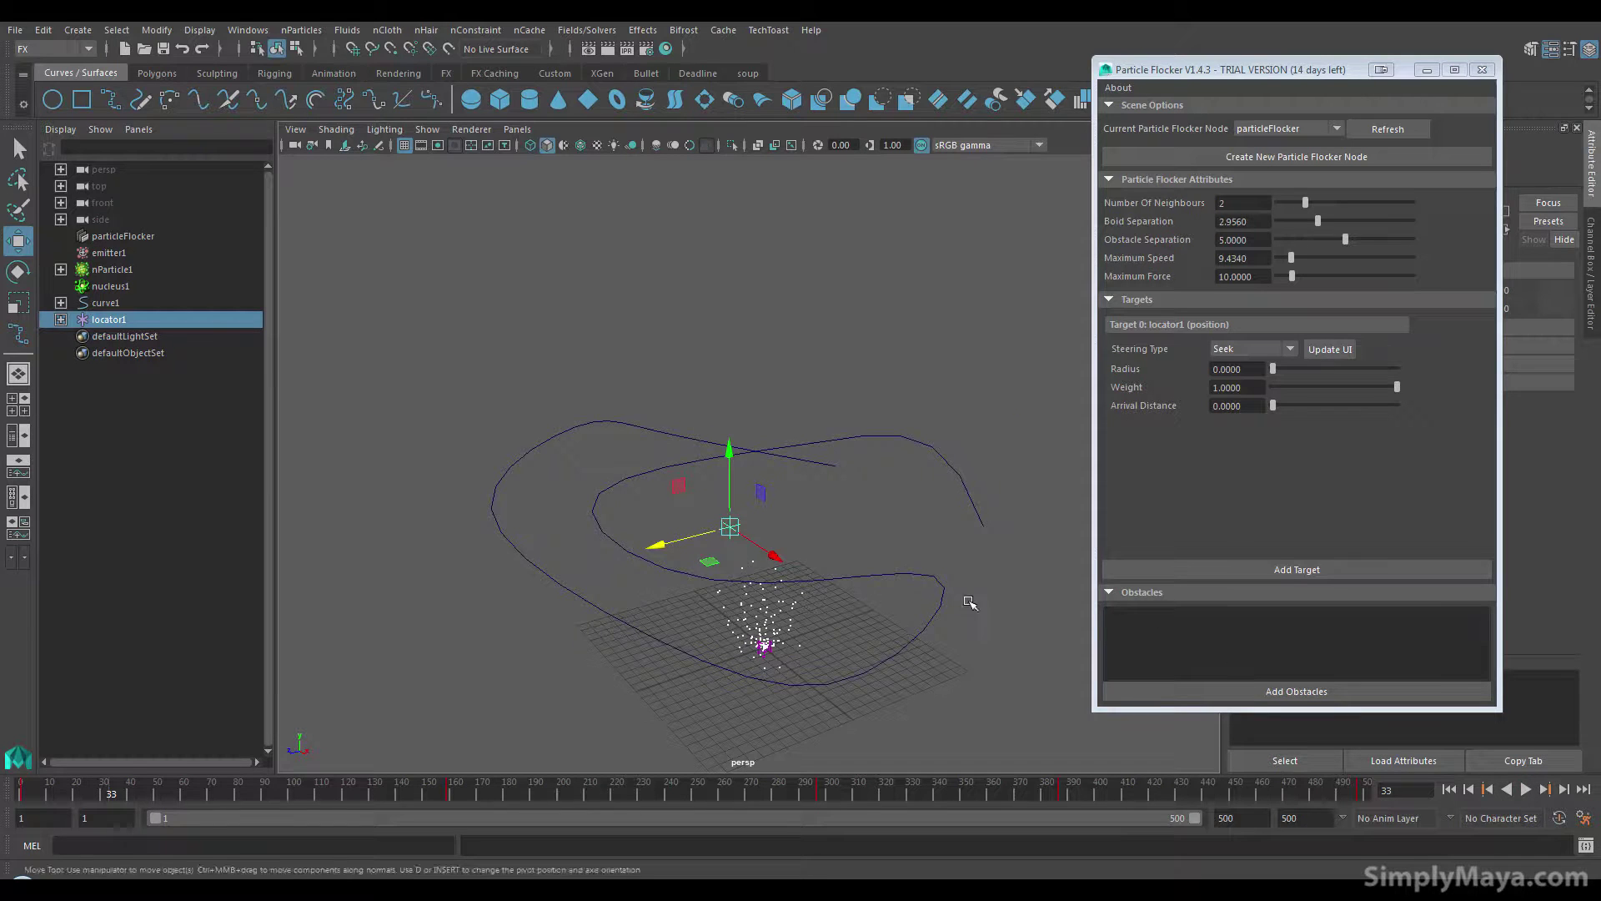
Create a polygon cube at the origin, scale it uniformly by about 12, and stretch it vertically into a tall column
alt+drag(965, 600, 801, 483)
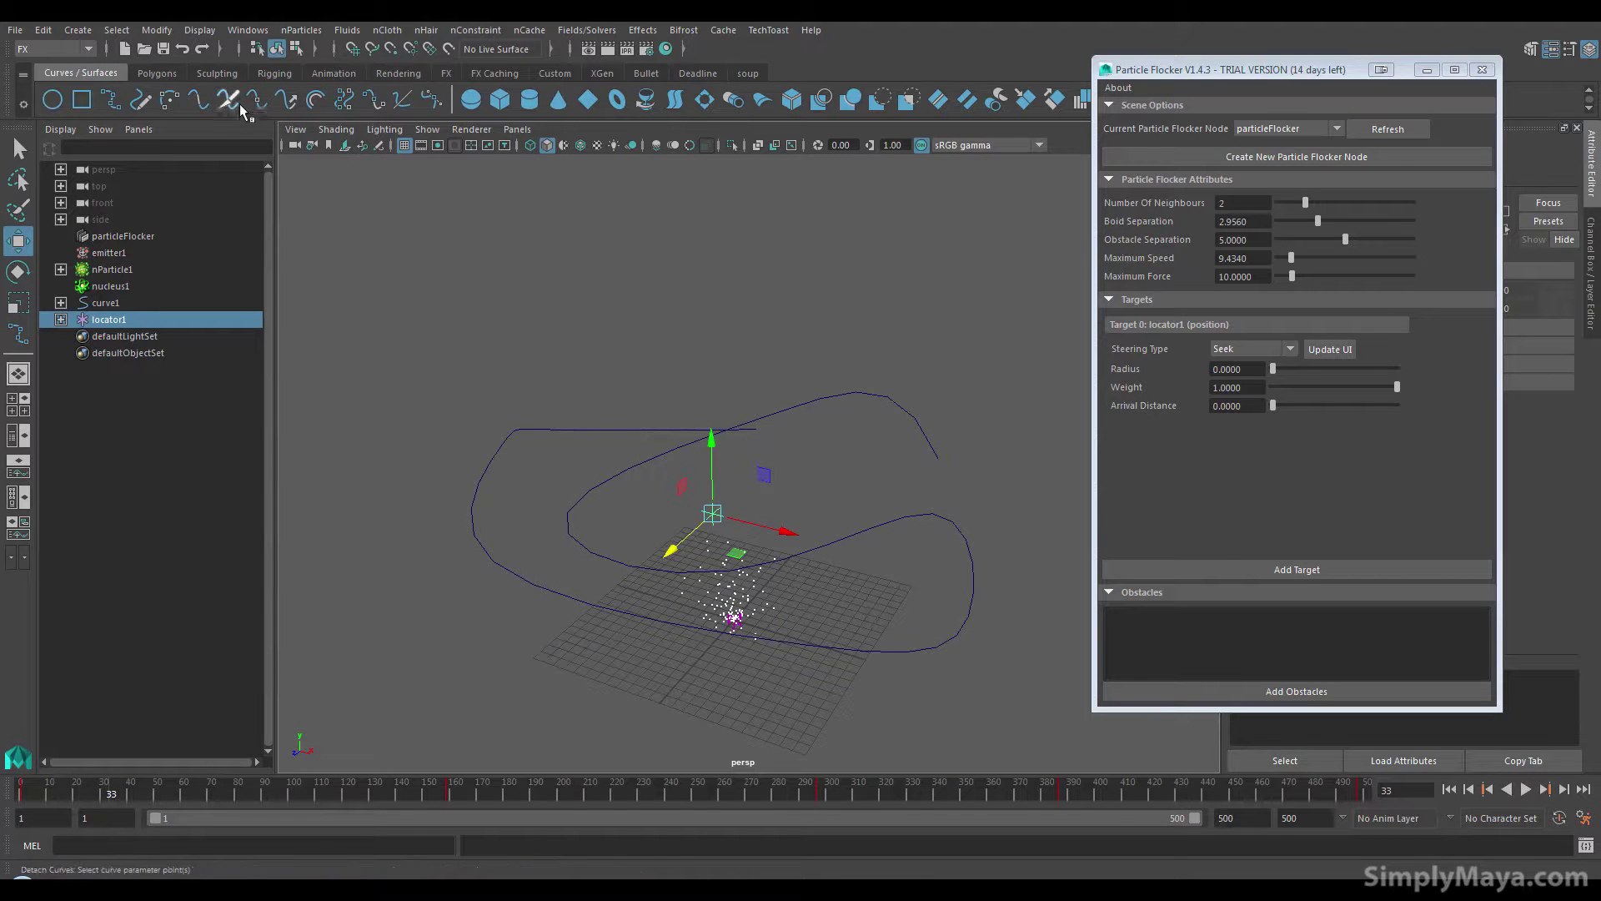
click(163, 73)
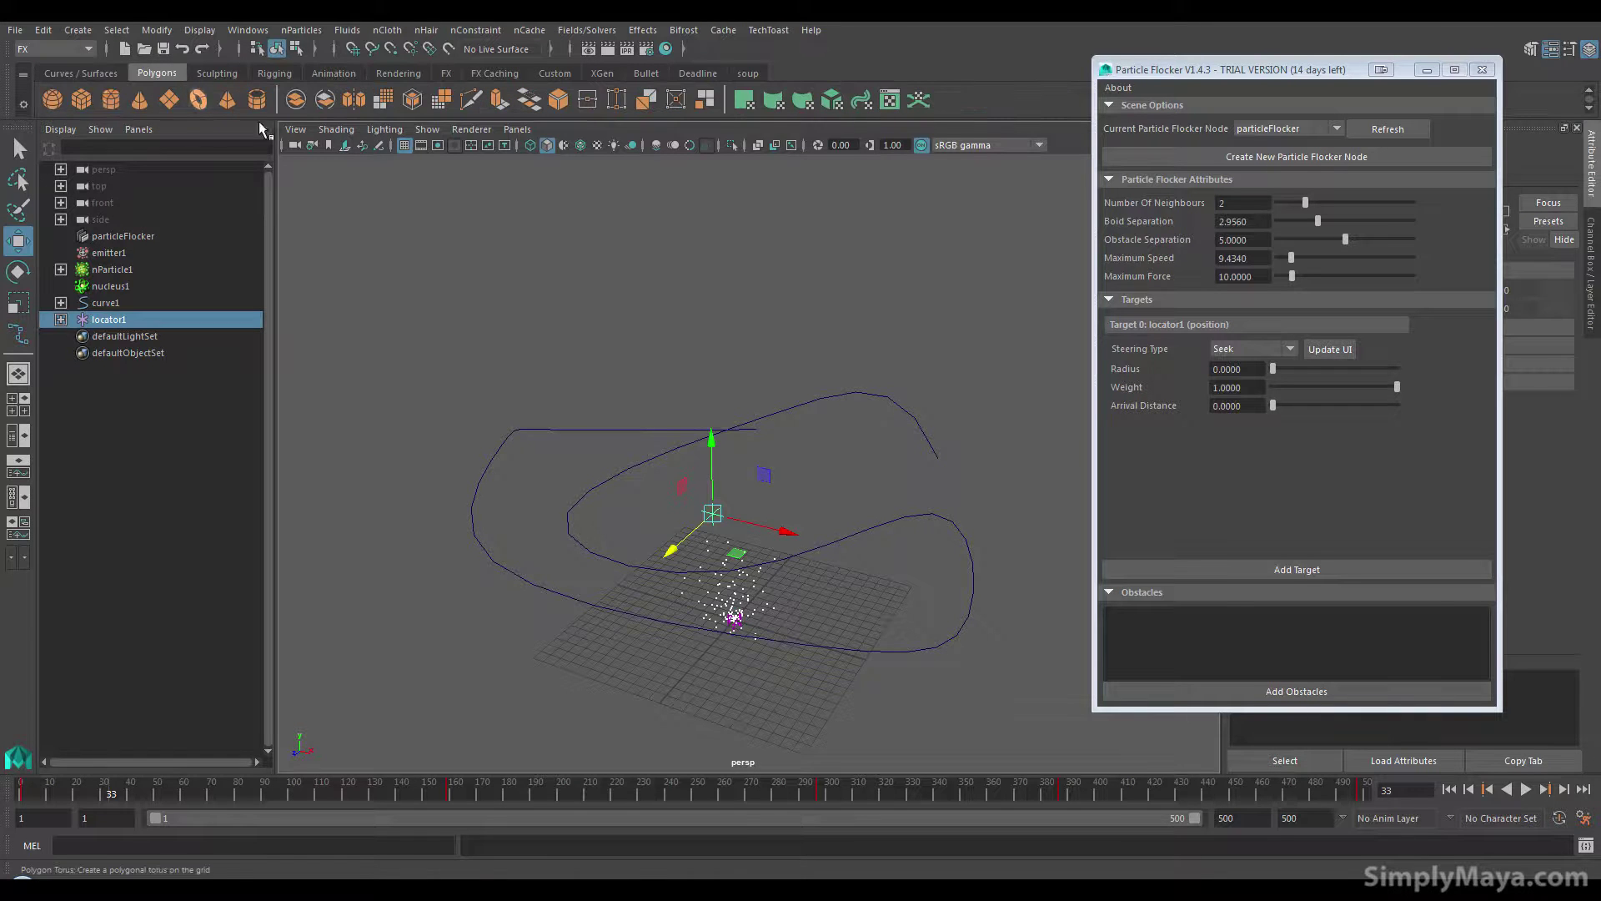
click(81, 99)
alt+drag(667, 467, 611, 489)
key(r)
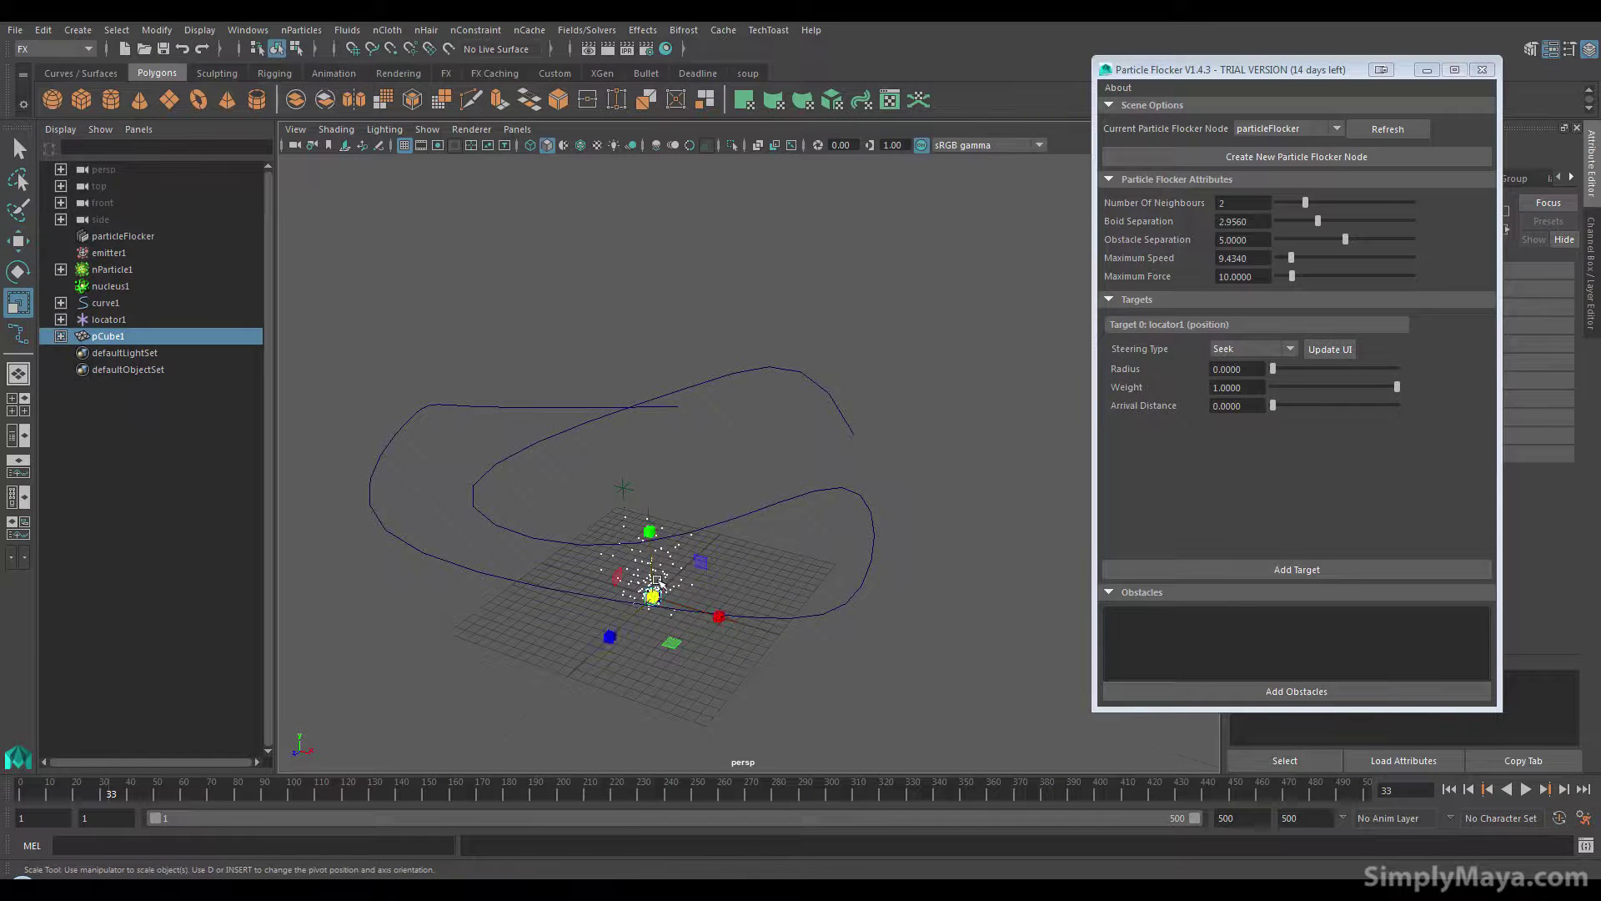
drag(653, 596, 765, 589)
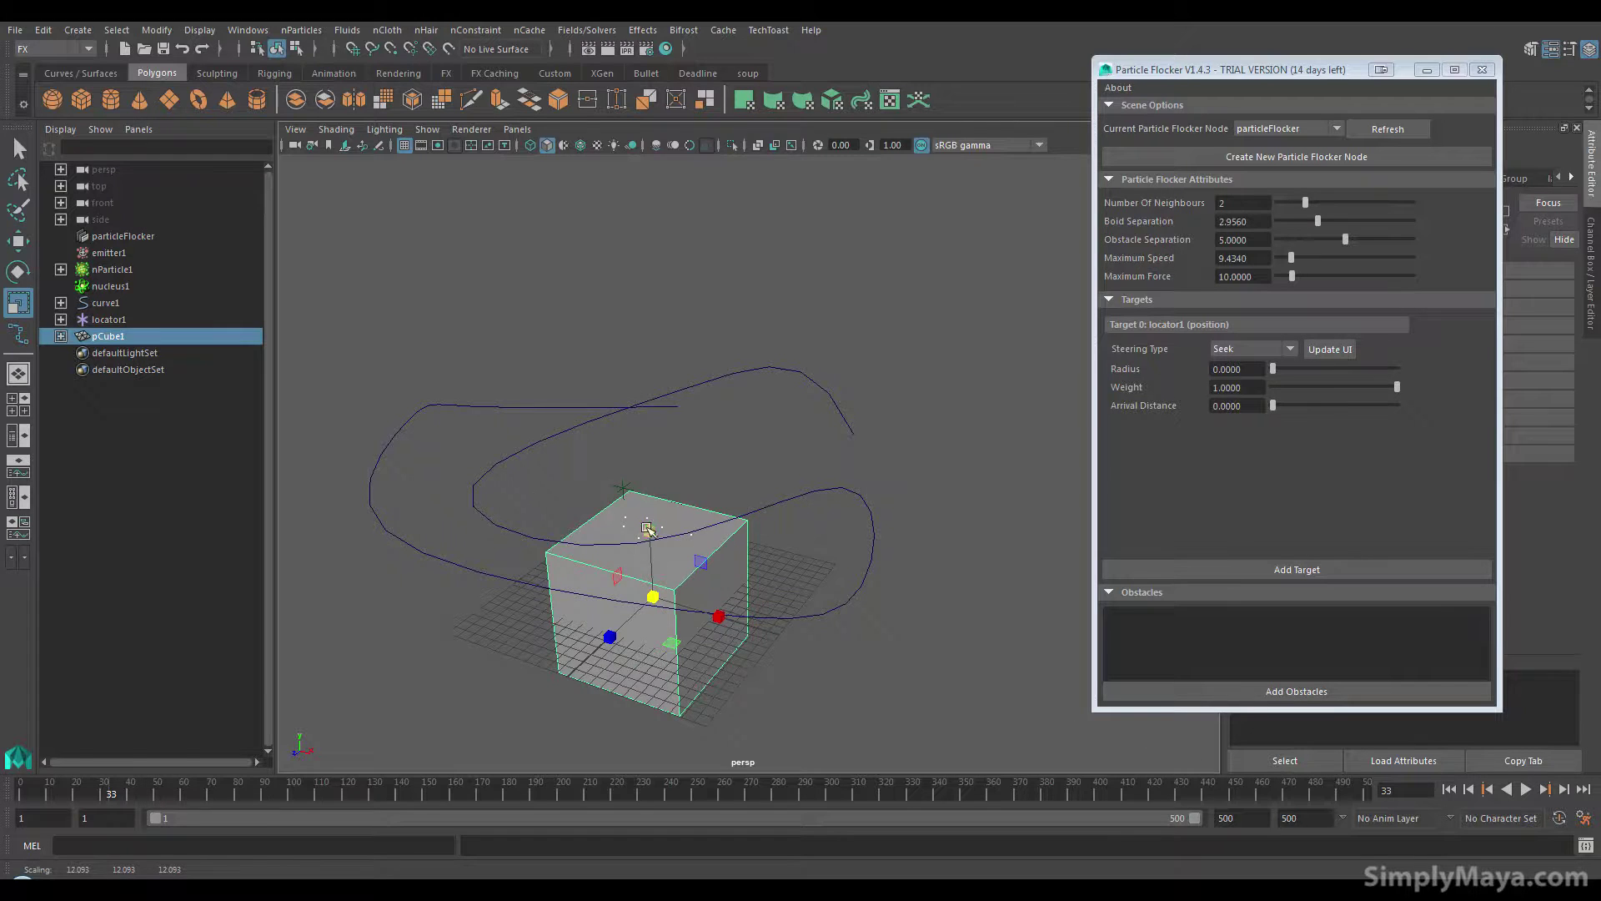
drag(649, 525, 636, 310)
alt+drag(600, 518, 532, 510)
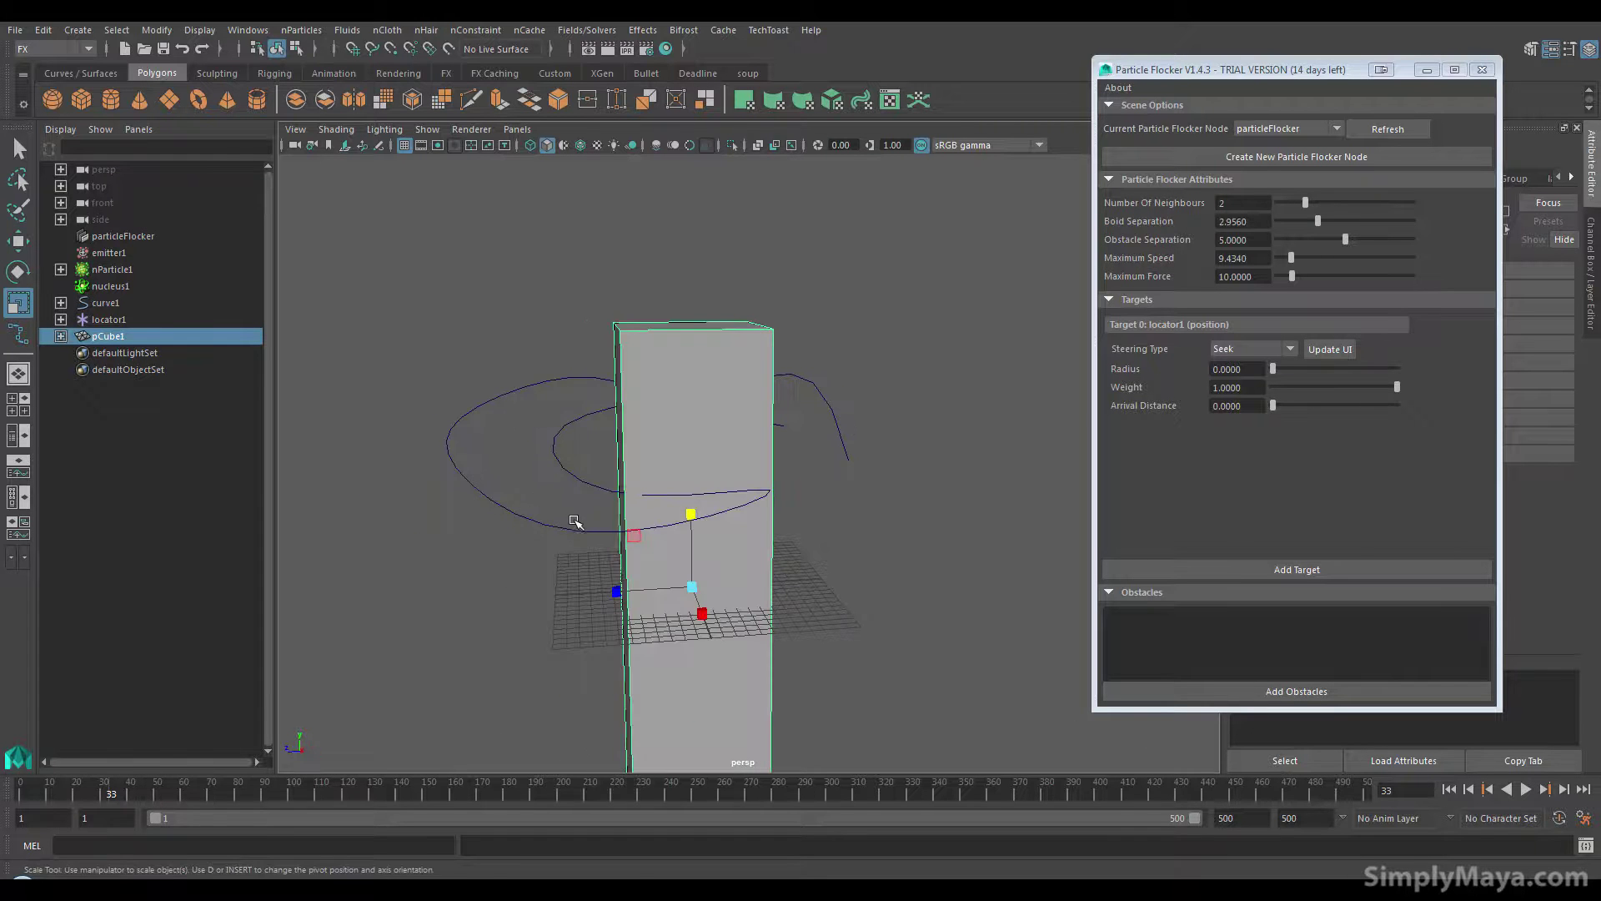
Raise the column onto the grid, rewind to frame 1, and move the column along Z away from the emitter
key(w)
drag(681, 511, 533, 467)
click(1448, 790)
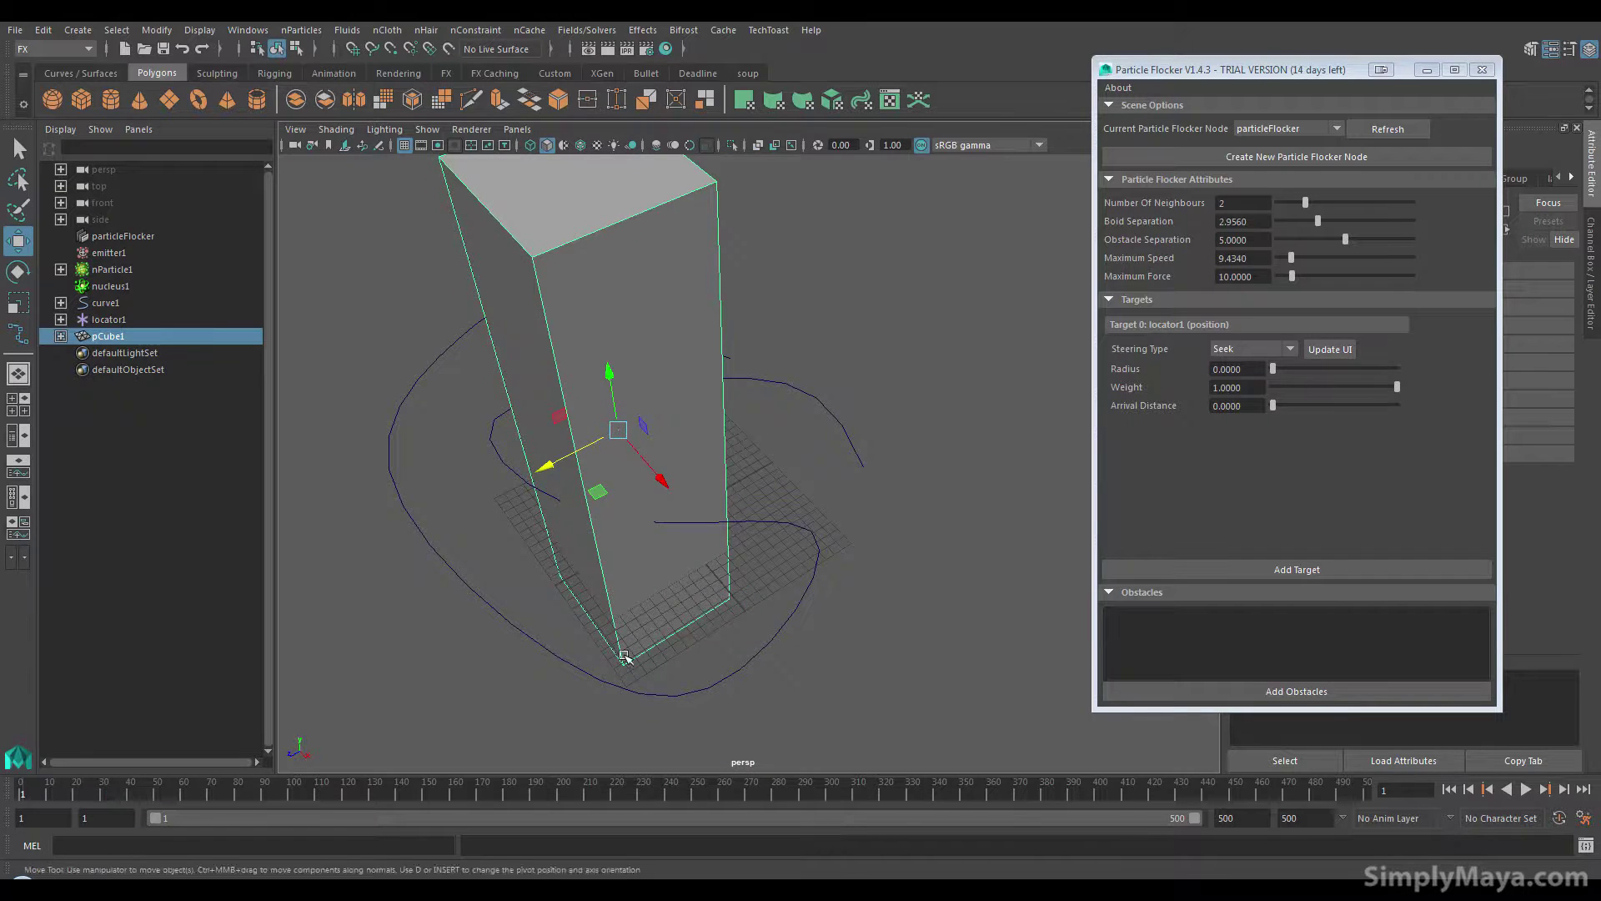
alt+drag(784, 659, 529, 561)
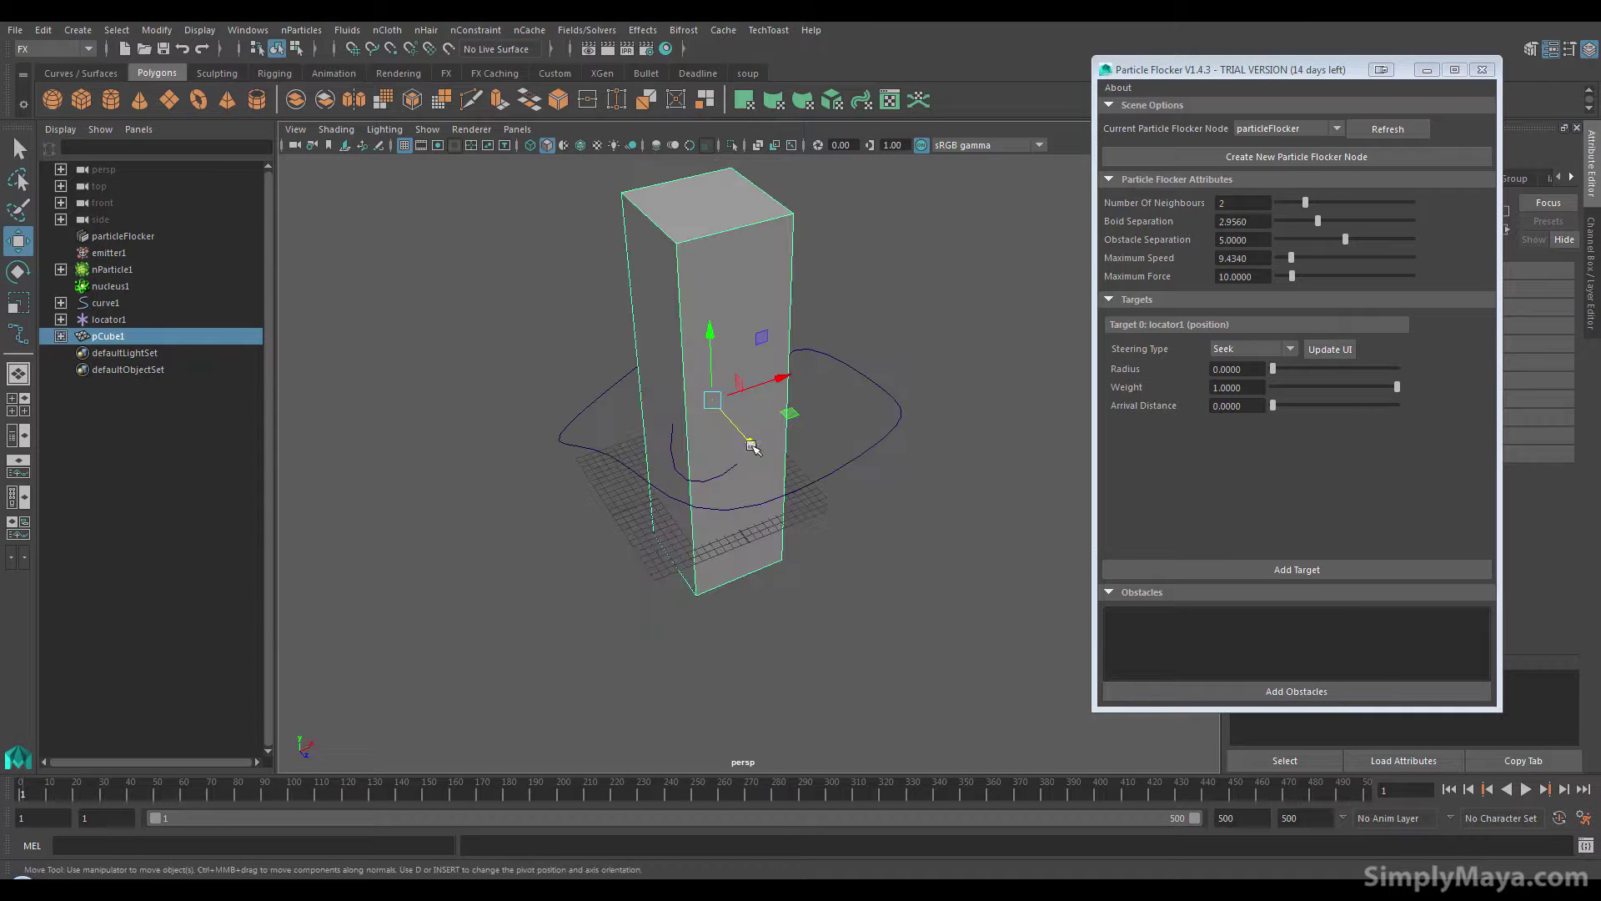
drag(751, 446, 659, 379)
alt+drag(734, 433, 599, 478)
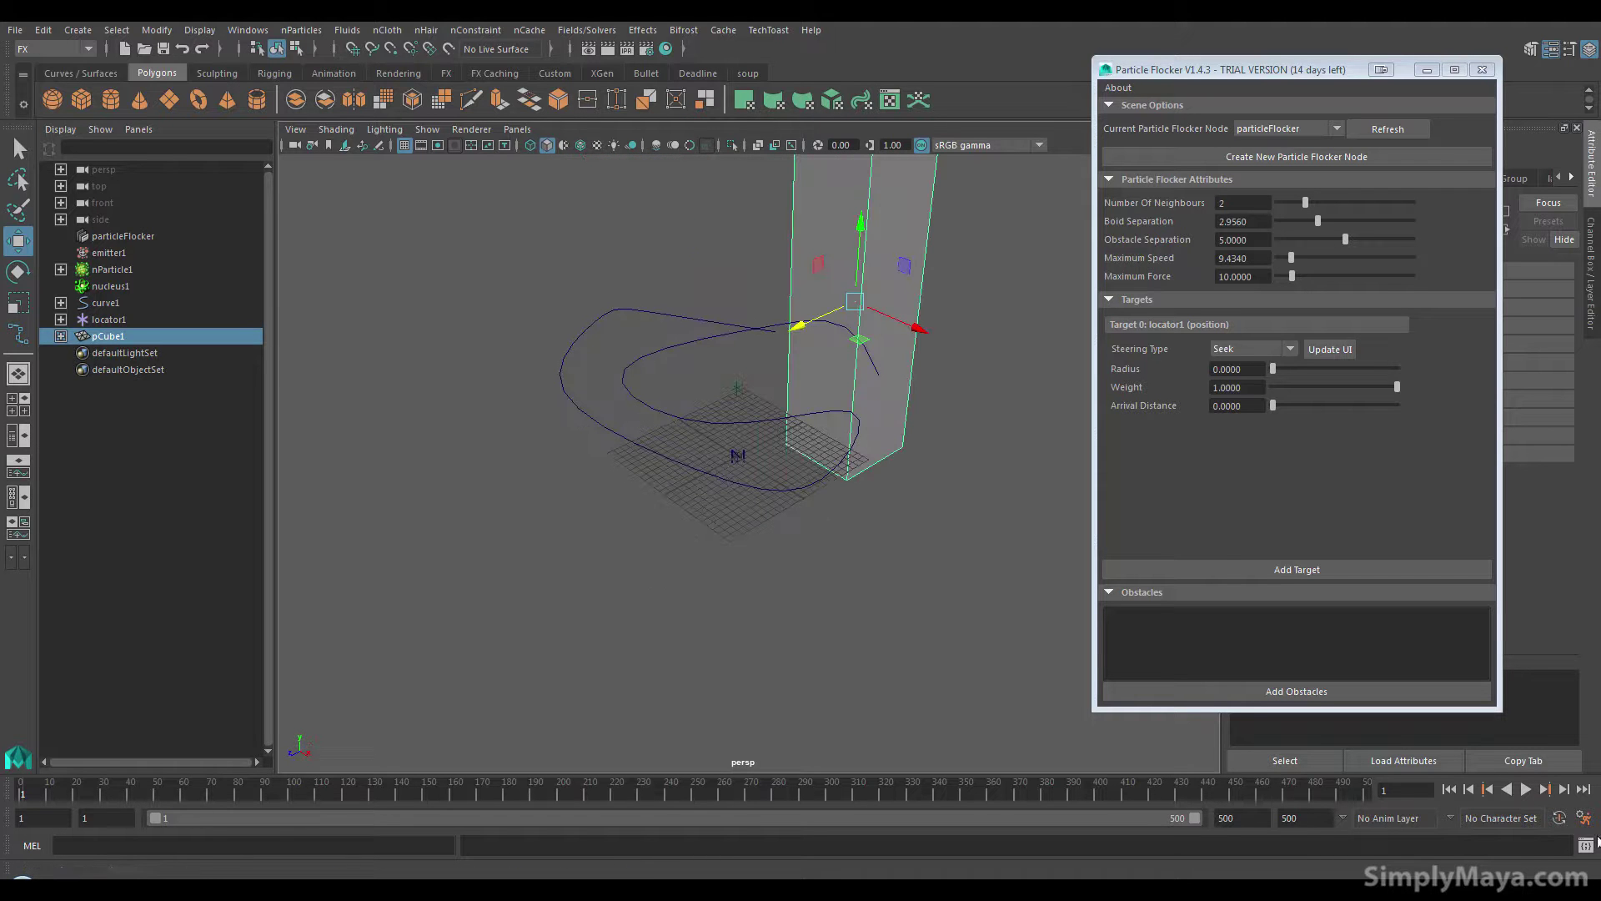
Play the simulation to frame 137 to see where the particles travel along the curve
click(1526, 790)
alt+drag(982, 626, 947, 703)
drag(700, 501, 573, 513)
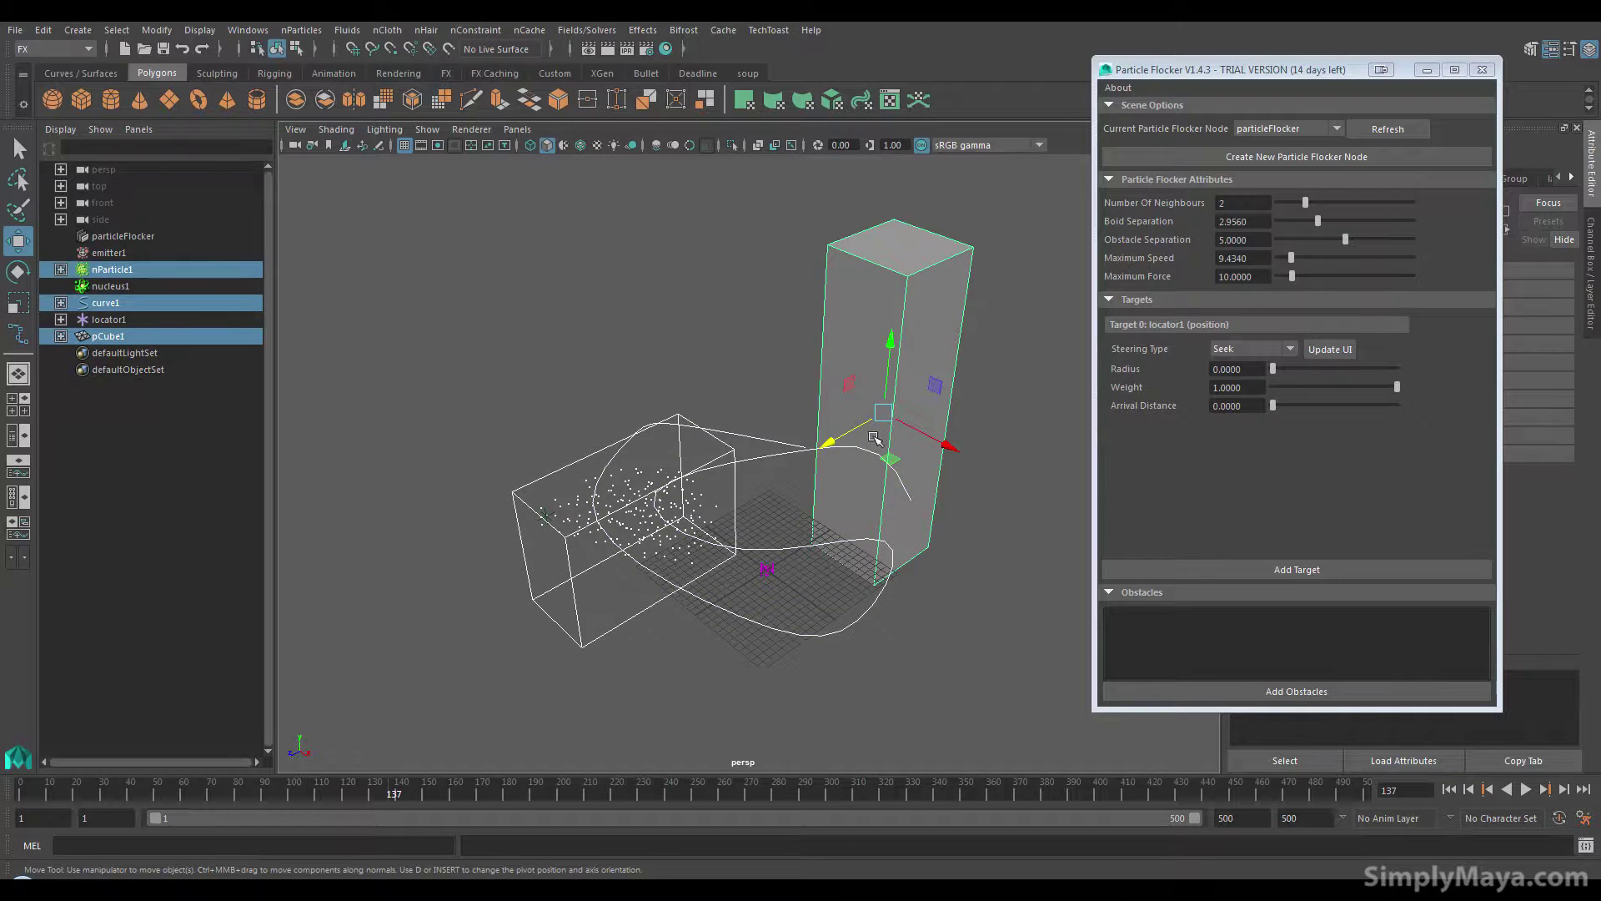
Select the column and move it onto the curve into the particles' path, to about X 1.4, Y 15 and Z 15.7
click(852, 347)
drag(832, 441, 700, 602)
drag(832, 569, 792, 560)
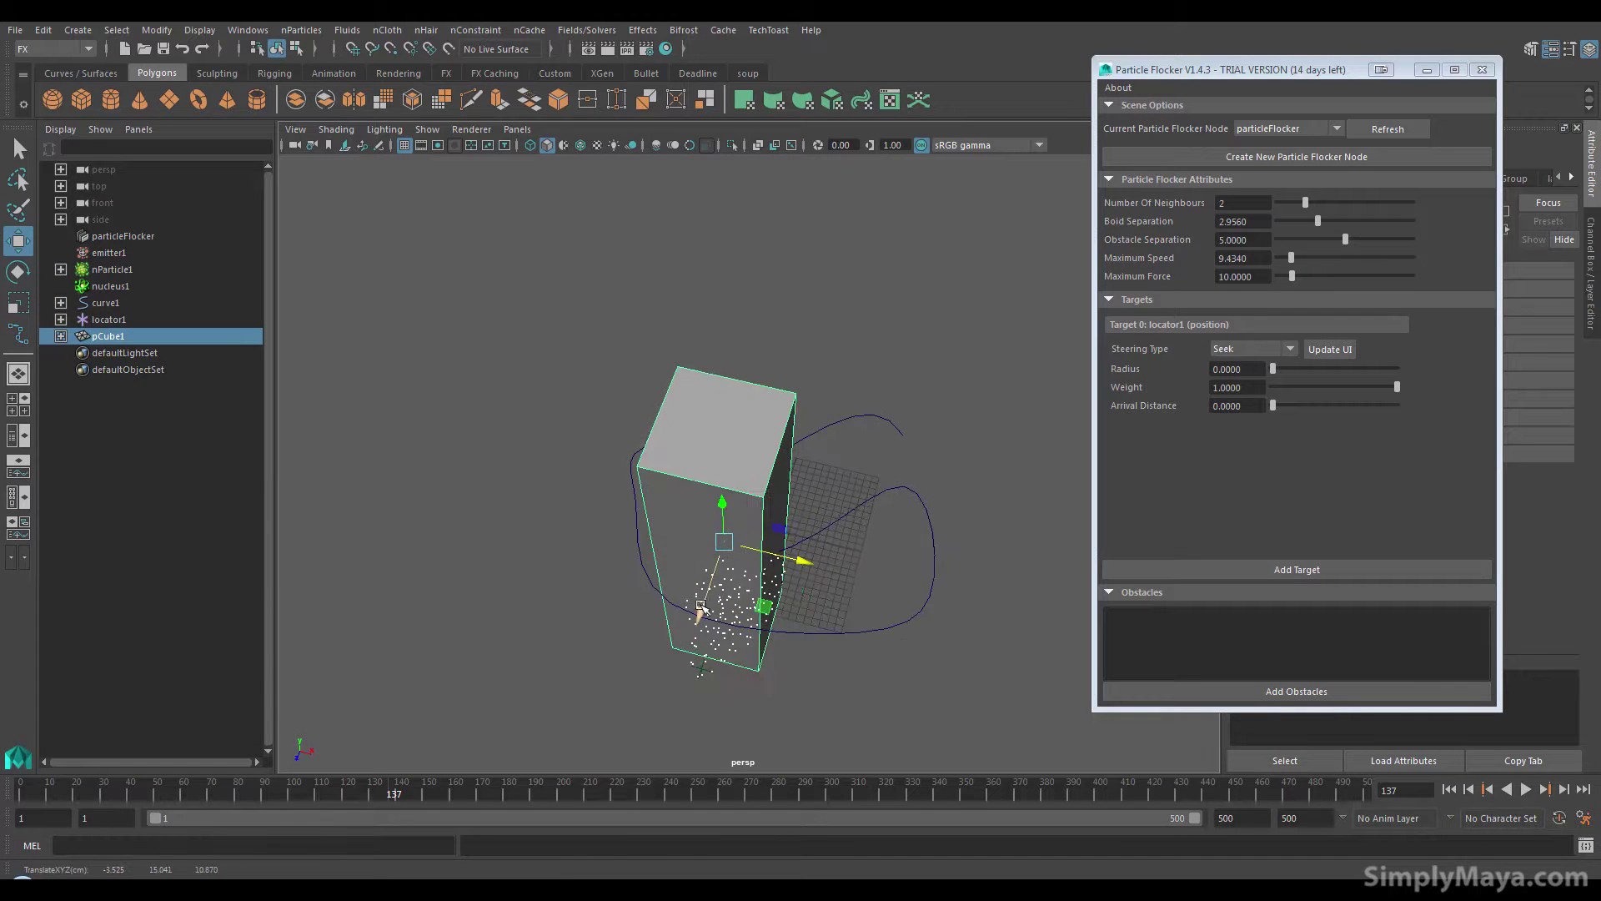
drag(700, 605, 693, 626)
drag(796, 581, 861, 615)
key(r)
key(w)
alt+drag(861, 616, 724, 624)
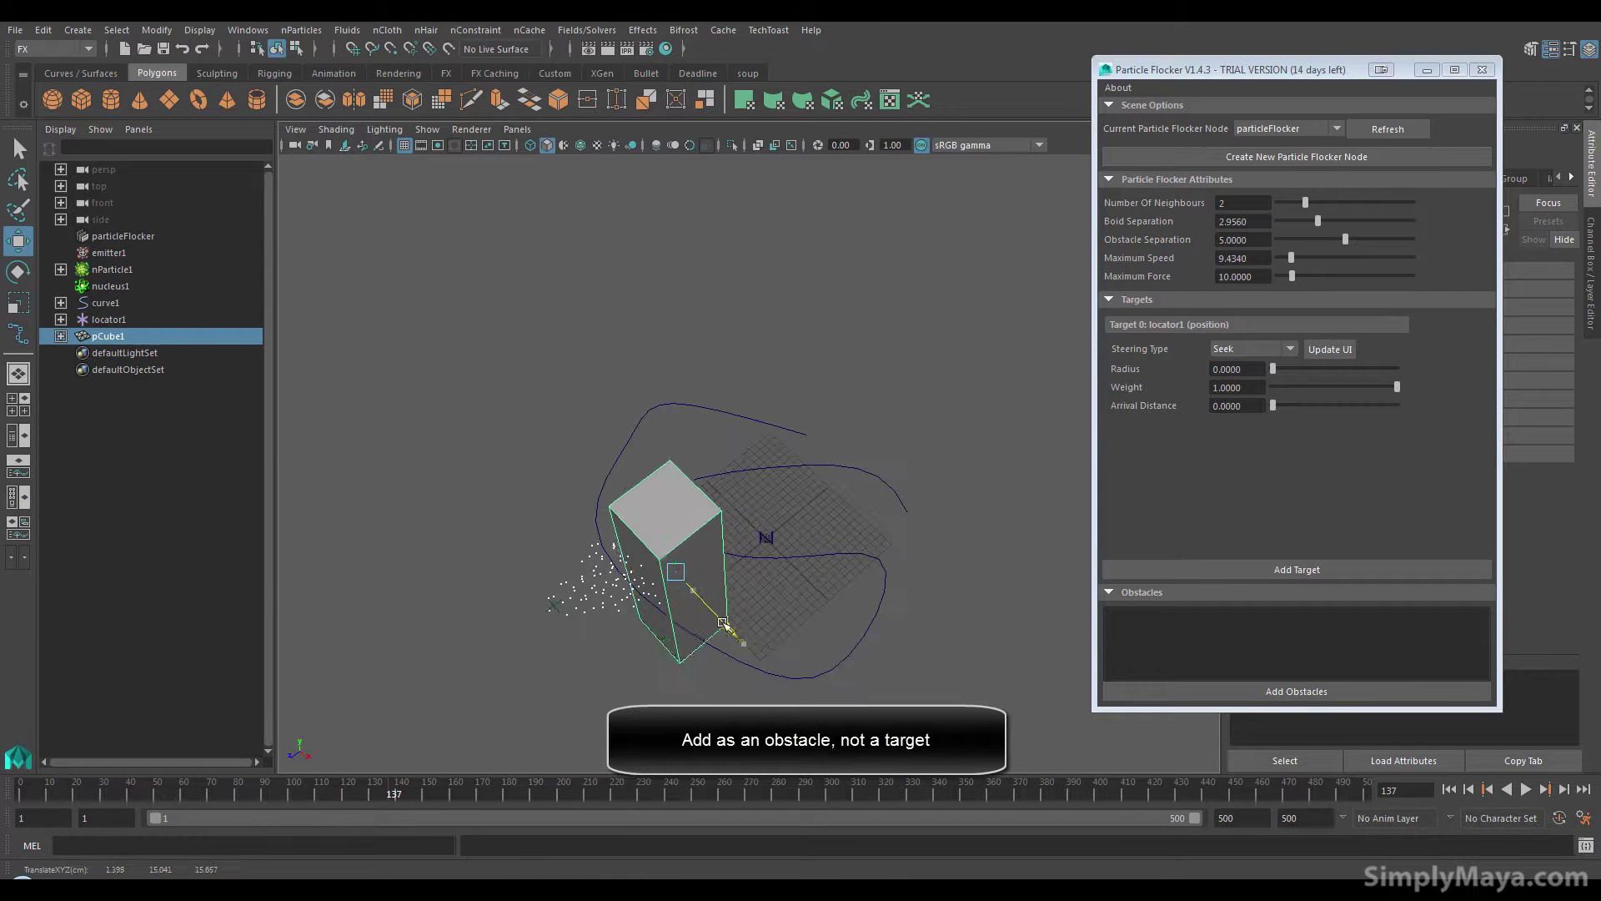
Add the column to the Particle Flocker as an obstacle and play the simulation to examine the particles around it
click(1302, 691)
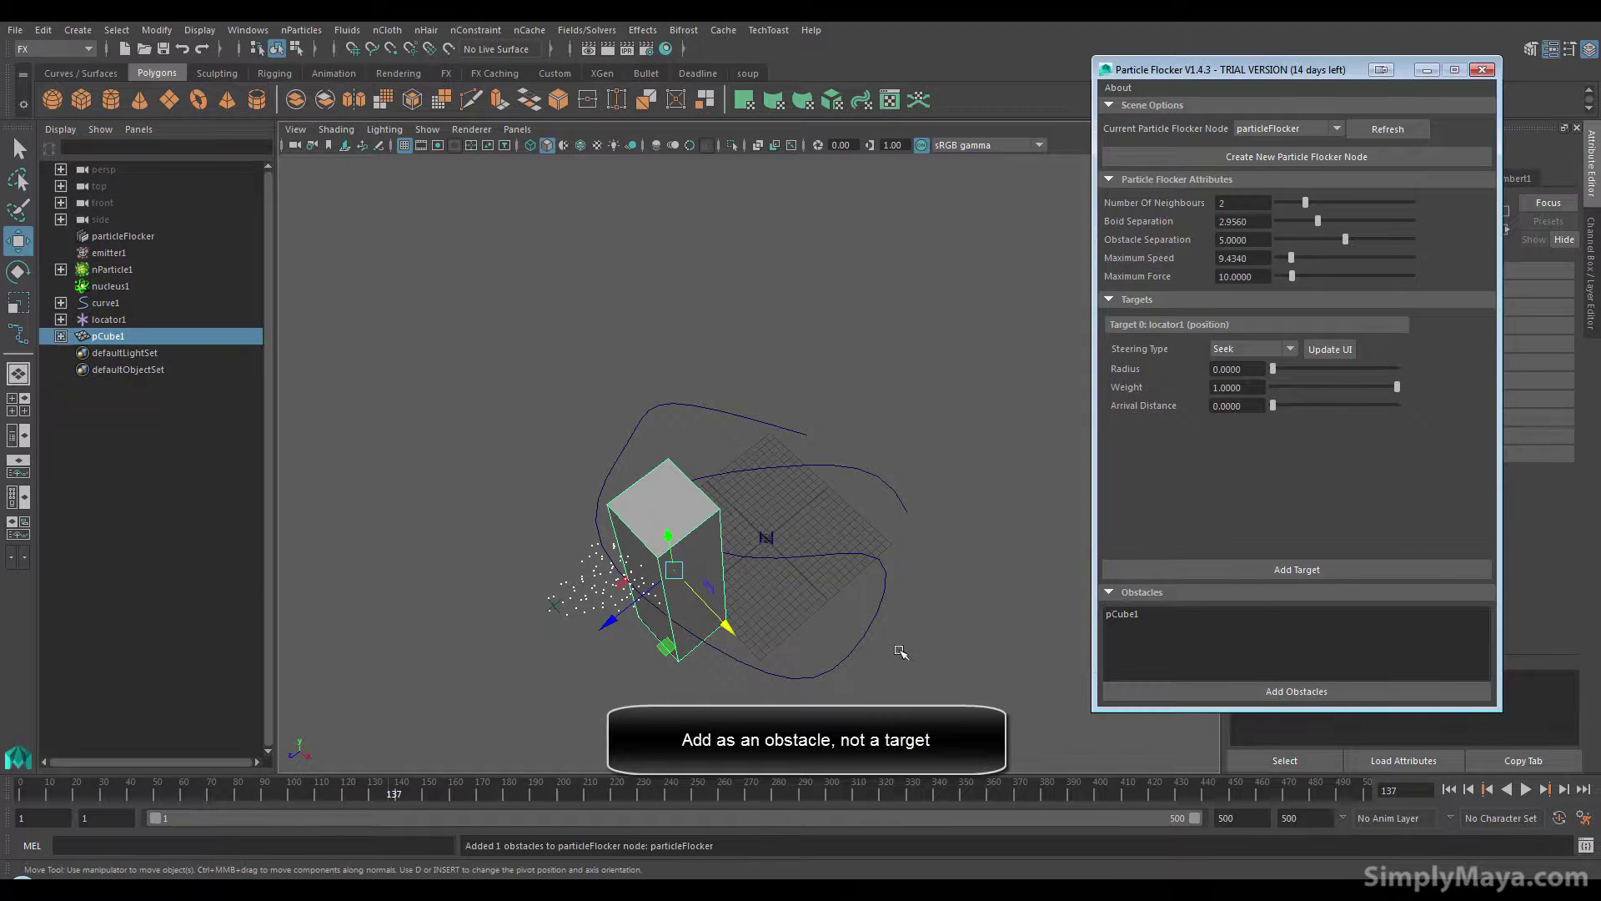
alt+drag(901, 650, 942, 658)
click(1524, 790)
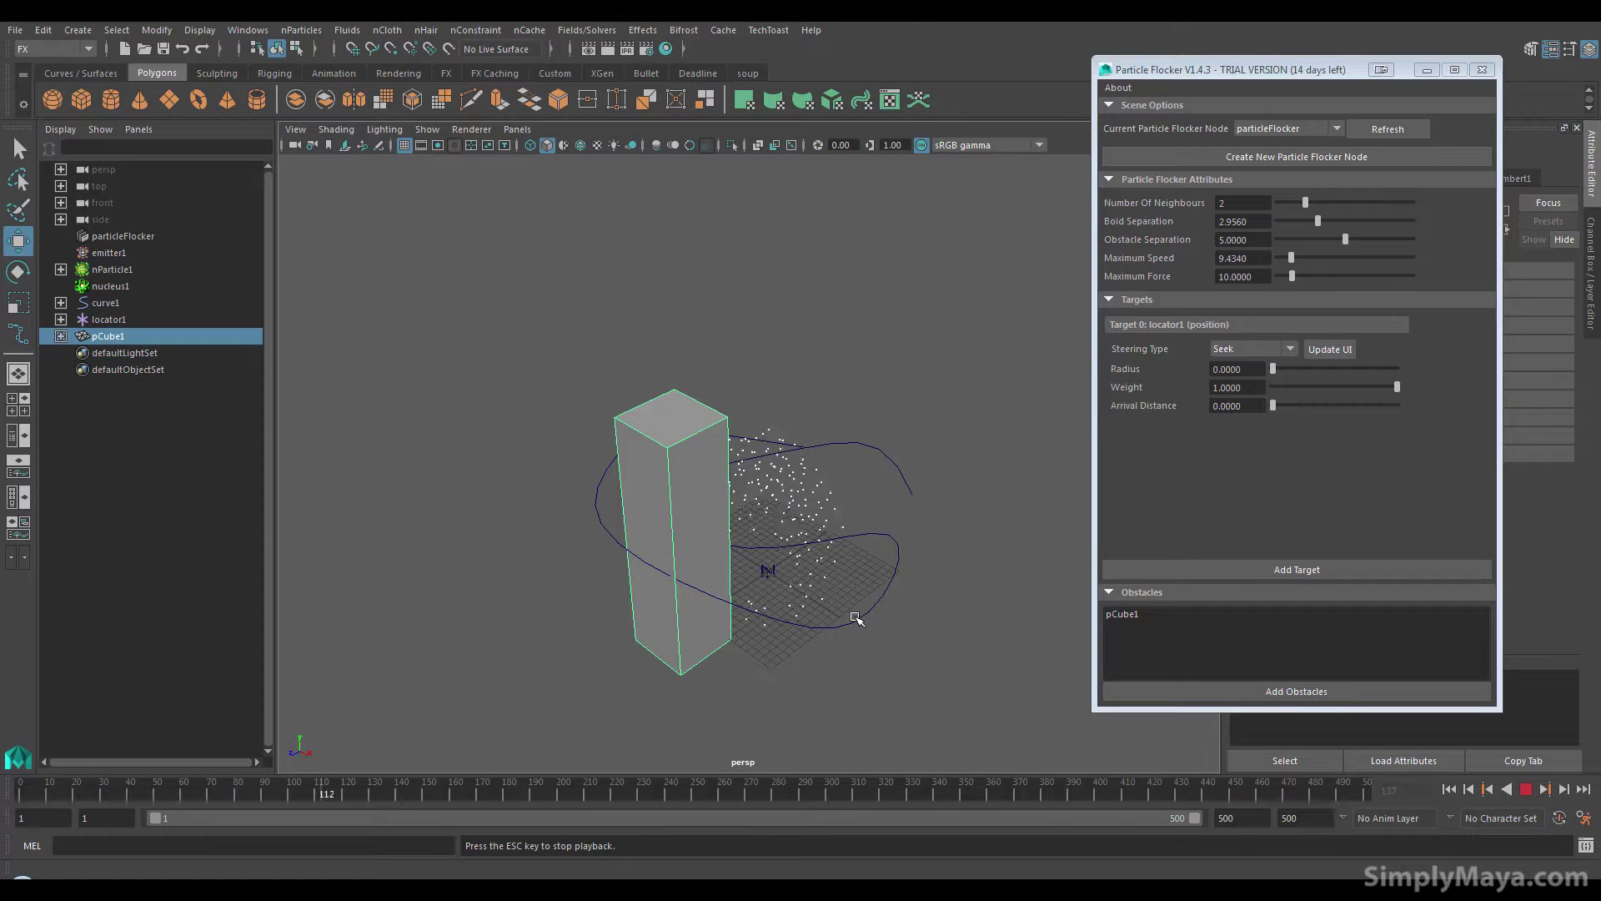
alt+drag(785, 602, 607, 440)
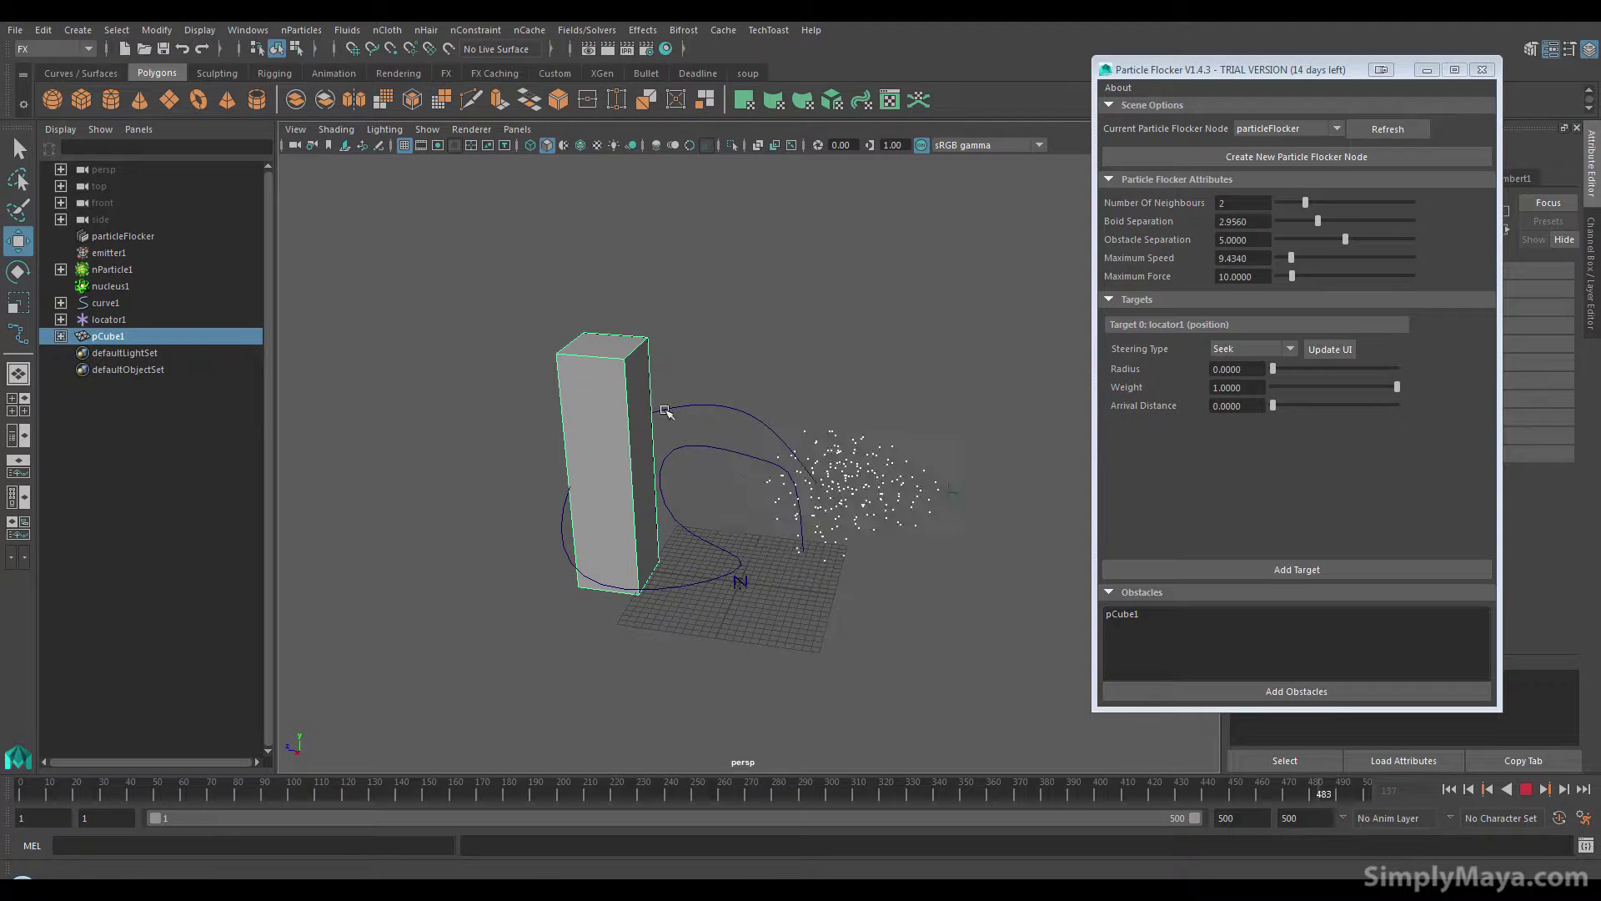
alt+middle_drag(692, 483, 799, 505)
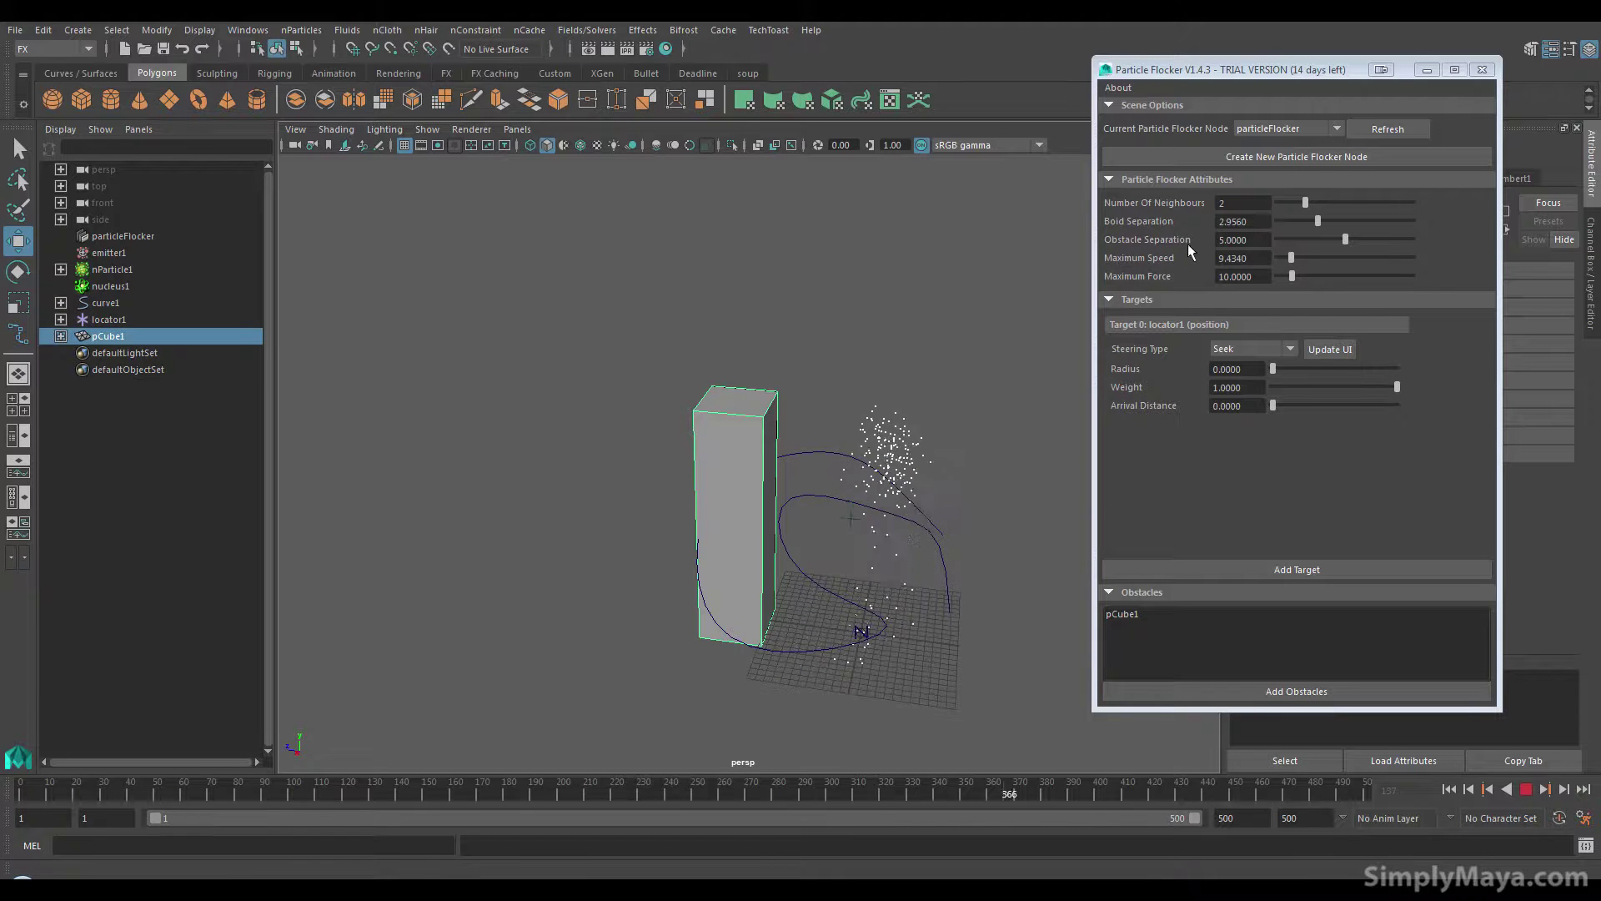
Lower Obstacle Separation to 0.1258 during playback and examine how closely the particles pass the column from several angles
drag(1345, 239, 1331, 242)
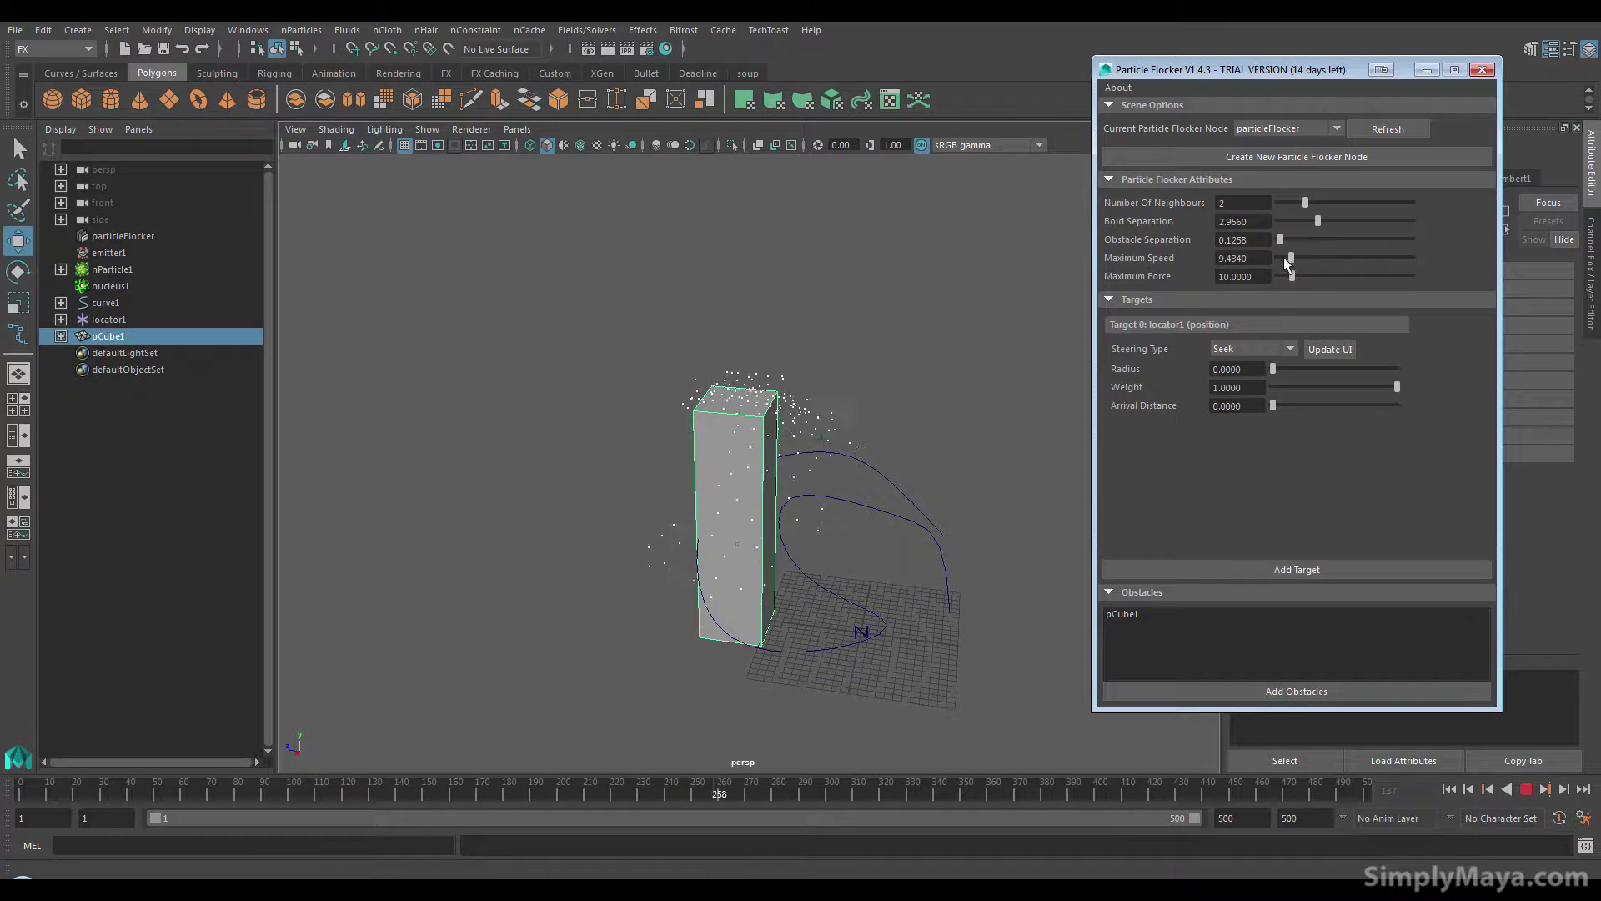
alt+drag(725, 534, 796, 505)
alt+right_drag(734, 547, 775, 572)
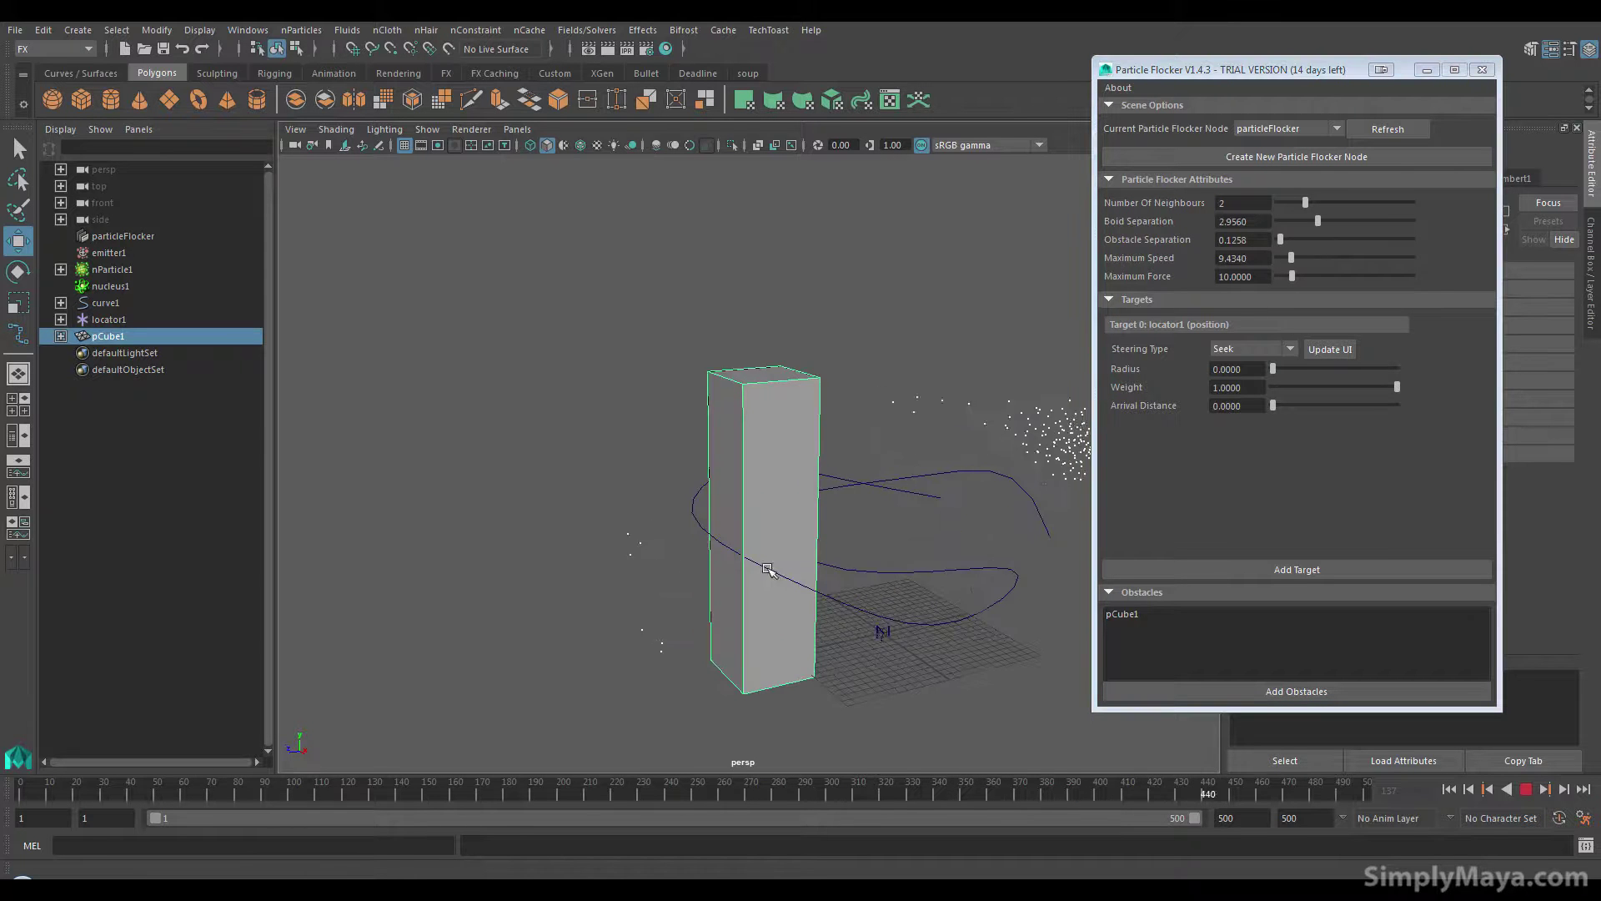
alt+middle_drag(775, 572, 750, 523)
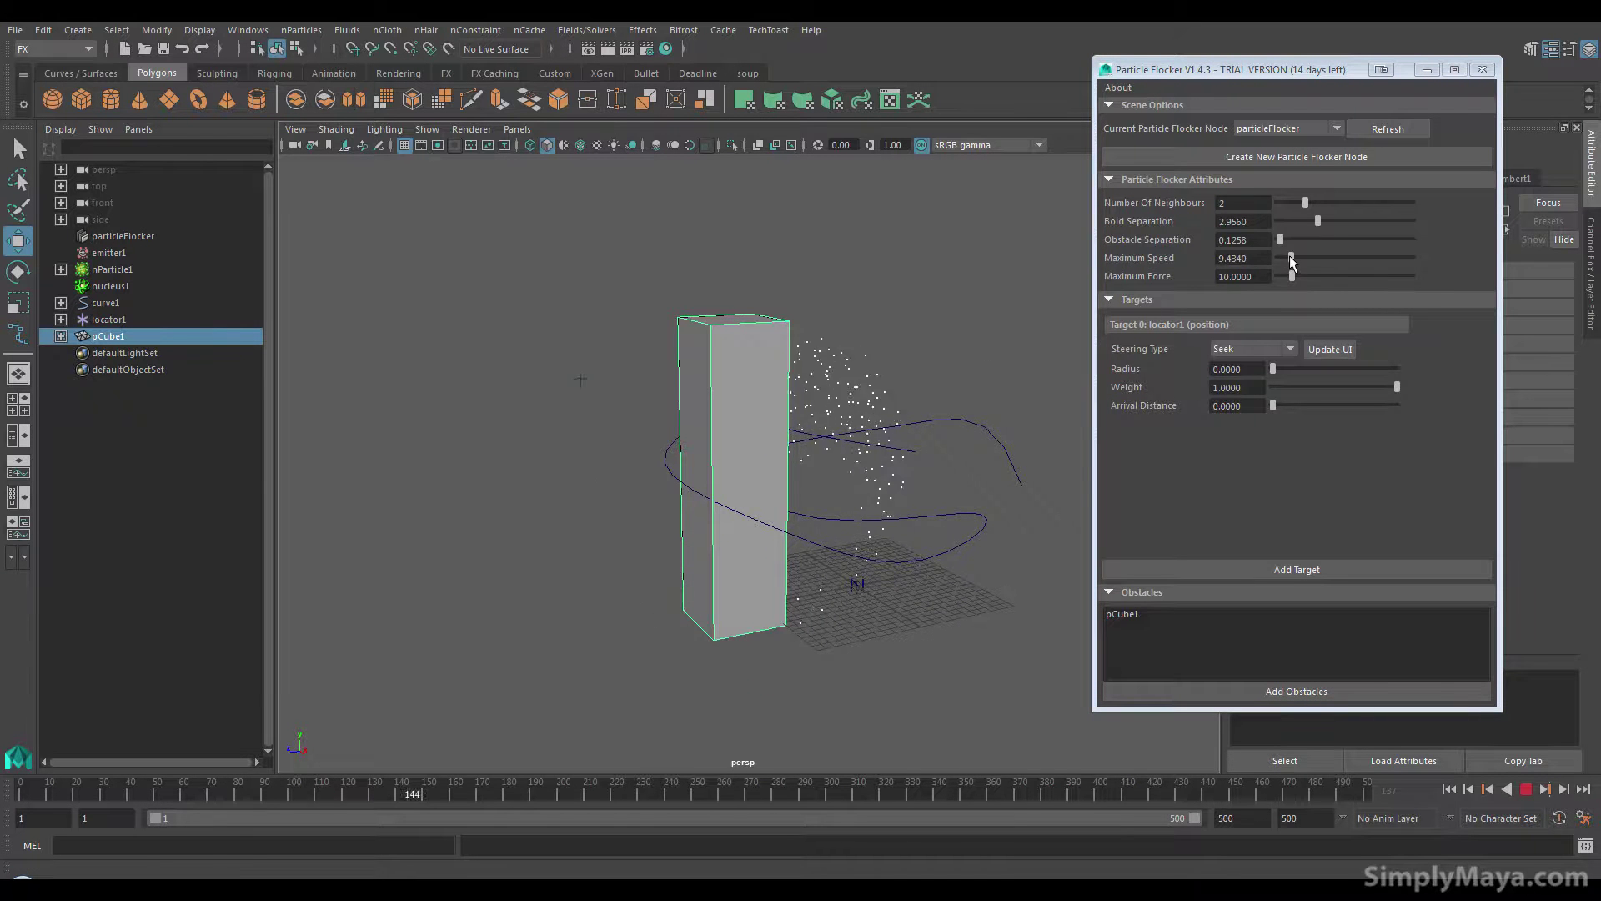
Try Obstacle Separation at 9.7484, lower it to 0.3145, examine the particles around the column, and stop playback
drag(1286, 237, 1408, 255)
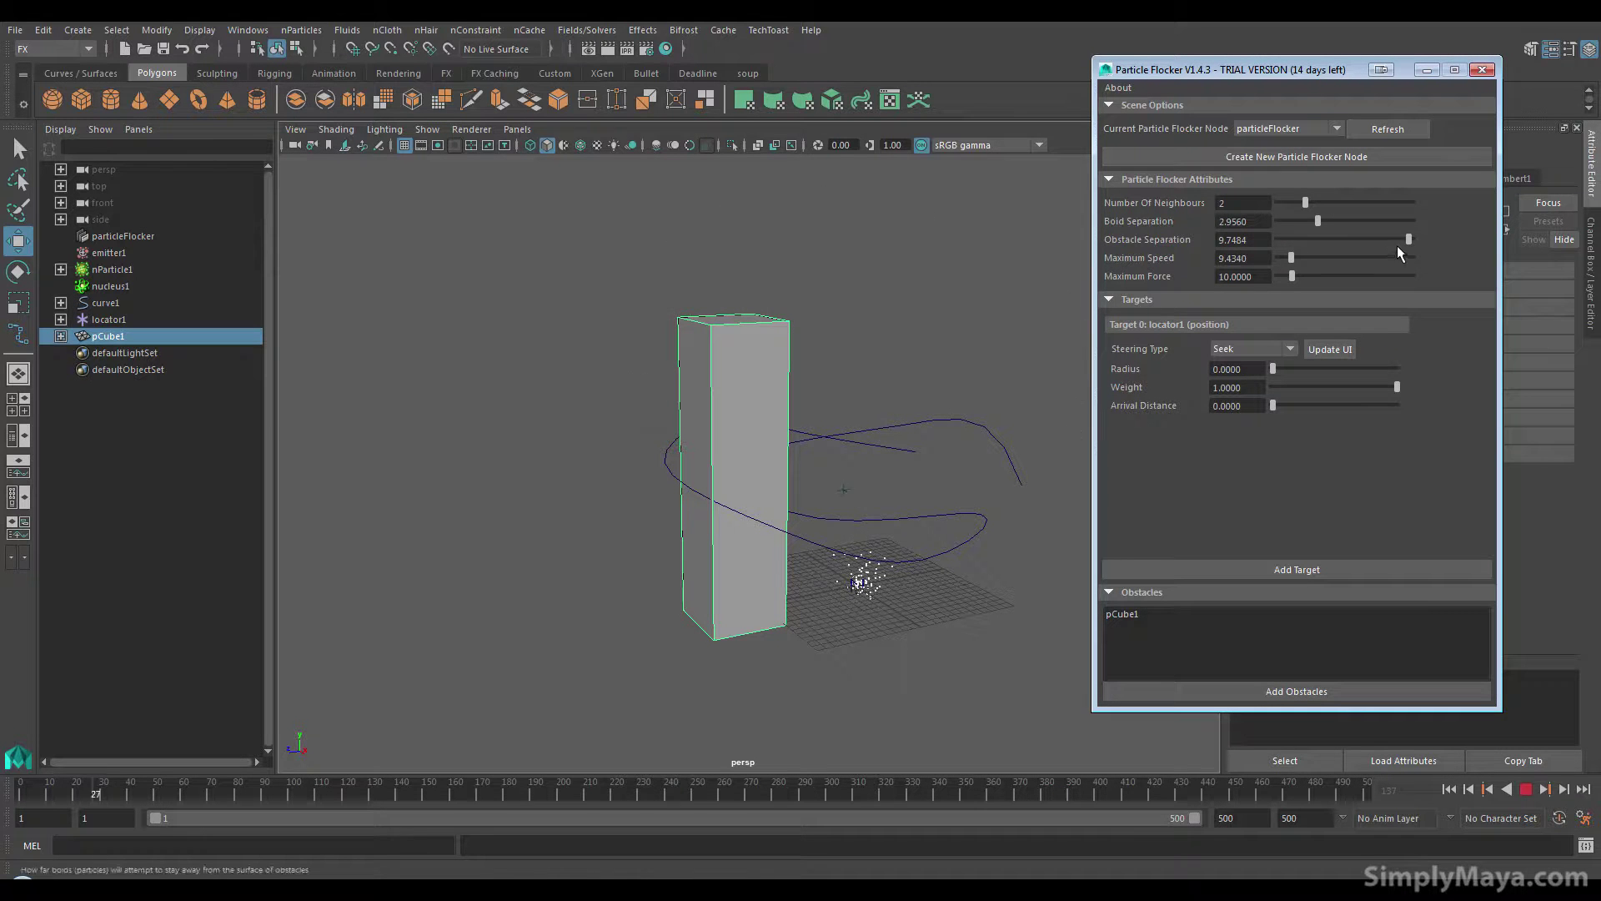
drag(1406, 237, 1281, 240)
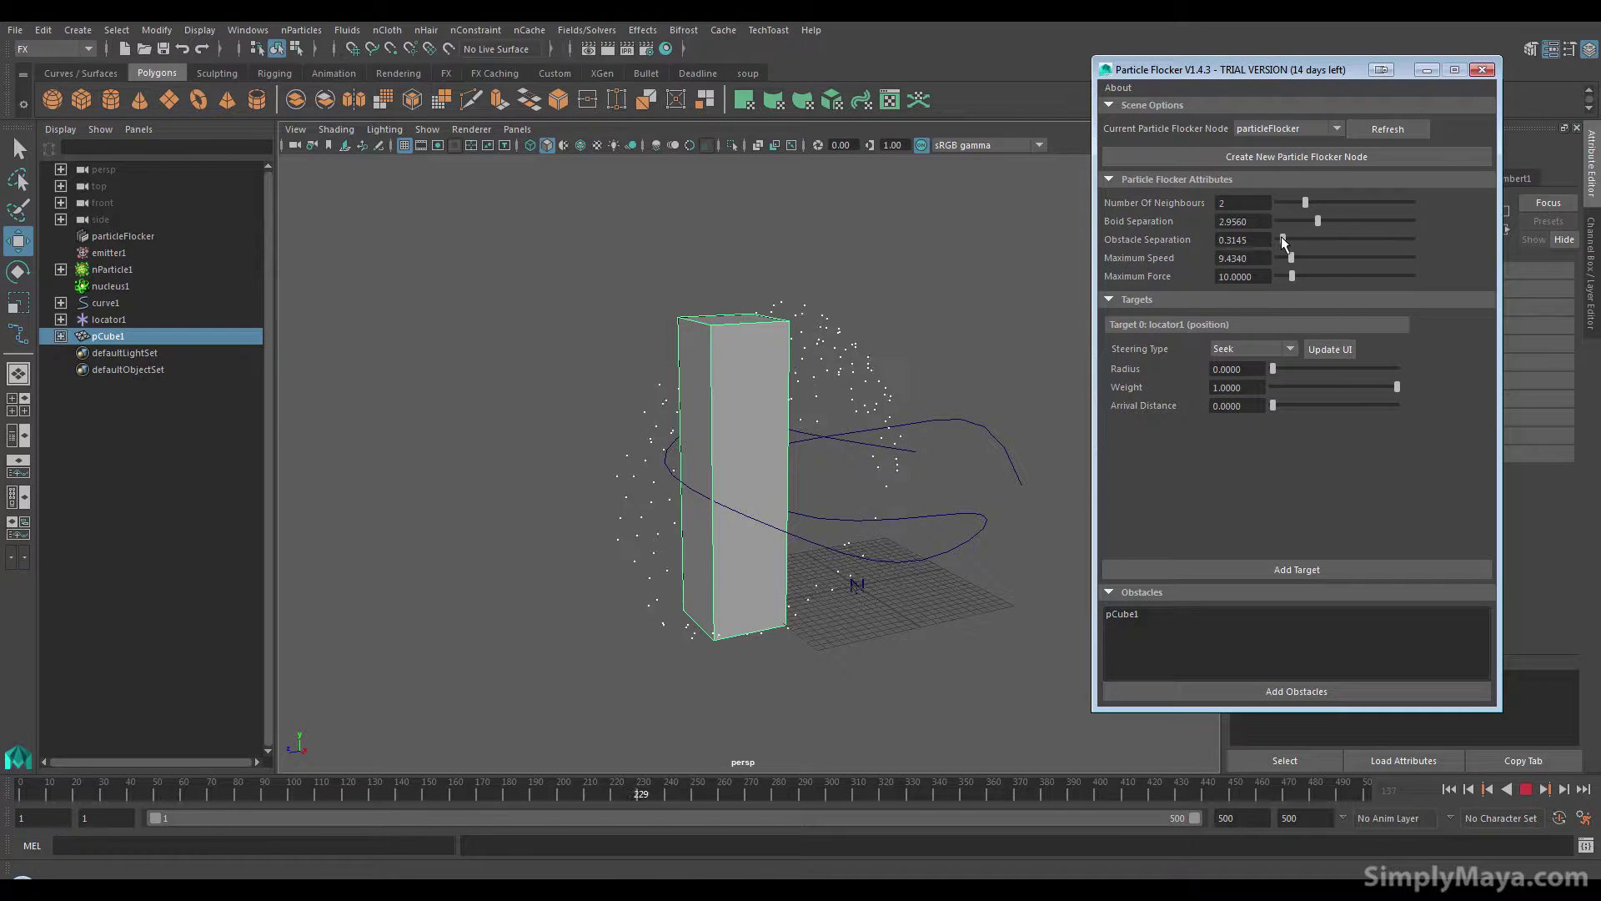
alt+drag(1003, 385, 798, 517)
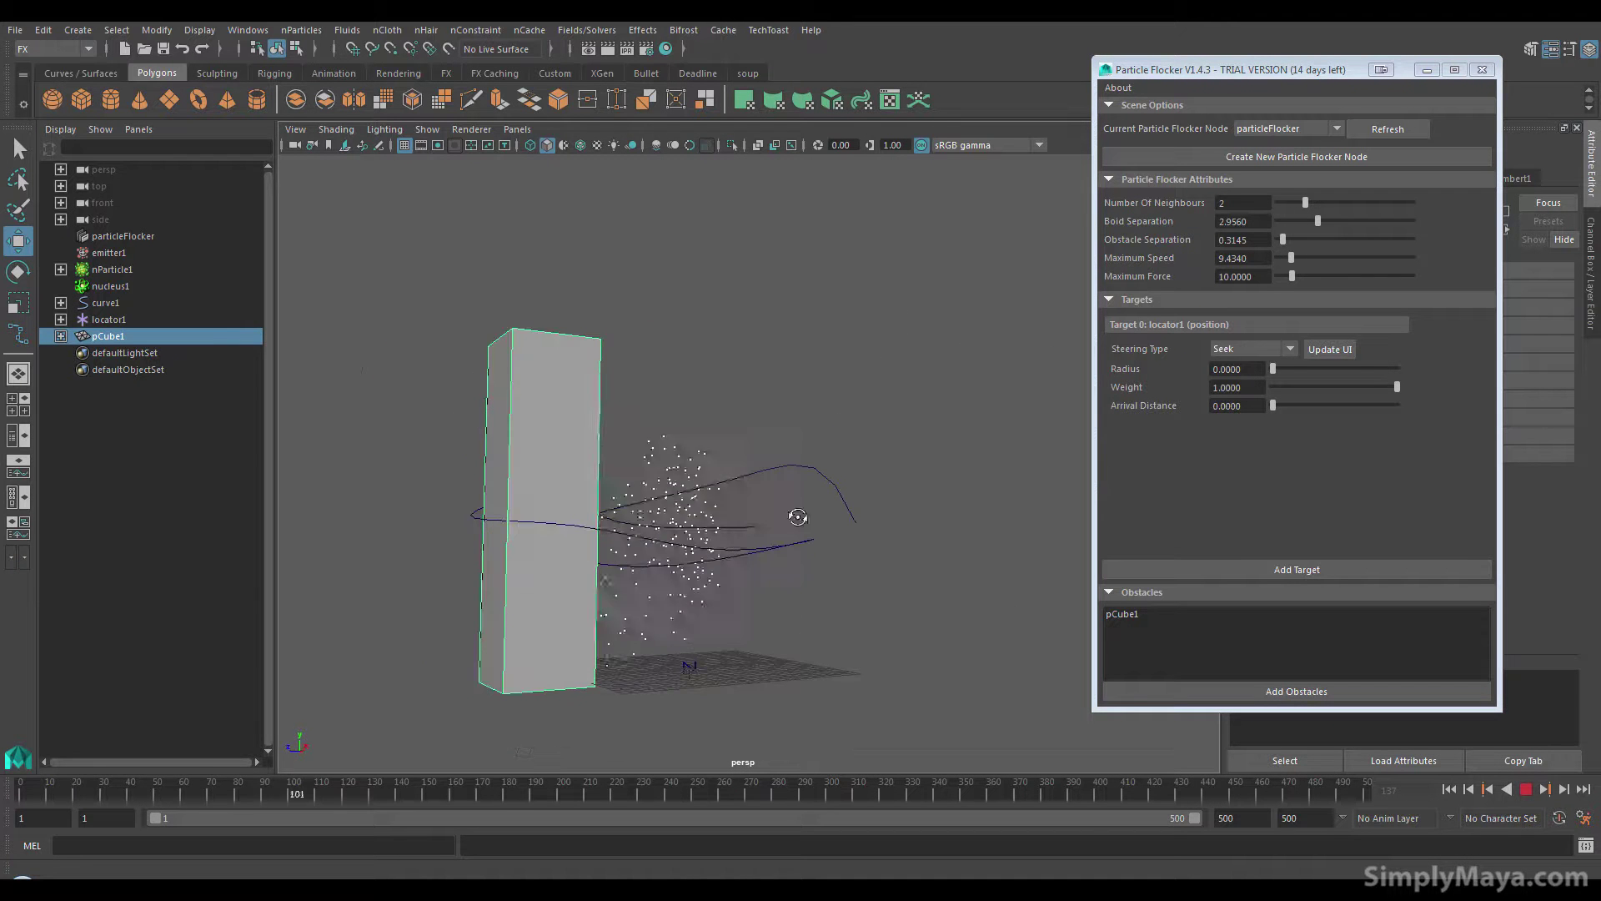
alt+drag(520, 547, 756, 578)
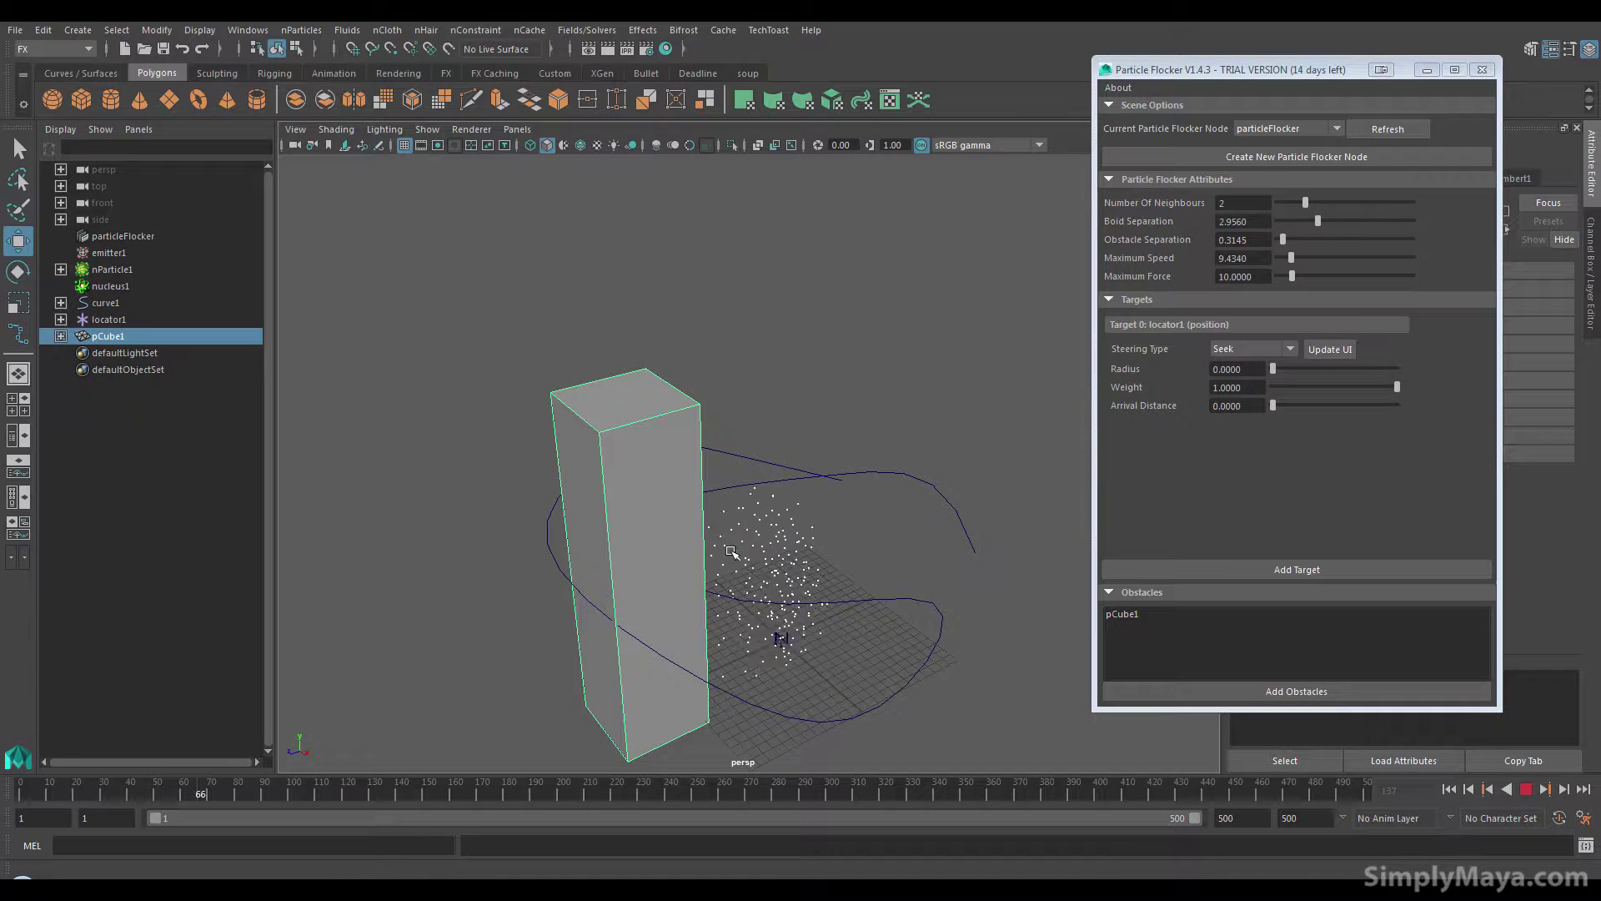
alt+drag(730, 551, 822, 500)
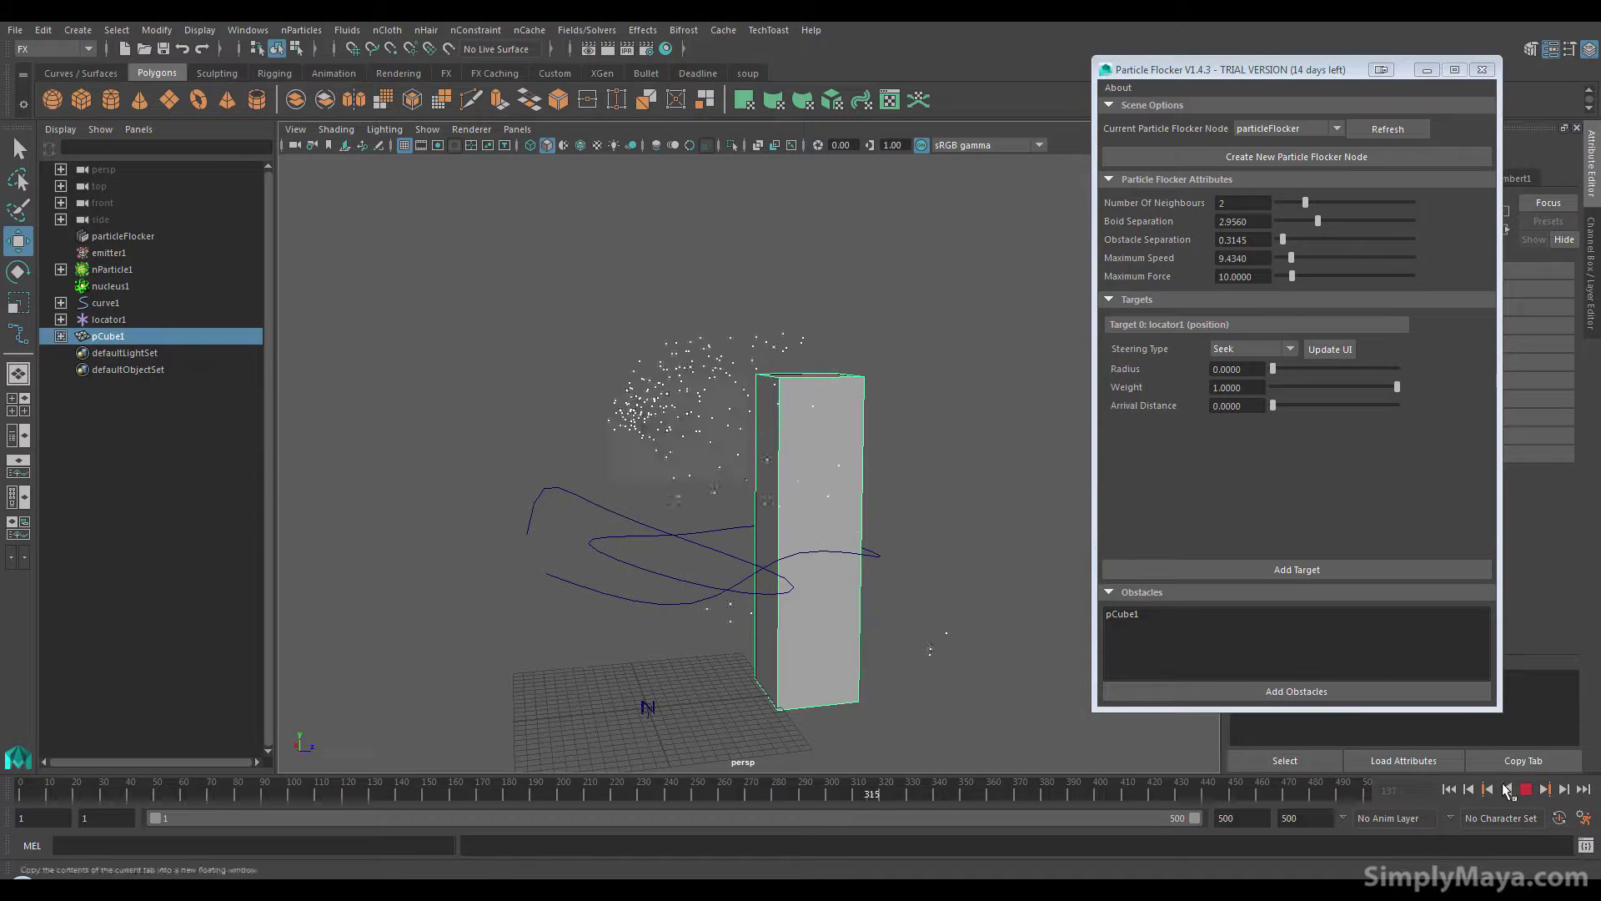
click(1525, 790)
Delete the column, create a polygon sphere in its place, and raise the sphere about 19.75 units above the grid
alt+drag(805, 492, 773, 508)
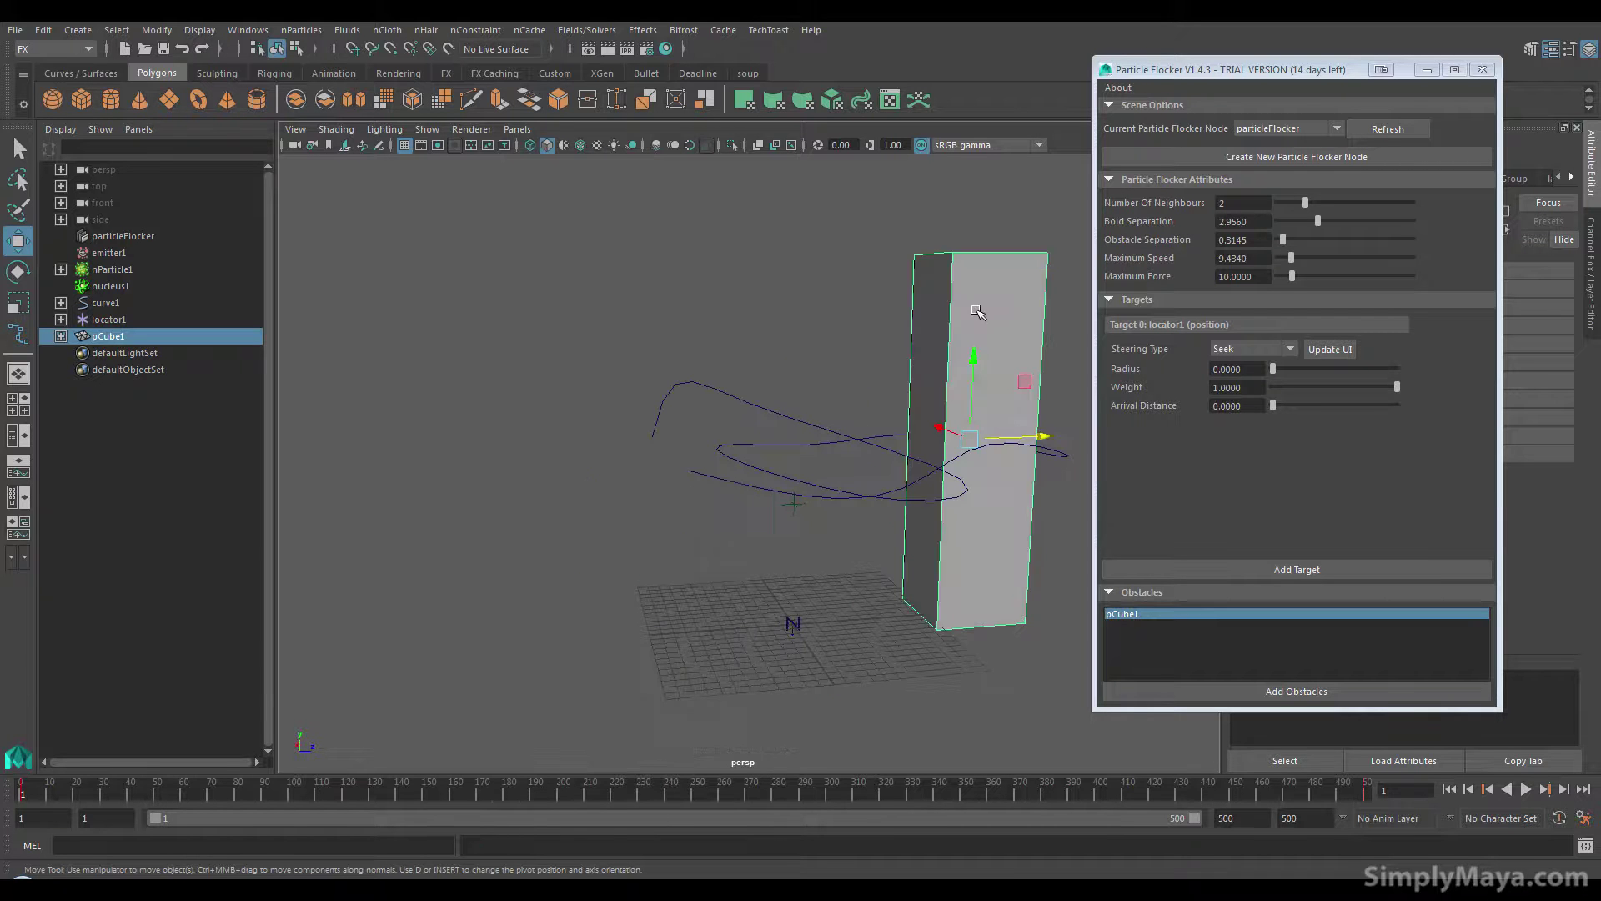
key(Delete)
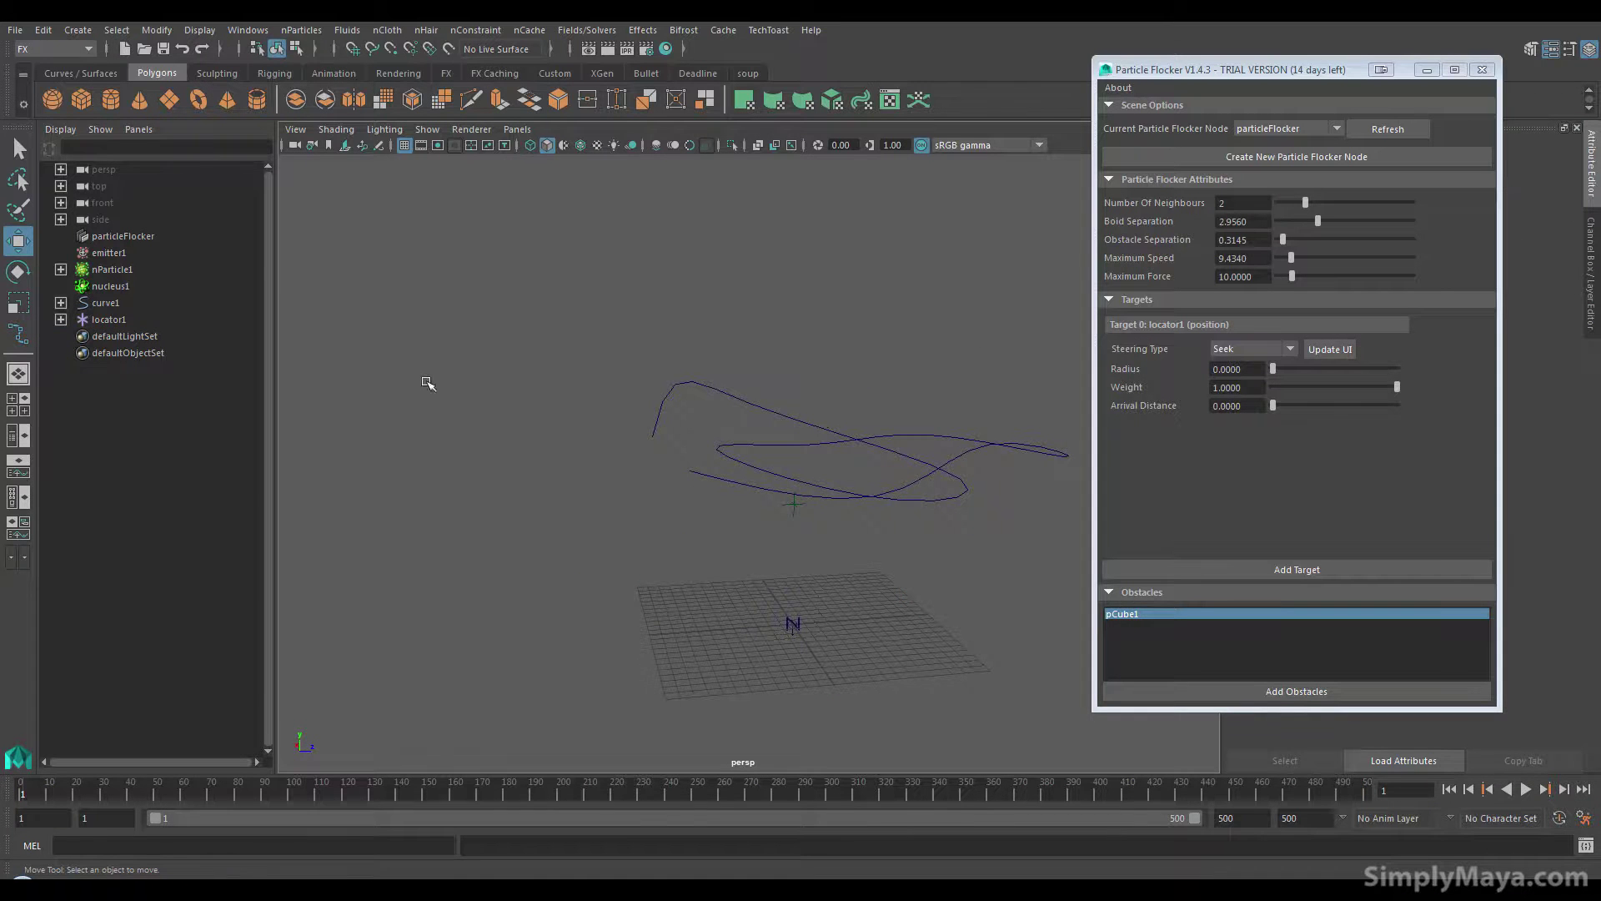
click(59, 101)
alt+drag(666, 461, 681, 494)
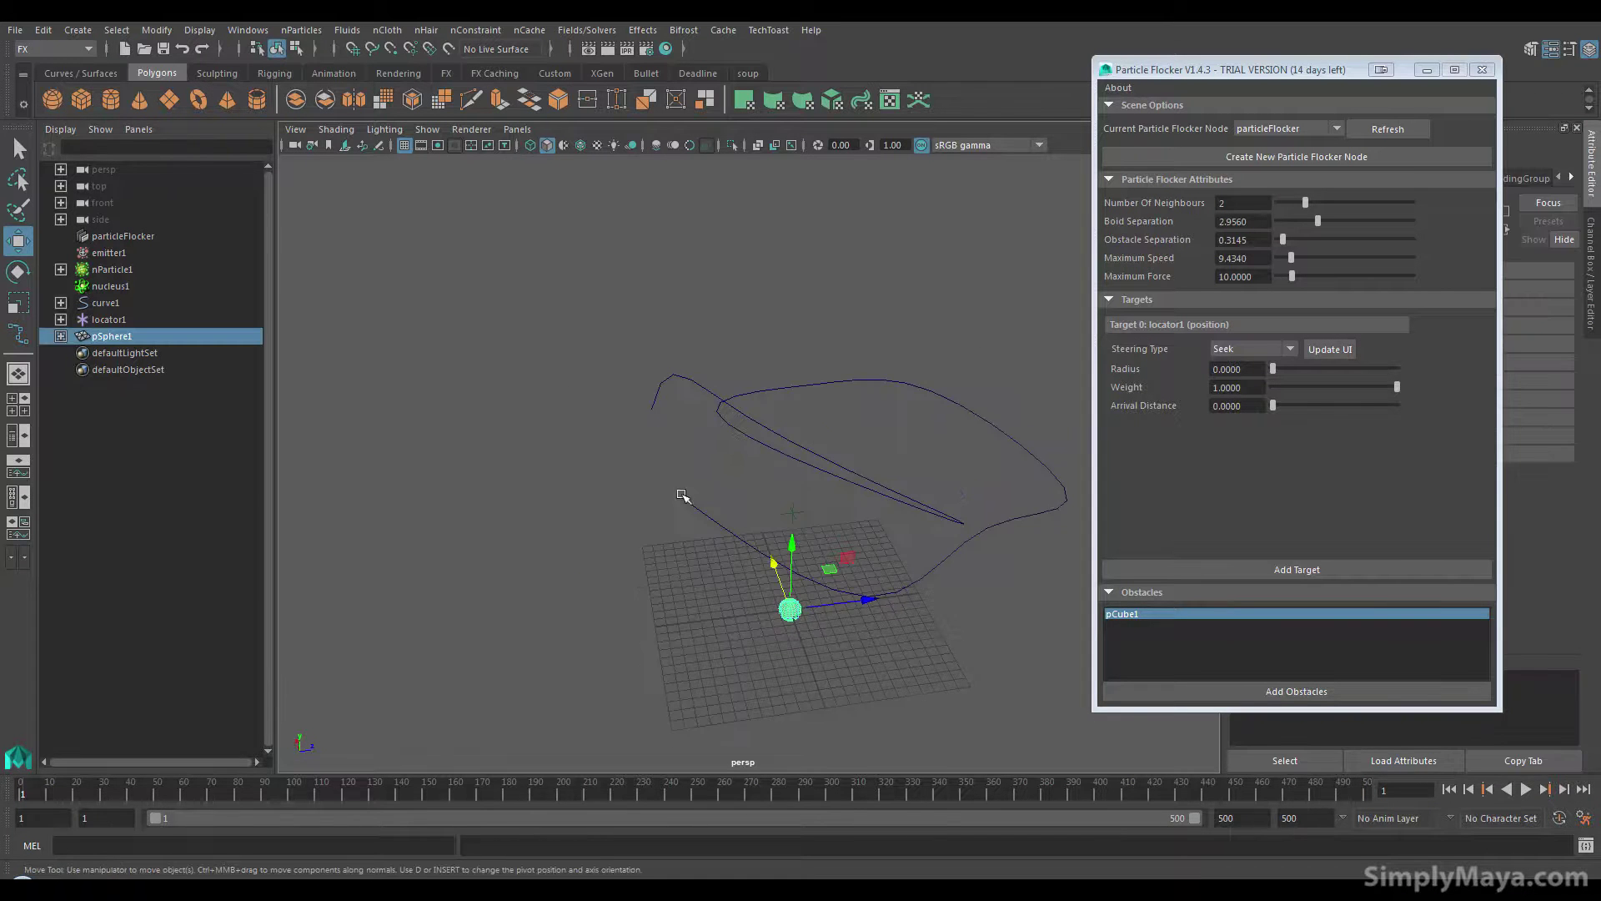
drag(802, 544, 780, 327)
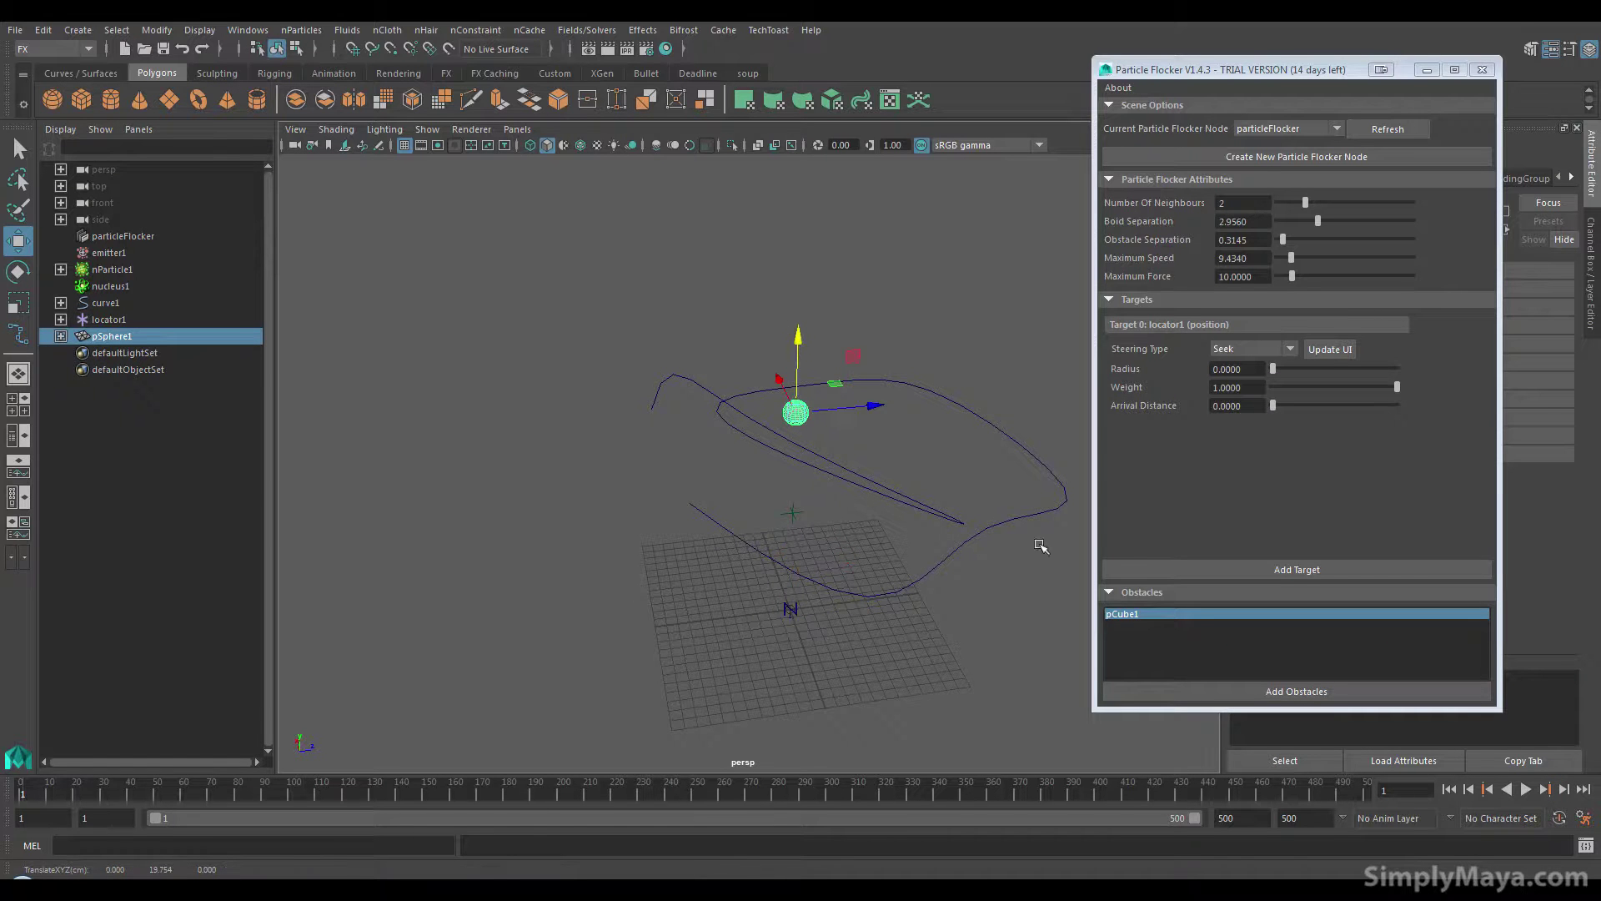
Pick the pCube1 entry in the flocker's obstacles and scale the sphere up uniformly above the curve
click(1194, 617)
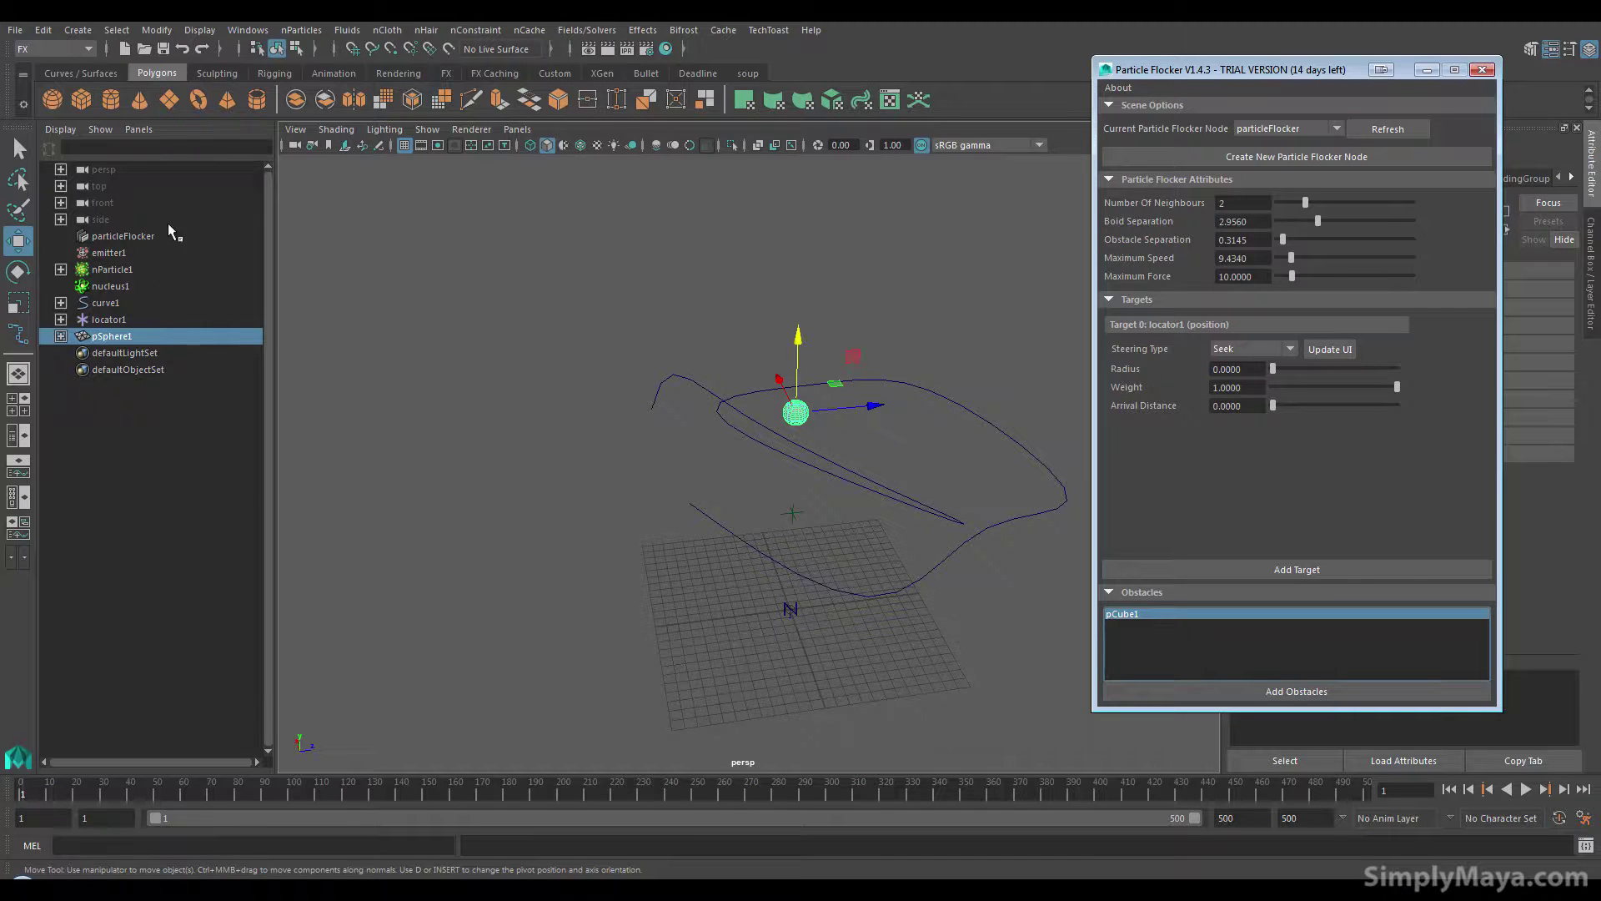
alt+drag(649, 467, 717, 480)
key(r)
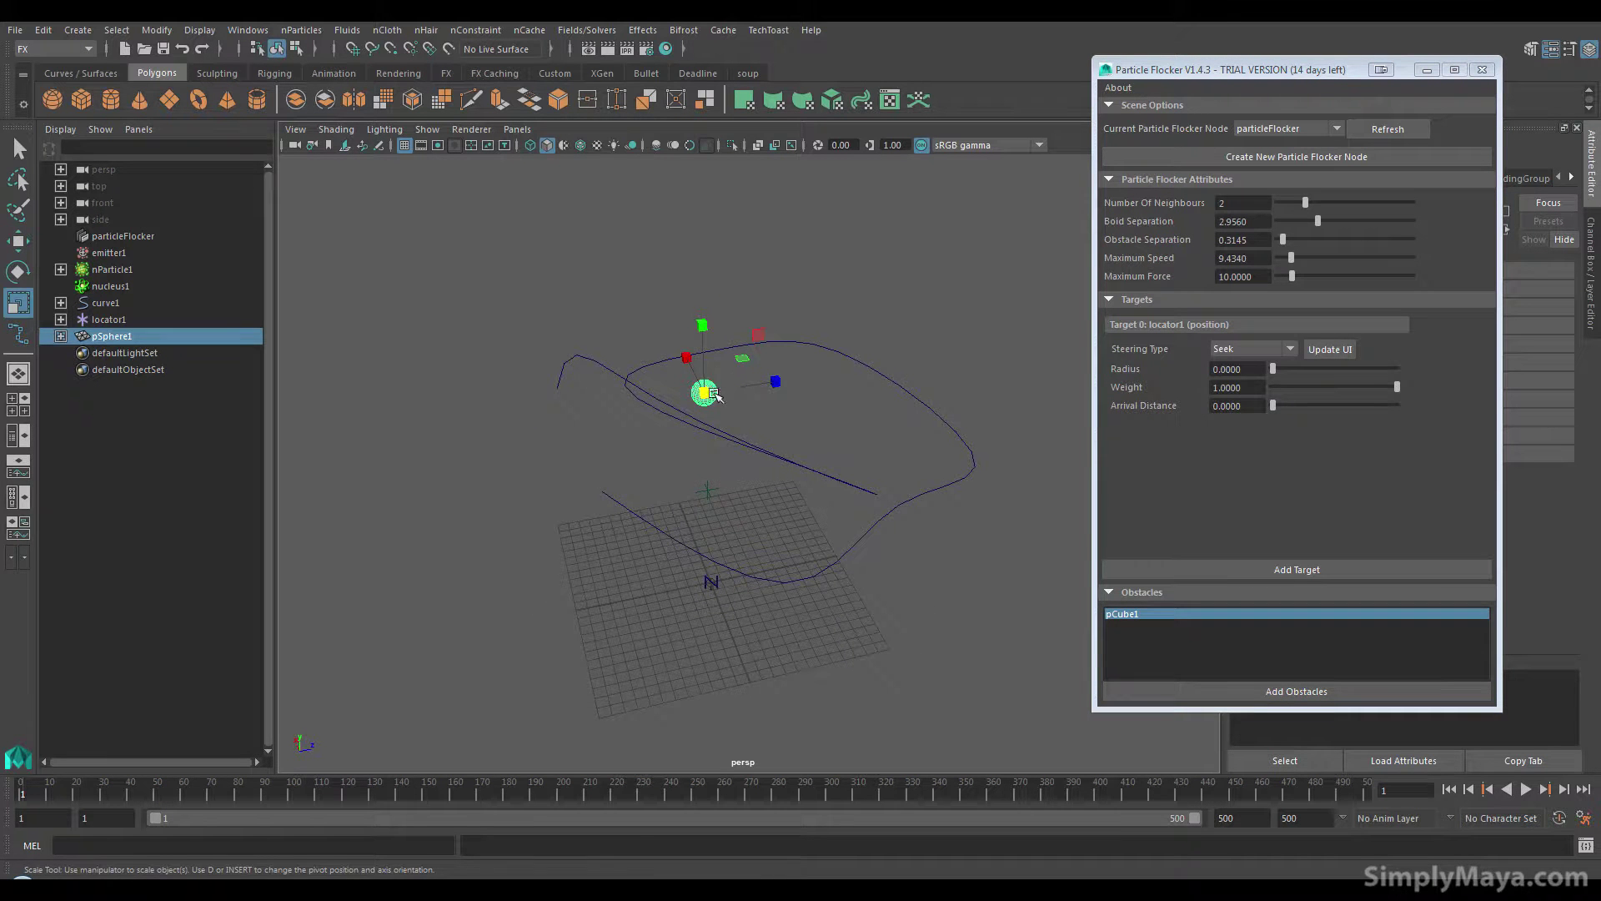
drag(707, 392, 694, 429)
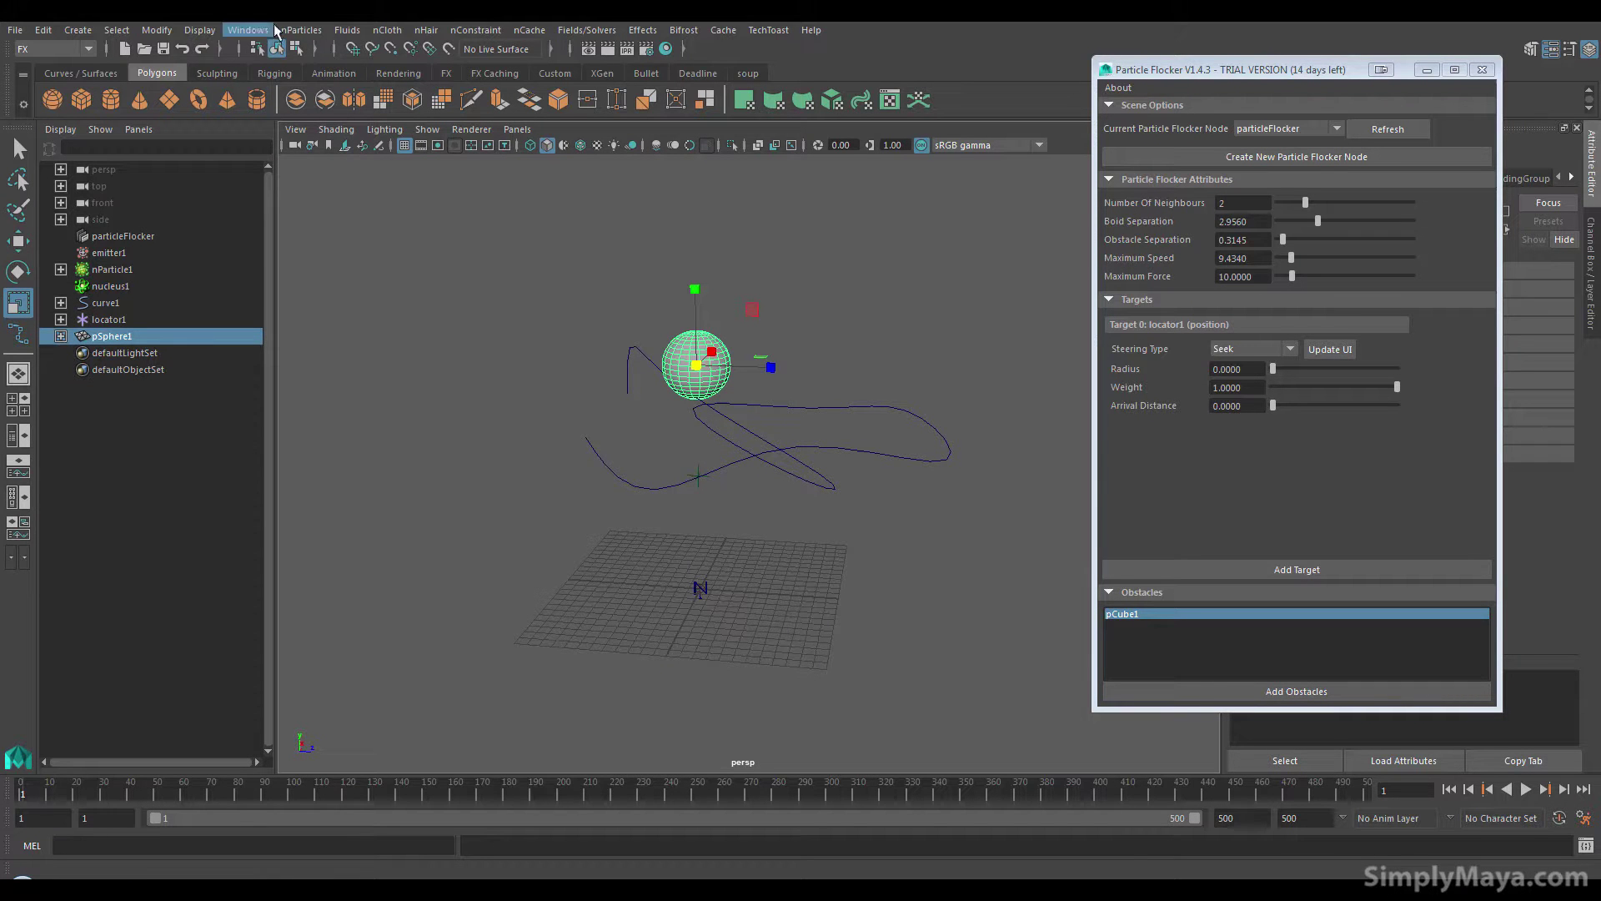
Open the Node Editor and graph the input and output connections of the sphere
click(248, 34)
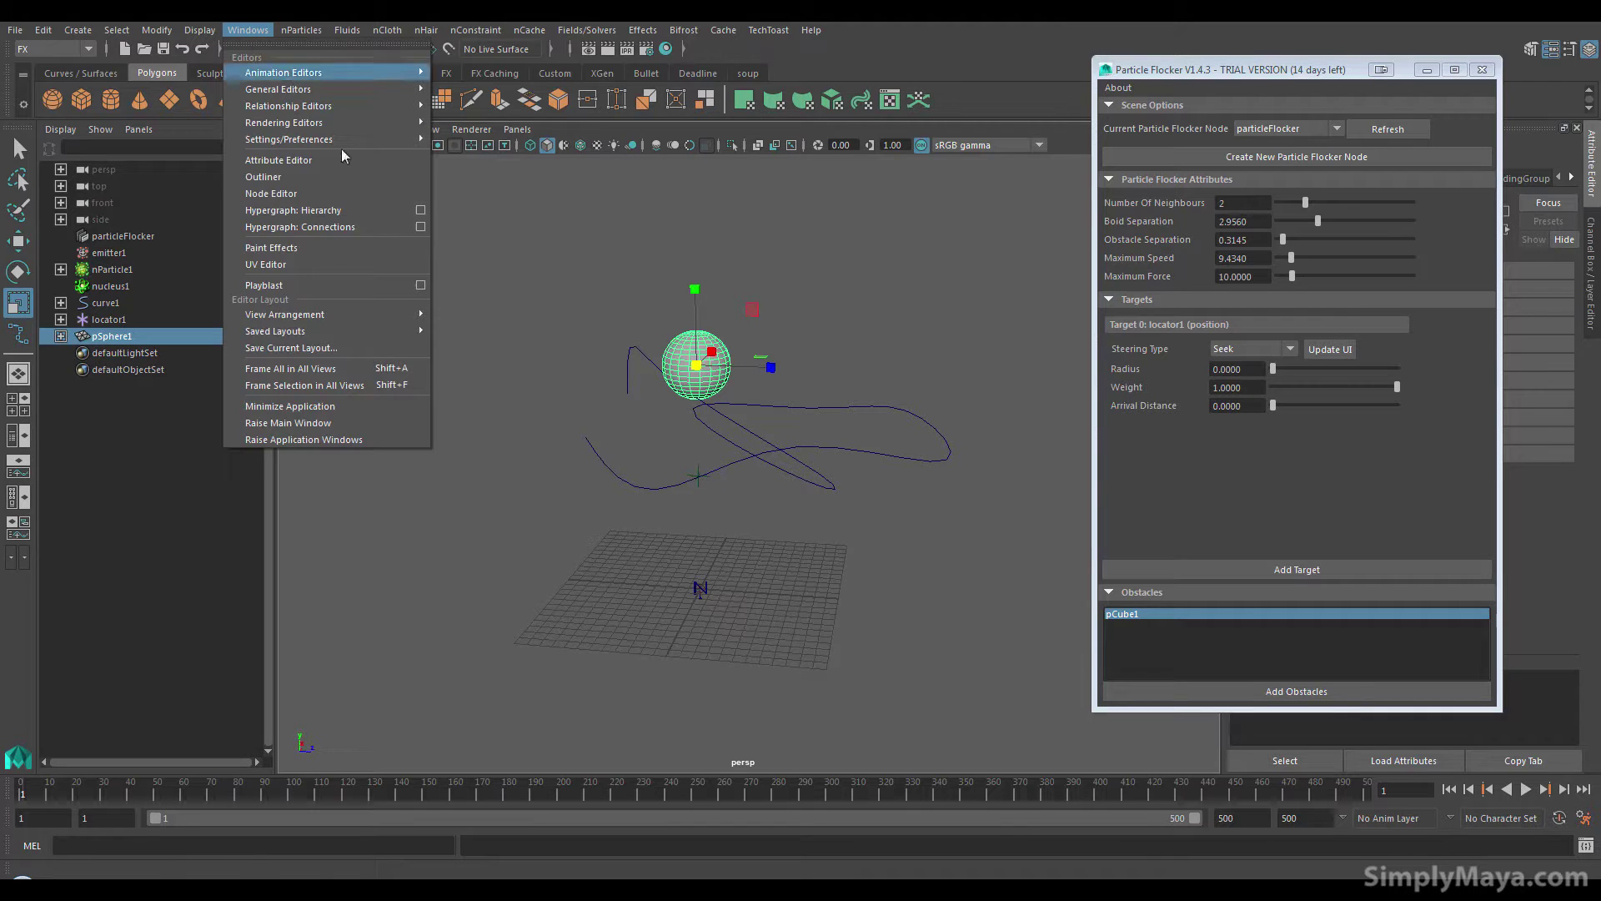
click(311, 192)
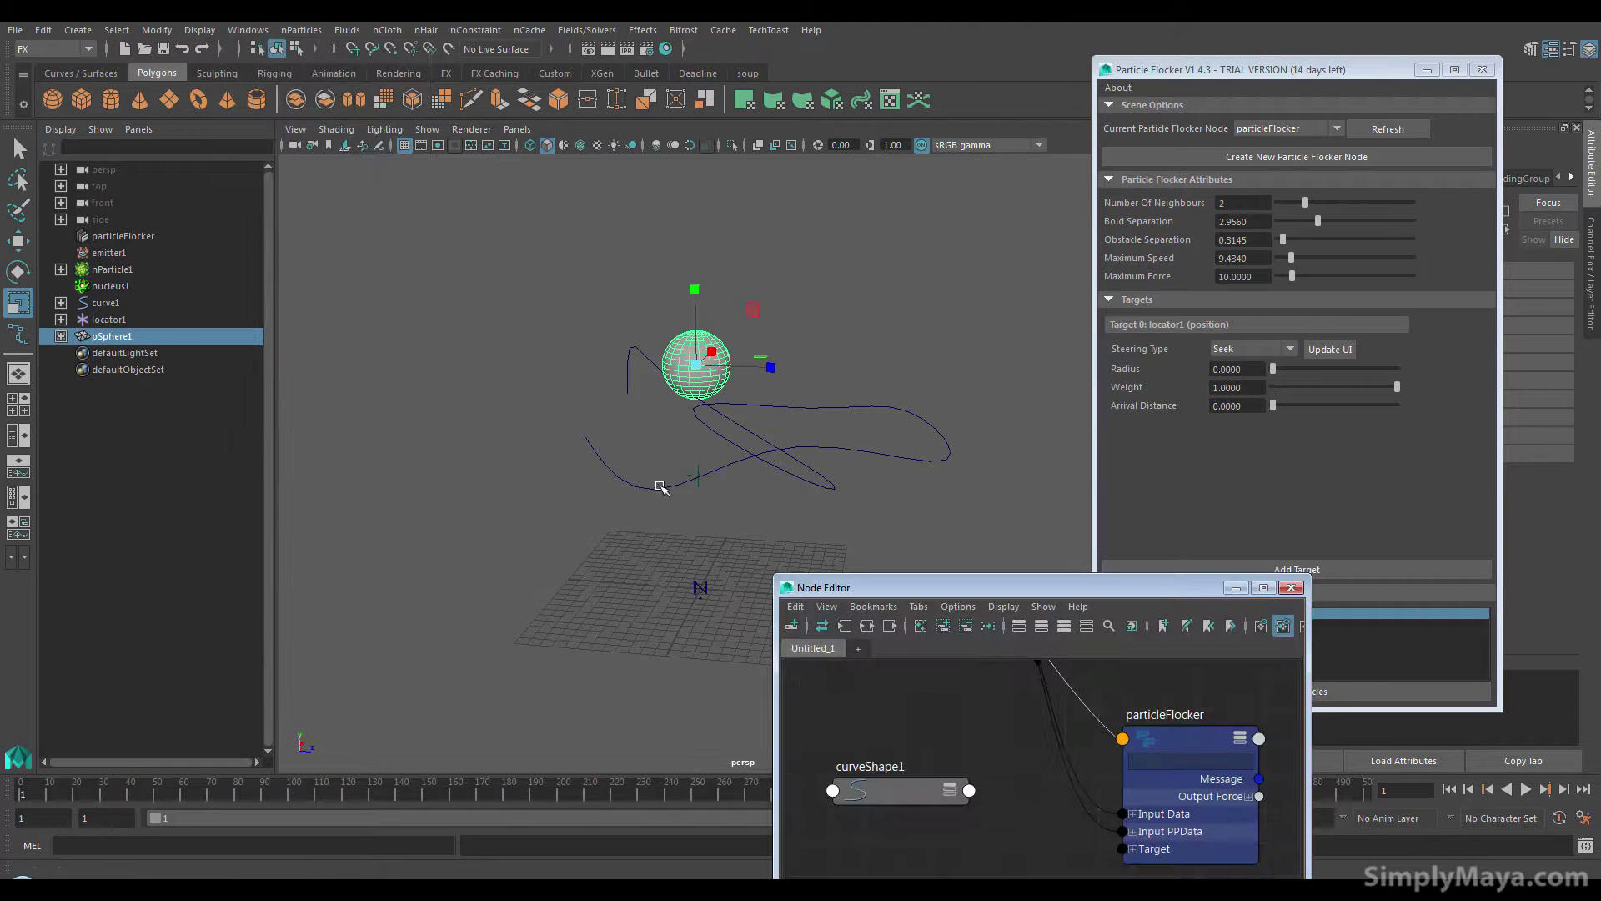
click(868, 626)
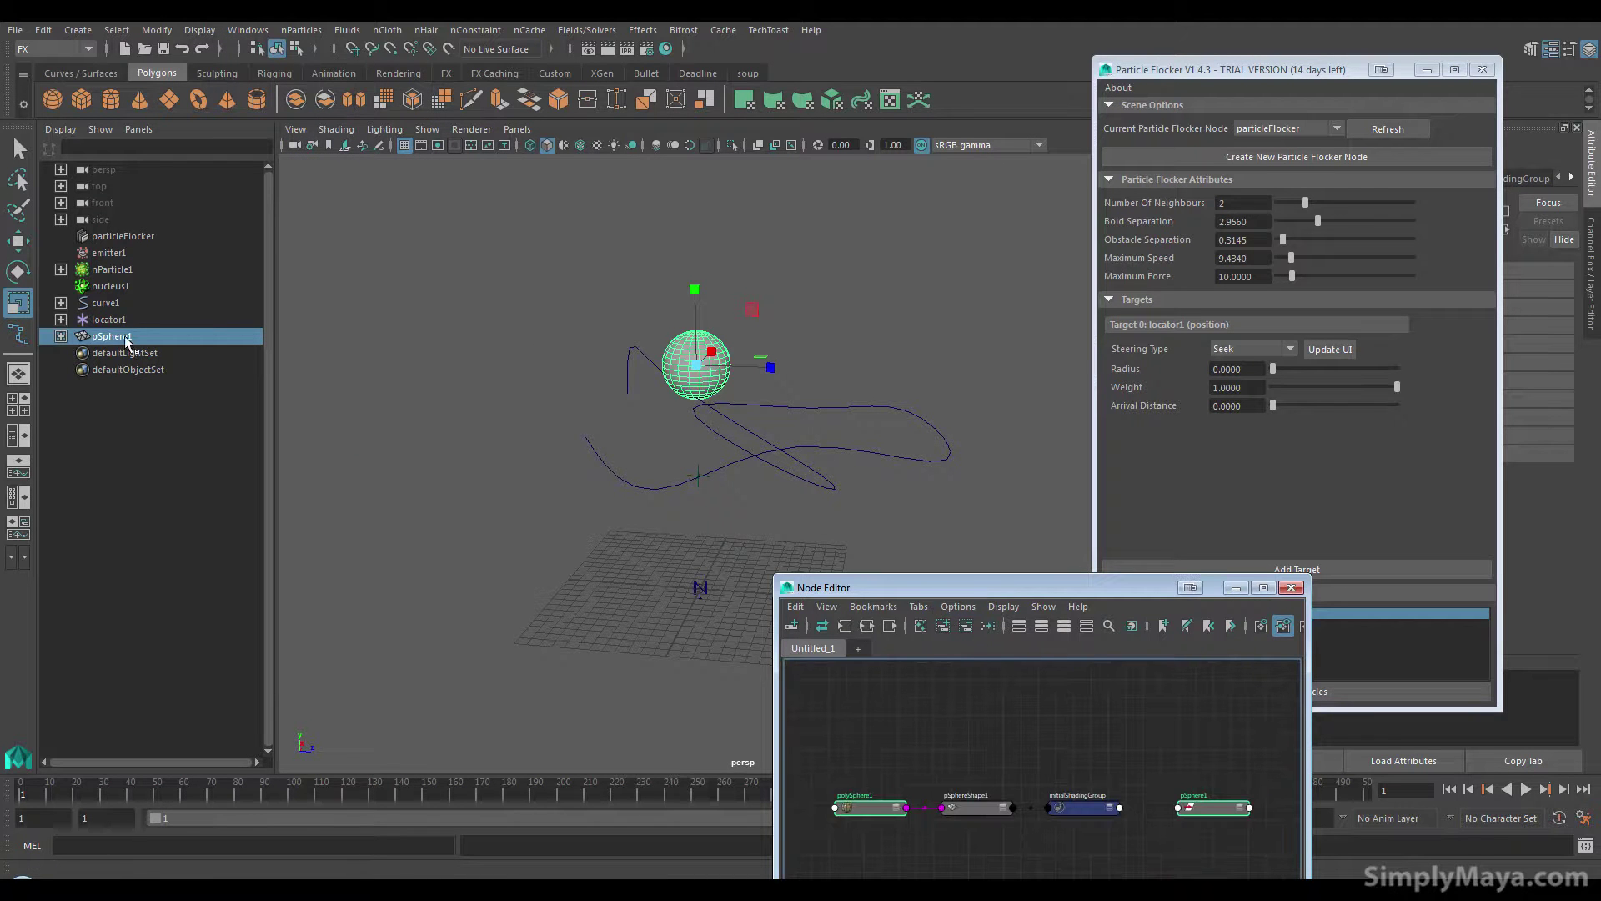
Graph the particleFlocker node's connections in the Node Editor, move the editor into full view, and shift the locator1 node aside
click(122, 238)
click(868, 625)
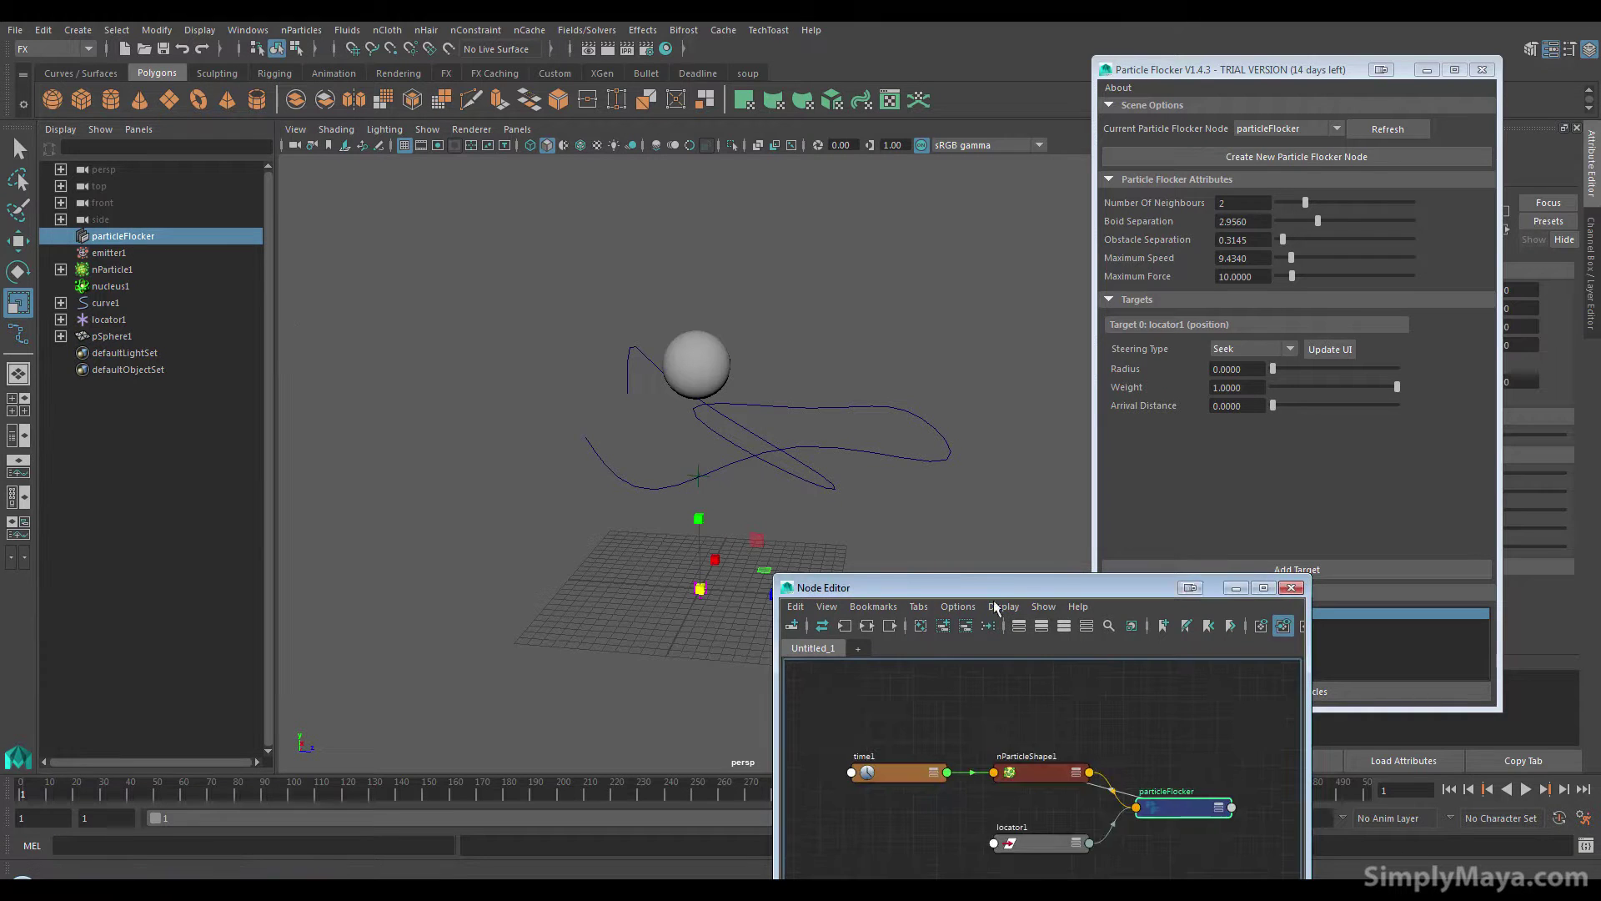
drag(993, 587, 905, 425)
click(867, 699)
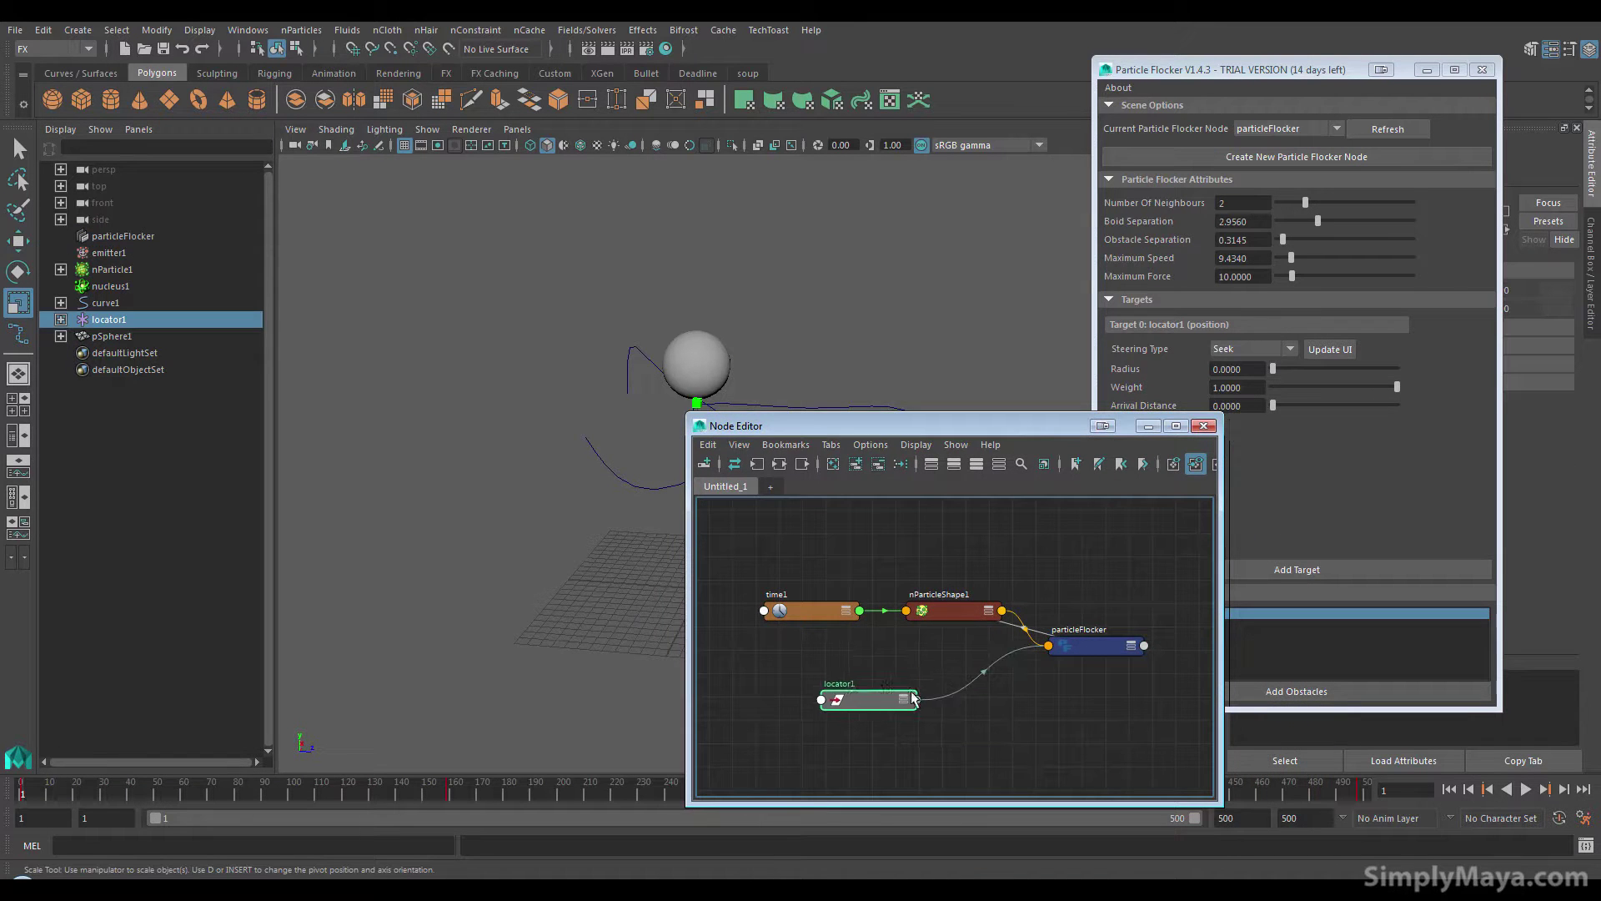
Expand the particleFlocker node to inspect how locator1 connects to its Target input, and close the Node Editor
click(1092, 651)
drag(1094, 667, 1124, 652)
click(1144, 697)
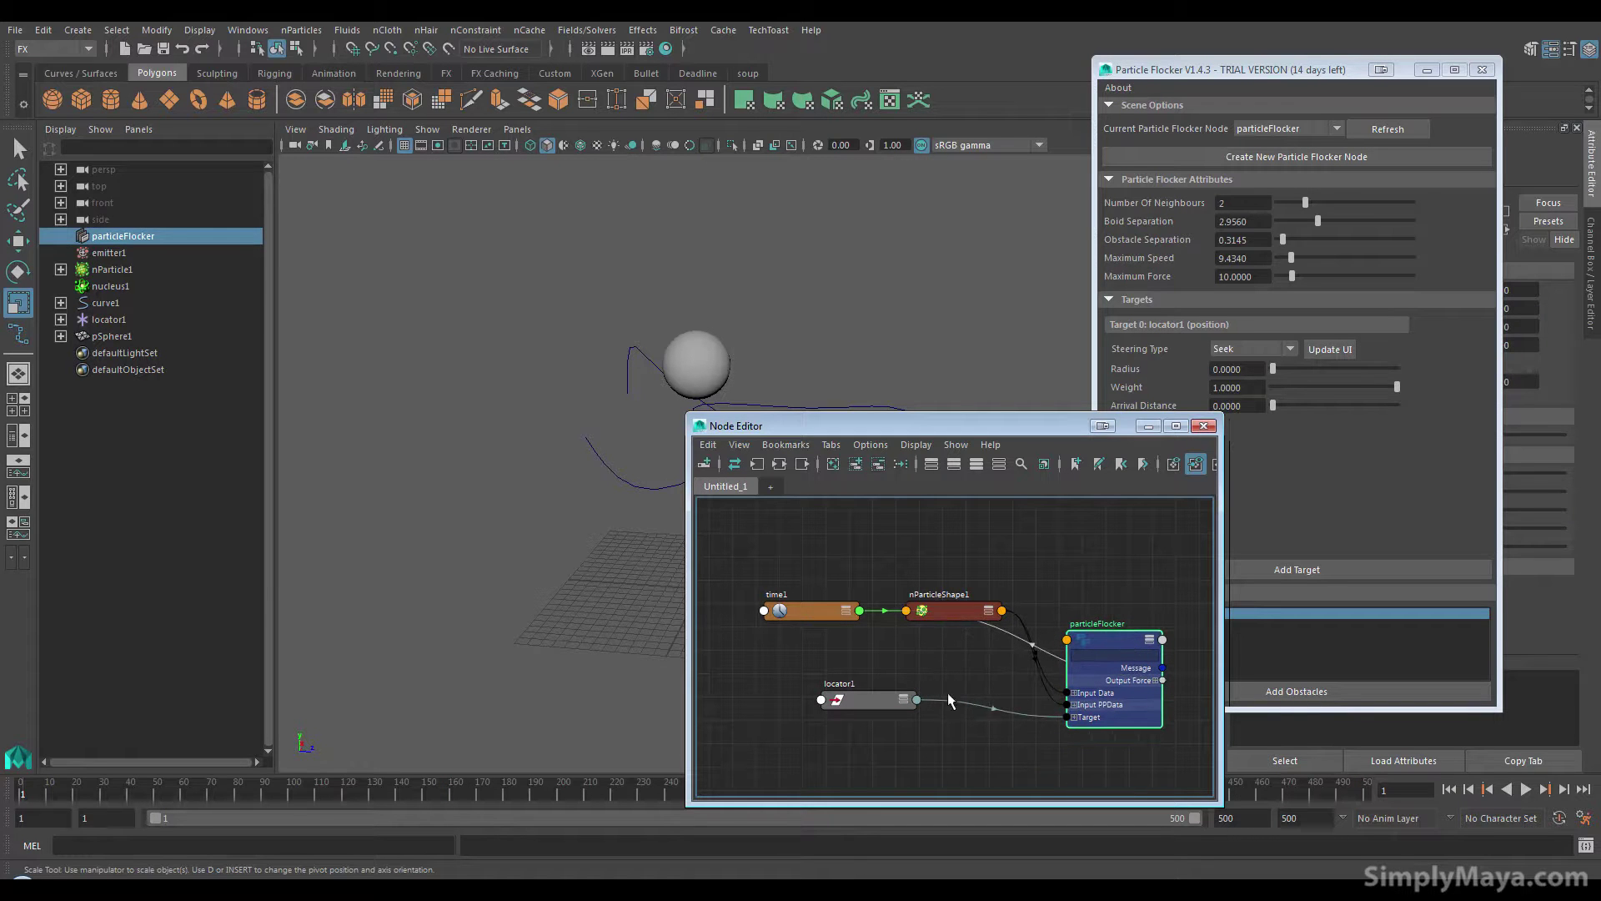
click(989, 707)
drag(994, 432, 751, 436)
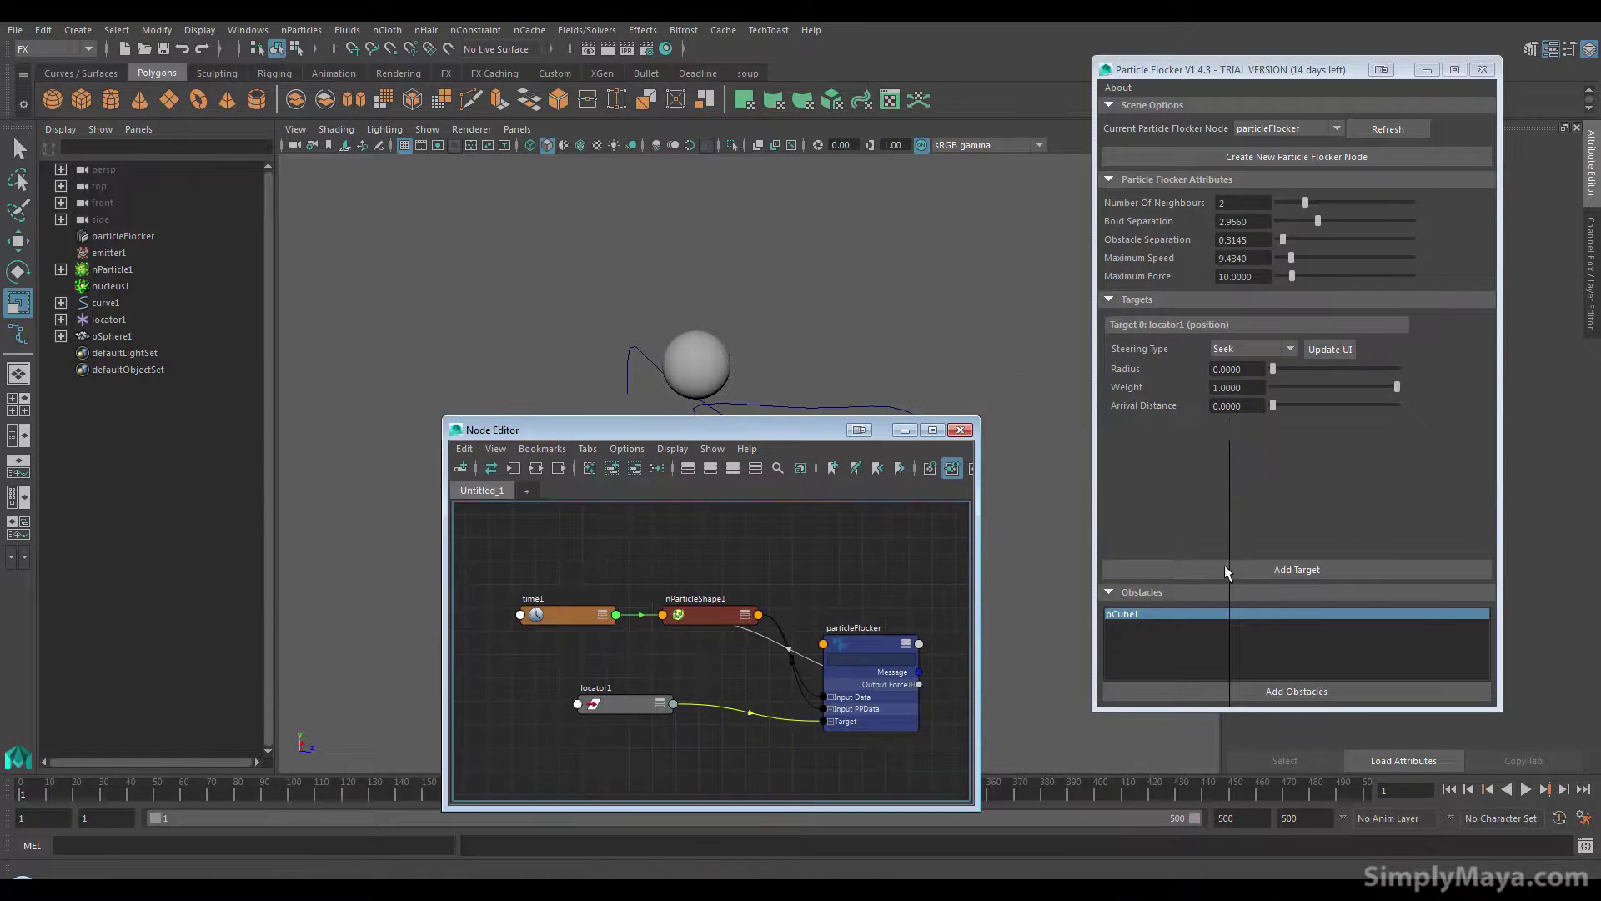
click(960, 430)
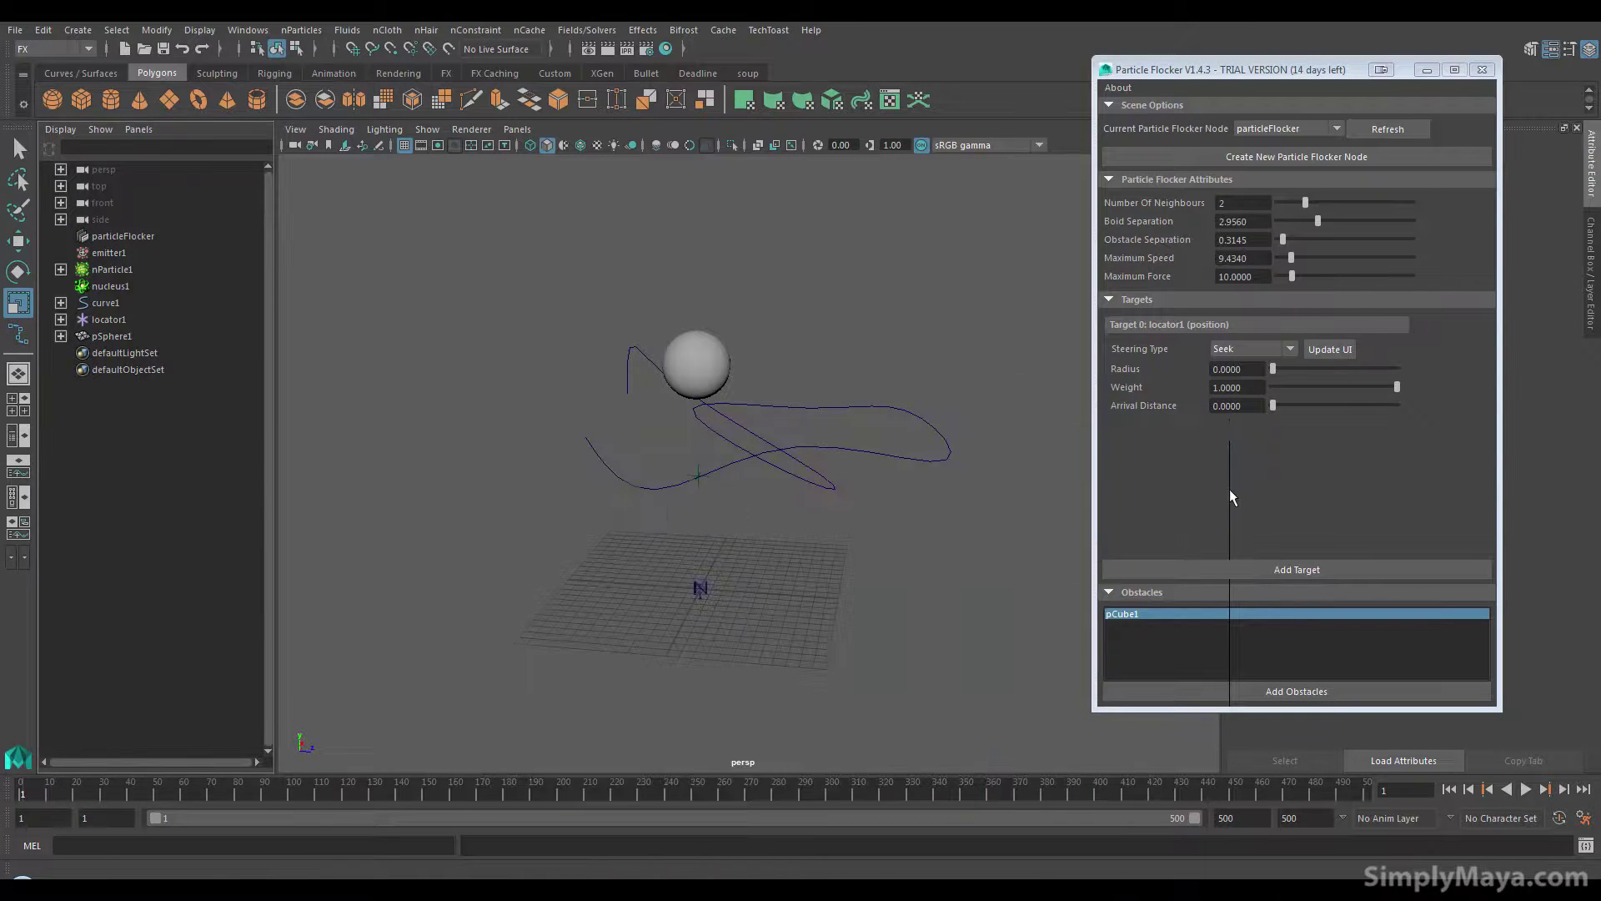
Replace the pCube1 entry in the flocker's obstacles with the sphere
click(1199, 589)
click(1184, 692)
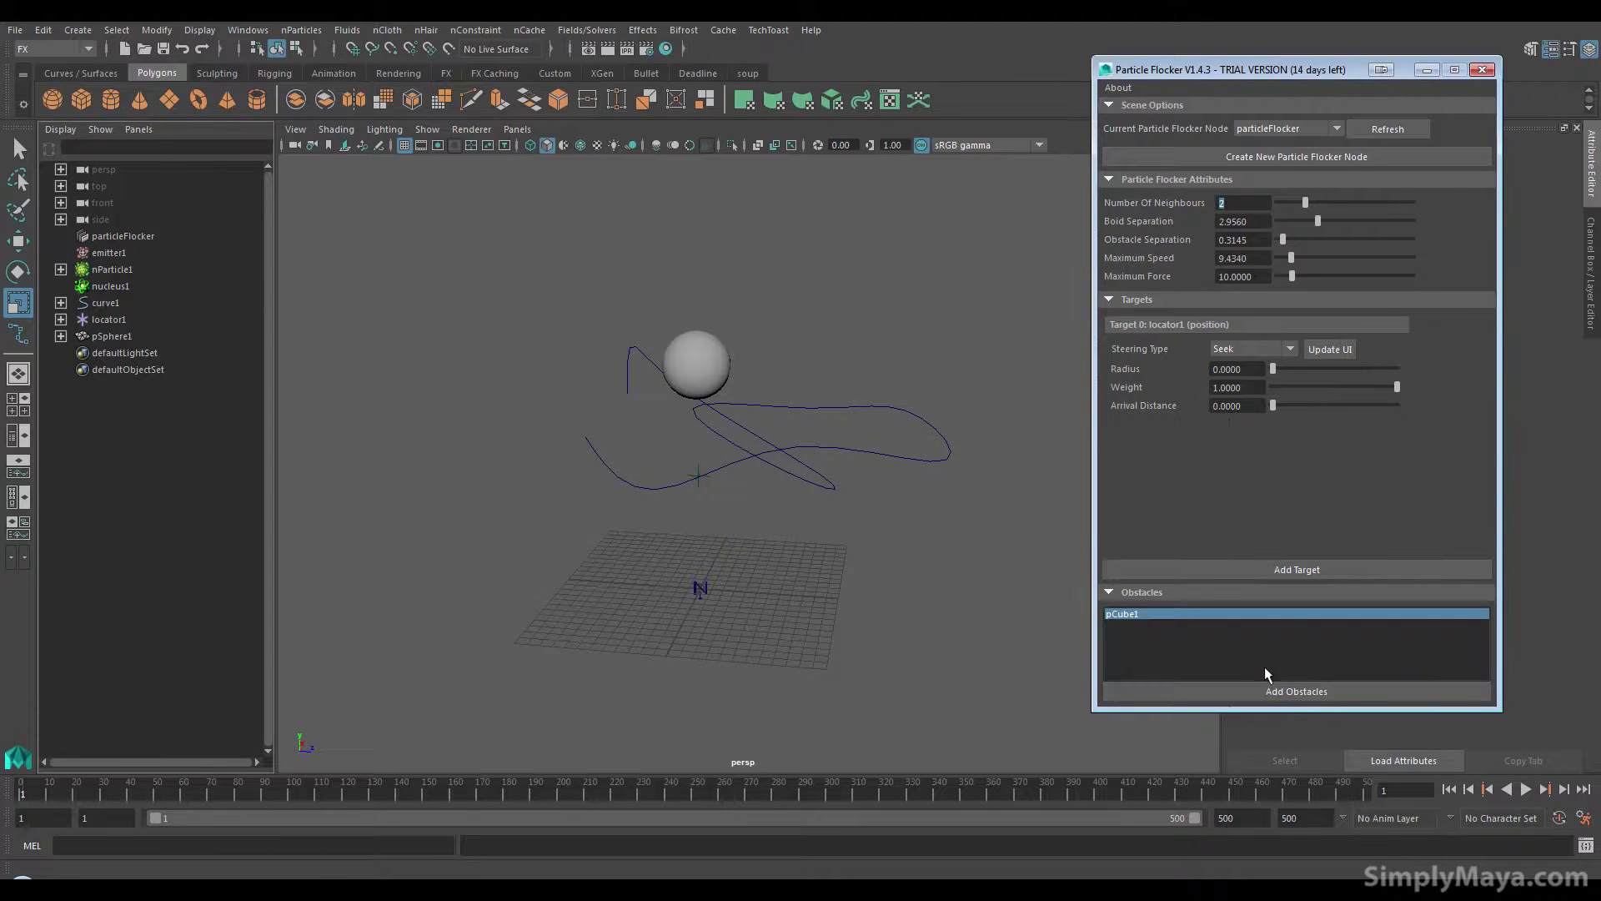
click(1149, 616)
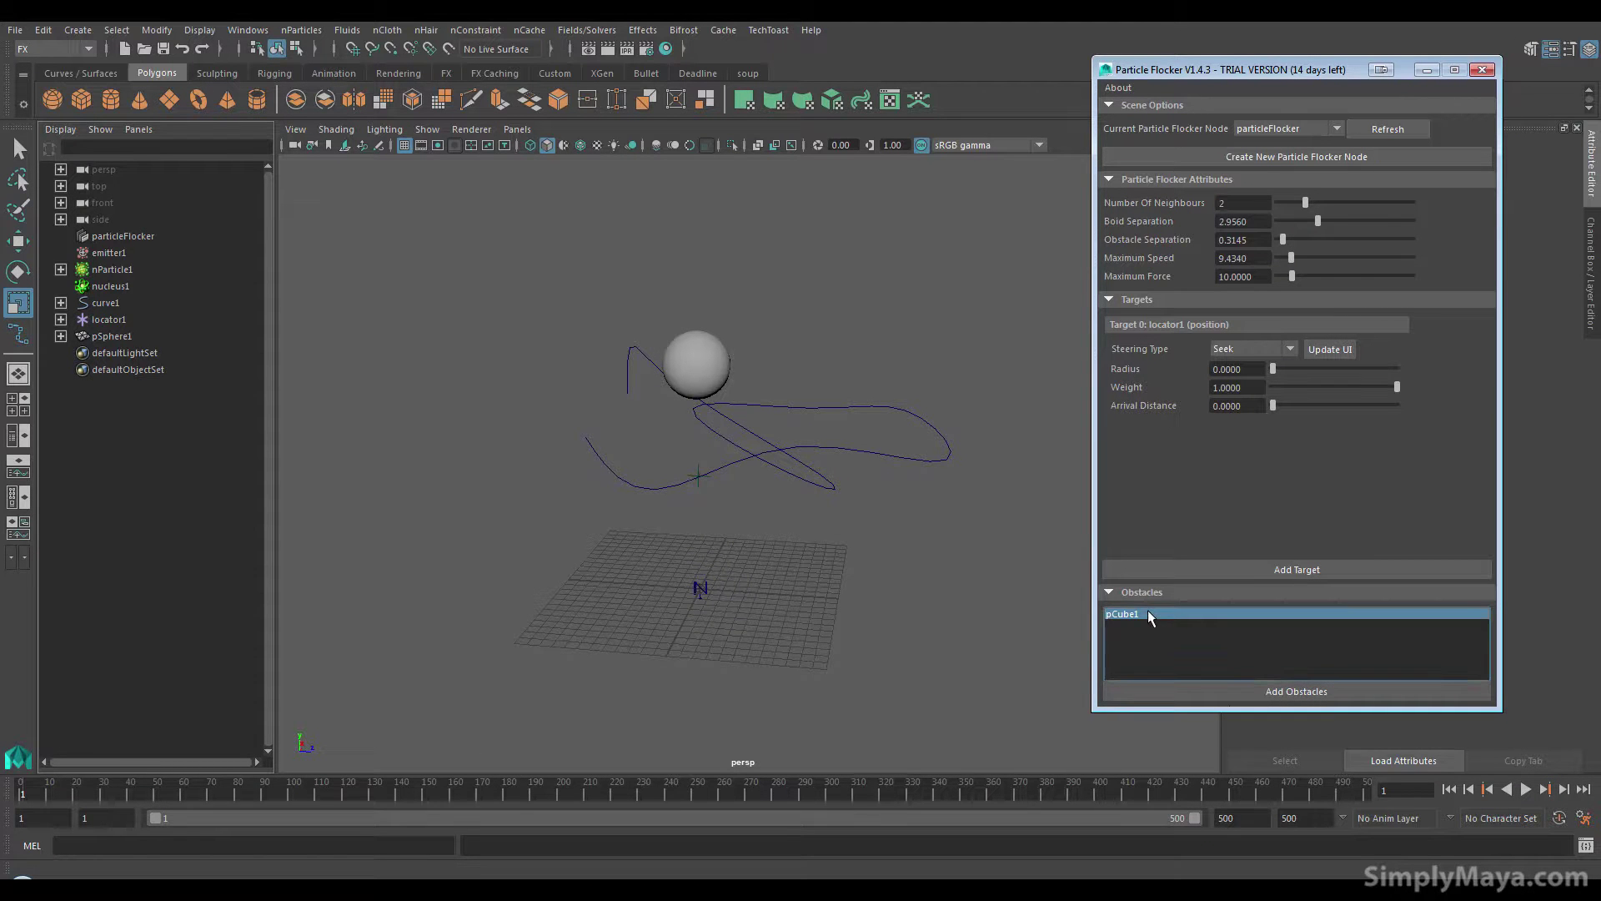
click(1271, 691)
click(698, 367)
click(1273, 690)
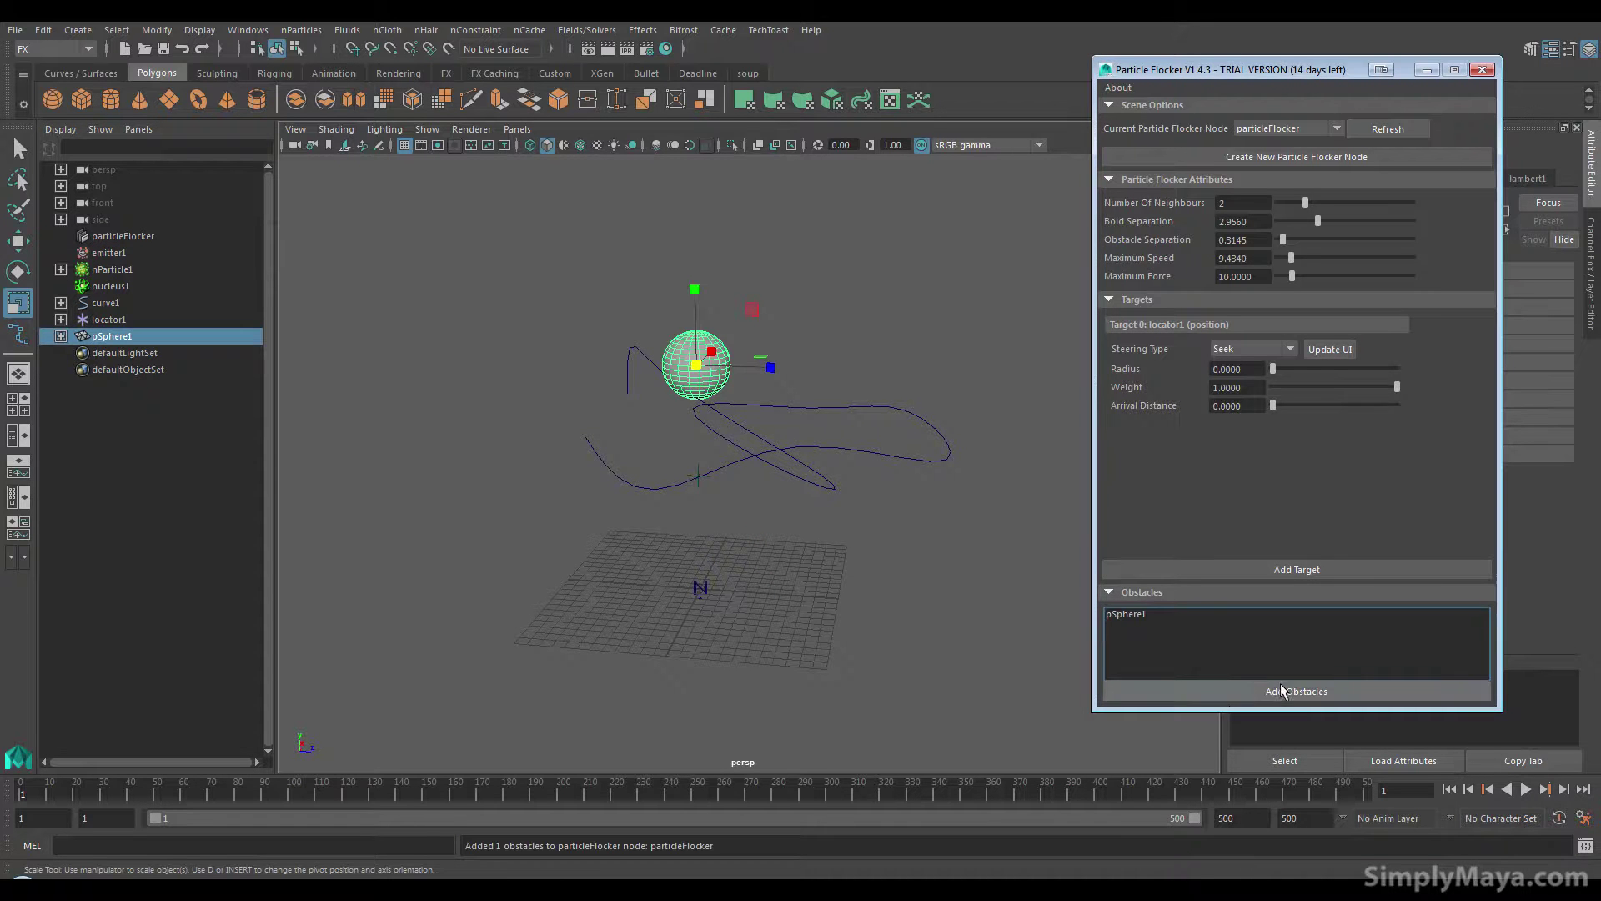
alt+drag(893, 493, 798, 613)
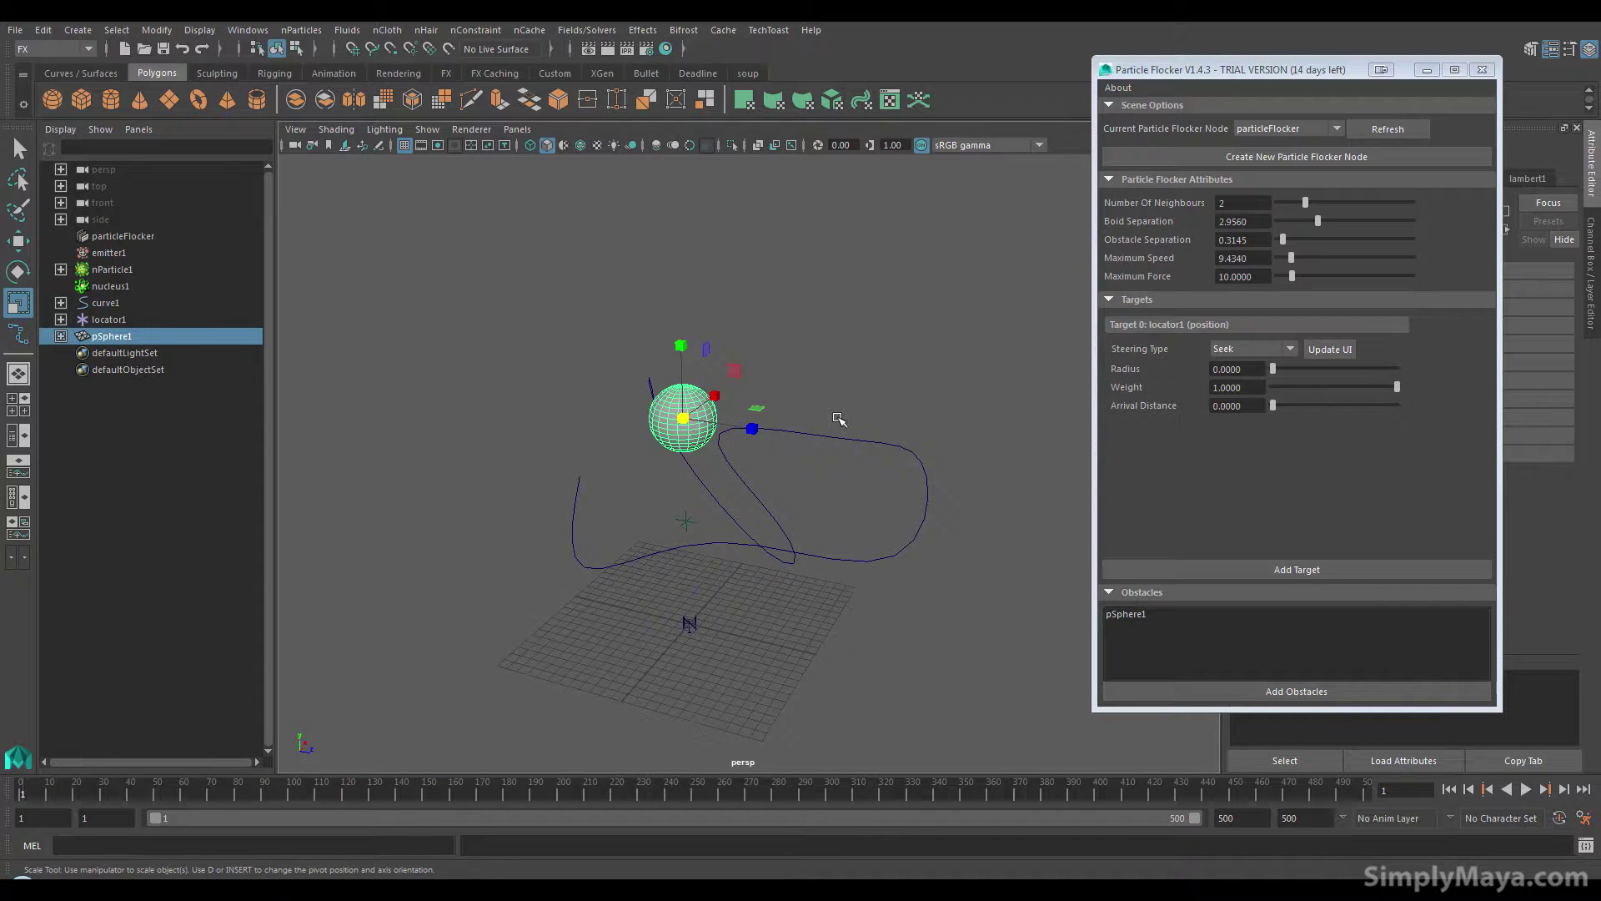
alt+drag(838, 419, 851, 411)
click(1337, 350)
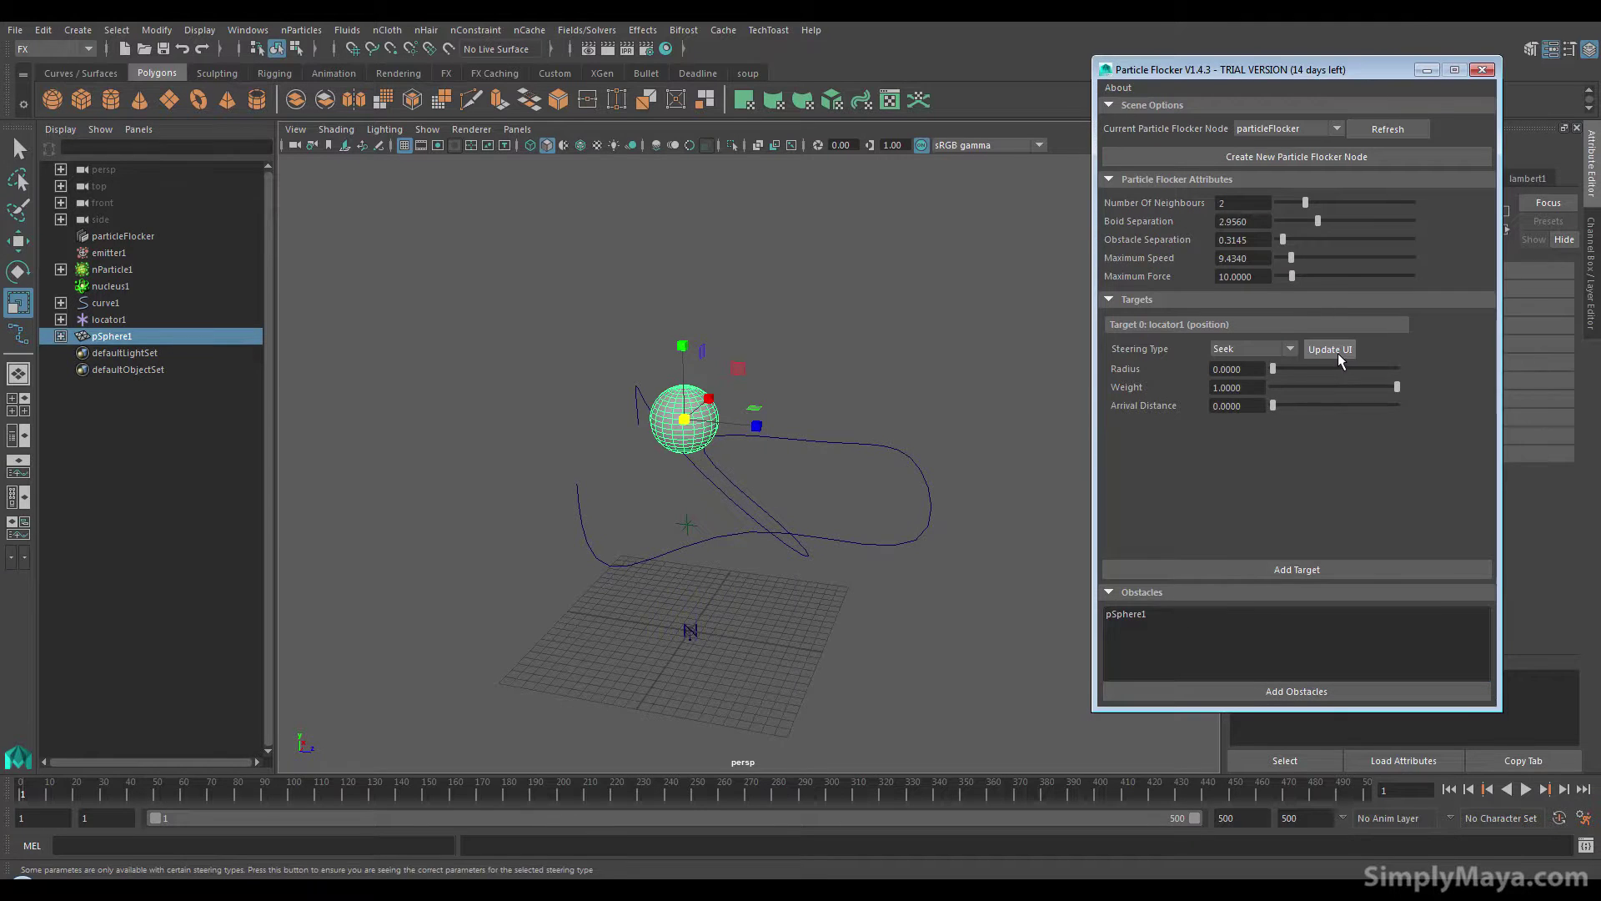
alt+drag(959, 600, 861, 683)
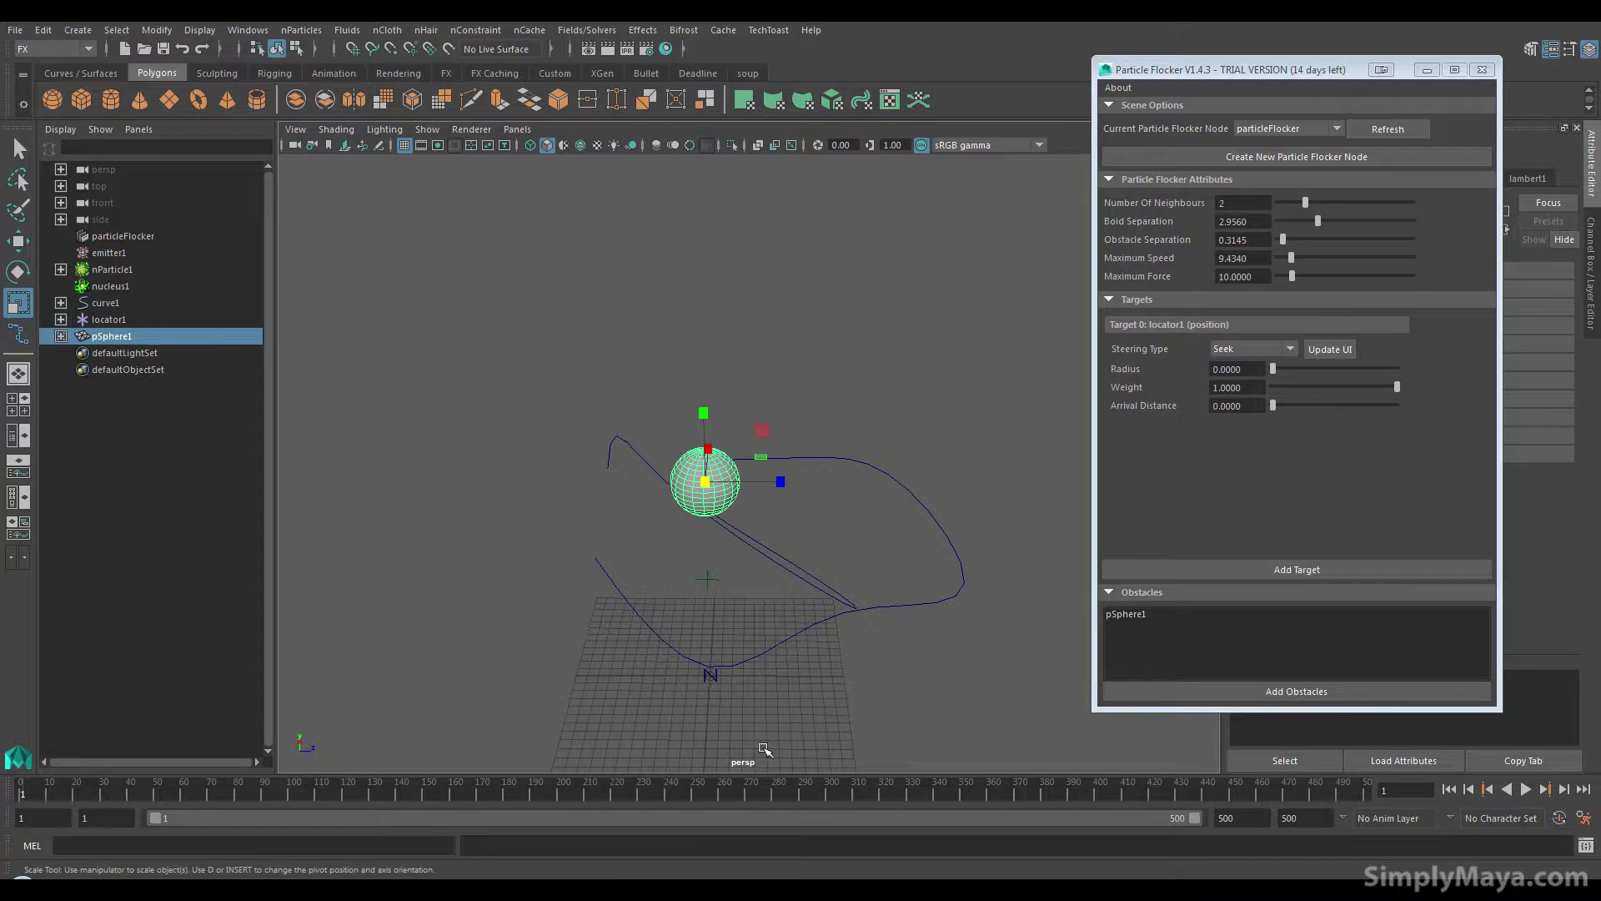
alt+drag(739, 713, 707, 647)
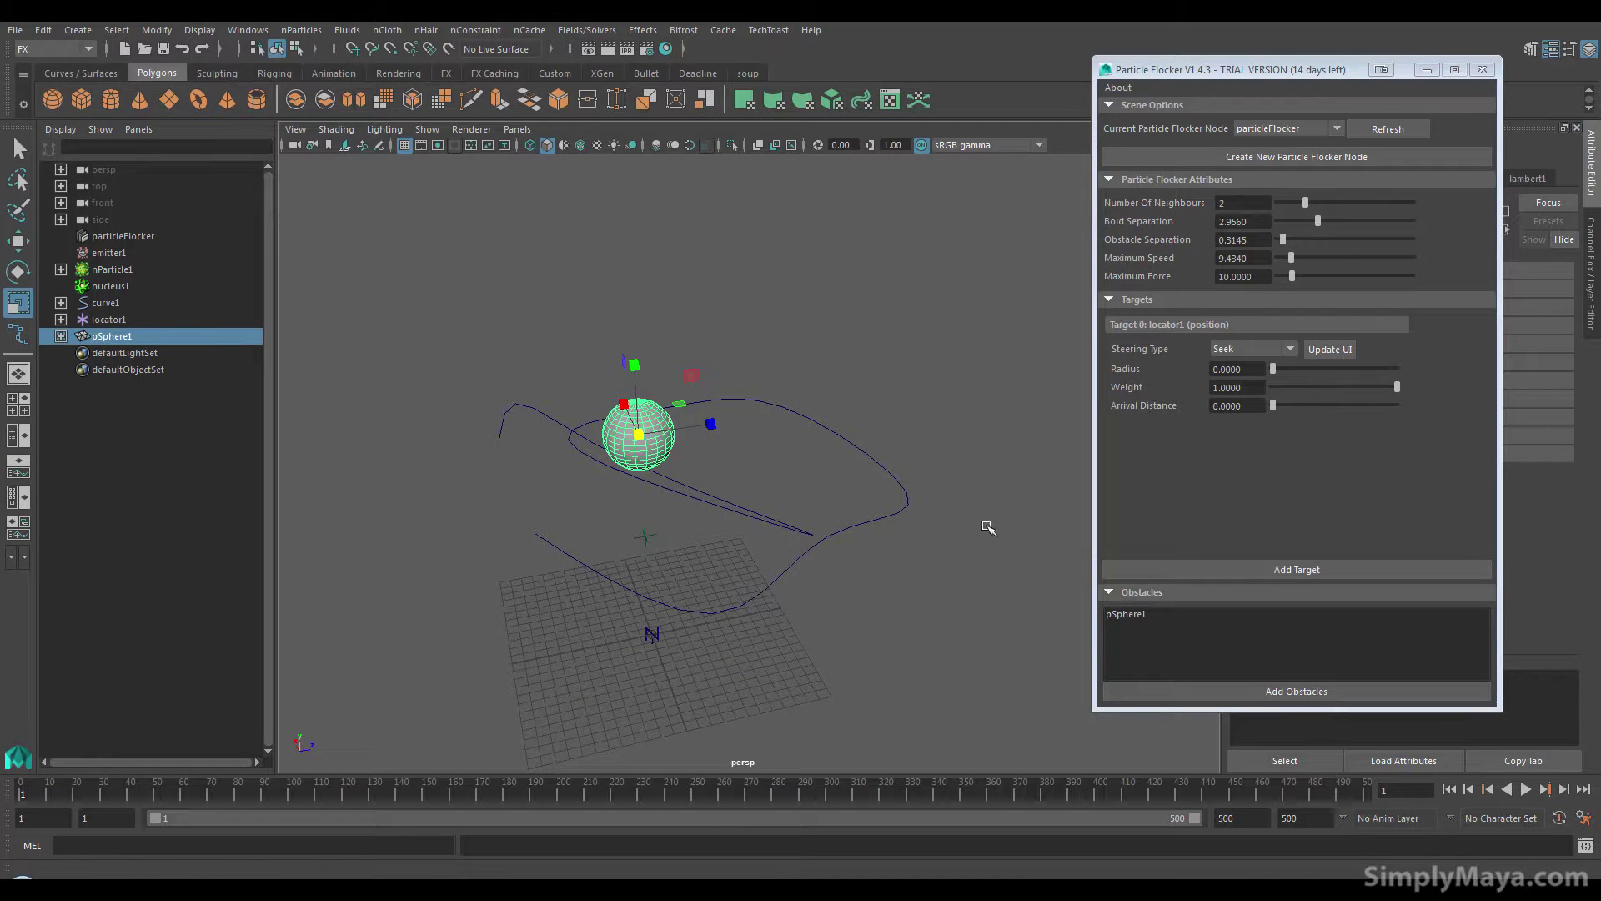
key(e)
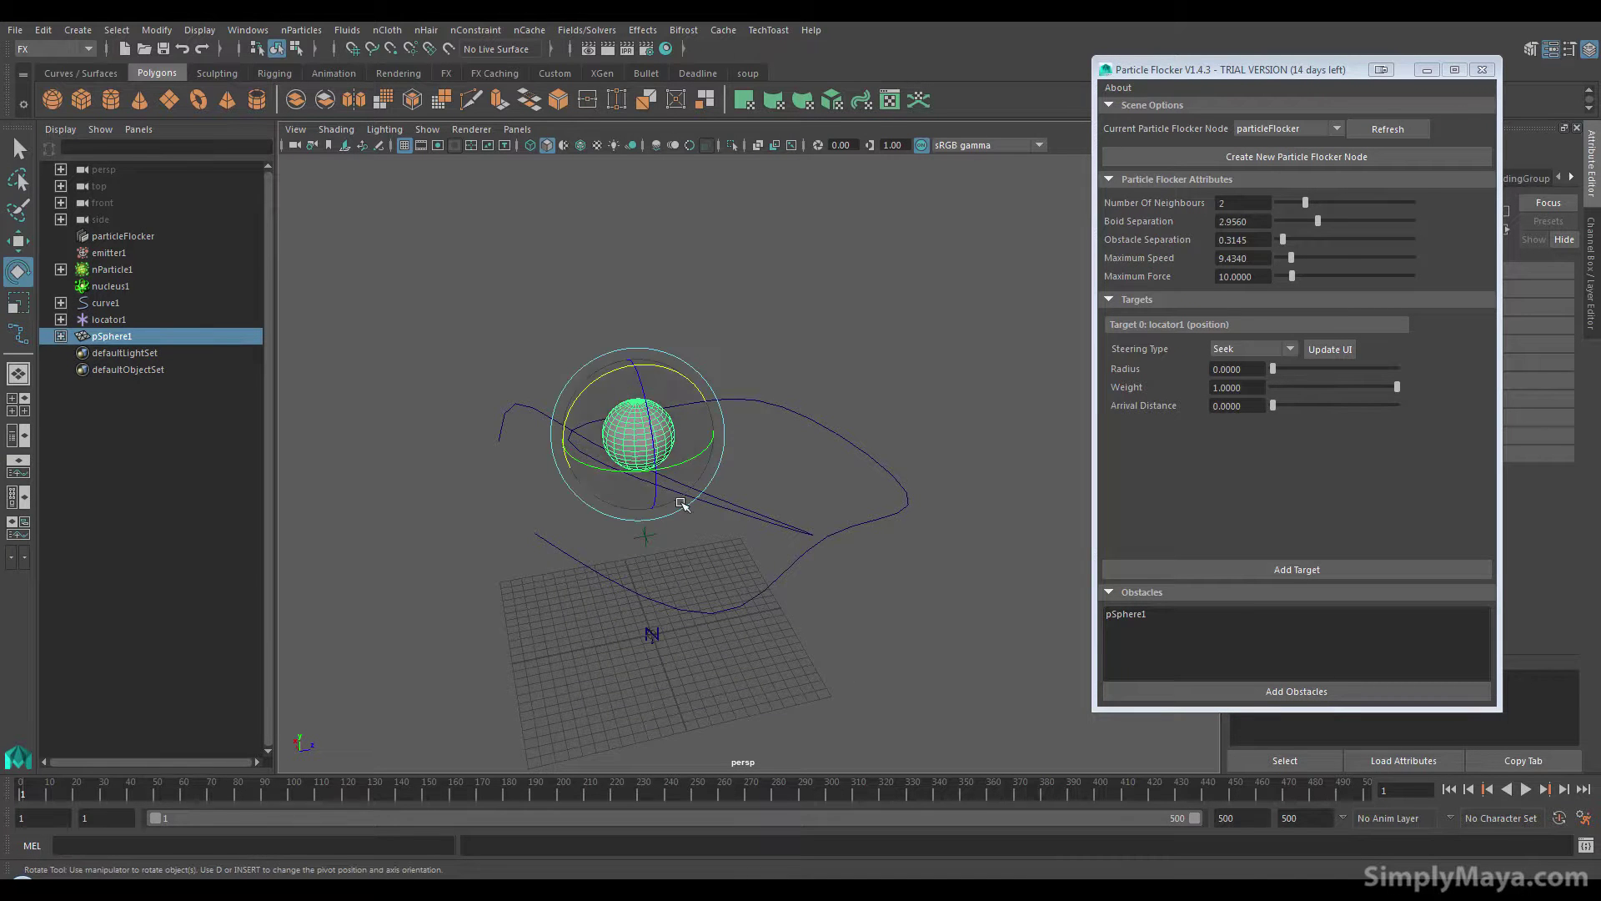
click(630, 428)
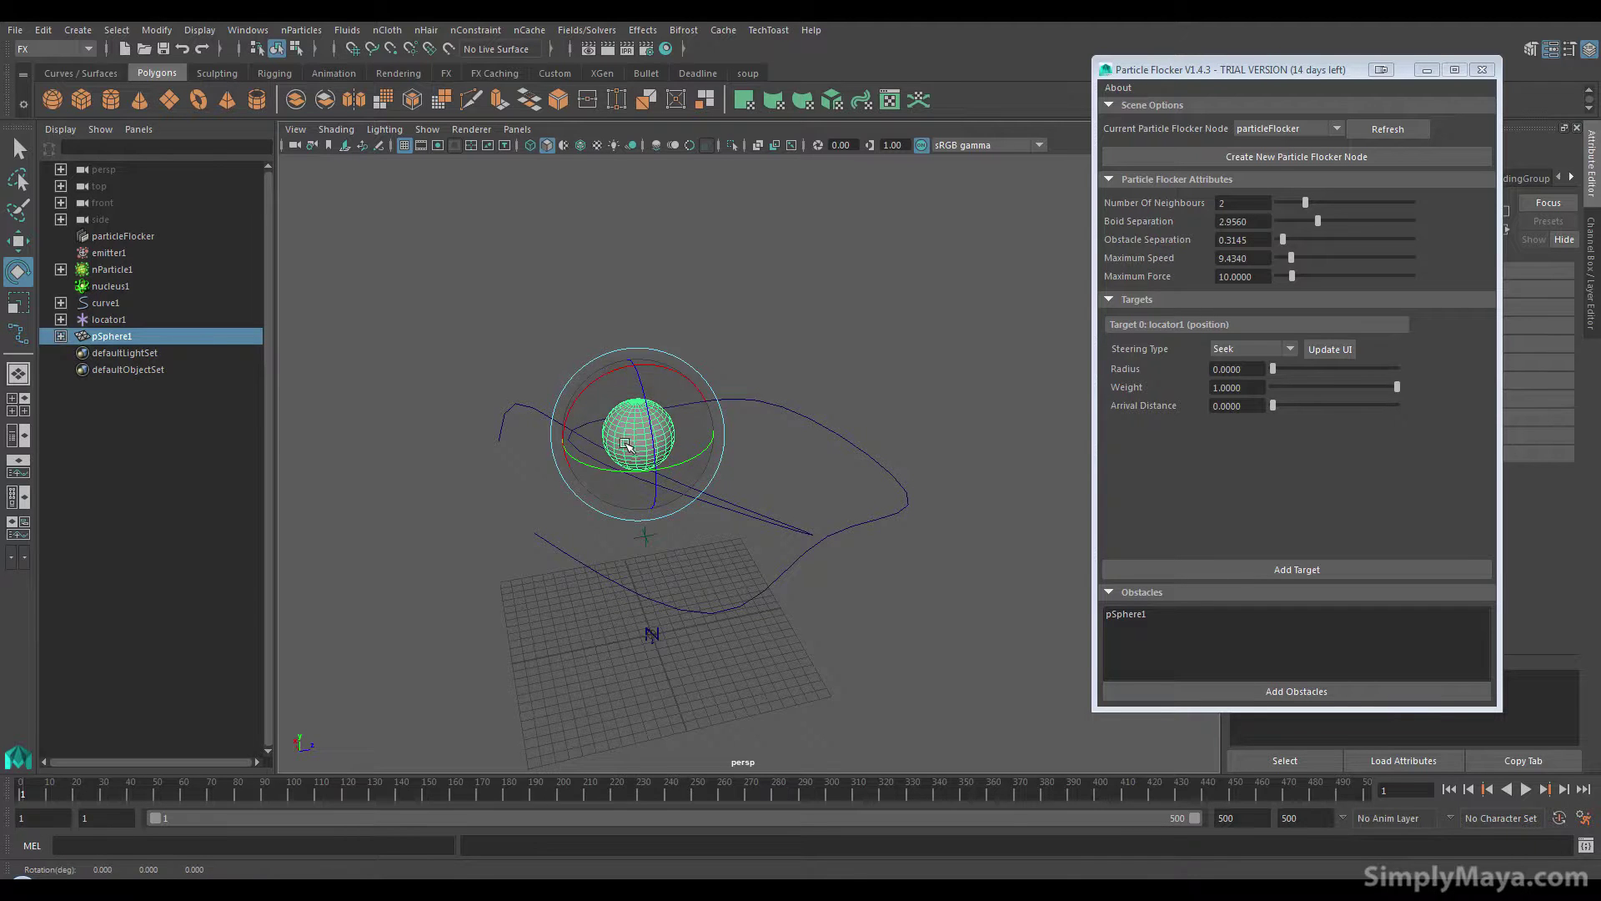
Animate the sphere along Z by keying it at about 13.58 on frame 500 and about -15.21 on frame 255
alt+middle_drag(645, 675, 615, 748)
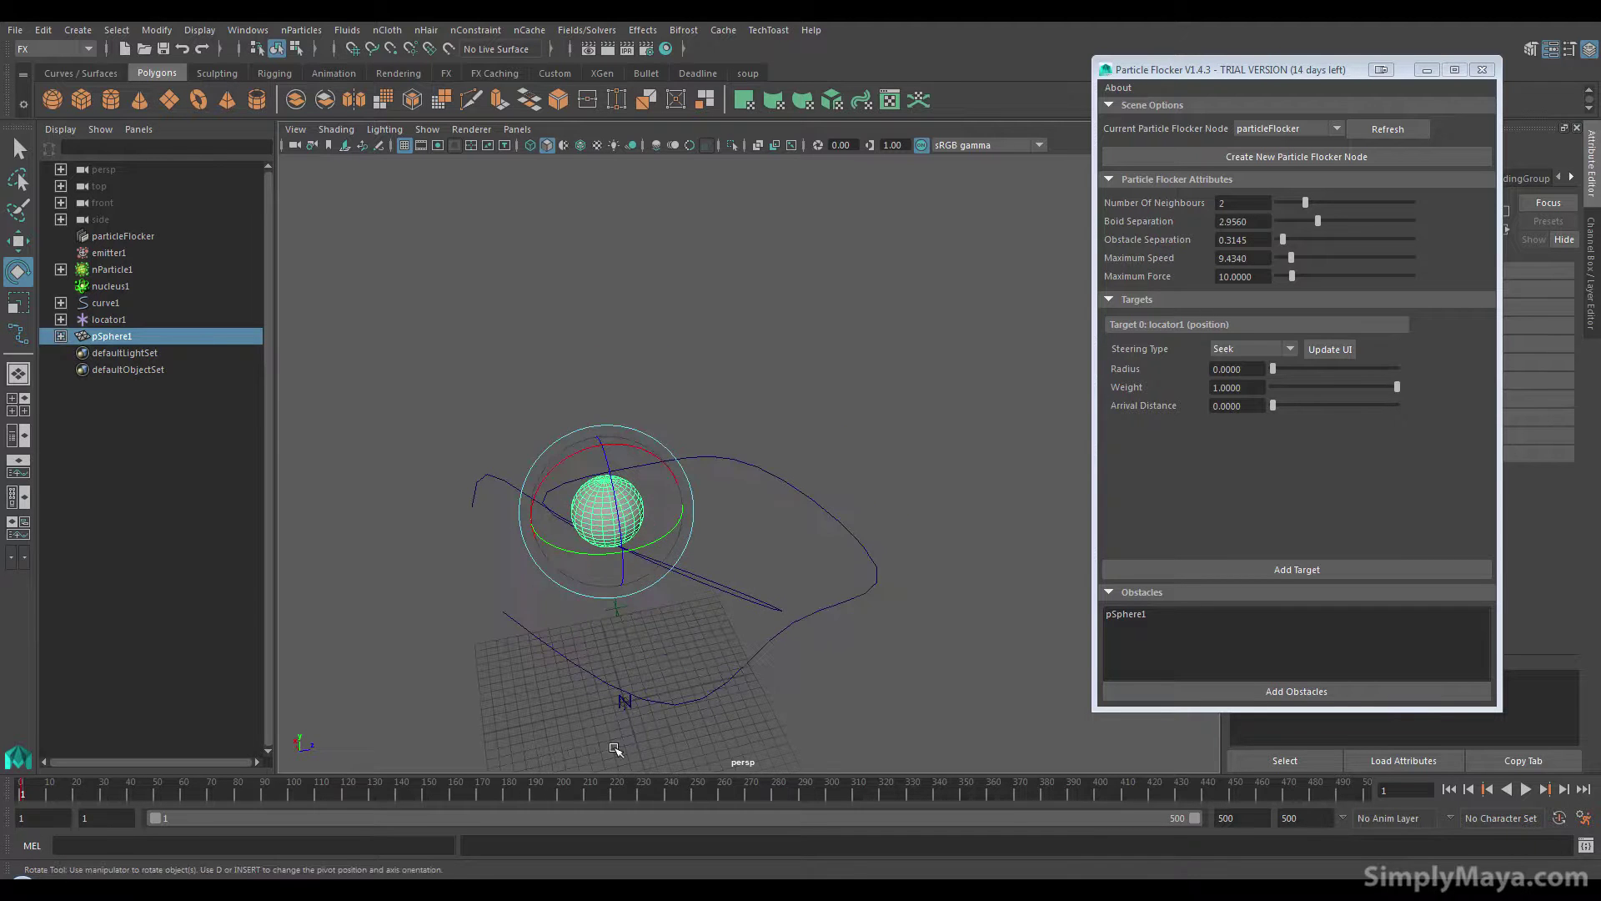
click(1361, 792)
key(w)
click(685, 498)
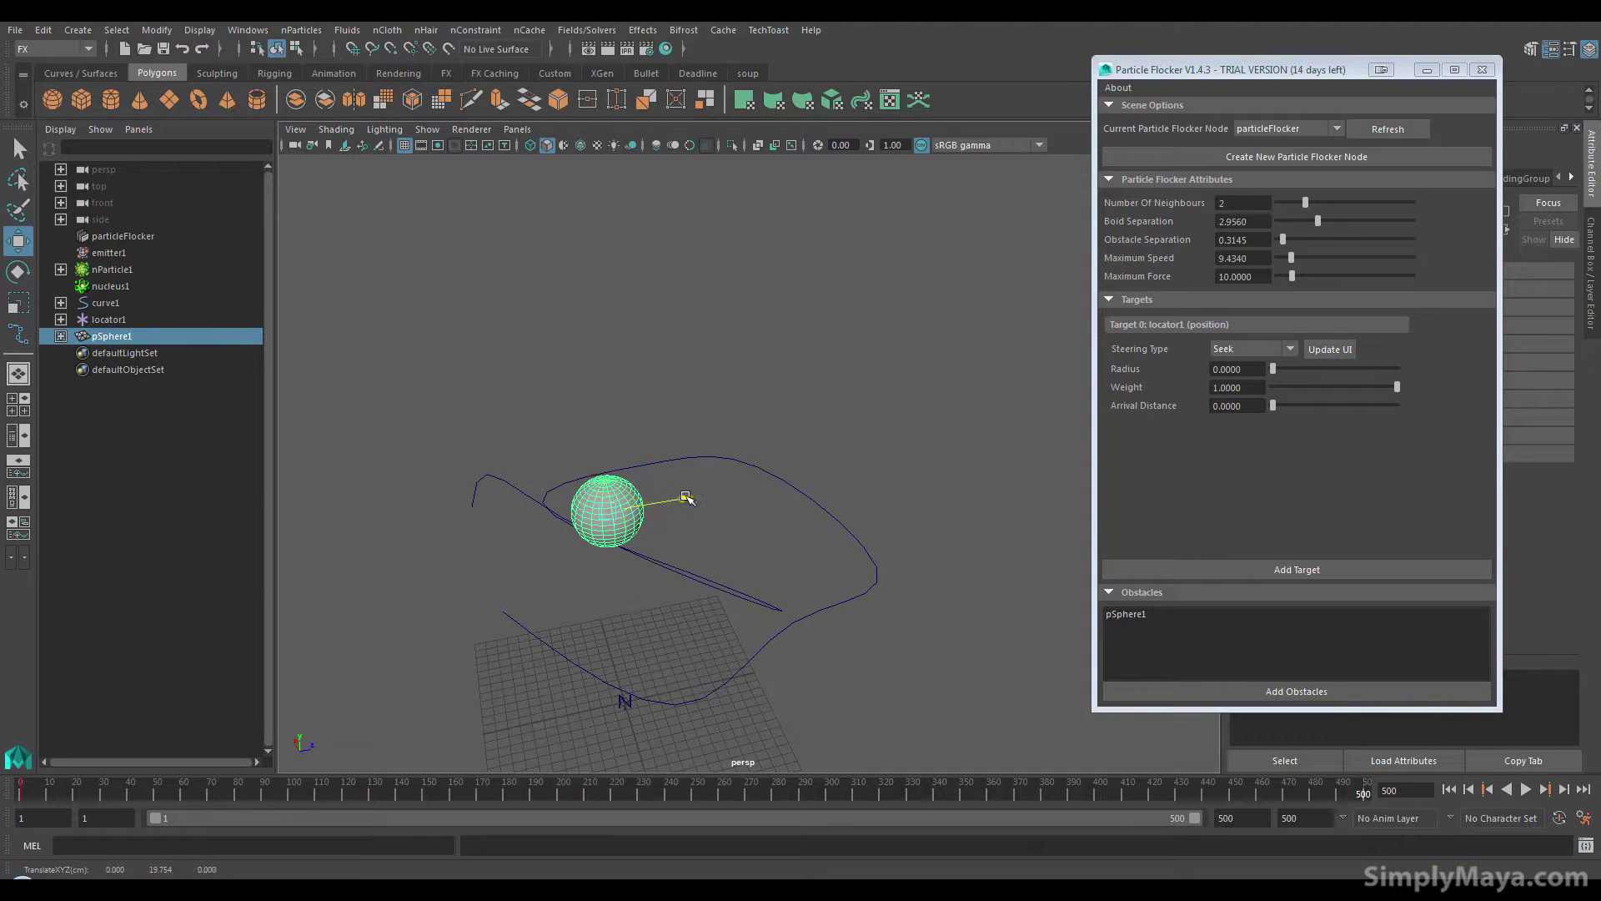
drag(685, 498, 867, 470)
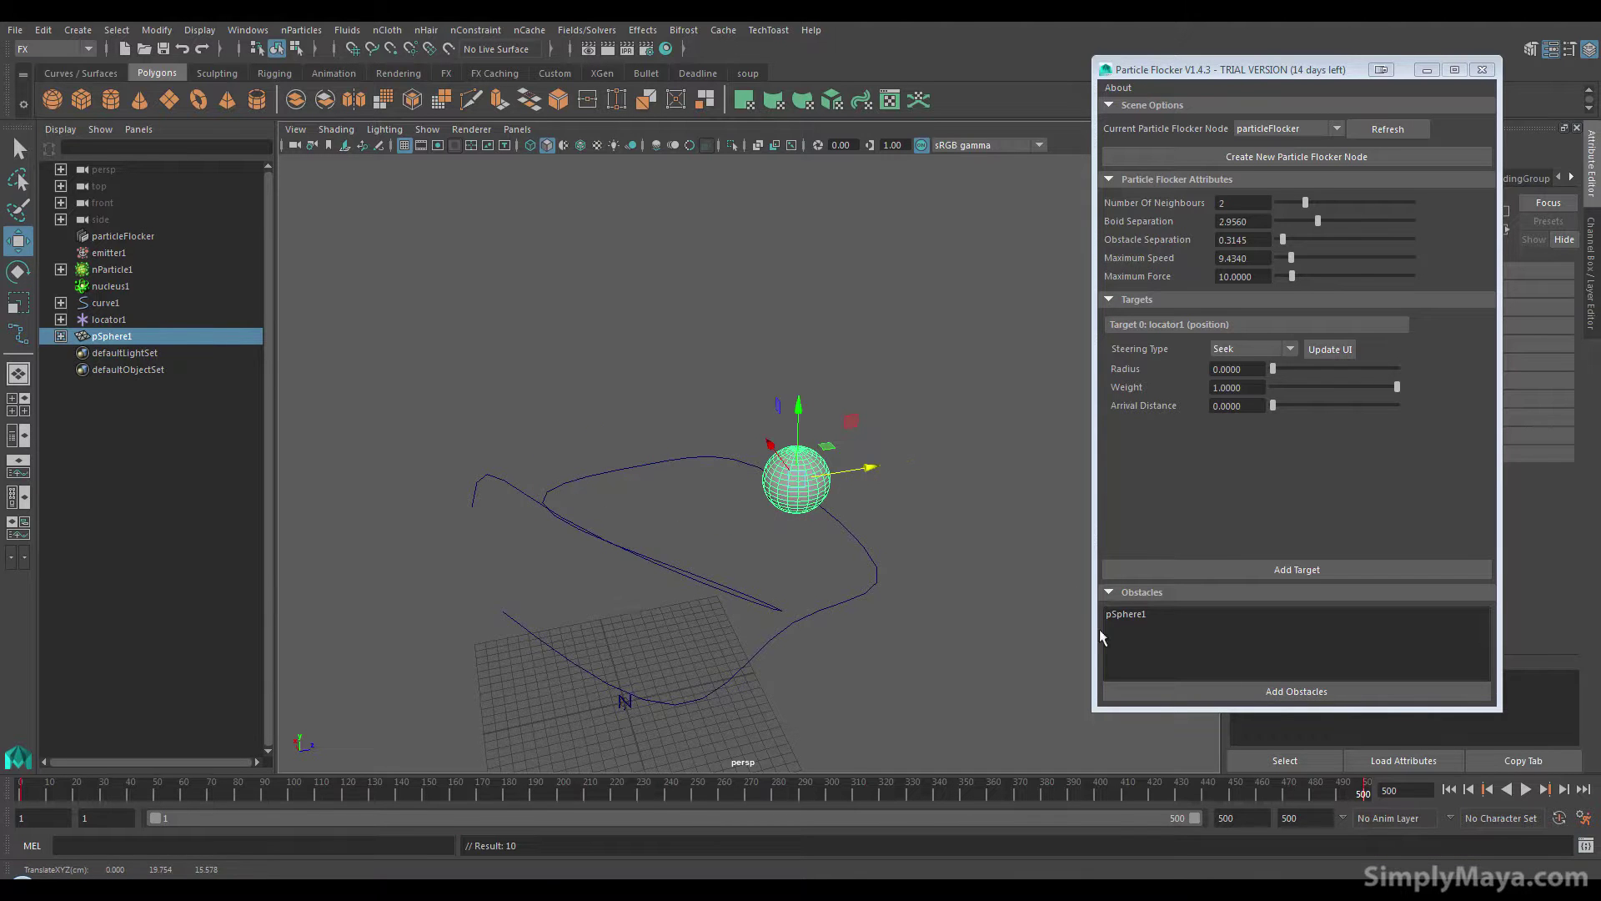
click(705, 798)
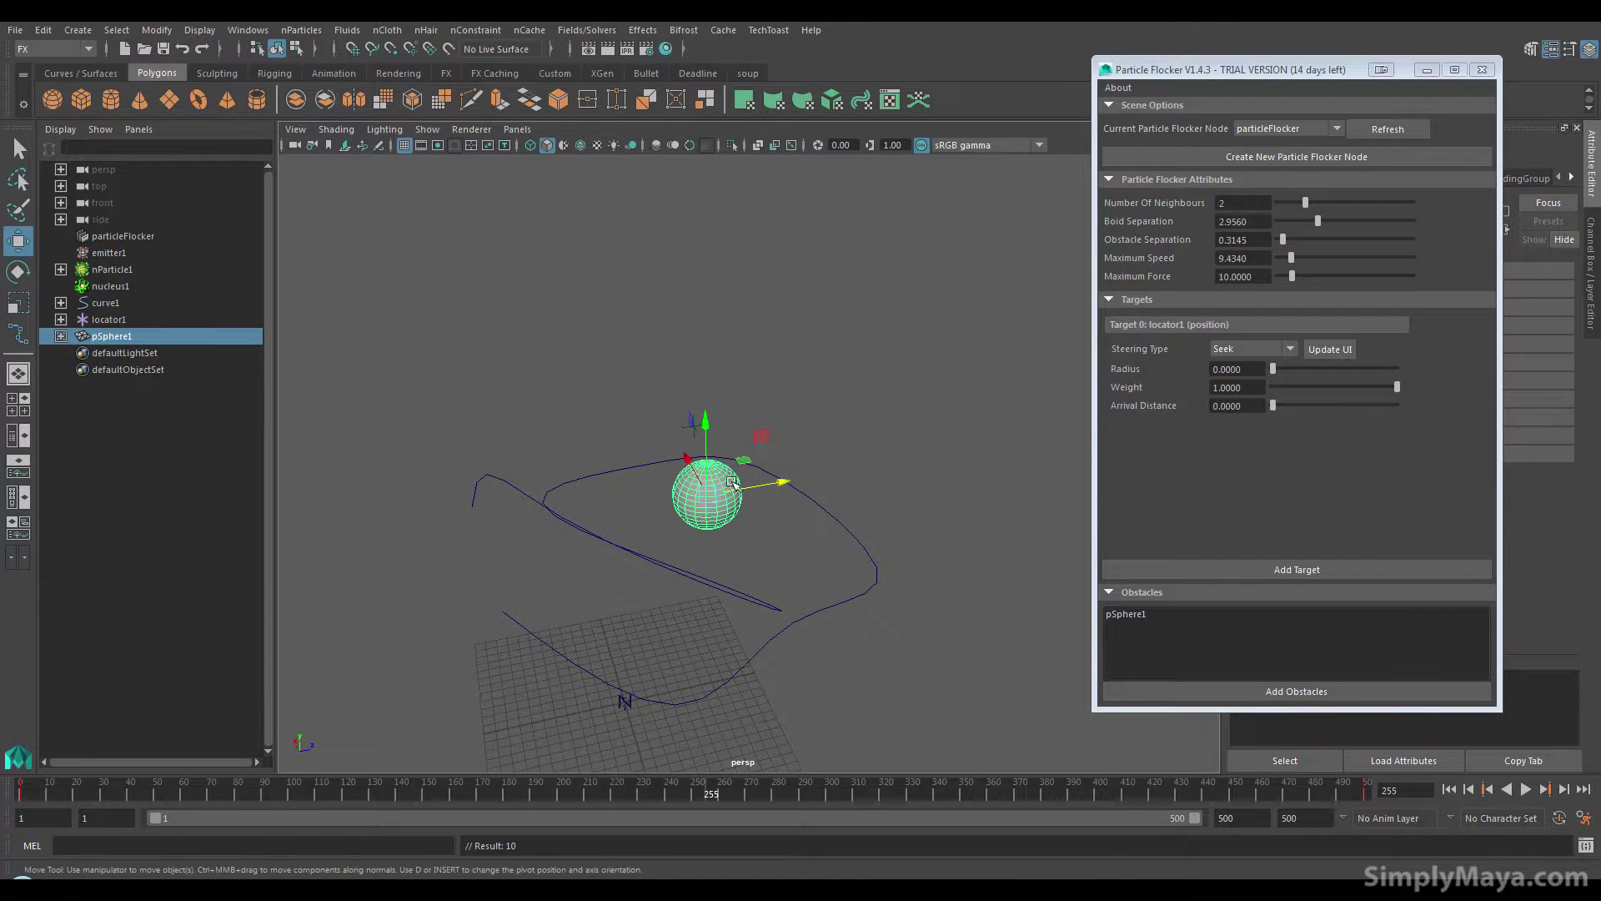
drag(776, 487, 485, 542)
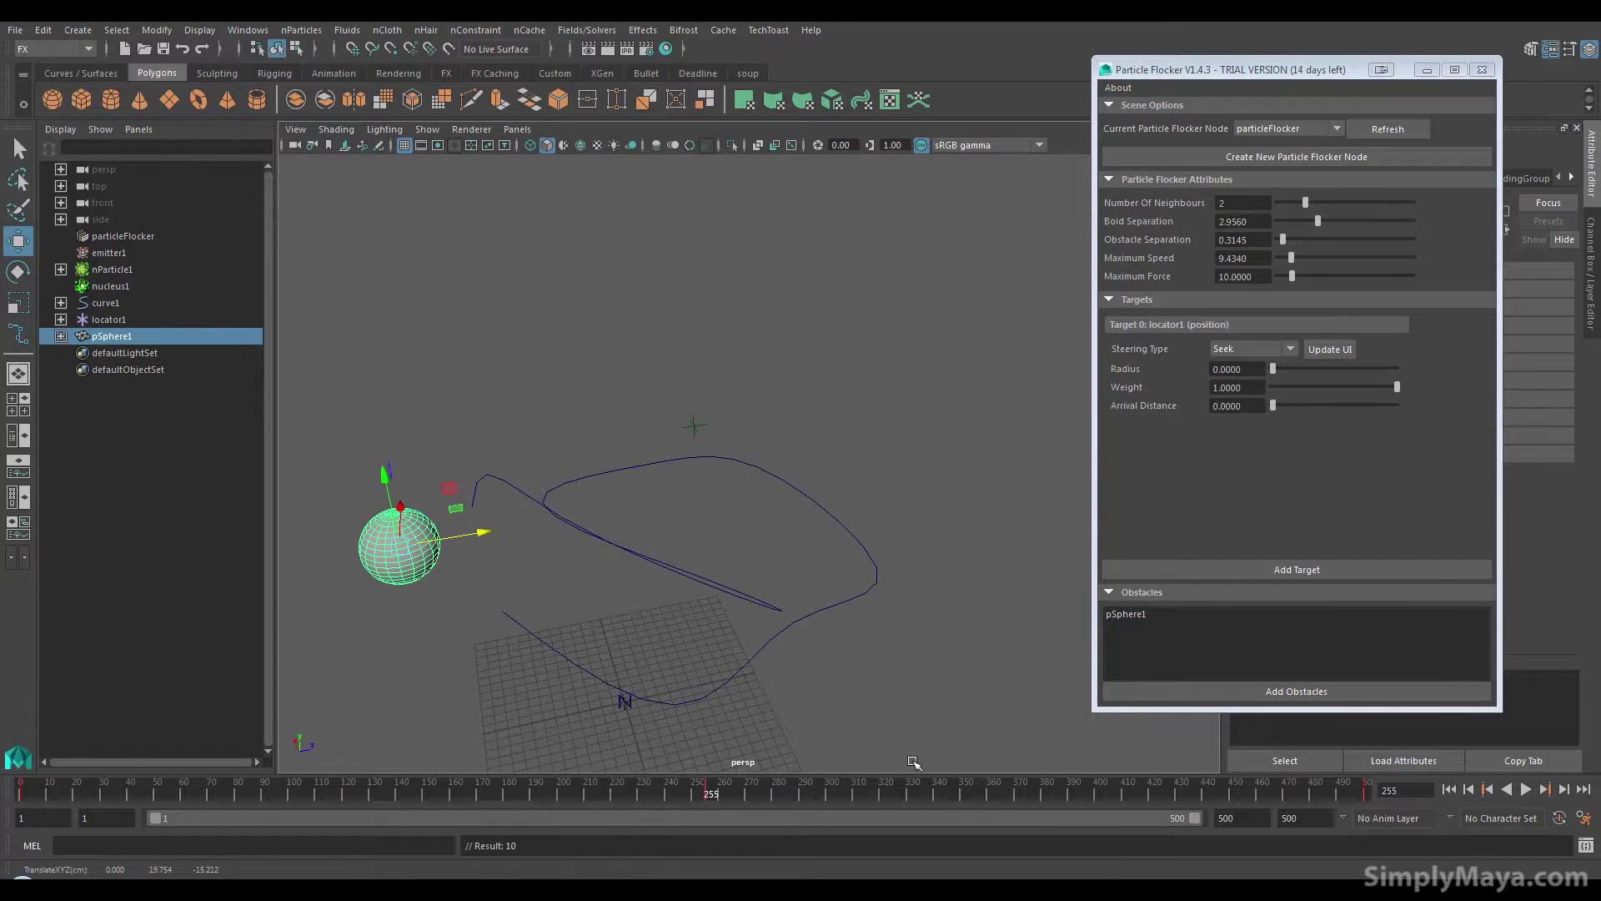
Play the simulation from the first frame and watch how the particles behave around the moving sphere
alt+drag(914, 762, 987, 686)
alt+right_drag(986, 686, 843, 686)
alt+drag(843, 686, 800, 690)
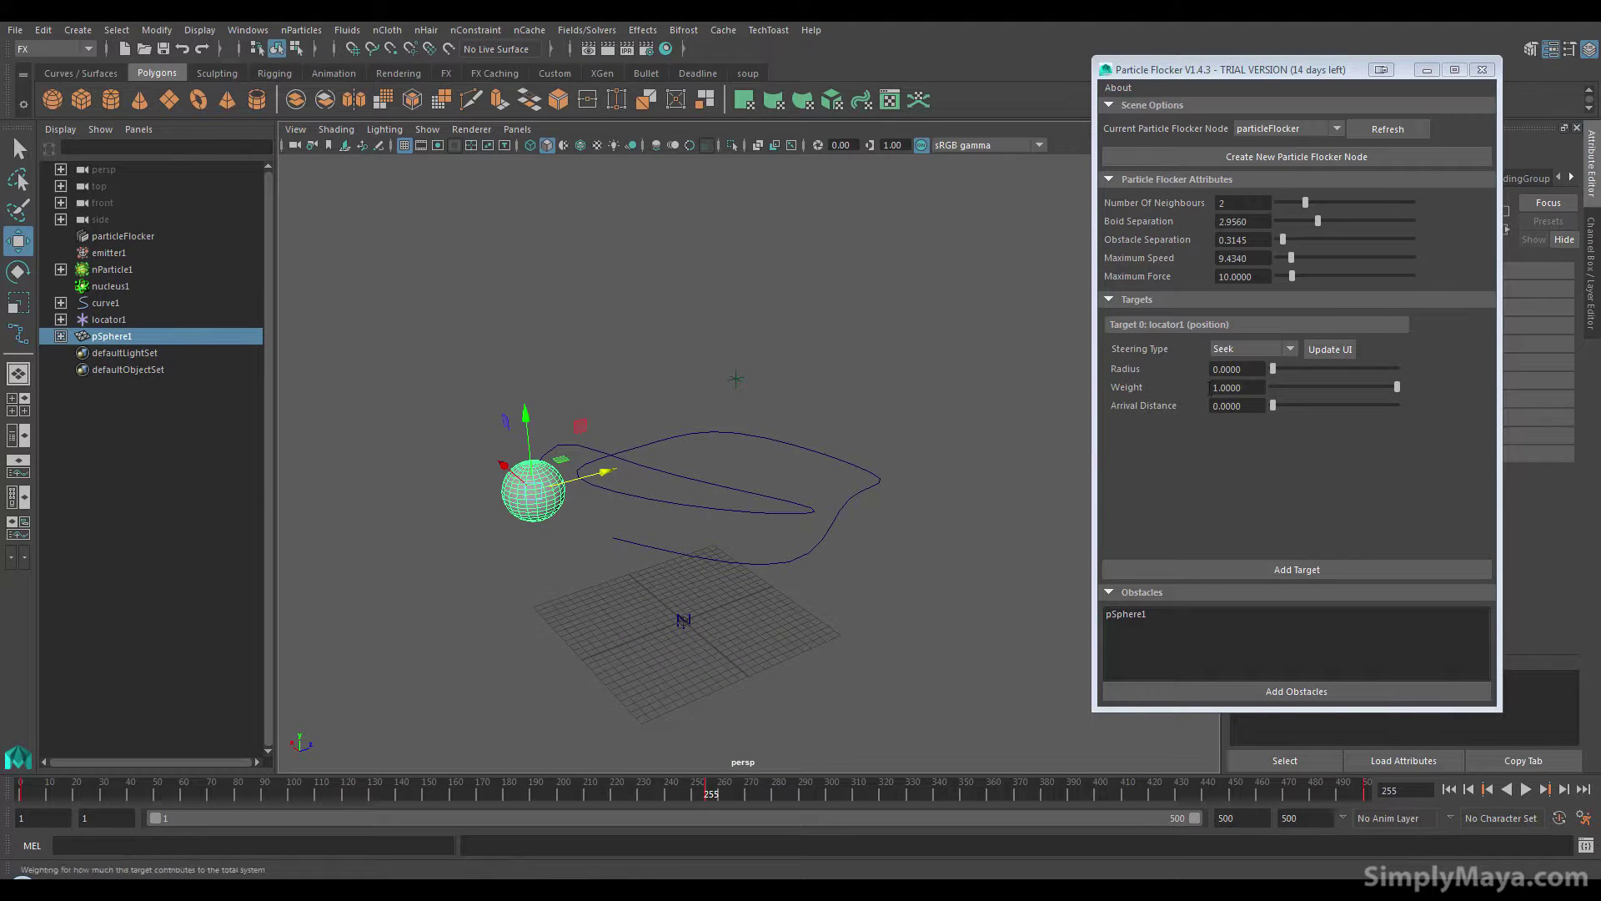
alt+middle_drag(749, 668, 749, 698)
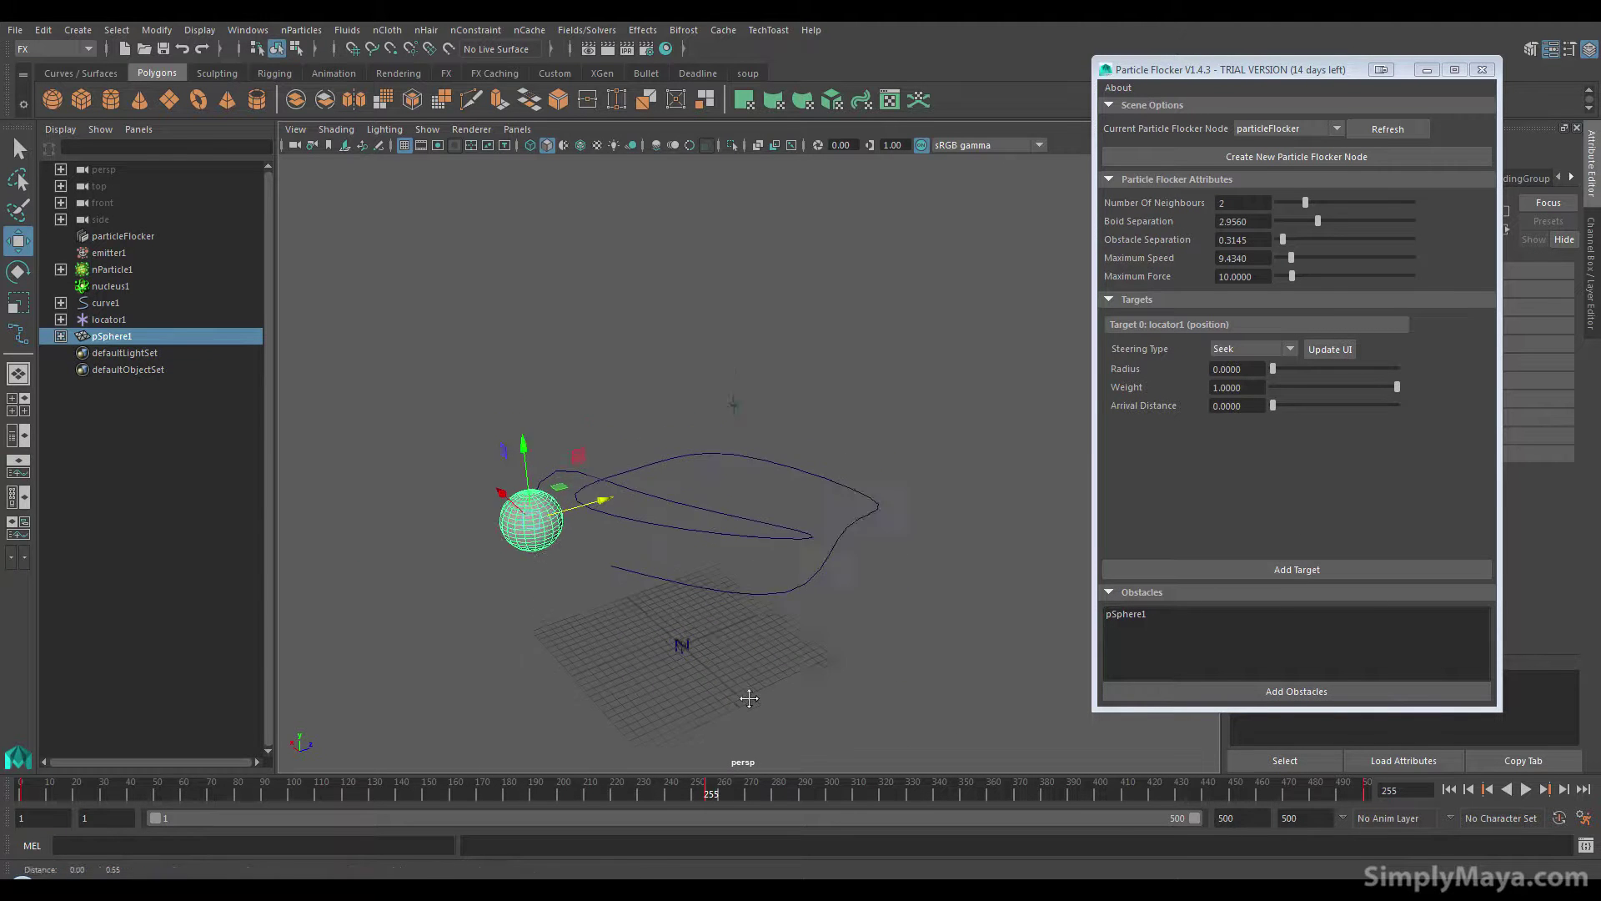
alt+drag(749, 698, 715, 672)
click(1450, 790)
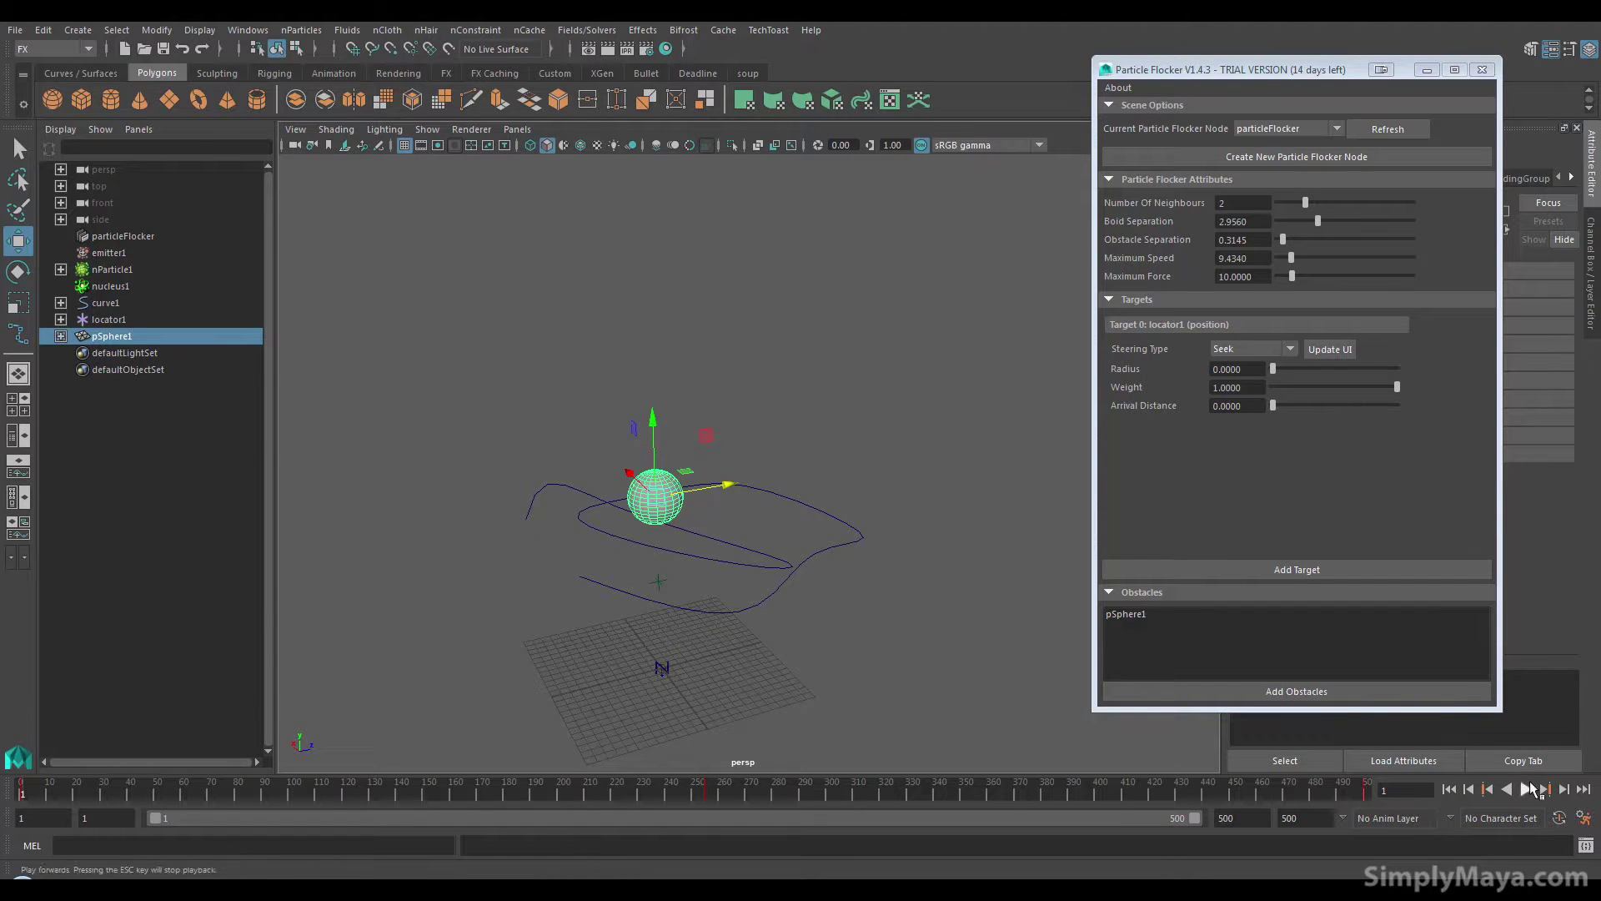
click(1522, 790)
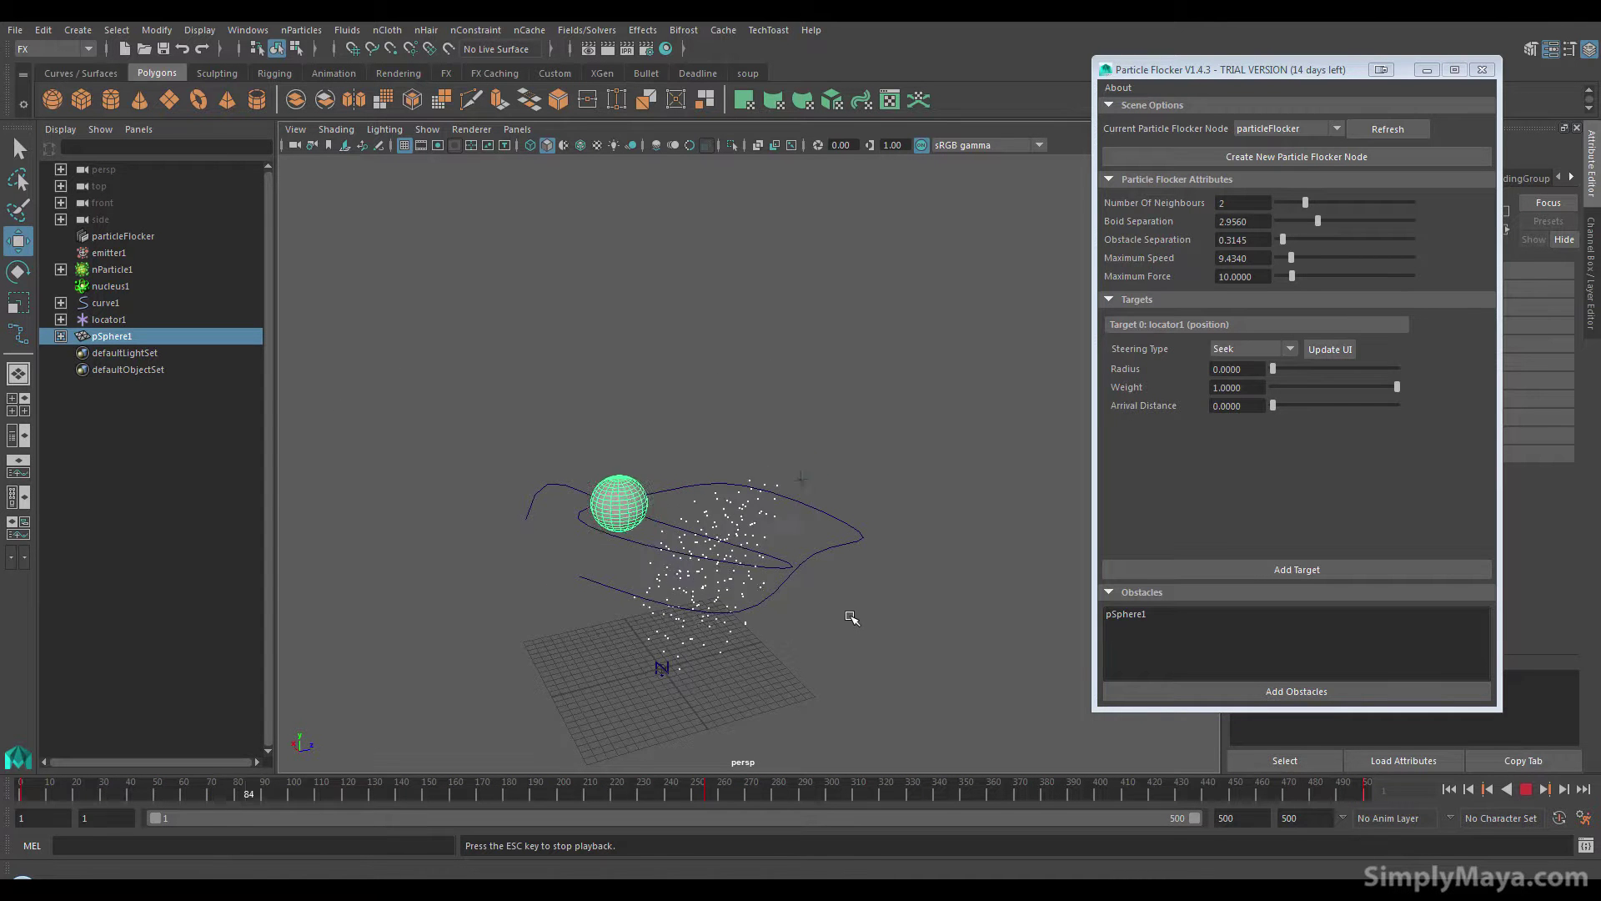
alt+middle_drag(599, 534, 647, 547)
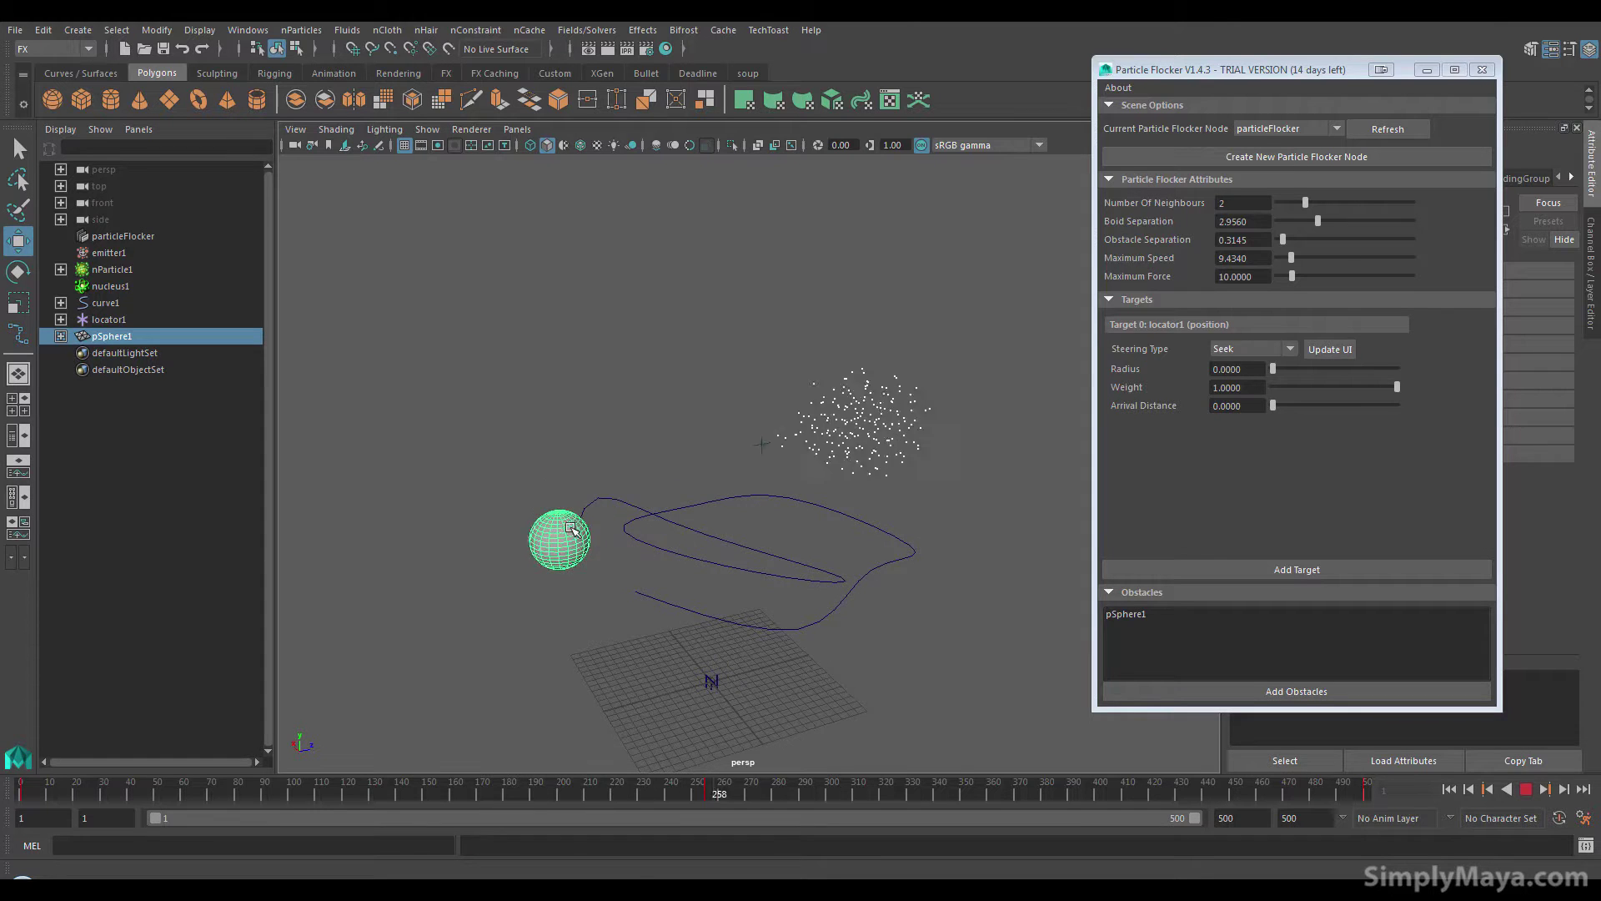
Try to enlarge the sphere uniformly to a scale of about 9.36 at frame 455 and replay the simulation
key(r)
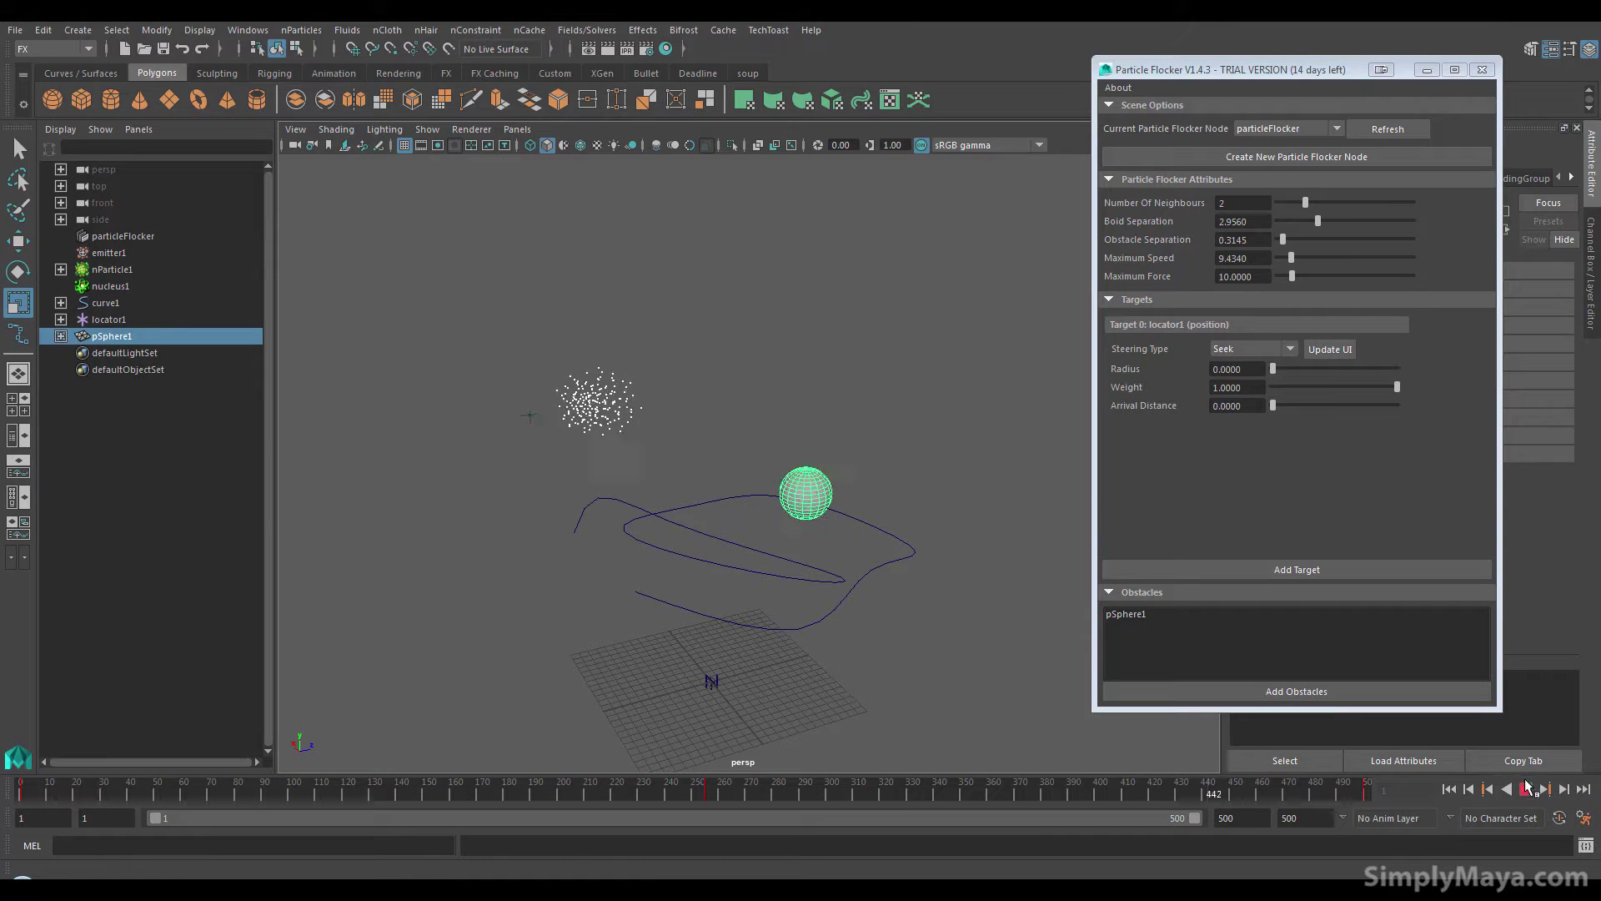
click(1525, 788)
drag(818, 489, 899, 500)
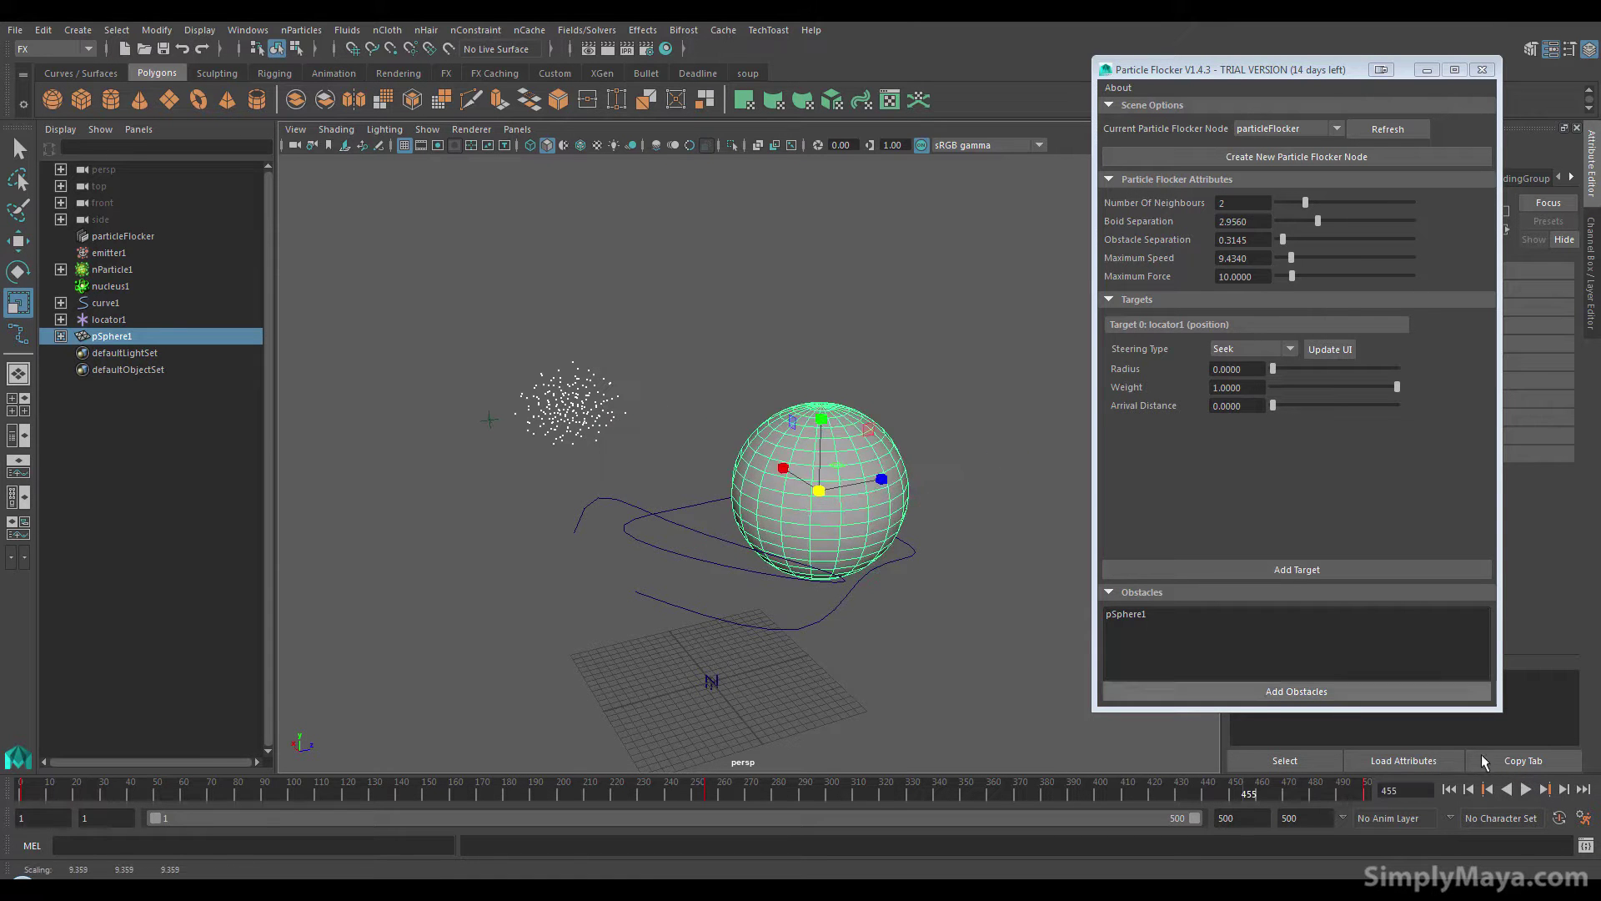
click(1525, 788)
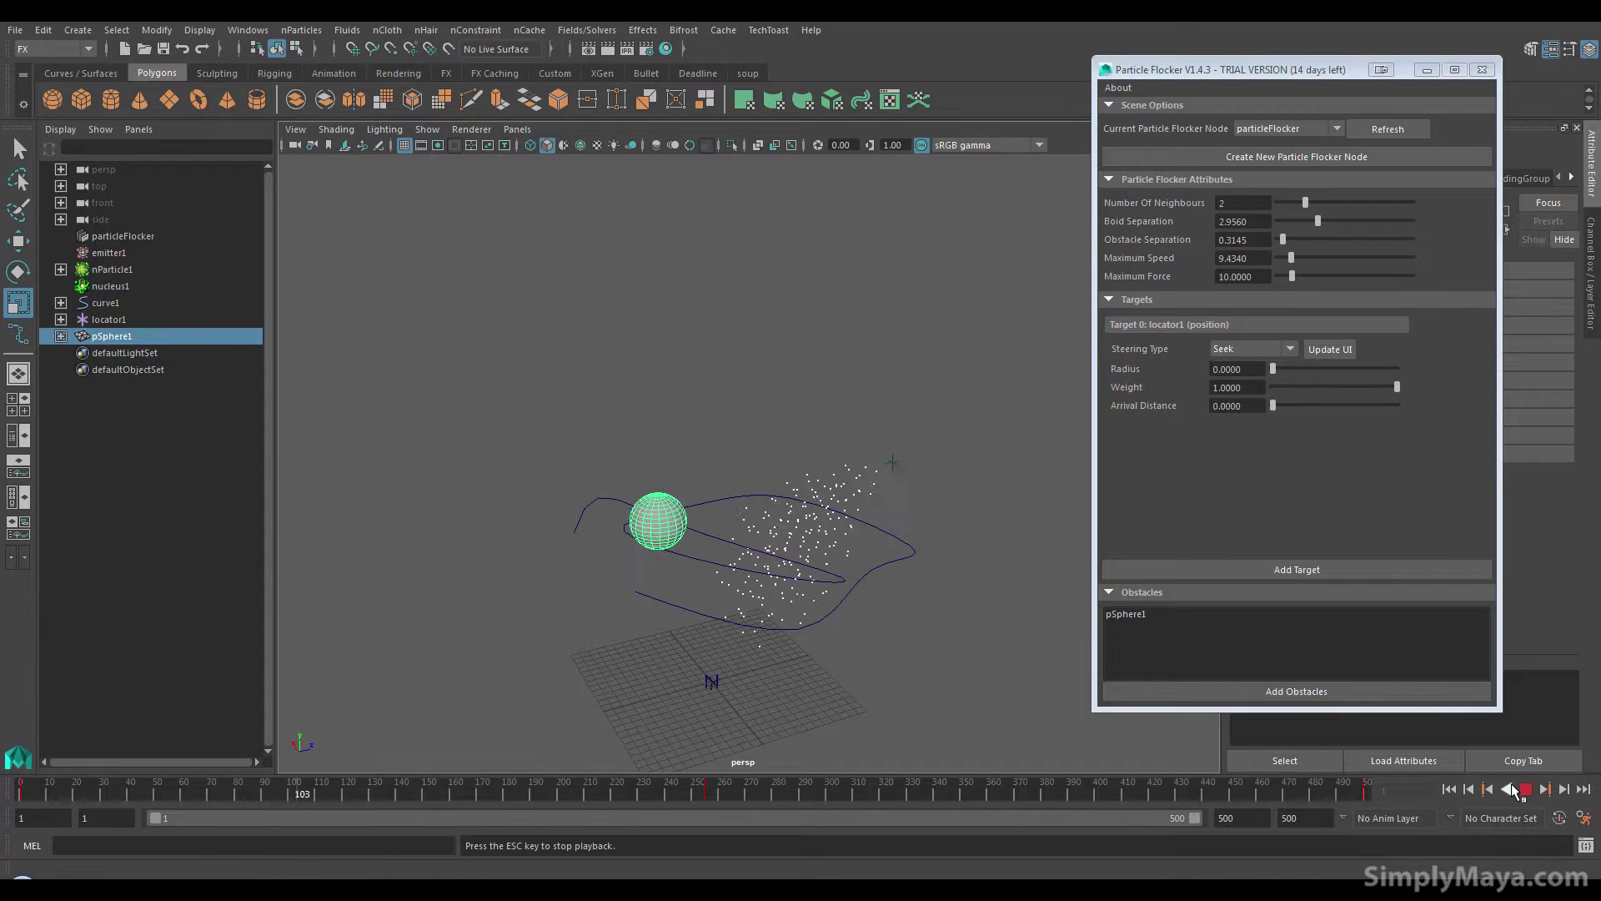
click(1508, 788)
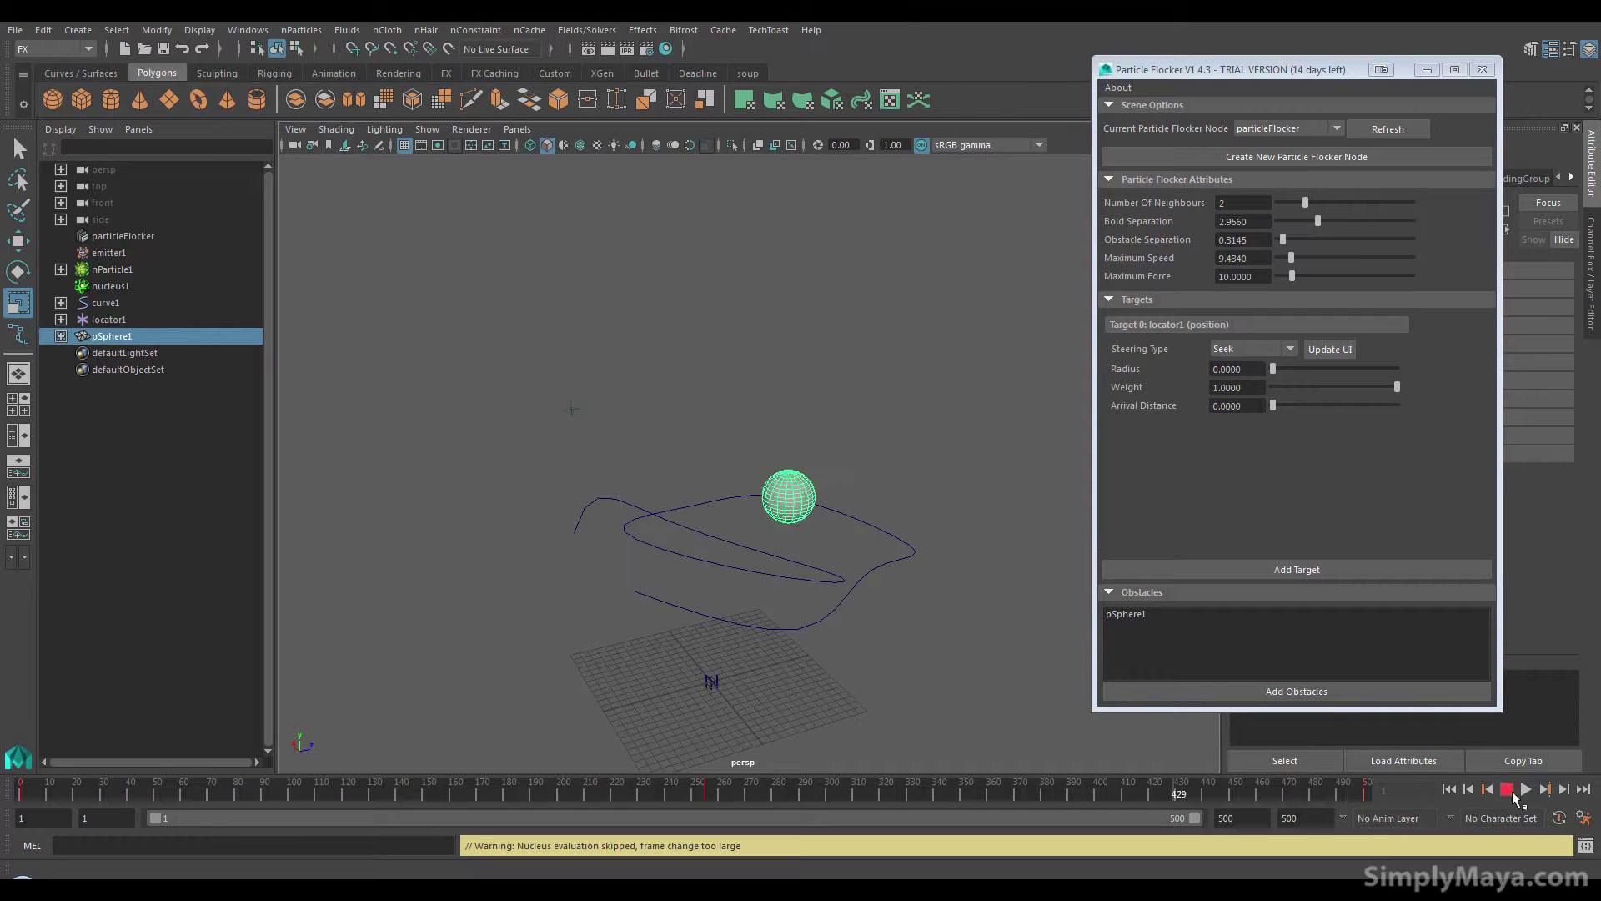
click(1525, 789)
click(1506, 788)
key(Escape)
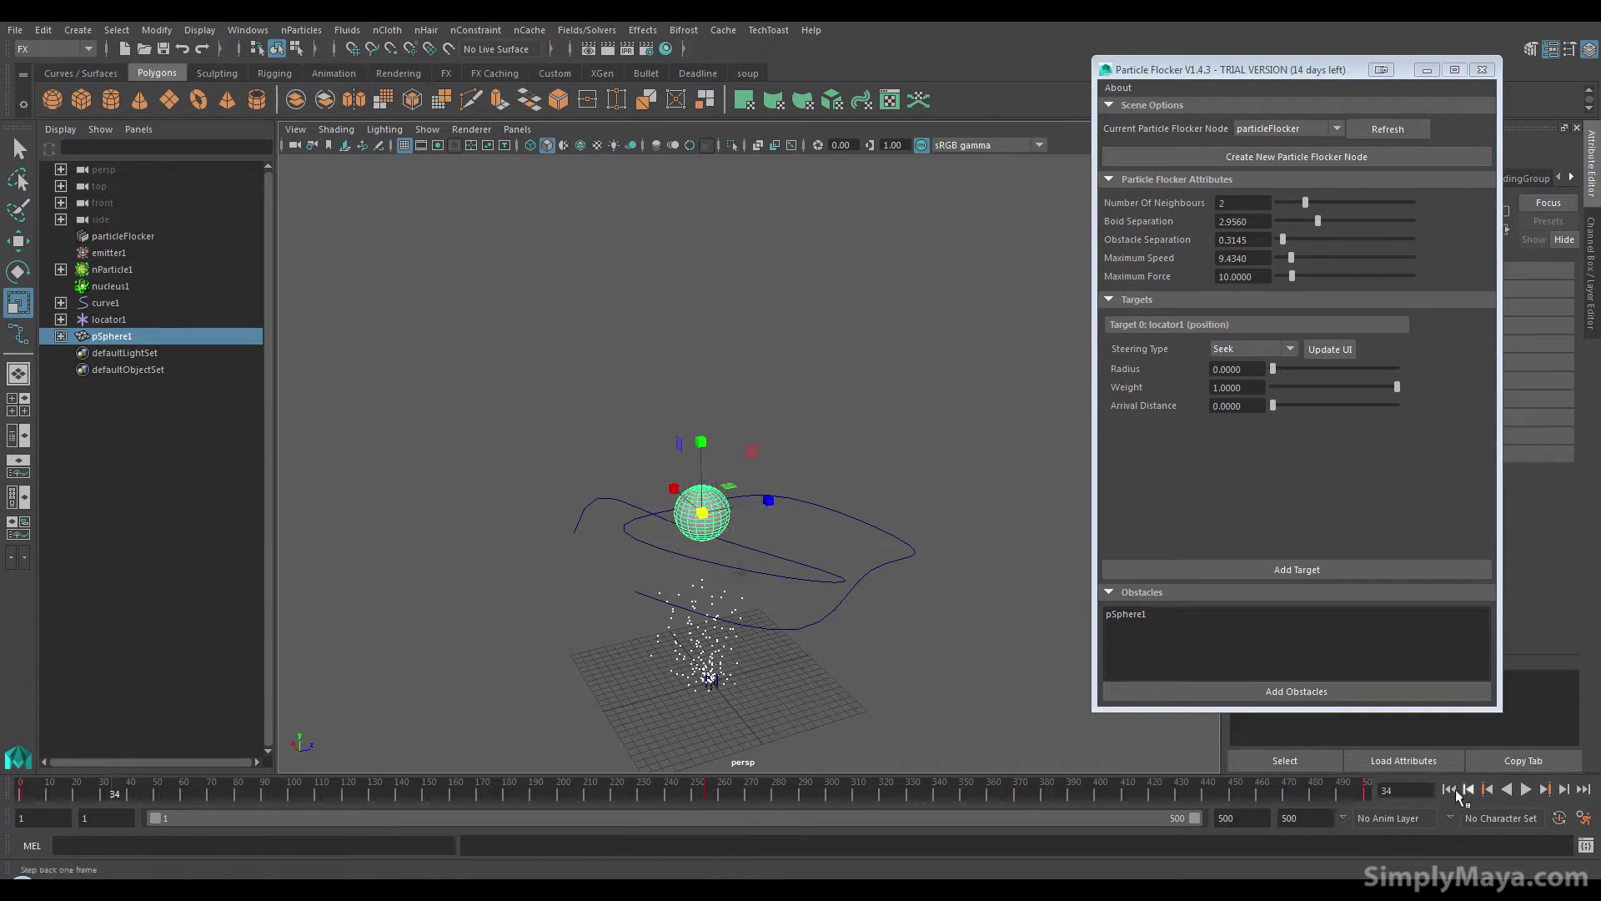
Scale the sphere uniformly to about 18.47 at frame 1, key it, and start the simulation playback
click(1451, 788)
middle_drag(678, 554, 948, 500)
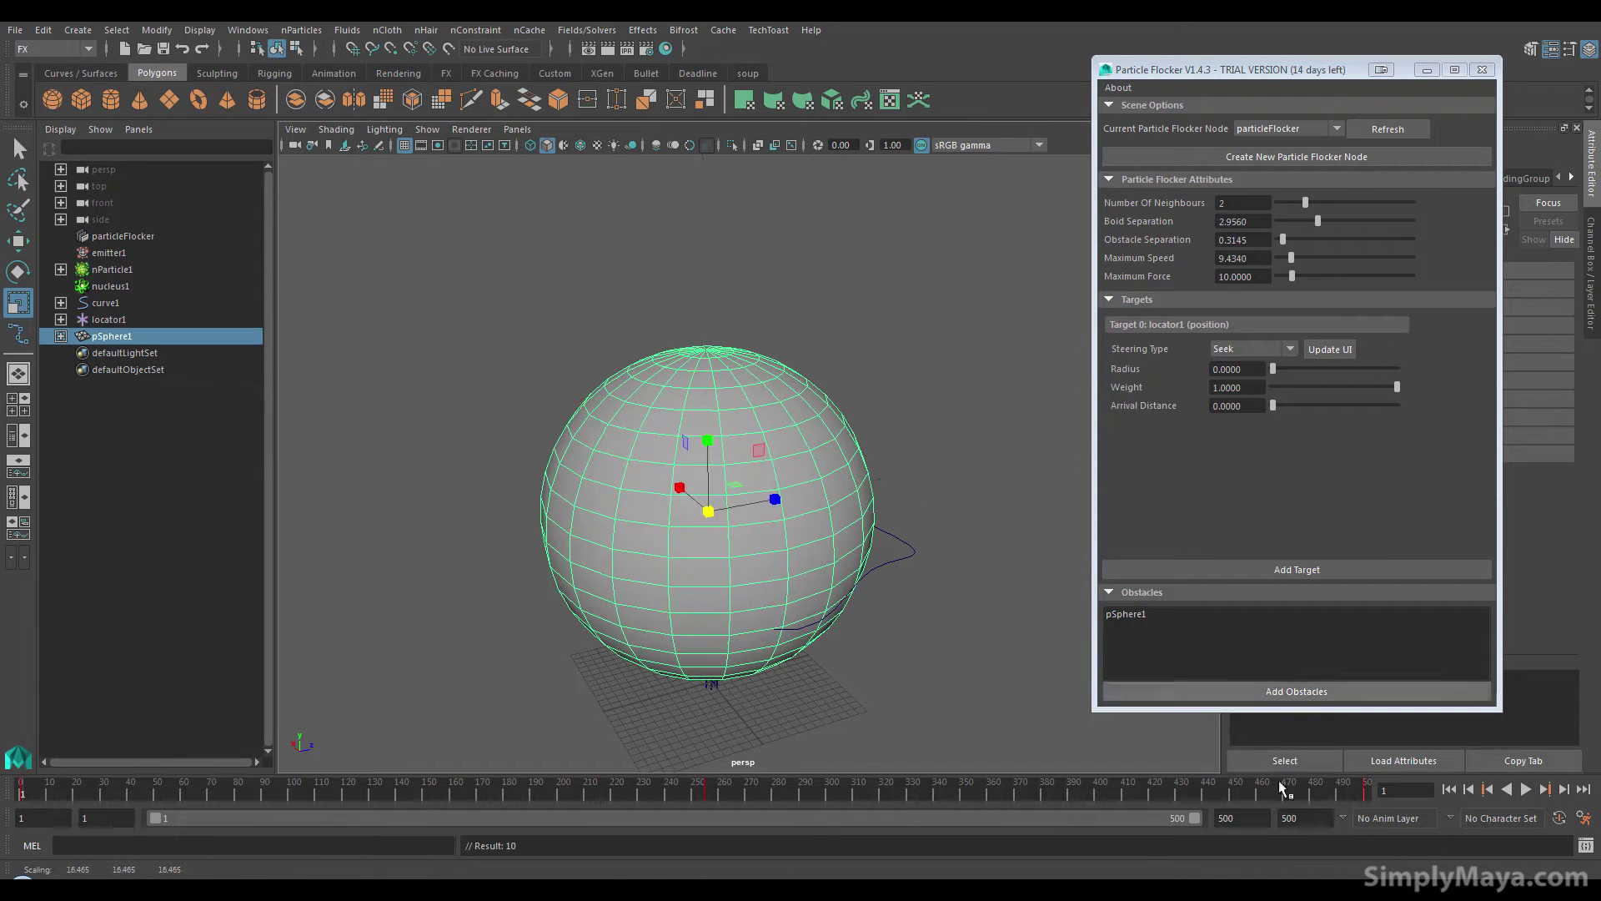
click(1523, 789)
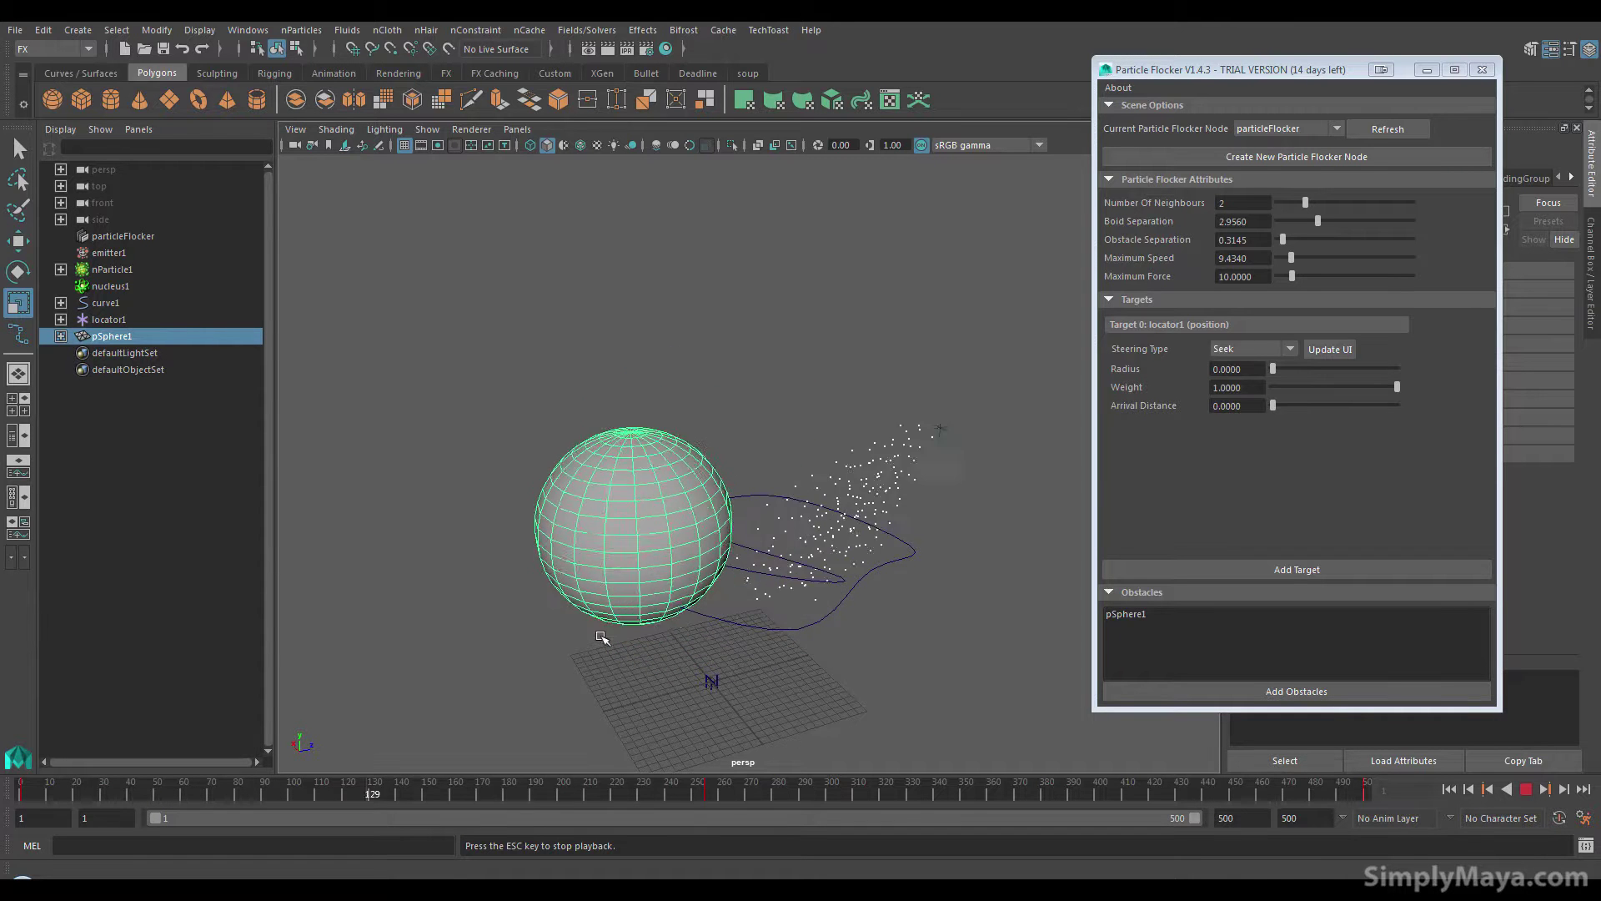
Watch the particles avoid the animated sphere from several angles, with the Particle Flocker window moved aside
alt+drag(551, 628, 729, 606)
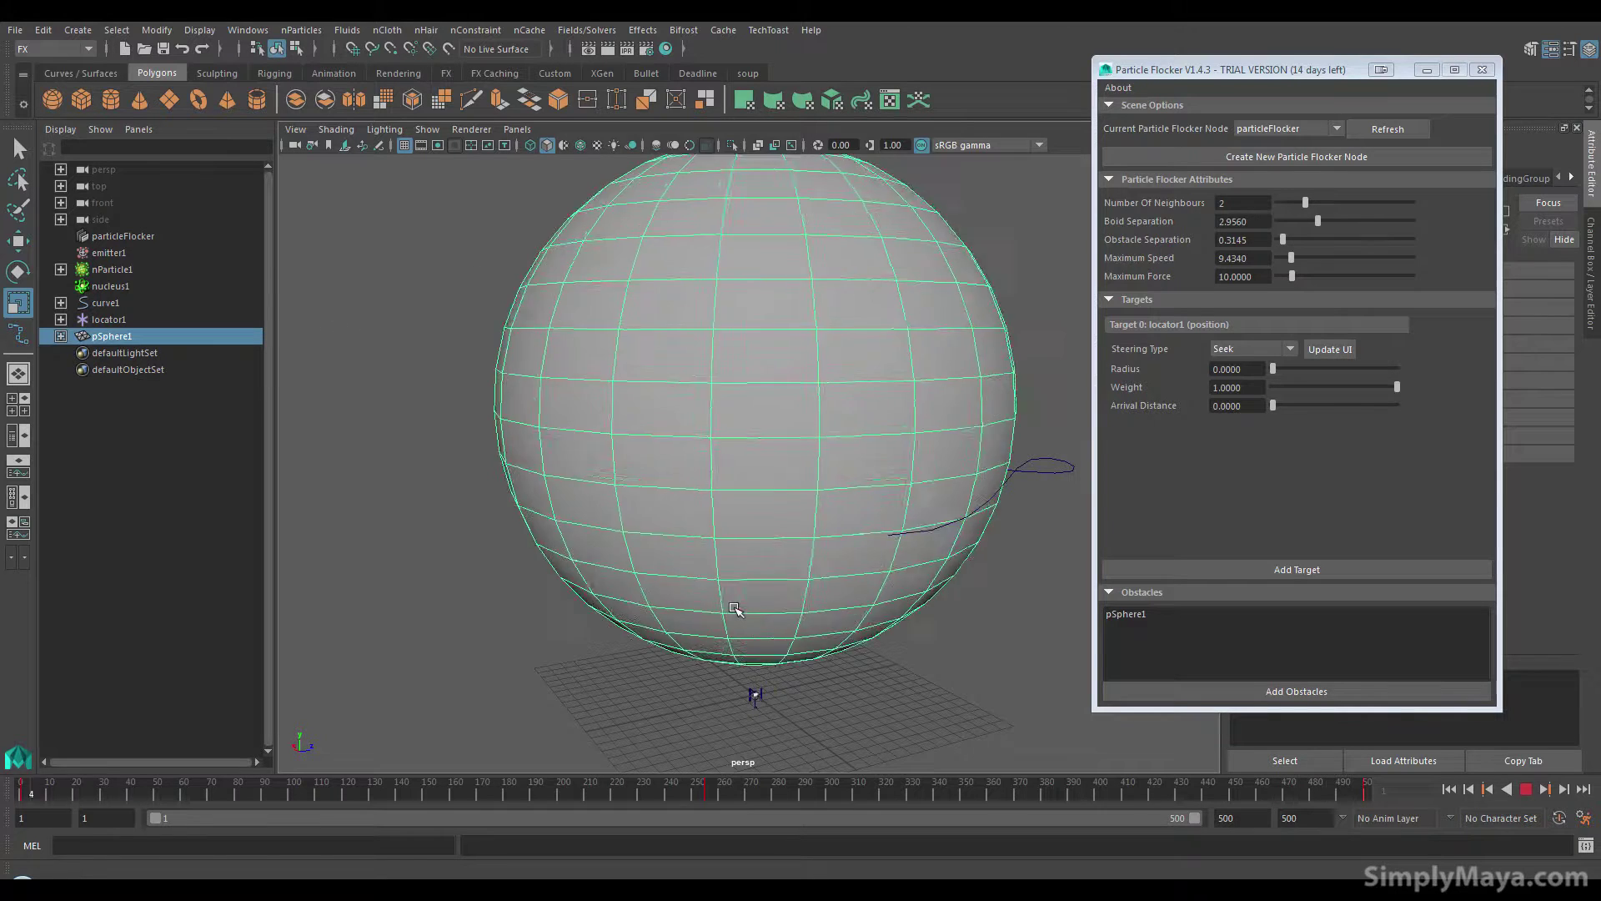
alt+middle_drag(734, 609, 639, 539)
drag(1252, 73, 1294, 69)
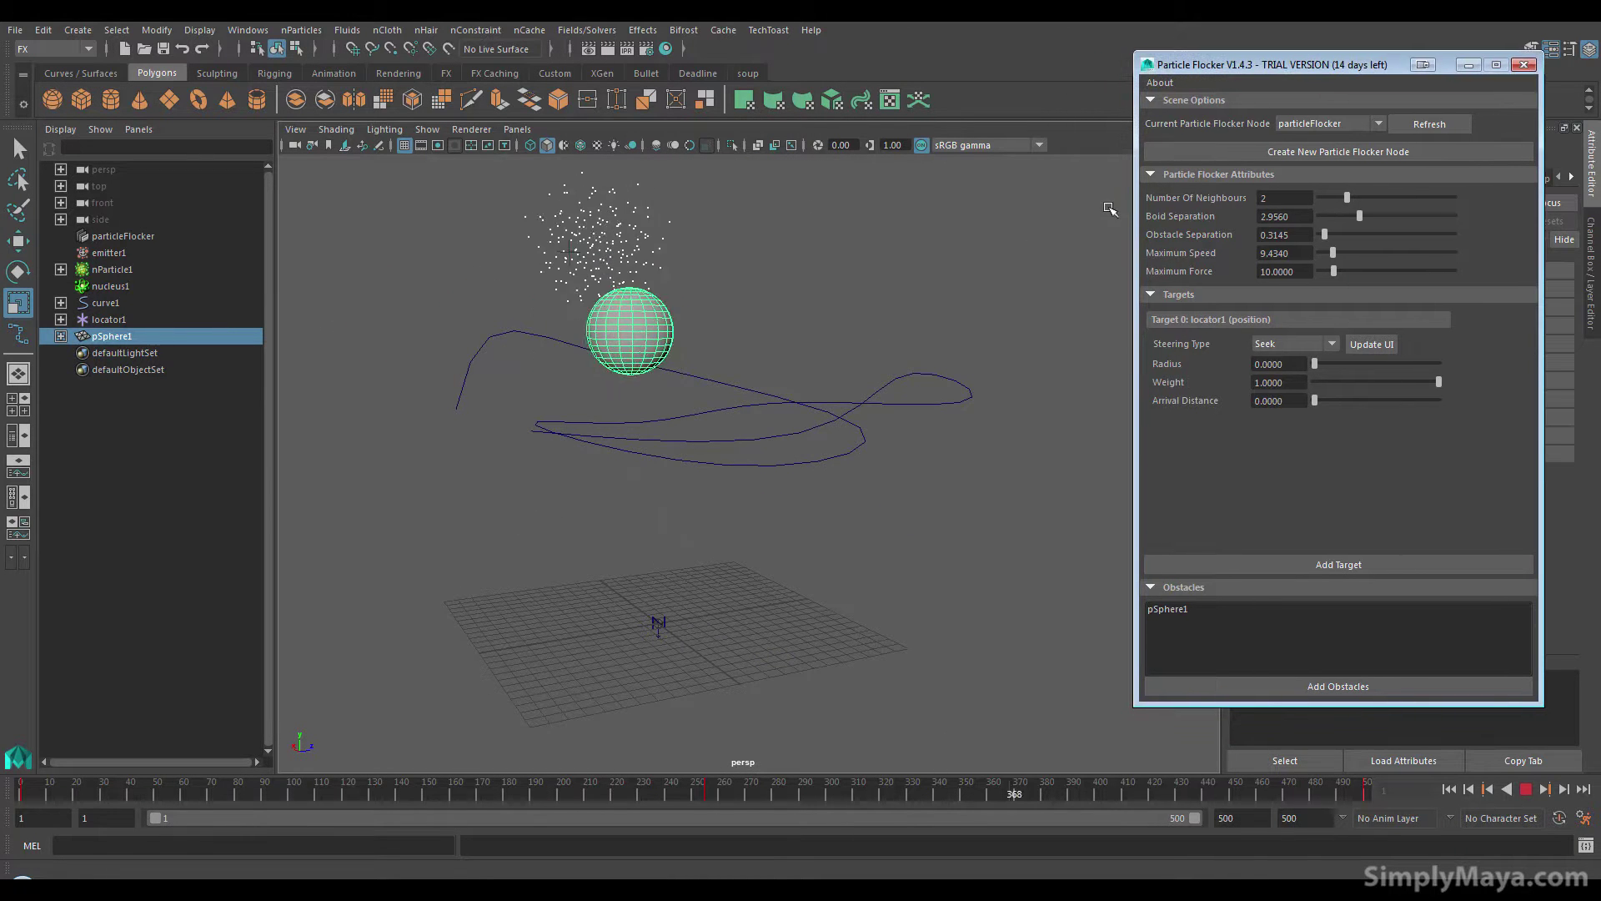
alt+middle_drag(723, 447, 703, 508)
alt+drag(703, 509, 700, 528)
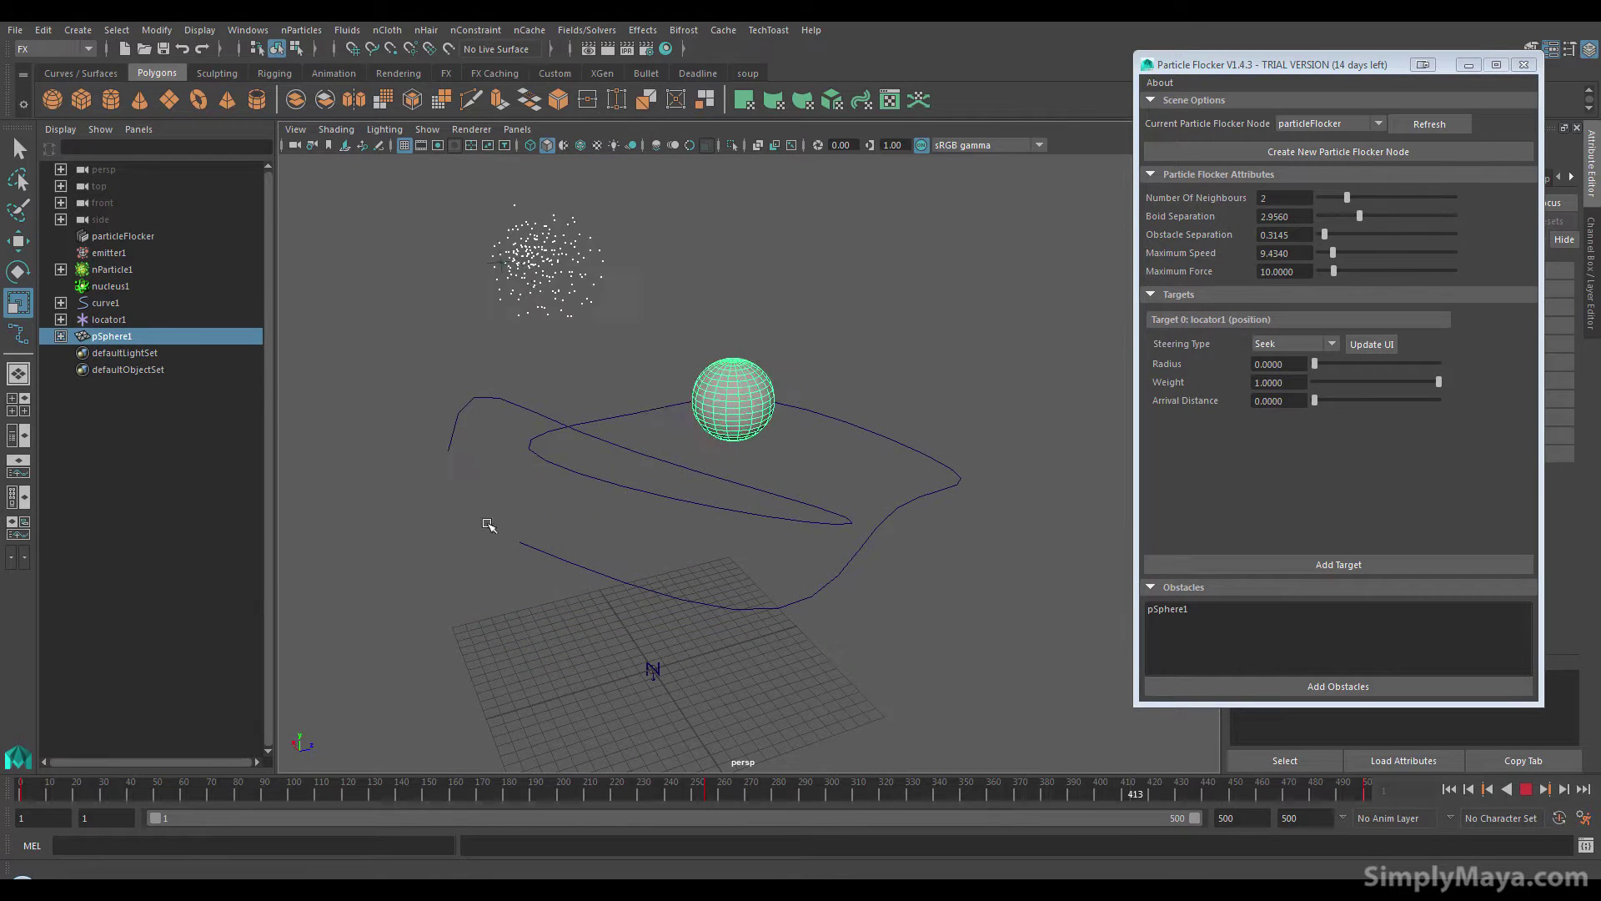
alt+middle_drag(530, 544, 534, 556)
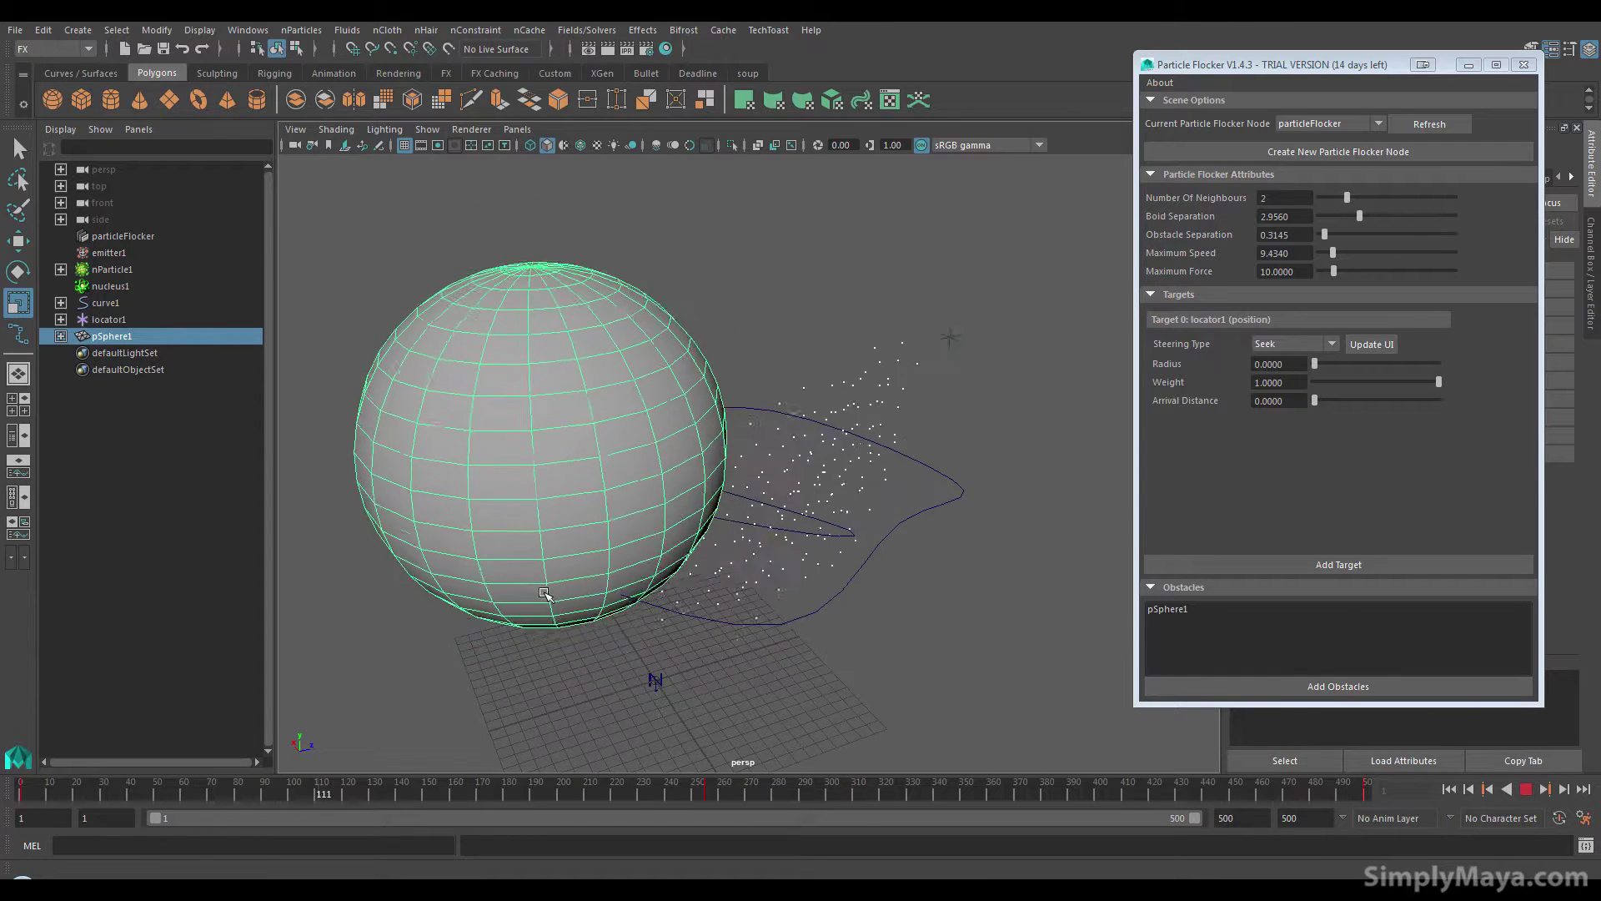